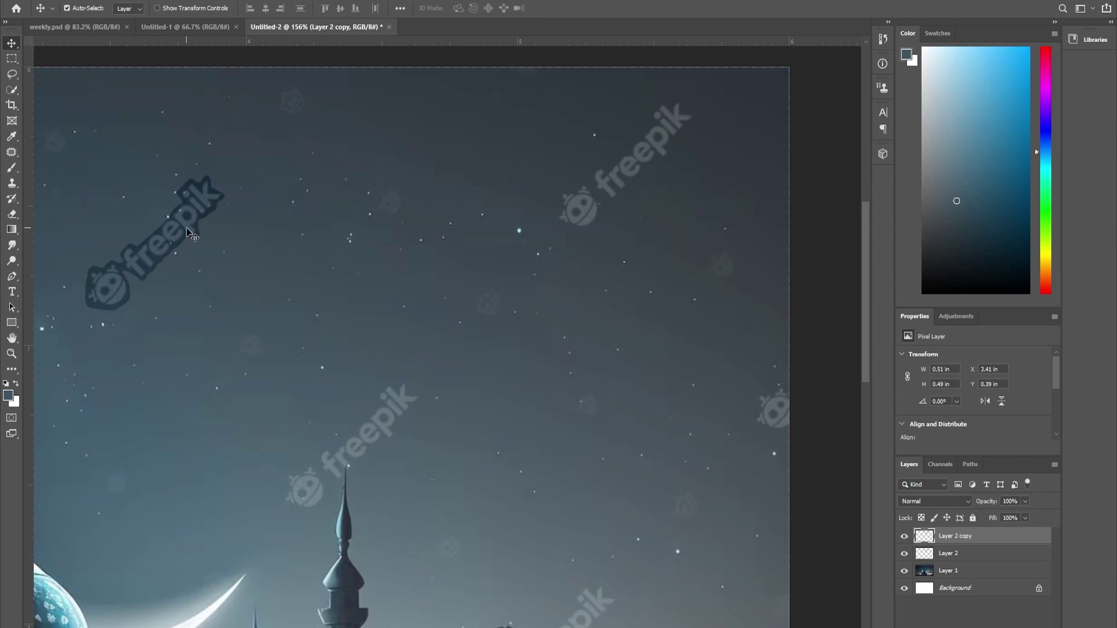
Step: Duplicate the freepik-shaped patch layer over the watermarks across the sky, domes and clouds of the mosque image
left_click_drag(191, 234, 537, 355)
left_click_drag(537, 354, 820, 82)
scroll(758, 147, "down", 3)
left_click_drag(671, 205, 616, 567)
left_click_drag(481, 573, 673, 314)
left_click_drag(795, 306, 470, 343)
scroll(469, 348, "up", 10)
scroll(469, 344, "down", 12)
left_click_drag(386, 271, 545, 426)
left_click_drag(628, 503, 499, 383)
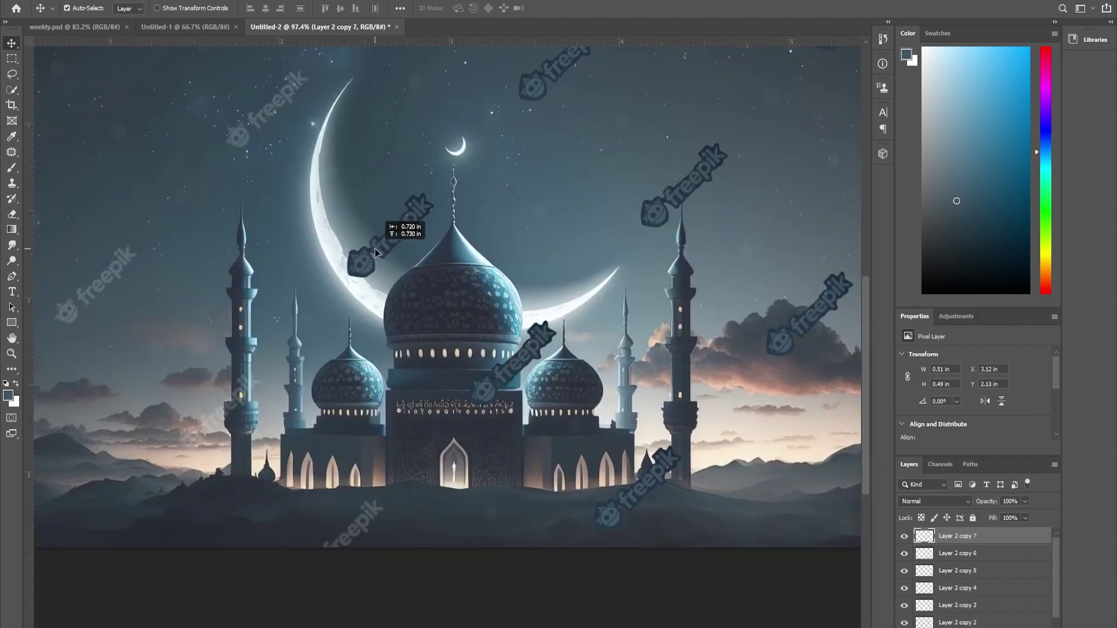
Step: Place further copies of the patch over the remaining freepik watermarks on the mosque image's left half and bottom edge
left_click_drag(375, 249, 376, 249)
left_click_drag(376, 249, 289, 140)
left_click_drag(280, 152, 442, 138)
left_click_drag(436, 139, 270, 321)
left_click_drag(270, 321, 390, 446)
left_click_drag(454, 427, 489, 378)
left_click_drag(488, 378, 204, 420)
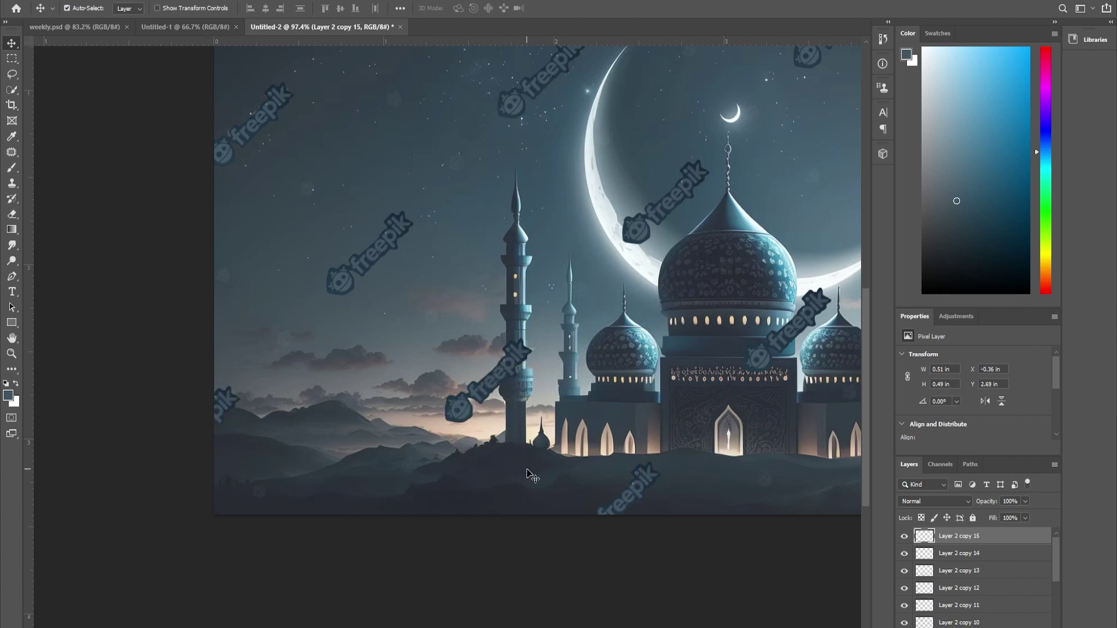
Step: Select Layer 2 and all of its patch copies and convert them to a single smart object
scroll(532, 476, "down", 3)
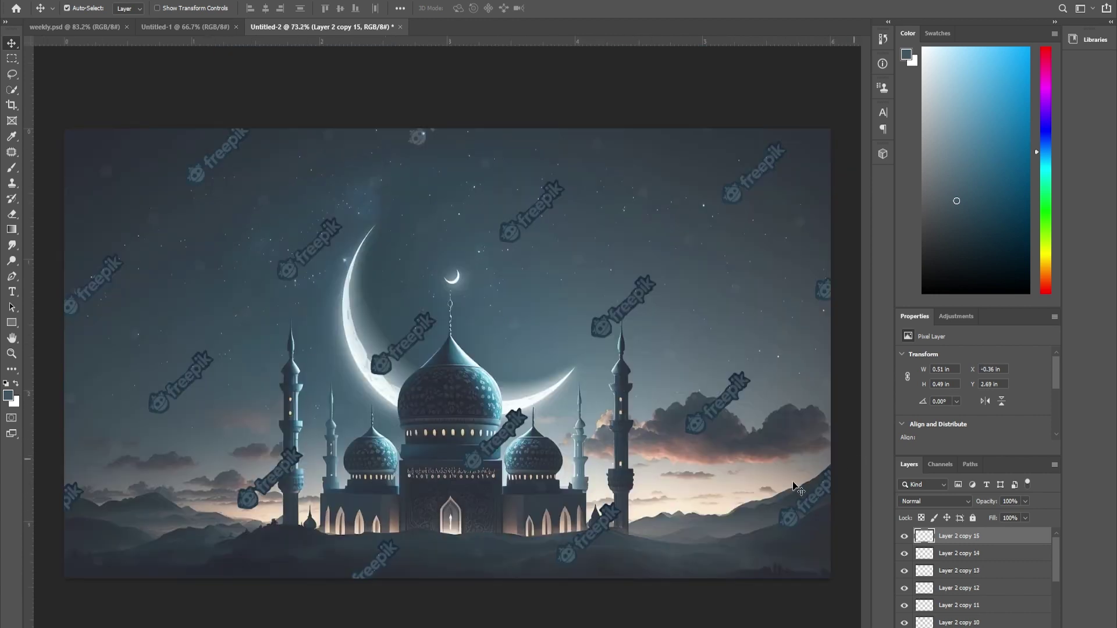
scroll(1030, 603, "down", 3)
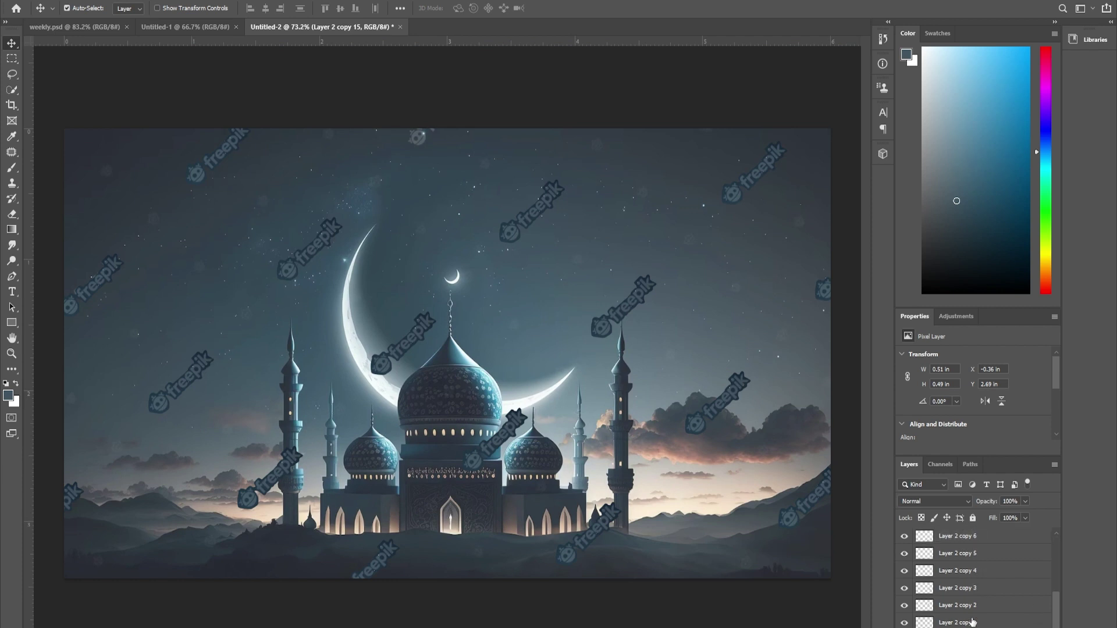
left_click(957, 624, "shift")
right_click(957, 623)
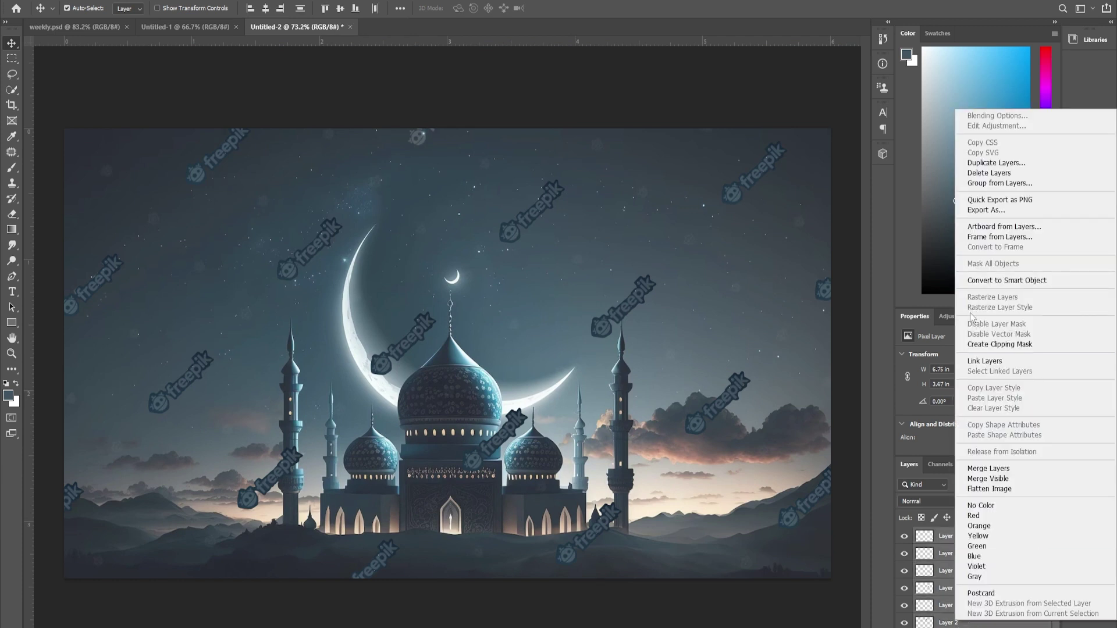
left_click(995, 281)
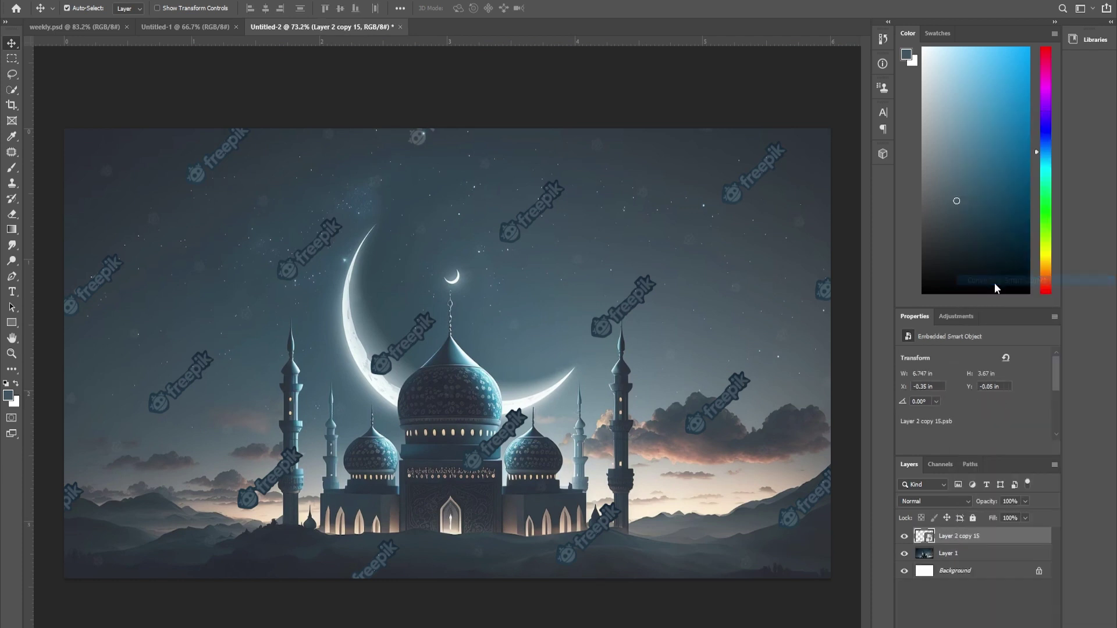
Step: Load the patch smart object's shapes as a selection and hide that layer
left_click(904, 553)
left_click(904, 553)
left_click(921, 538, "ctrl")
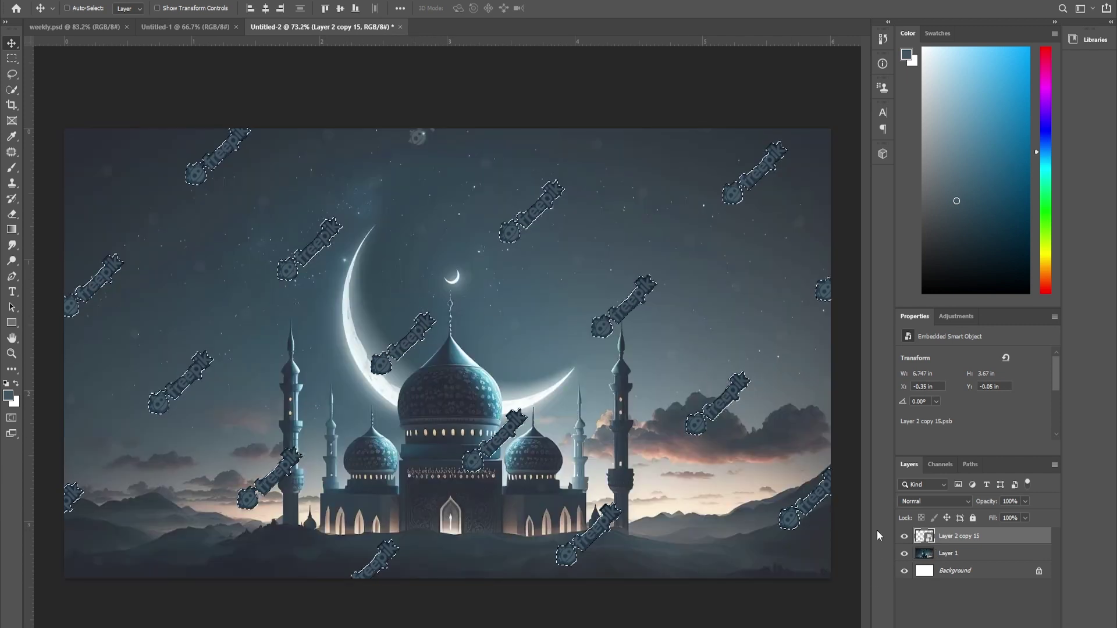
left_click(904, 535)
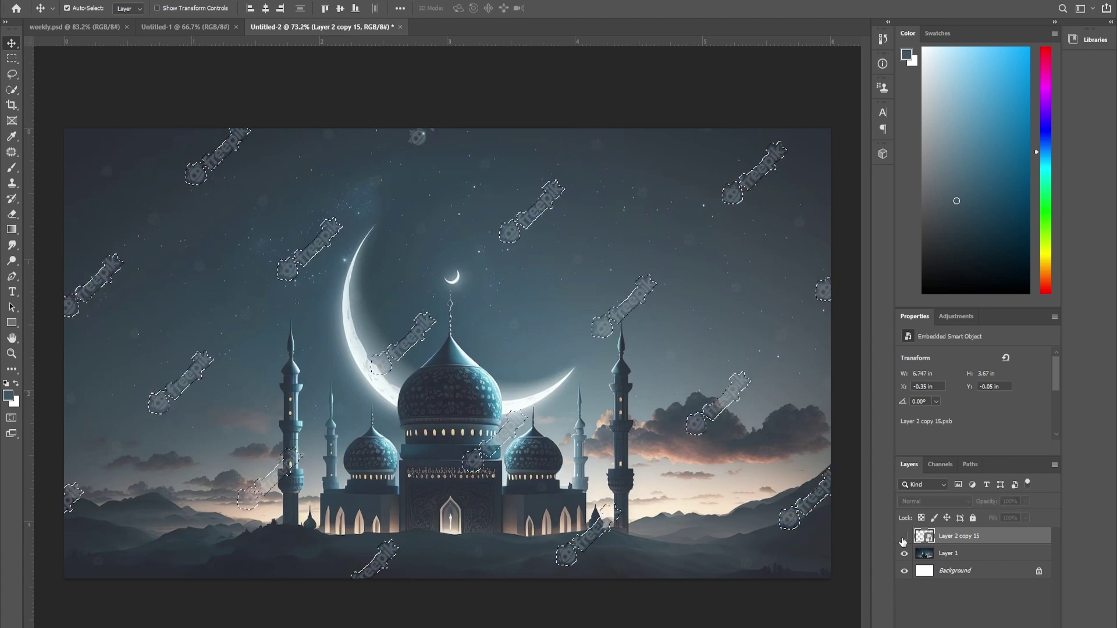
scroll(656, 305, "up", 1)
scroll(656, 303, "up", 1)
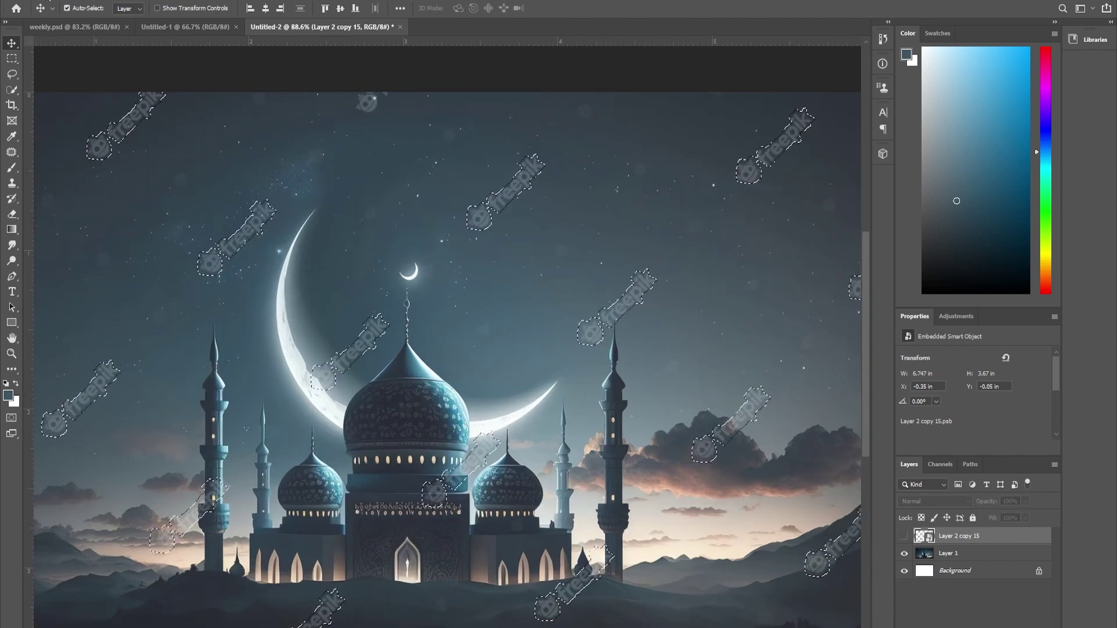
Step: Fill the selected watermark areas on Layer 1 with Content-Aware and clear the selection
left_click(42, 1)
left_click(951, 554)
left_click(952, 557)
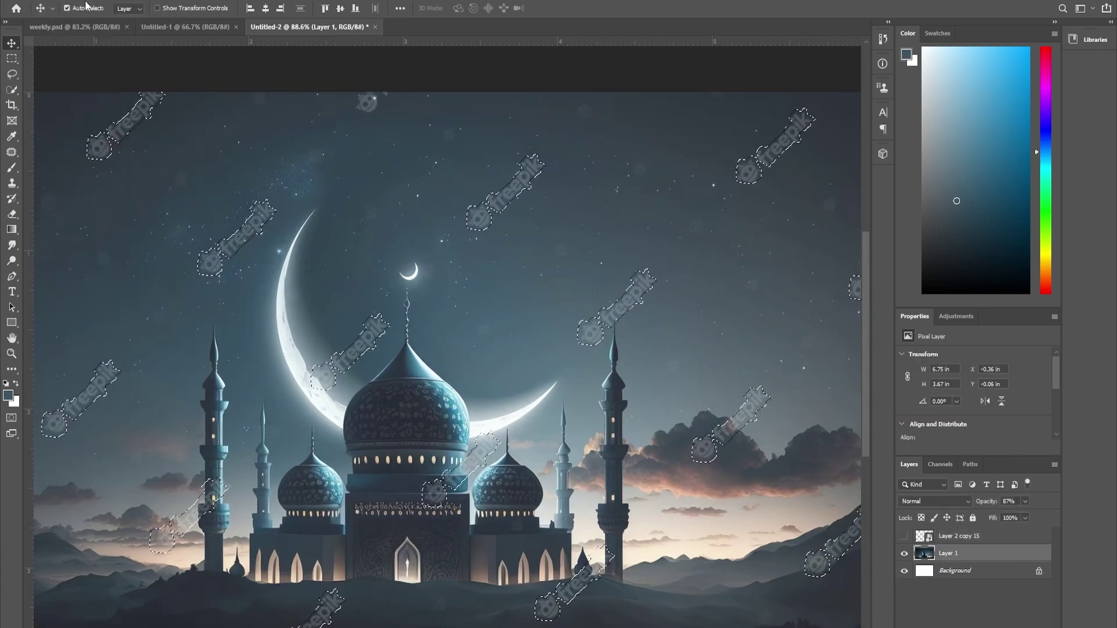
left_click(42, 2)
left_click(54, 176)
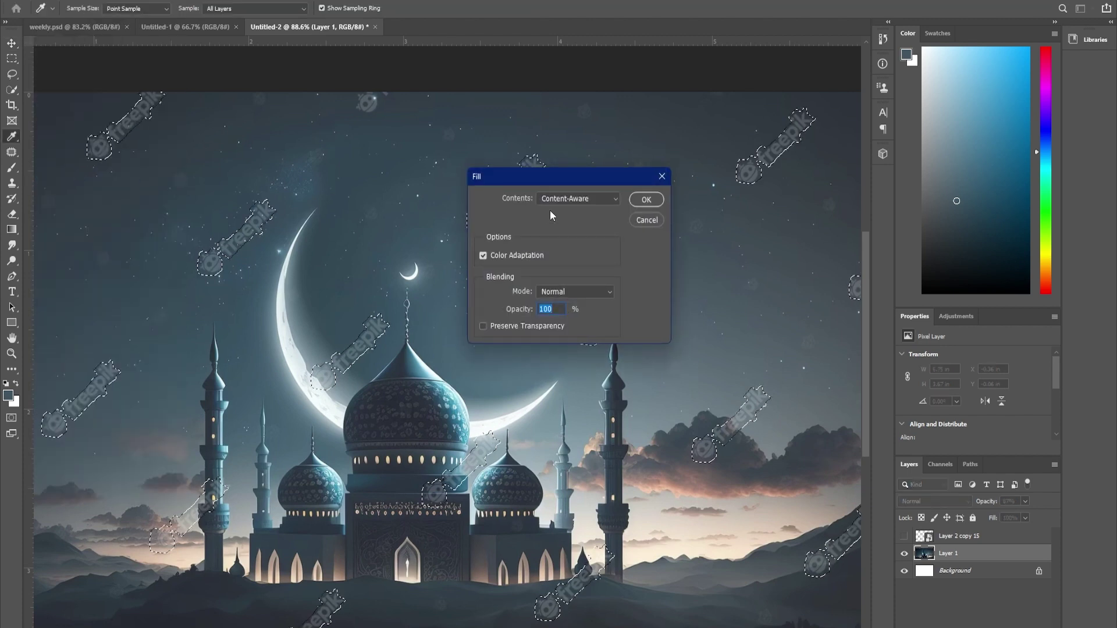
left_click(643, 197)
key("ctrl+d")
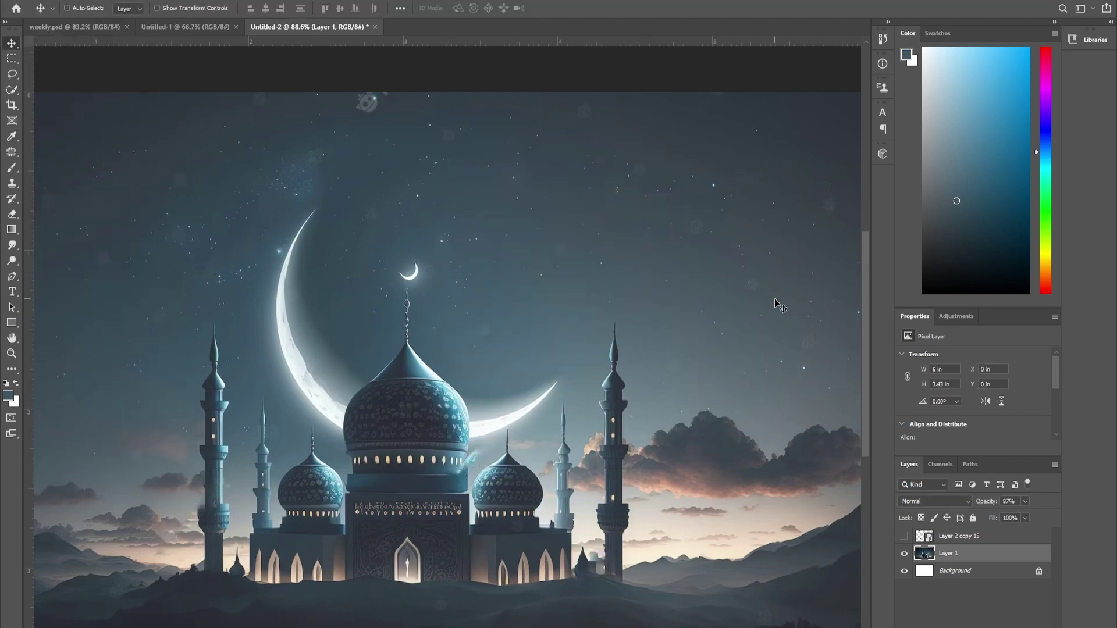
key("ctrl+0")
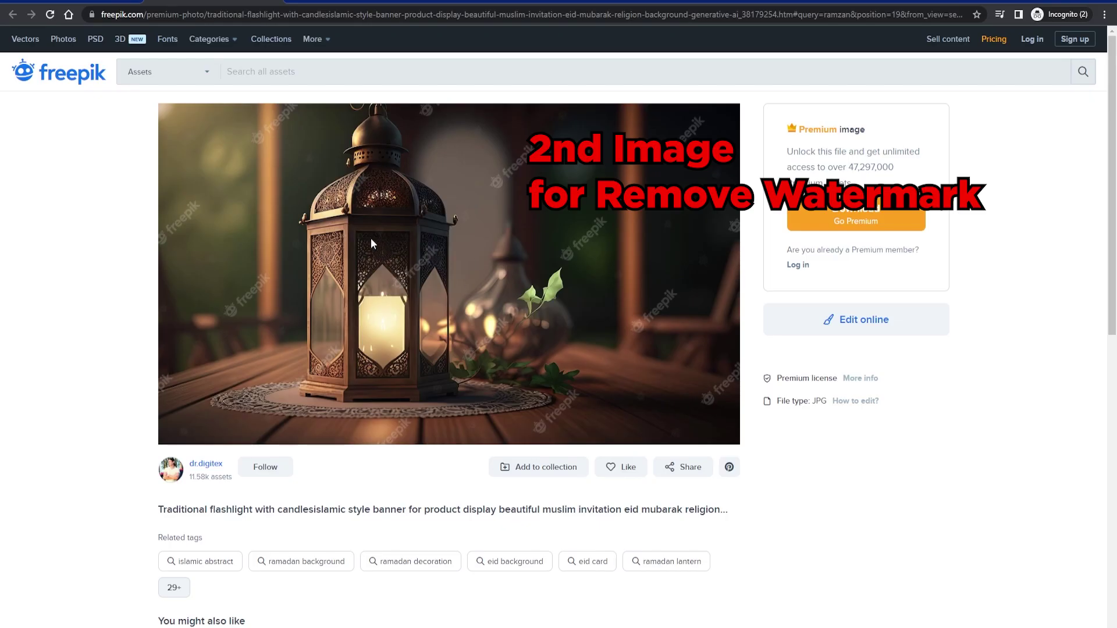
Step: Copy the lantern image from the Freepik page and paste it into the Photoshop document as a new layer
right_click(371, 210)
left_click(407, 256)
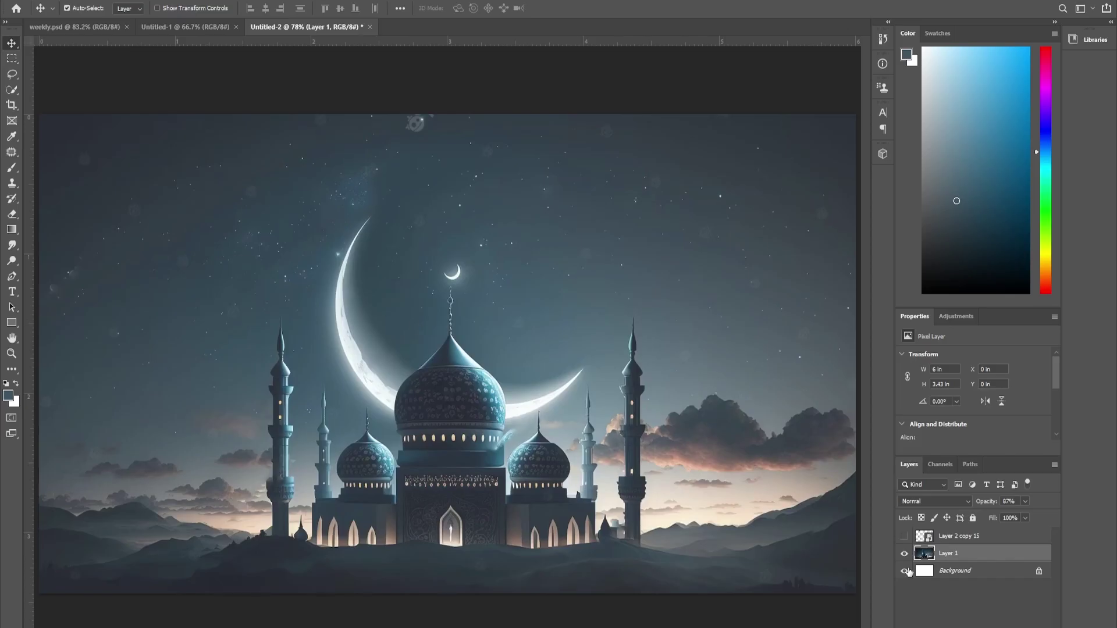
left_click(959, 539)
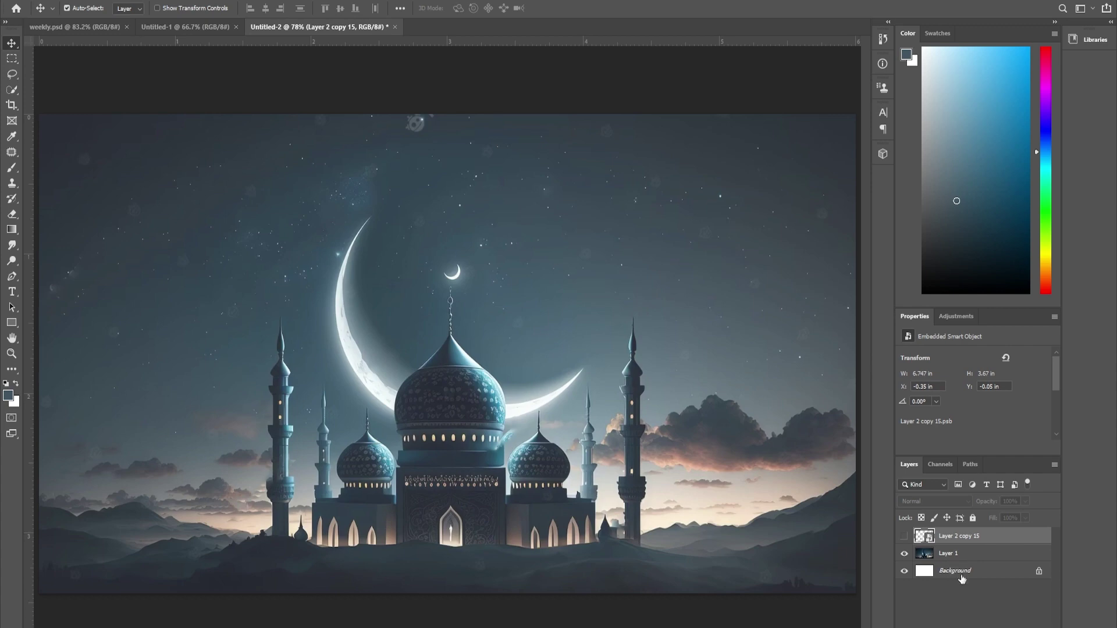
key("ctrl+v")
scroll(569, 209, "up", 3)
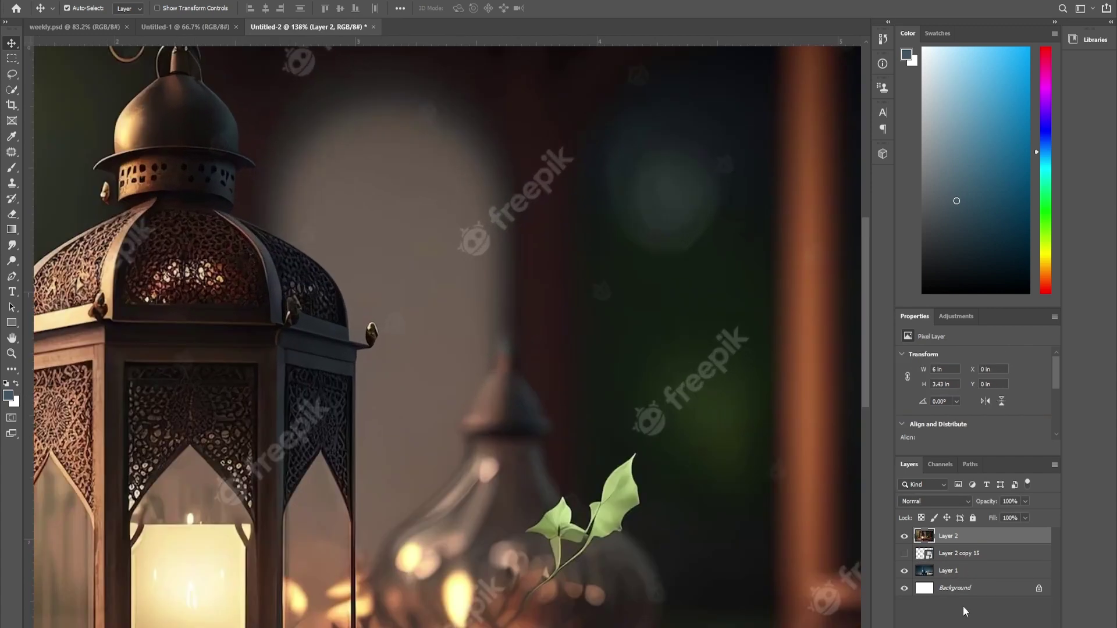
Step: Move the patch smart object above the lantern layer and show it over the watermarks
left_click(957, 557)
left_click_drag(928, 557, 928, 531)
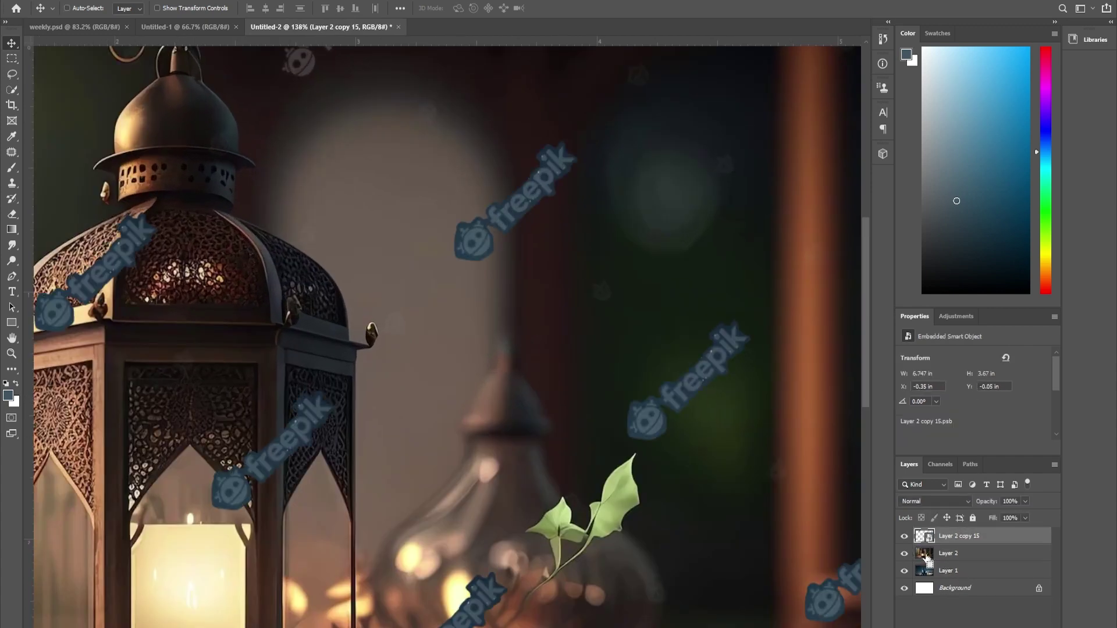
scroll(451, 229, "down", 3)
left_click_drag(416, 352, 503, 396)
key("ctrl+z")
Step: Load the patch shapes over the lantern image as a selection and hide the patch layer
scroll(305, 345, "down", 1)
scroll(306, 345, "up", 1)
scroll(308, 348, "down", 1)
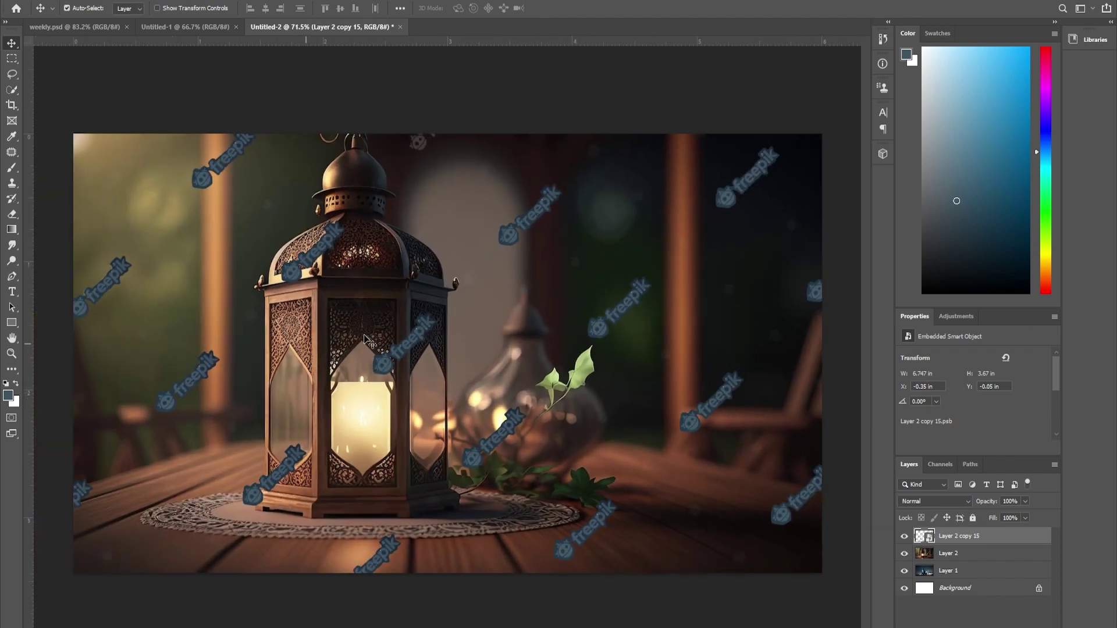
left_click(920, 537, "ctrl")
left_click(904, 536)
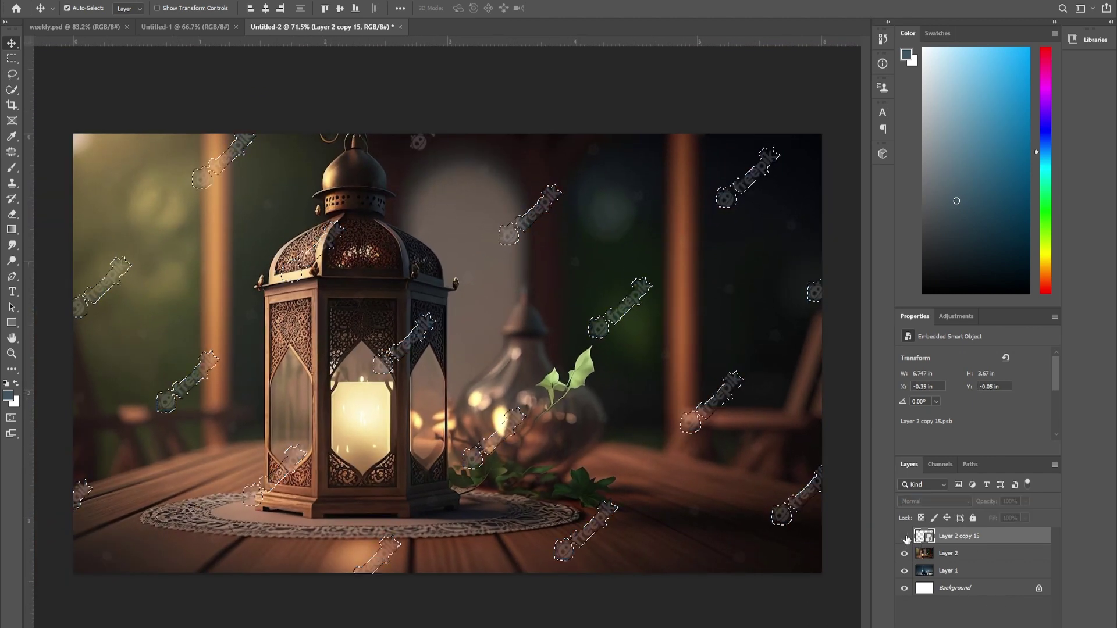
Step: Fill the selected watermark areas on the lantern layer using the same Fill settings and clear the selection
left_click(948, 553)
left_click(42, 1)
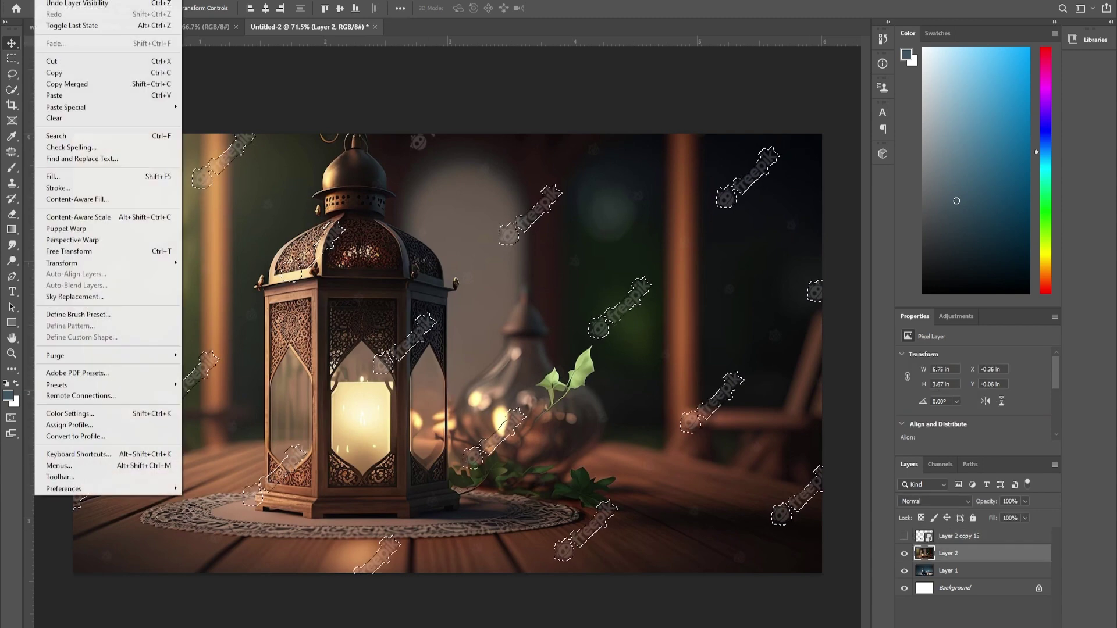
left_click(64, 176)
left_click(650, 204)
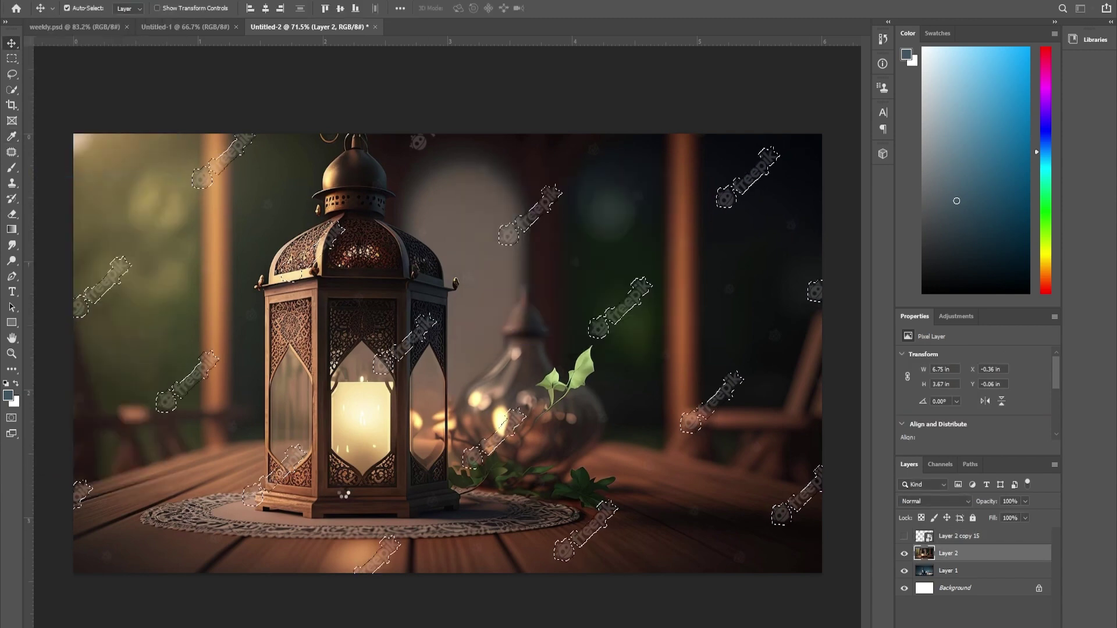
key("ctrl+d")
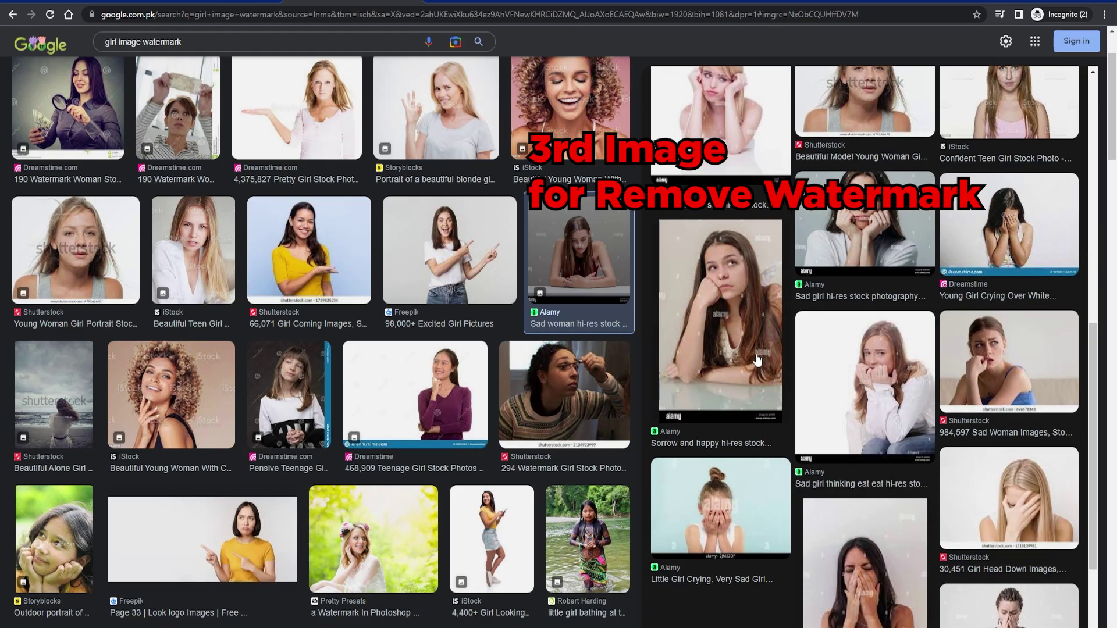
Step: Copy the alamy-watermarked photo of a girl from the Google image results and paste it into the Photoshop document
left_click(576, 273)
right_click(862, 256)
left_click(896, 398)
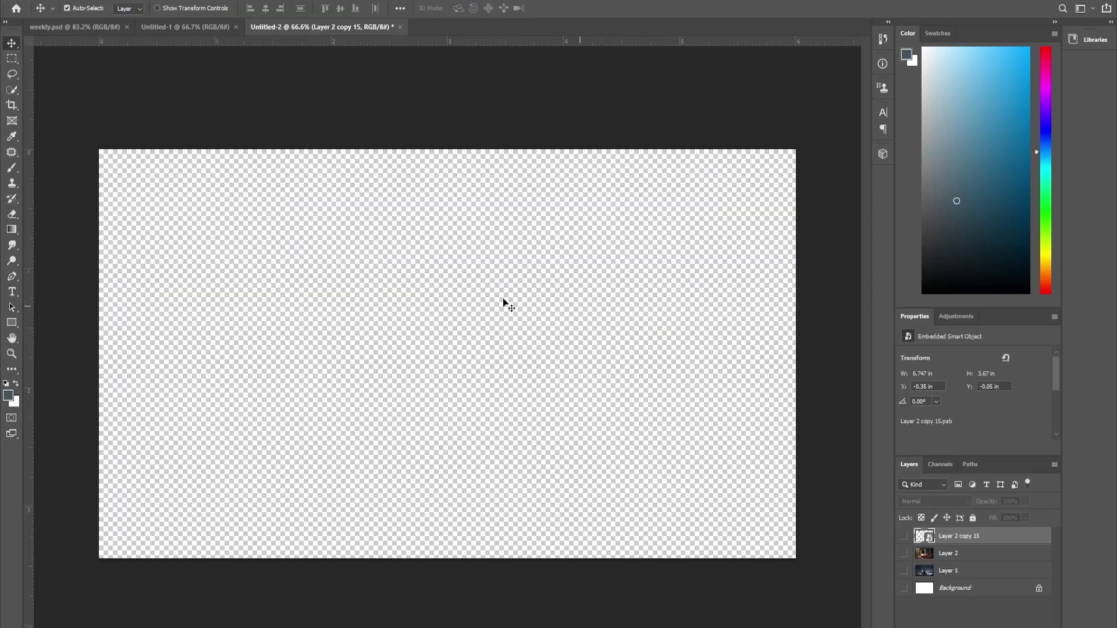
key("ctrl+v")
scroll(554, 173, "up", 5)
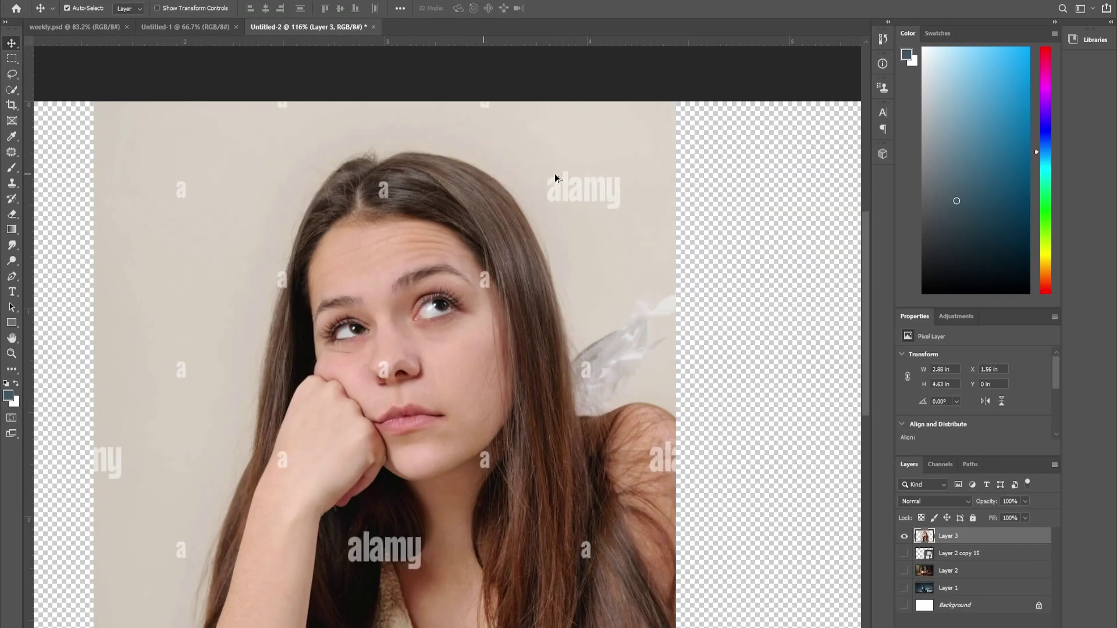
Step: Select the white alamy watermark areas on Layer 3 with Color Range by sampling the watermark letters and adjusting the fuzziness
scroll(523, 251, "down", 5)
left_click(137, 1)
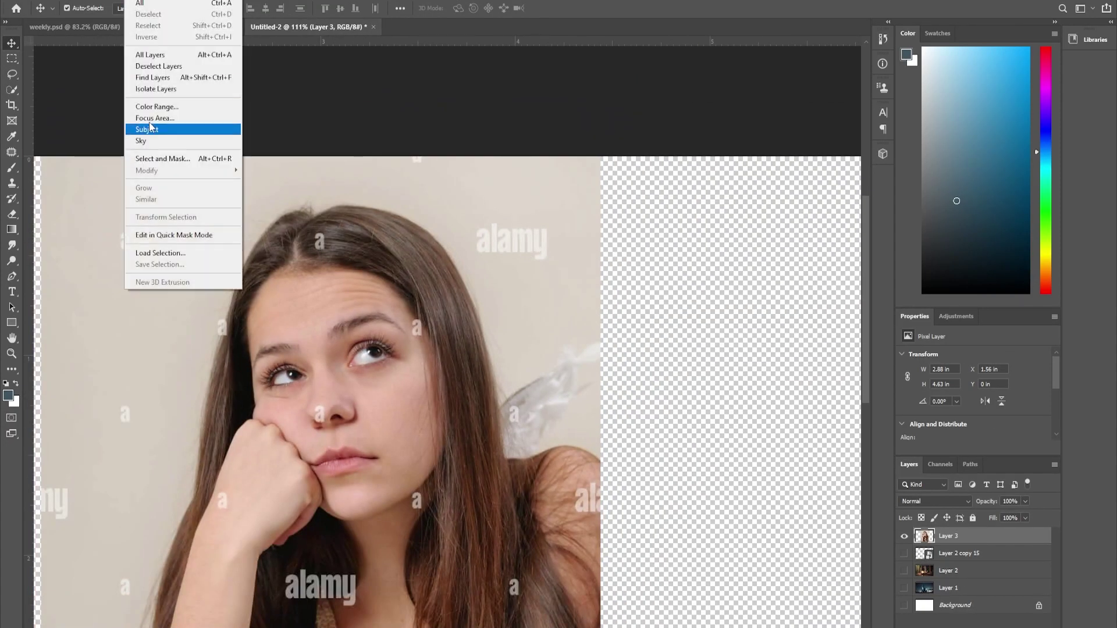
left_click(171, 106)
left_click(490, 234)
scroll(489, 235, "up", 4)
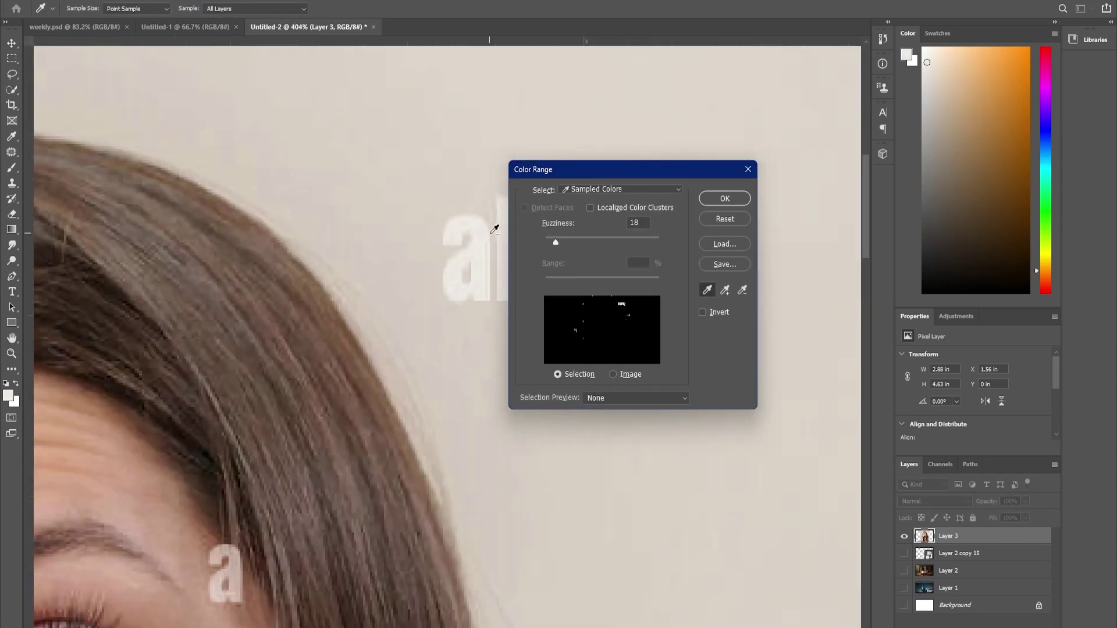
scroll(428, 249, "down", 2)
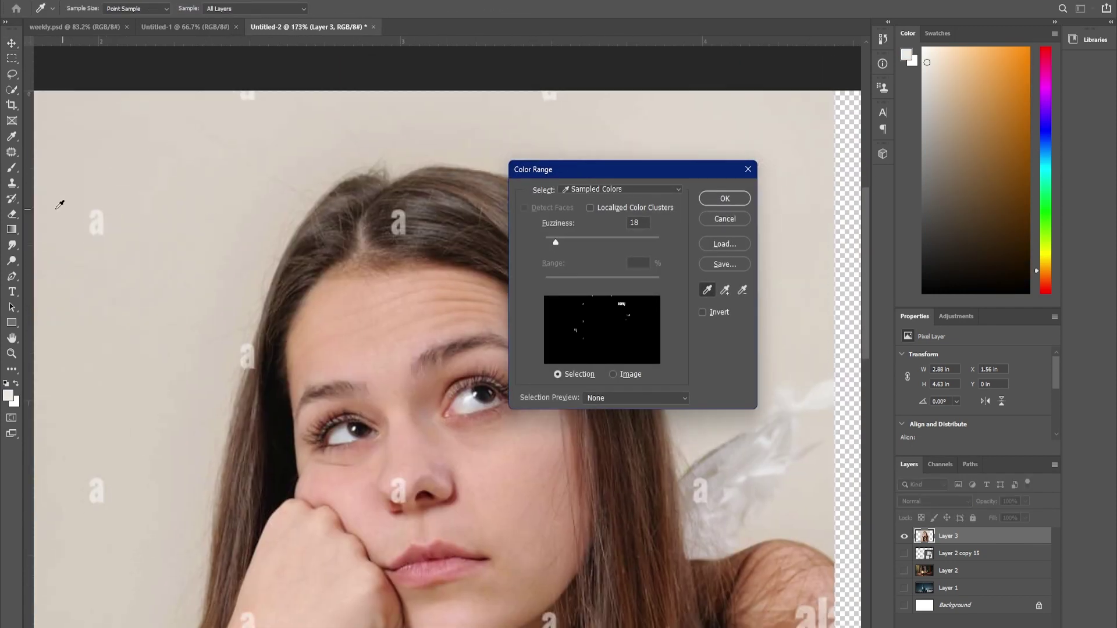
left_click(104, 216)
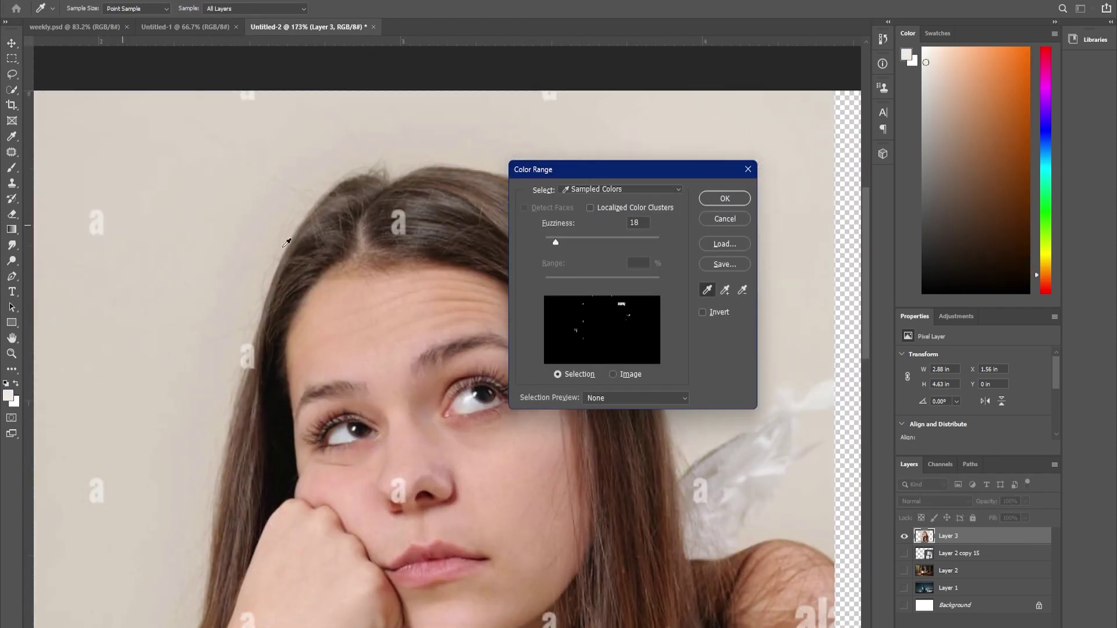
left_click_drag(559, 239, 561, 241)
left_click(724, 198)
scroll(485, 274, "down", 1)
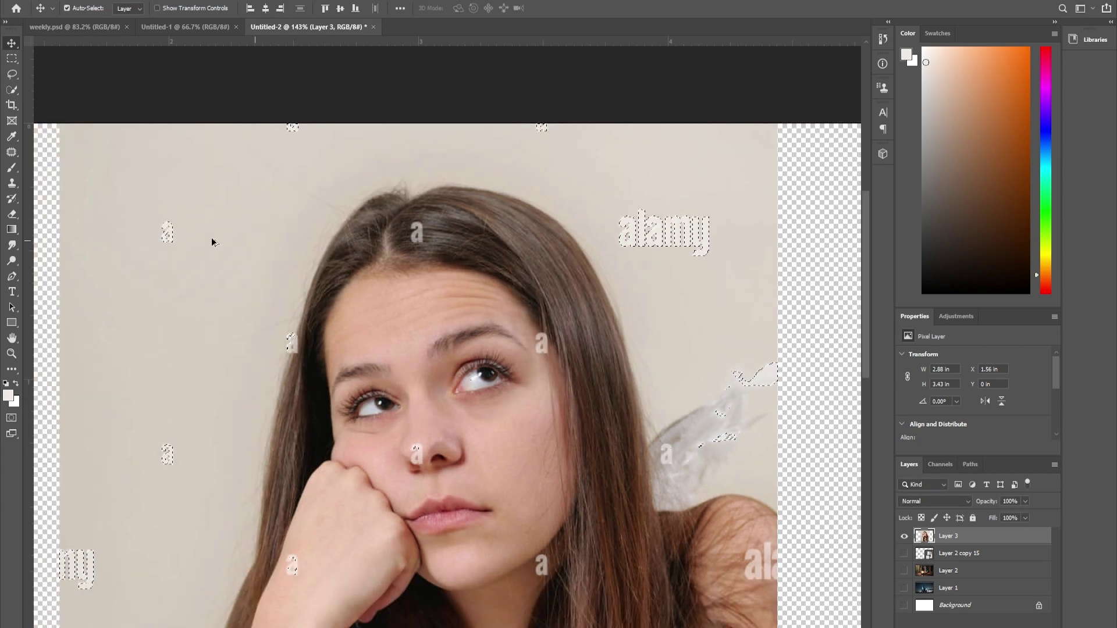
Step: Expand the watermark selection by 2 pixels
scroll(174, 235, "up", 4)
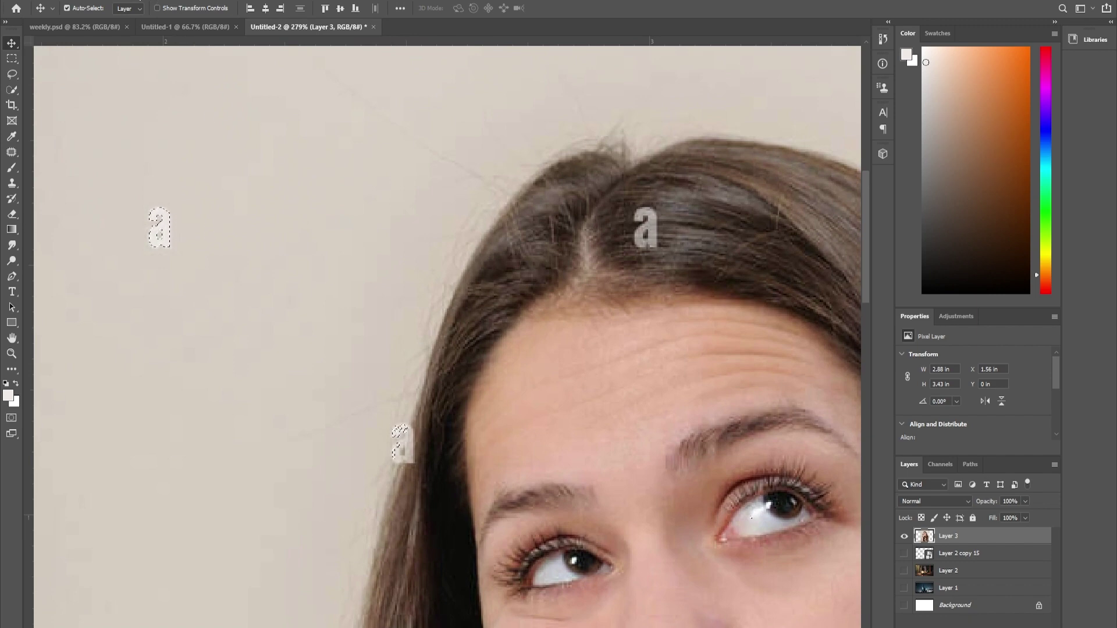
left_click(138, 1)
mouse_move(150, 172)
left_click(267, 193)
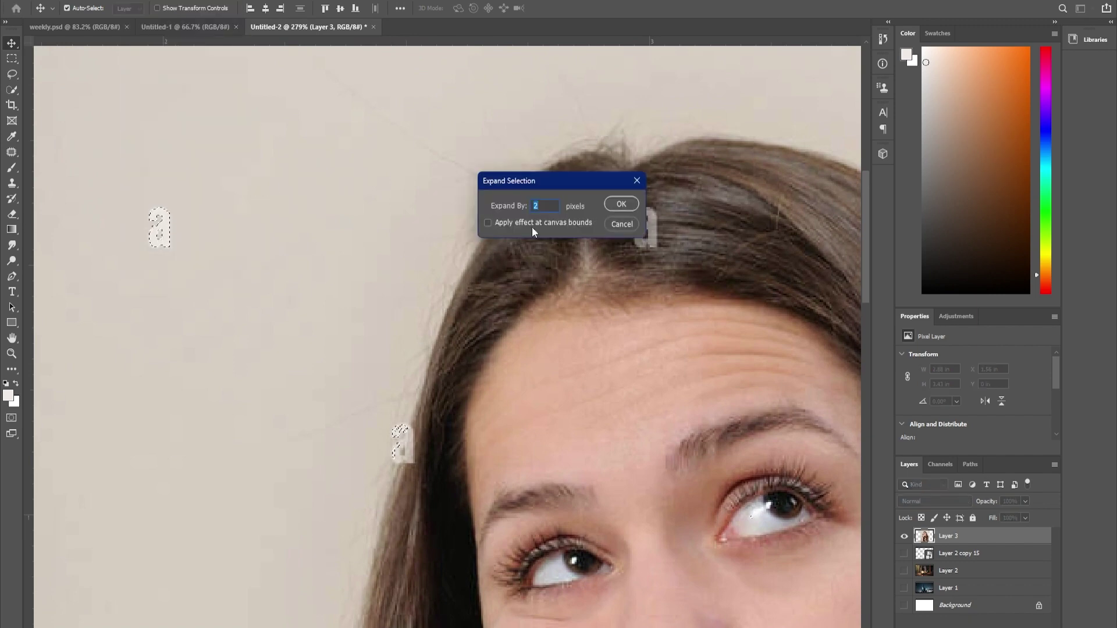
left_click(621, 203)
scroll(269, 182, "down", 4)
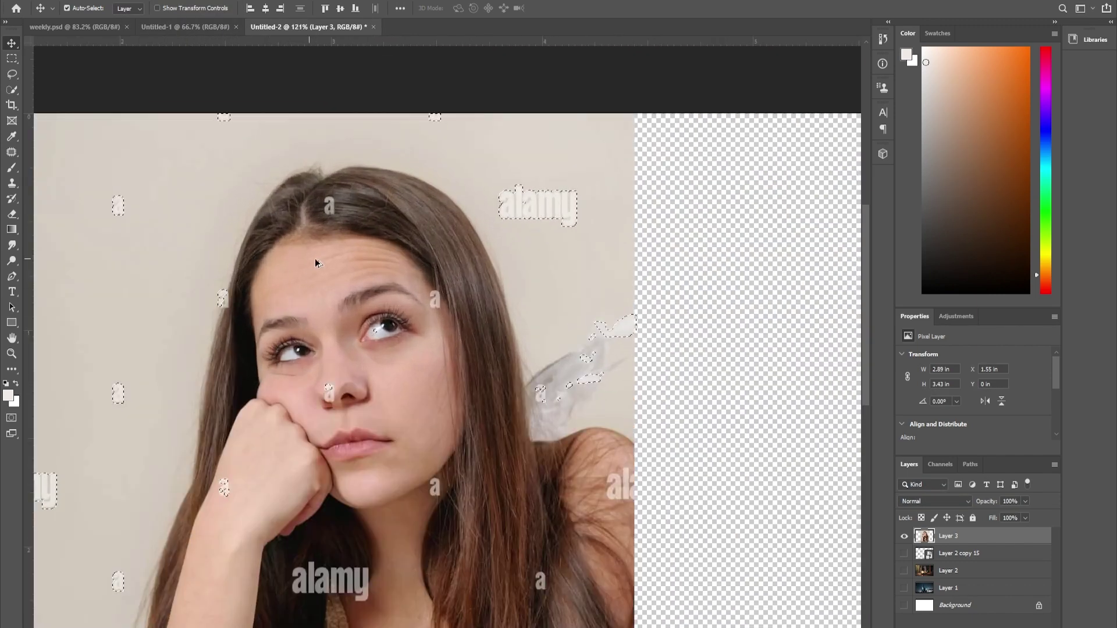
Step: Copy the selected watermark areas to a new layer and hide the girl photo on Layer 3
key("ctrl+j")
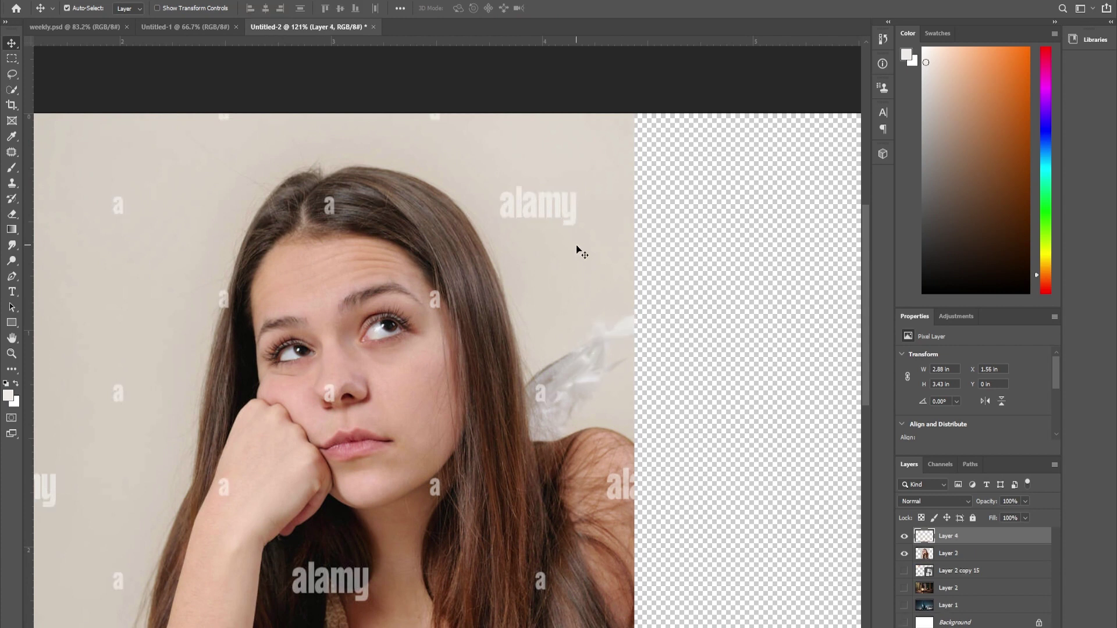
left_click_drag(529, 204, 630, 238)
key("ctrl+z")
left_click(903, 554)
scroll(504, 257, "down", 4)
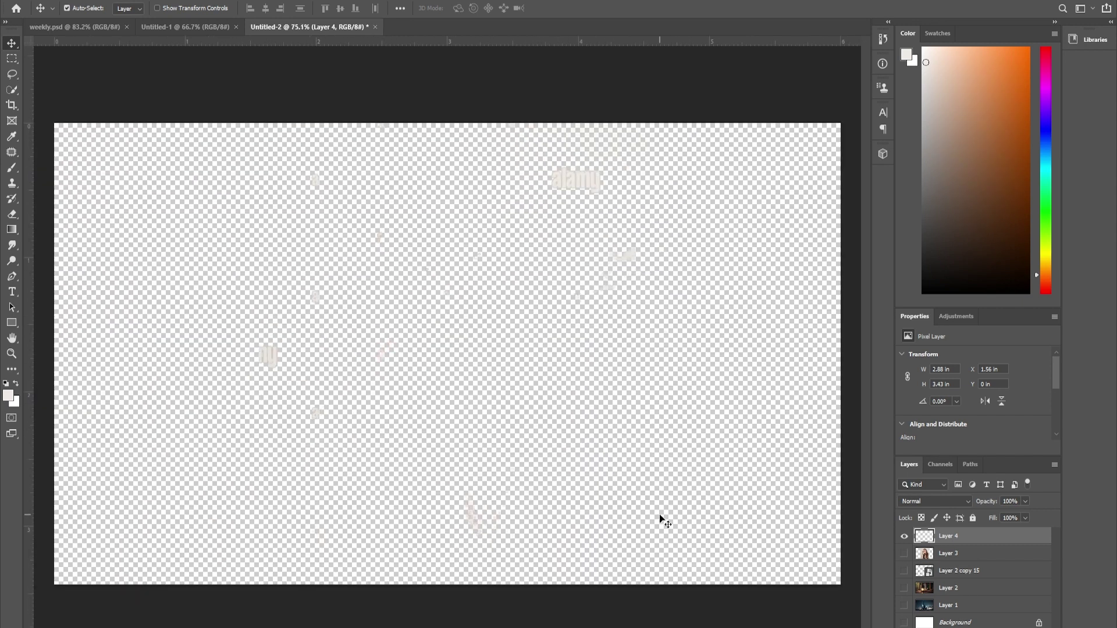
Step: Erase the stray fragments on Layer 4, keeping only the complete alamy mark near the top of the canvas
key("e")
left_click_drag(320, 209, 389, 209)
mouse_move(337, 164)
left_mouse_down()
mouse_move(357, 475)
mouse_move(480, 460)
mouse_move(159, 521)
mouse_move(424, 147)
left_mouse_up()
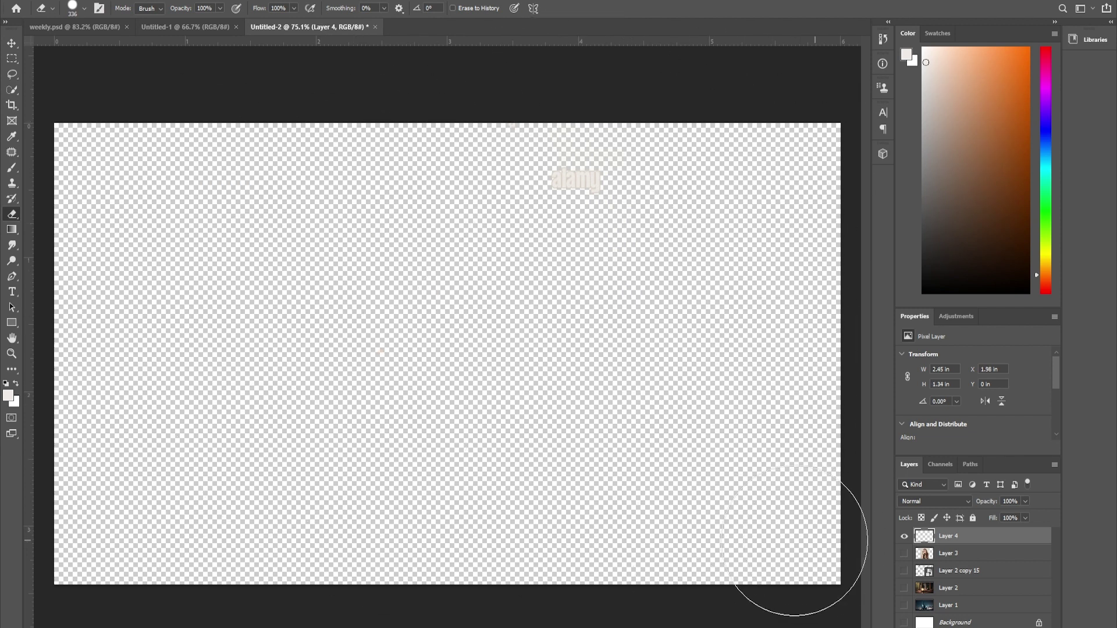
Step: Show the girl photo on Layer 3 and try to move the copied alamy mark over another watermark
key("v")
left_click(904, 553)
scroll(577, 164, "up", 7)
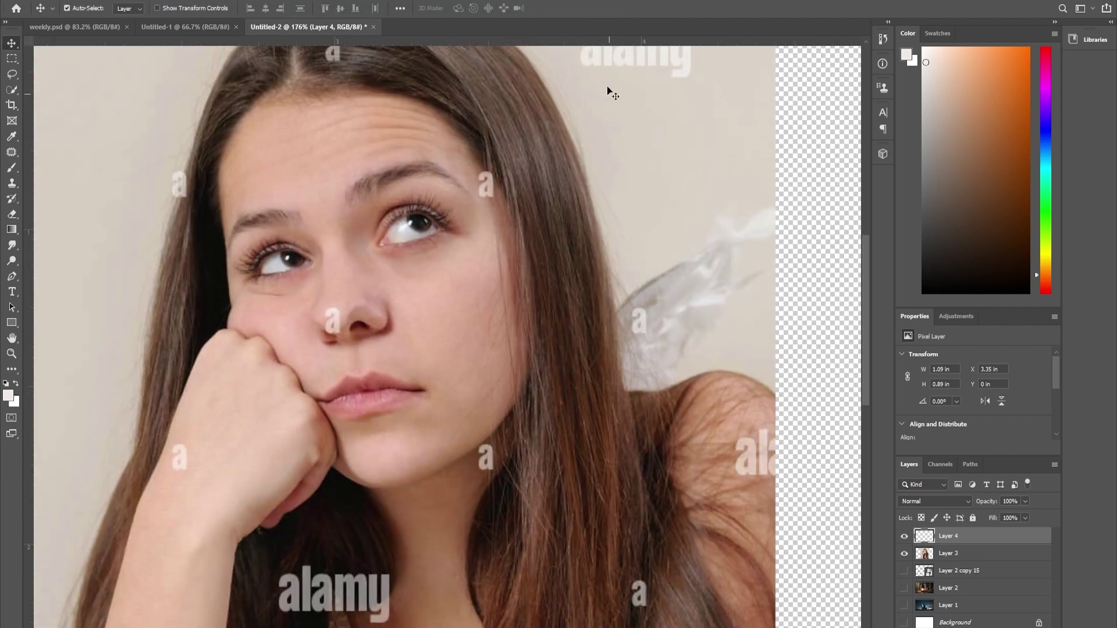
scroll(609, 90, "down", 3)
left_click_drag(621, 70, 501, 448)
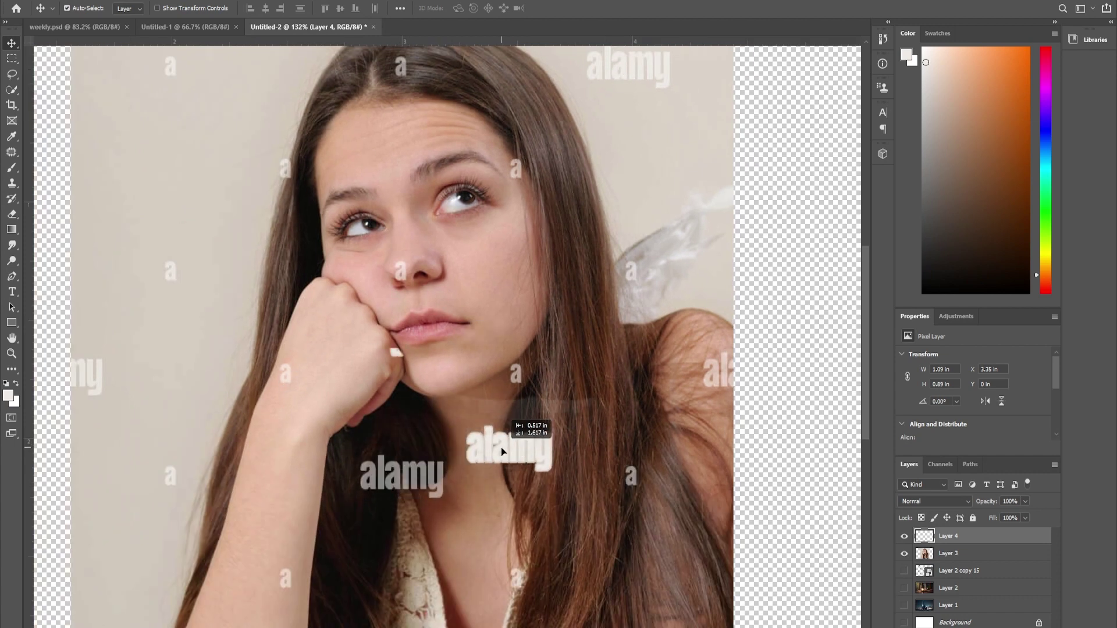
key("ctrl+z")
left_click_drag(687, 115, 505, 401)
scroll(470, 376, "up", 7)
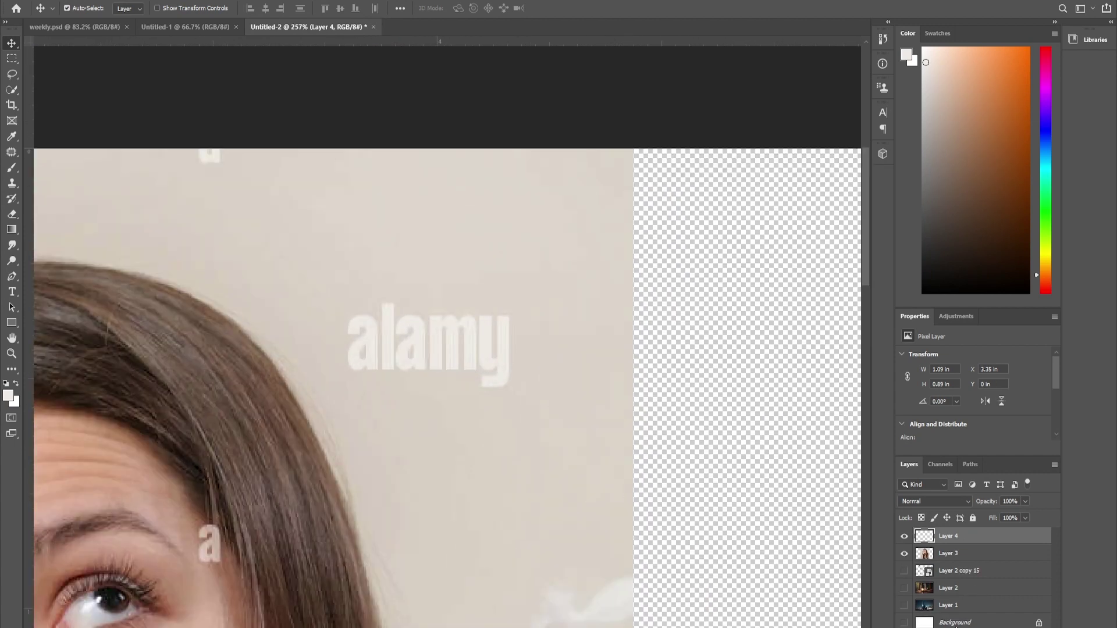
Step: Unlock the background layer, fill it with black, and hide the girl photo on Layer 3
left_click(1037, 622)
key("d")
key("alt+BackSpace")
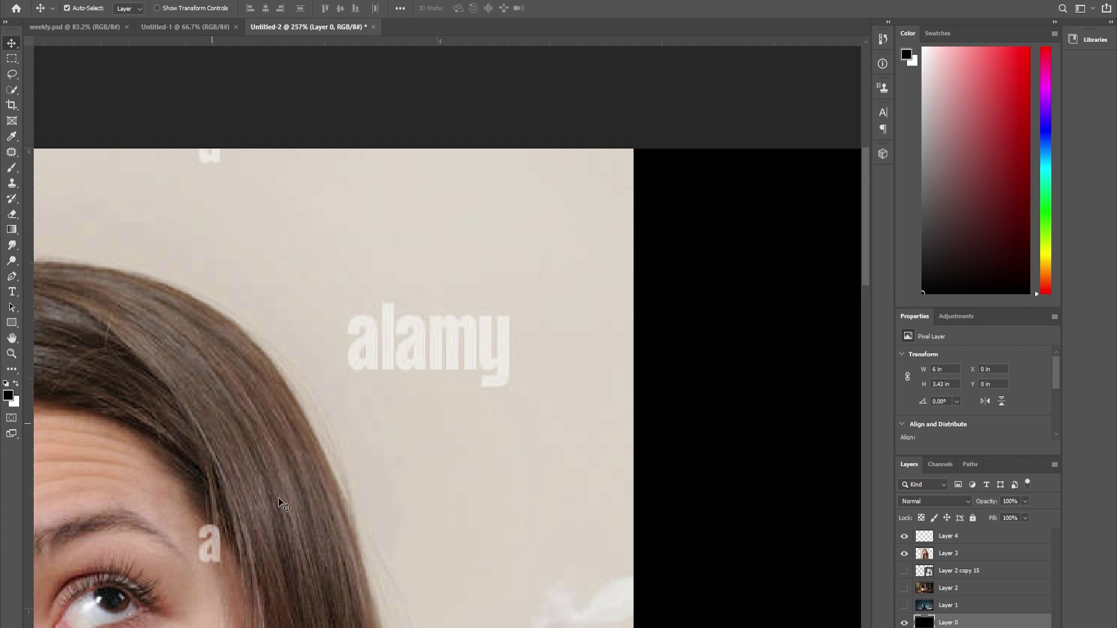
left_click(904, 553)
scroll(484, 299, "down", 1)
left_click(946, 535)
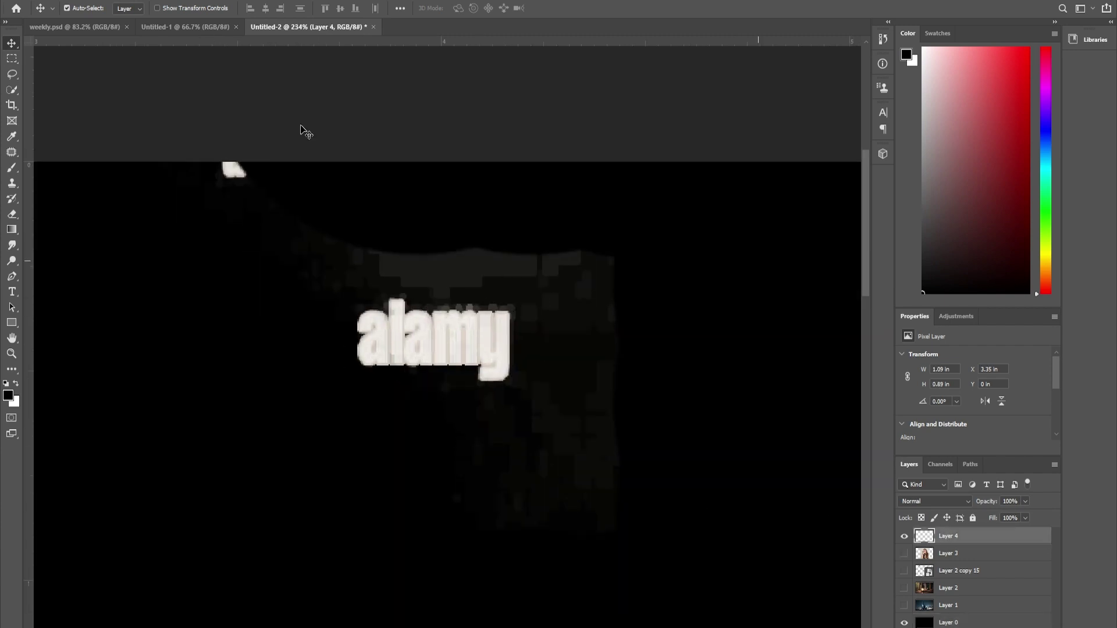
Step: Erase the faint residue and leftover letter fragment around the alamy mark on Layer 4
key("e")
left_click_drag(509, 202, 312, 199)
mouse_move(210, 148)
left_mouse_down()
mouse_move(375, 236)
mouse_move(531, 239)
mouse_move(463, 262)
mouse_move(332, 263)
mouse_move(649, 270)
mouse_move(545, 297)
mouse_move(617, 371)
mouse_move(590, 387)
mouse_move(639, 406)
mouse_move(456, 253)
mouse_move(483, 273)
mouse_move(501, 404)
left_mouse_up()
key("ctrl+z")
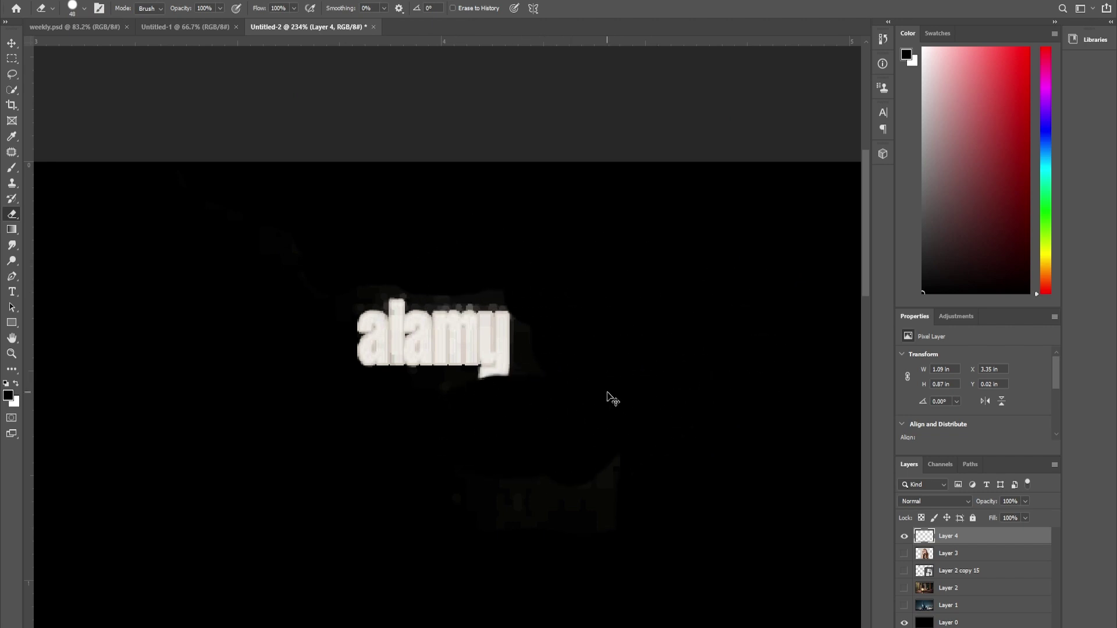
key("ctrl+z")
mouse_move(558, 297)
left_mouse_down()
mouse_move(205, 169)
mouse_move(586, 262)
mouse_move(557, 311)
mouse_move(554, 524)
mouse_move(493, 451)
mouse_move(591, 410)
mouse_move(637, 468)
left_mouse_up()
scroll(493, 288, "down", 6)
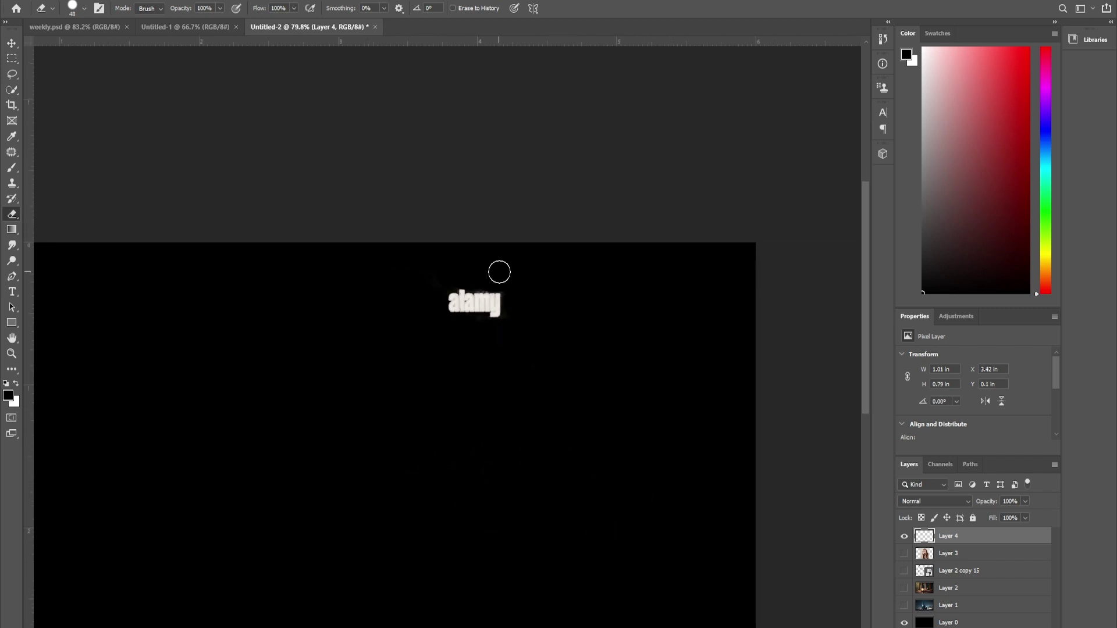
scroll(498, 252, "up", 3)
Step: Show the girl photo on Layer 3 and place duplicates of the alamy mark over the other full alamy watermarks
key("v")
left_click(904, 553)
scroll(596, 160, "up", 4)
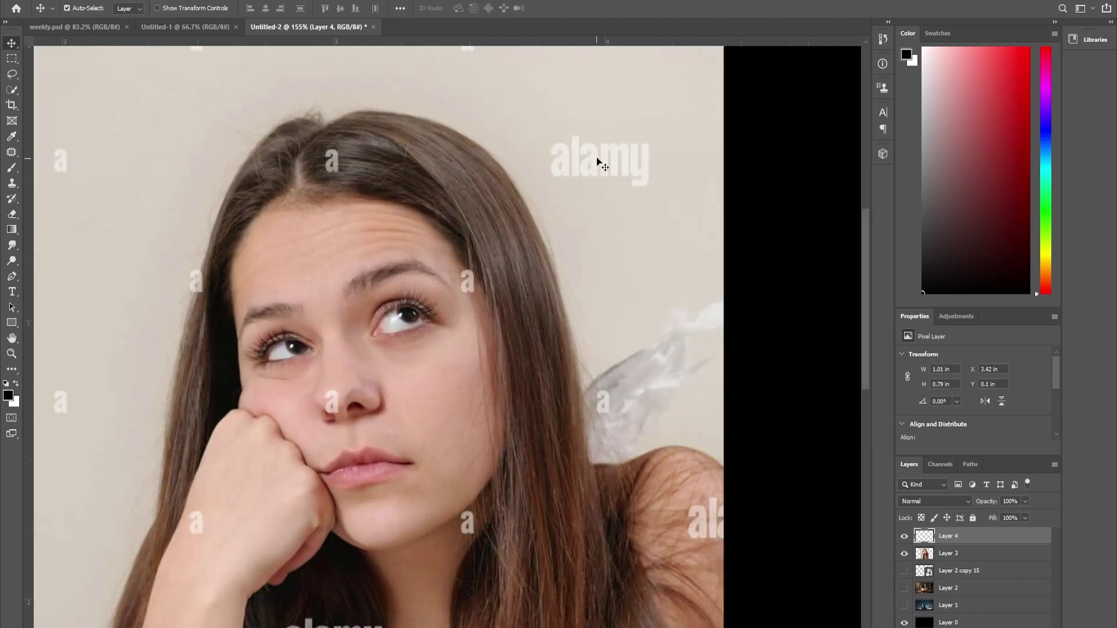
left_click_drag(596, 159, 618, 283, "alt")
scroll(409, 289, "up", 6)
scroll(393, 347, "down", 3)
Step: Merge all the alamy mark copies into one layer and toggle its visibility to check the coverage
left_click(959, 592, "shift")
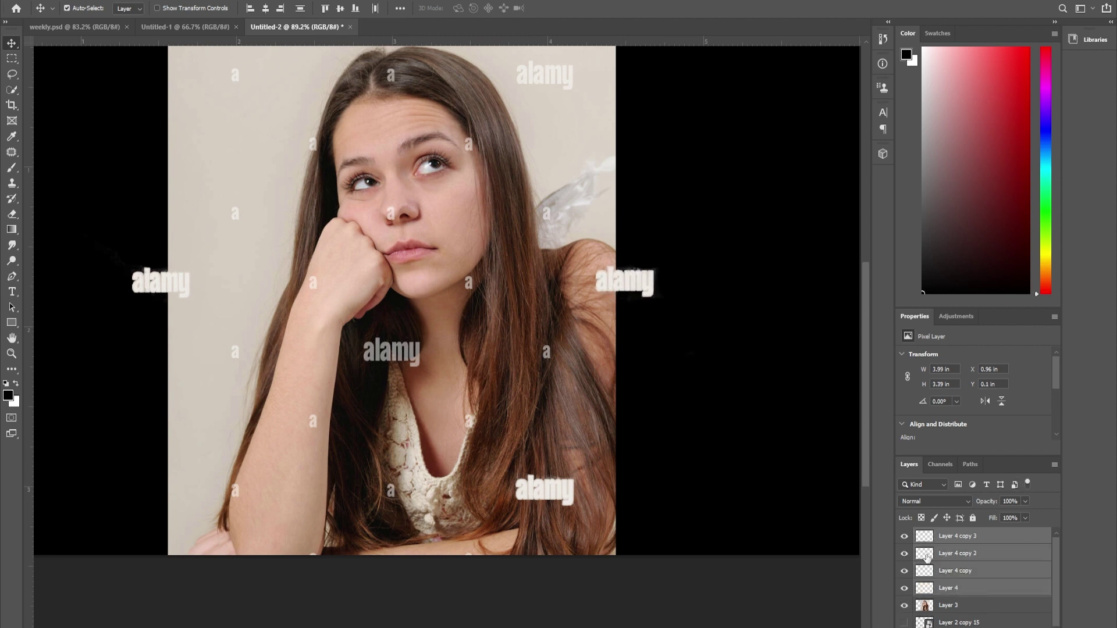
key("ctrl+e")
left_click(904, 535)
left_click(904, 536)
left_click(904, 536)
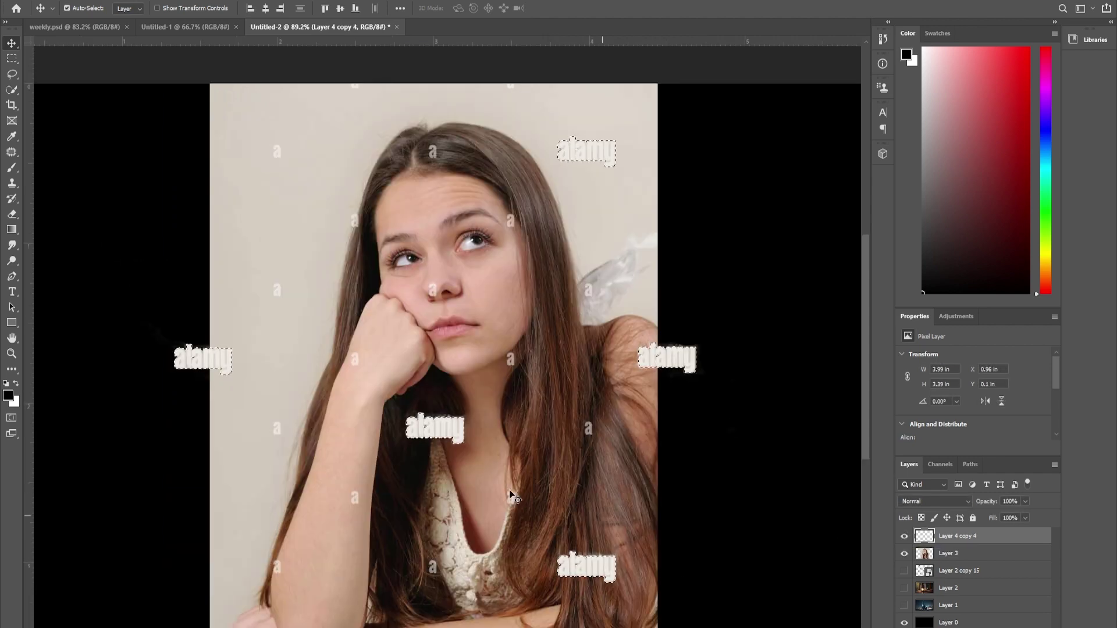
left_click(759, 372)
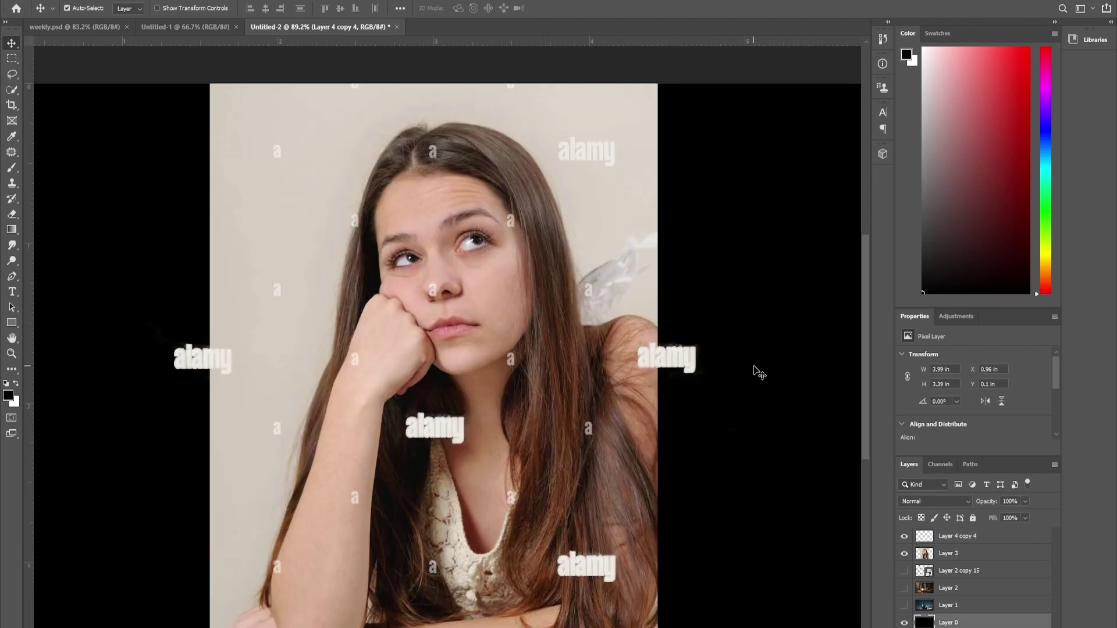
Step: Hide the merged alamy layer and select the small white "a" watermarks on Layer 3 with Color Range by sampling one letter
left_click(958, 555)
left_click(904, 536)
scroll(276, 133, "up", 5)
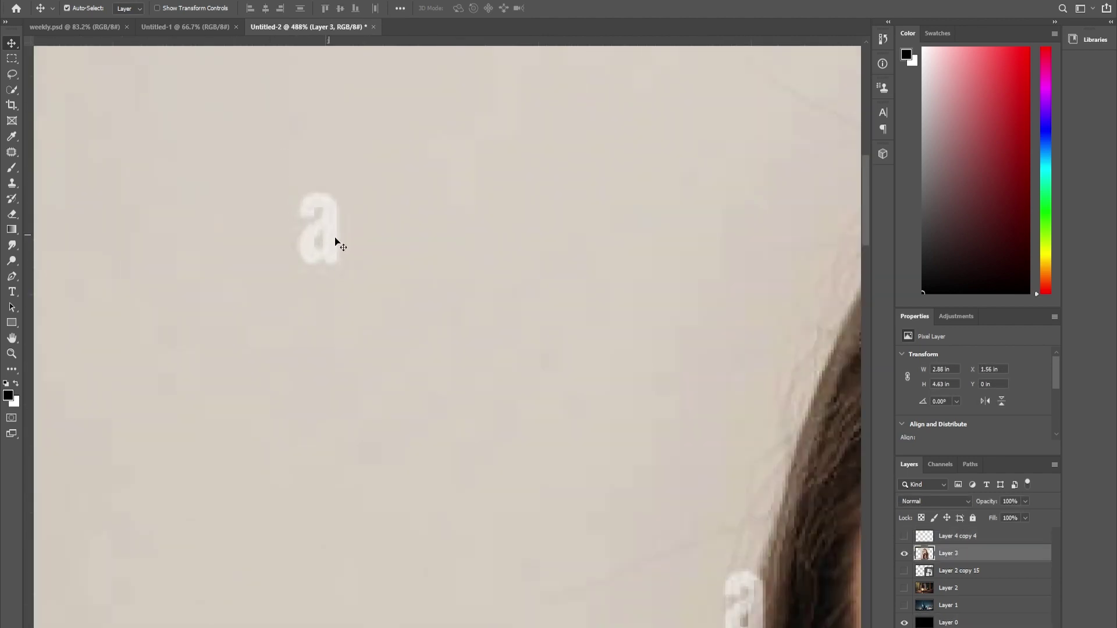
key("alt+s")
left_click(161, 114)
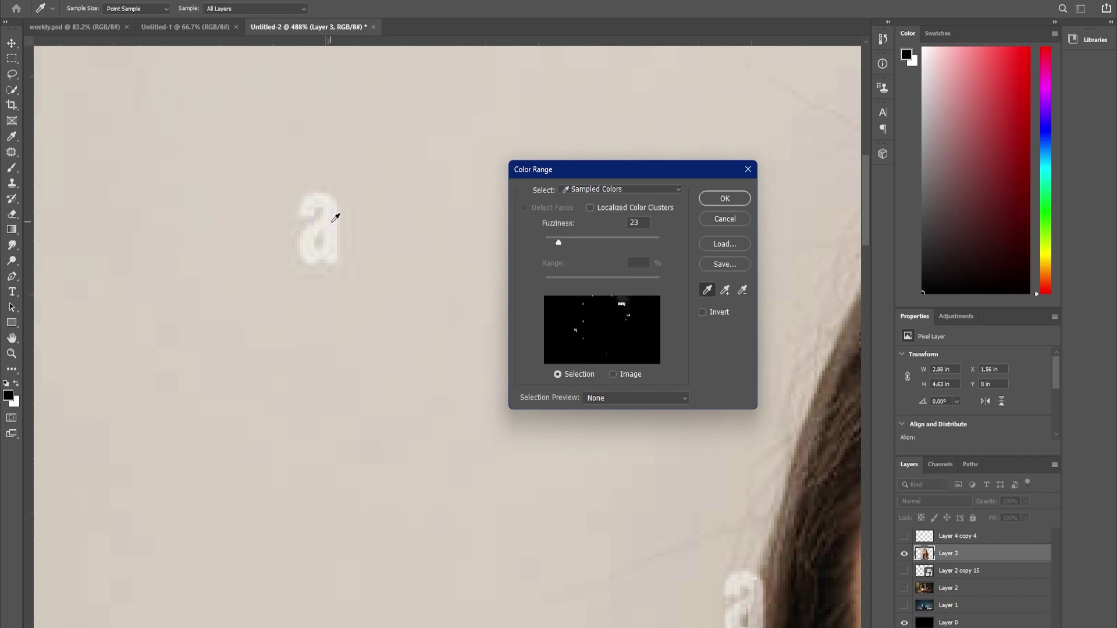
left_click(335, 217)
left_click(719, 200)
scroll(309, 181, "down", 6)
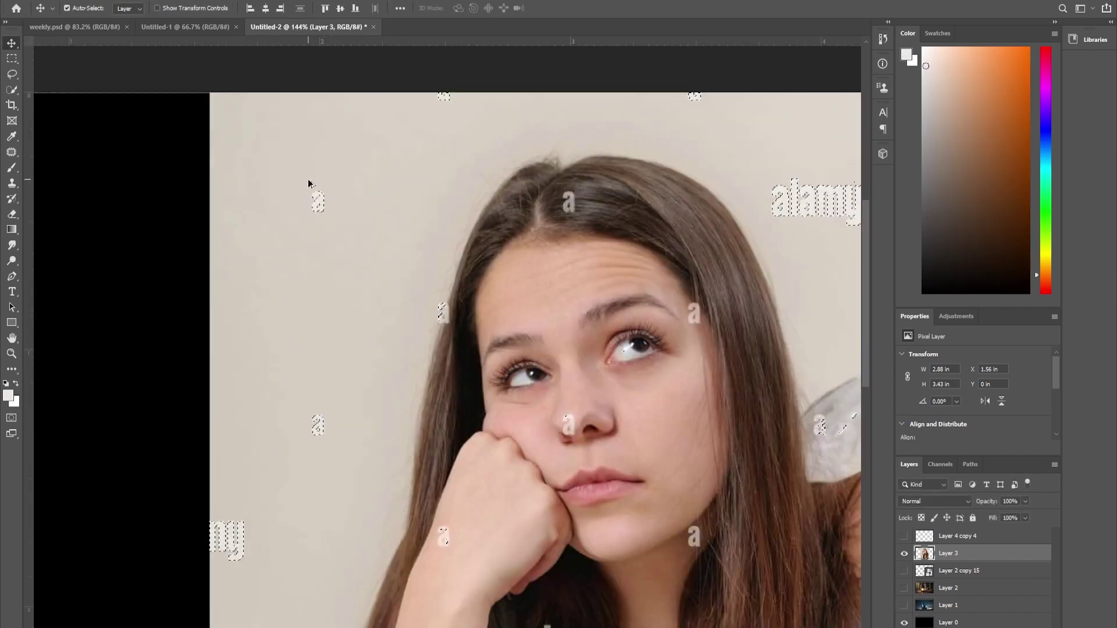
Step: Try to copy the selected letters to a new layer and shift the copy sideways
key("ctrl+j")
left_click_drag(316, 199, 289, 199)
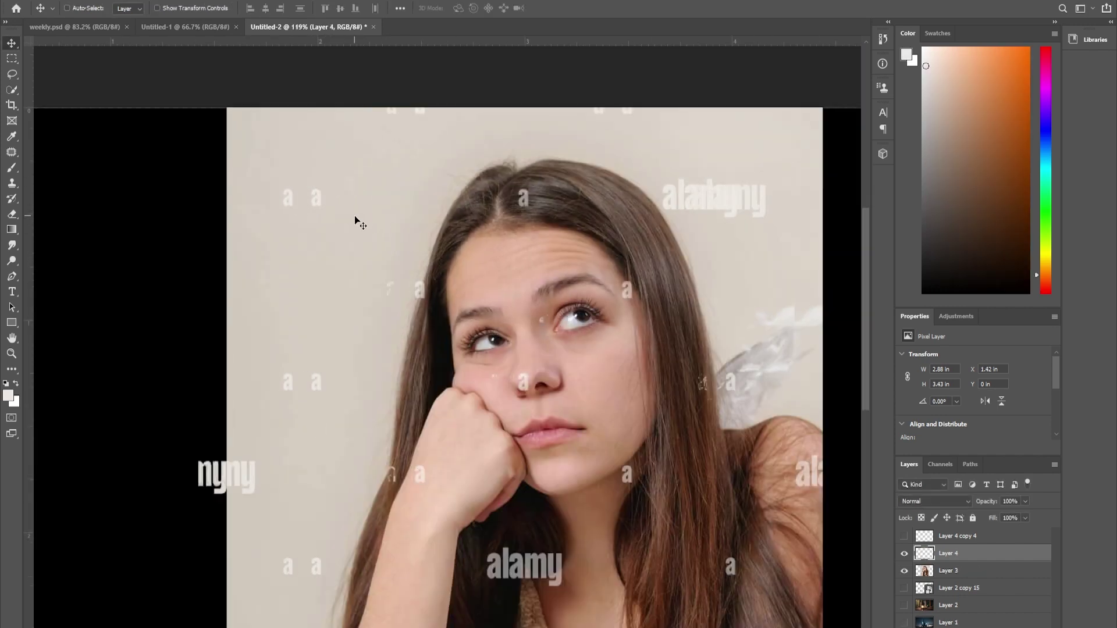
key("ctrl+z")
key("ctrl+shift+z")
key("ctrl+z")
key("ctrl+z")
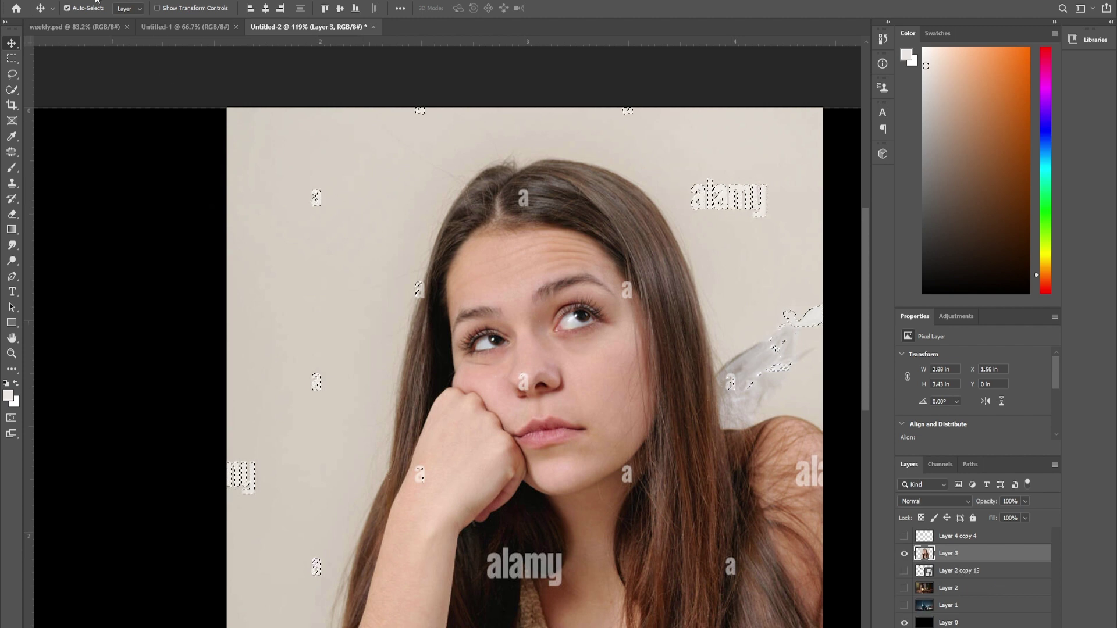
Step: Create a new layer from the selected watermark letters and hide the girl photo on Layer 3
left_click(91, 1)
mouse_move(105, 5)
left_click(240, 111)
left_click_drag(348, 199, 180, 205)
key("ctrl+z")
left_click(904, 572)
scroll(477, 270, "down", 5)
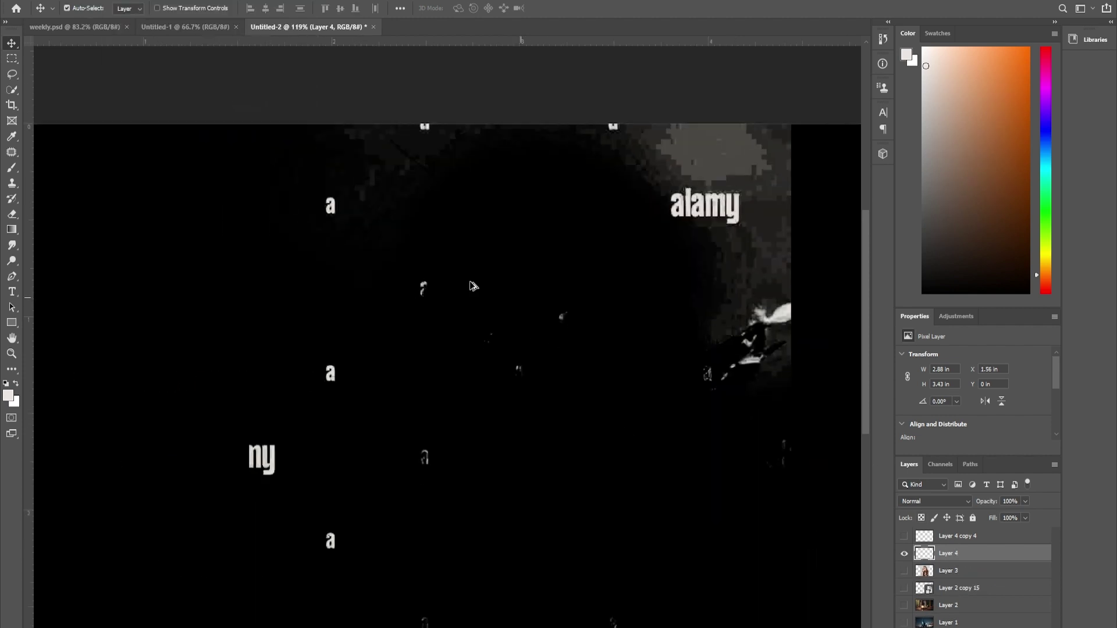
Step: Erase everything on the new Layer 4 except one complete letter "a" near the photo's upper left
key("e")
mouse_move(538, 178)
left_mouse_down()
mouse_move(618, 199)
mouse_move(559, 375)
left_mouse_up()
mouse_move(184, 444)
left_mouse_down()
mouse_move(294, 349)
mouse_move(378, 498)
mouse_move(356, 87)
mouse_move(426, 220)
mouse_move(322, 308)
left_mouse_up()
scroll(278, 160, "up", 5)
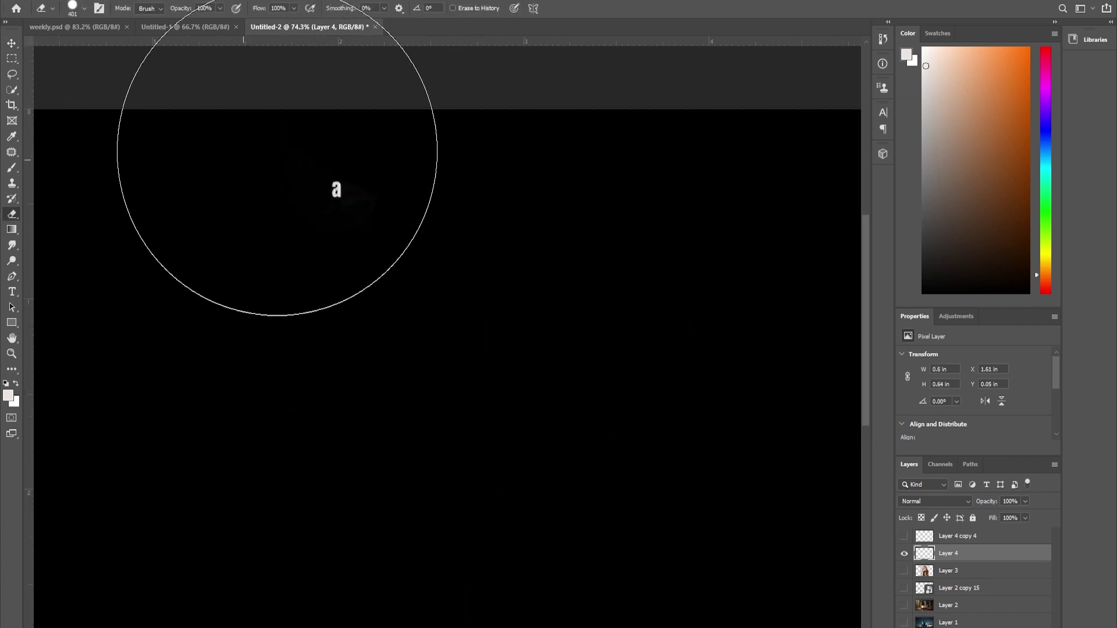
right_click(453, 260, "alt")
scroll(482, 270, "down", 8)
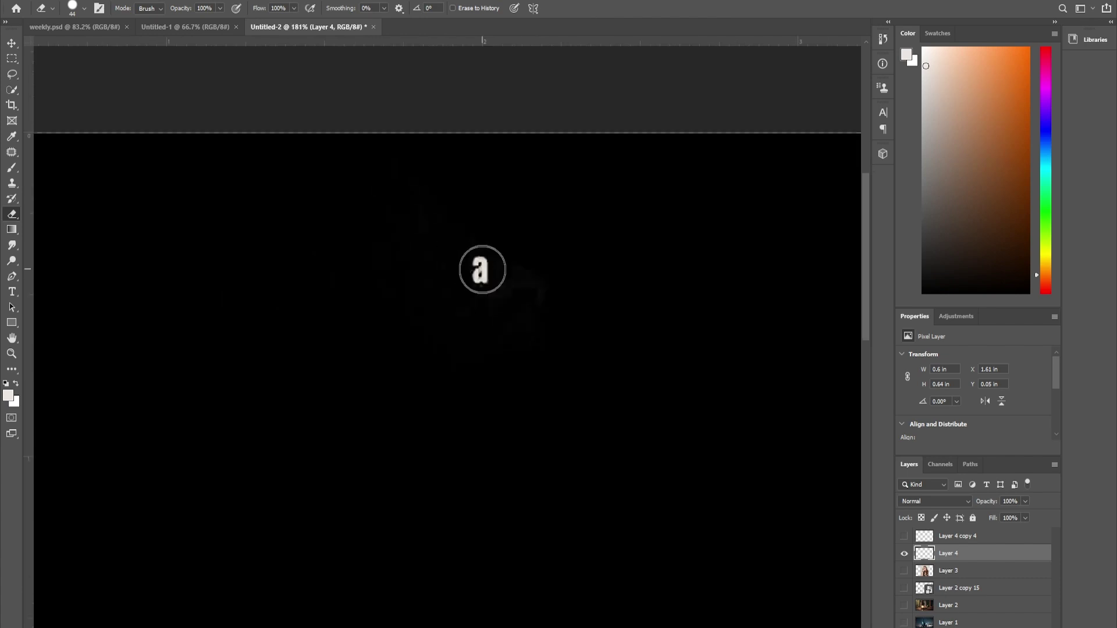
Step: Show Layer 3 and place copies of the letter "a" over the small watermarks at the hairline, nose and forehead
key("v")
left_click(904, 571)
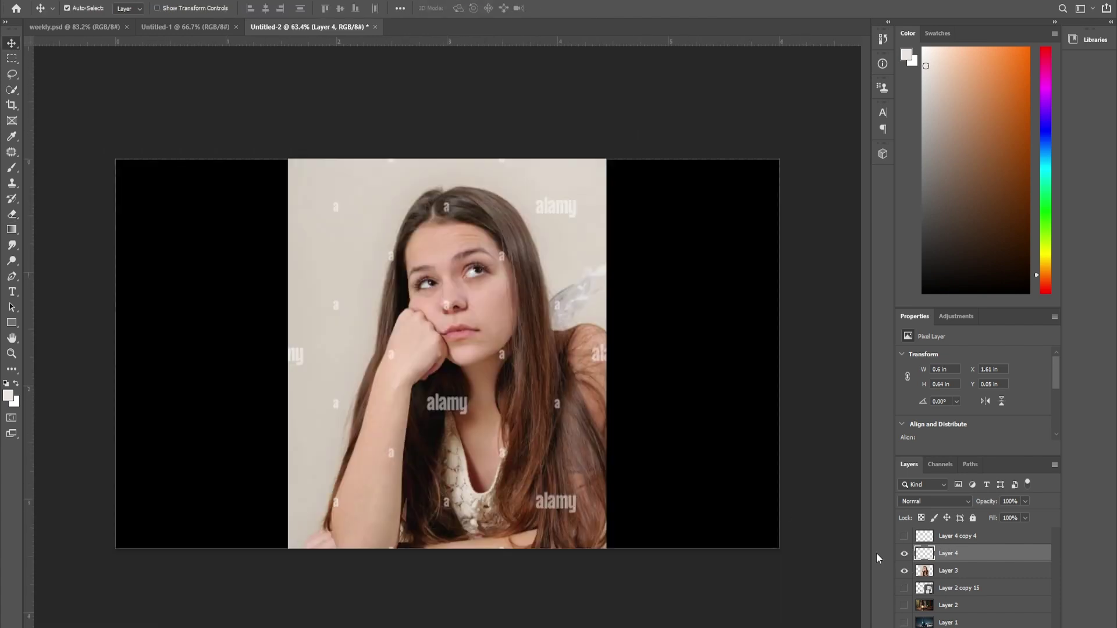
scroll(341, 179, "up", 5)
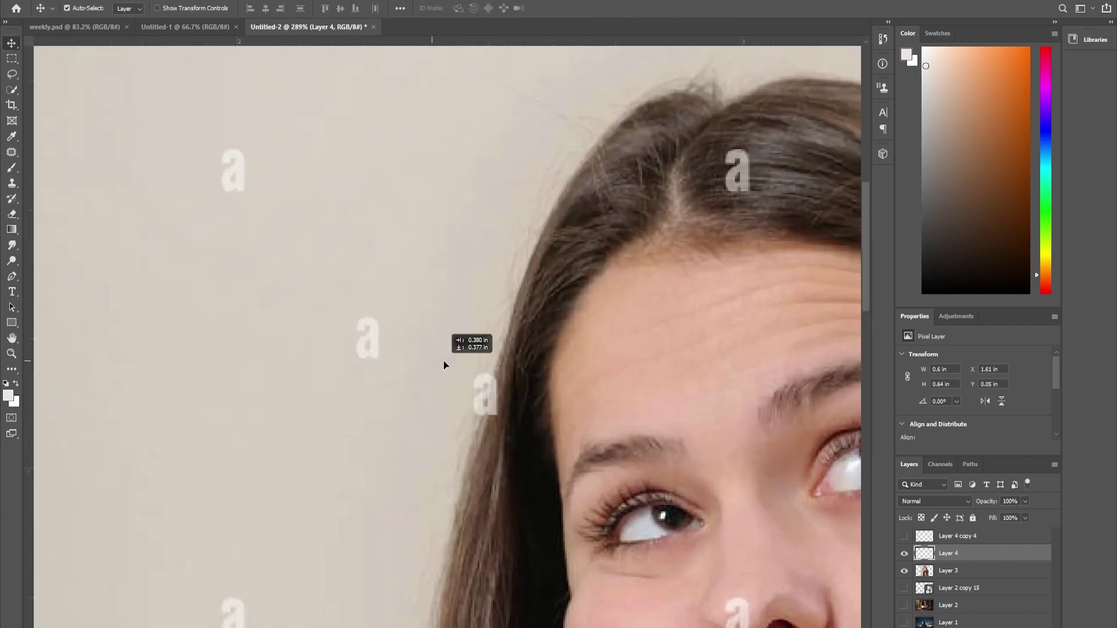
left_click_drag(443, 360, 493, 390)
left_click_drag(515, 406, 193, 189)
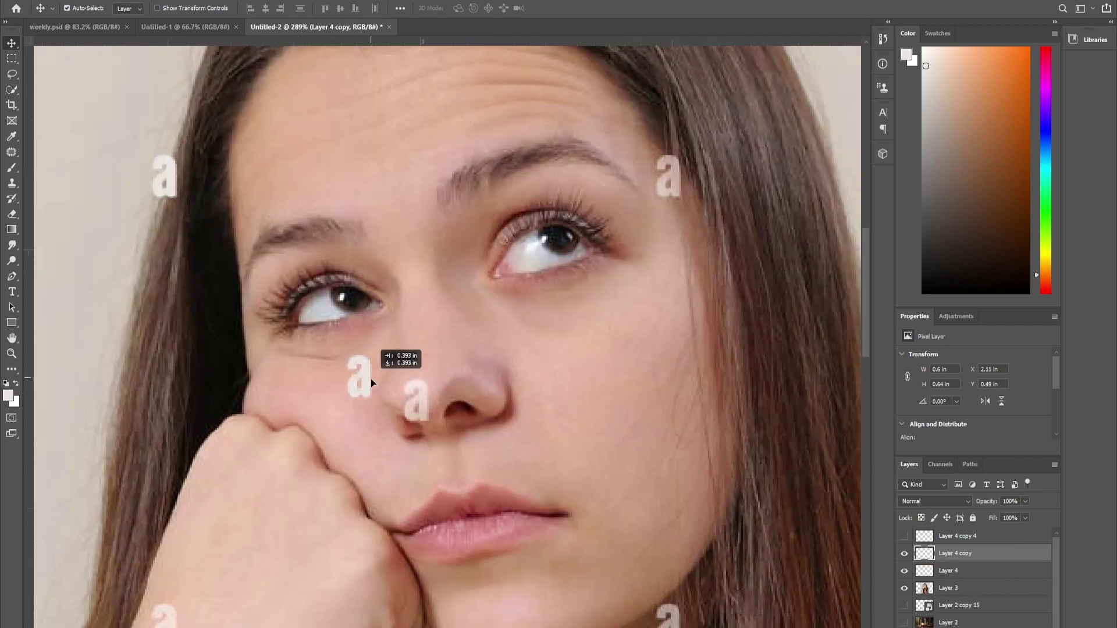
left_click_drag(371, 378, 426, 397)
left_click_drag(677, 176, 222, 318)
scroll(780, 251, "down", 3)
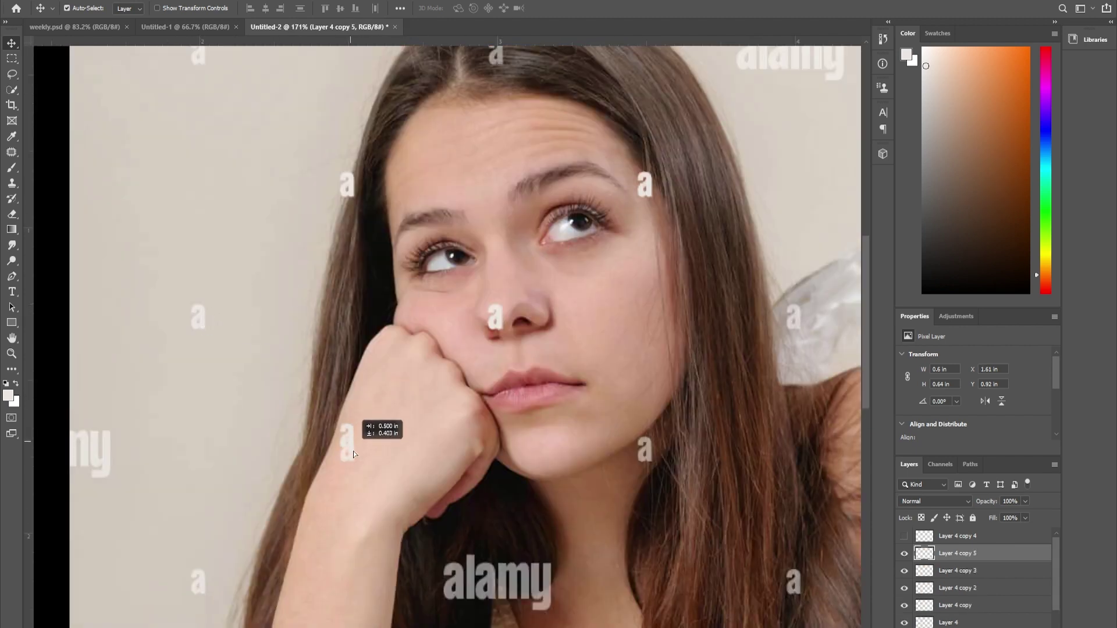
Step: Place copies of the letter "a" over the small watermarks on the hand, neck, neckline, forearm and elbow
left_click_drag(353, 451, 354, 451)
left_click_drag(387, 452, 586, 253)
left_click_drag(549, 257, 400, 386)
left_click_drag(566, 436, 396, 315)
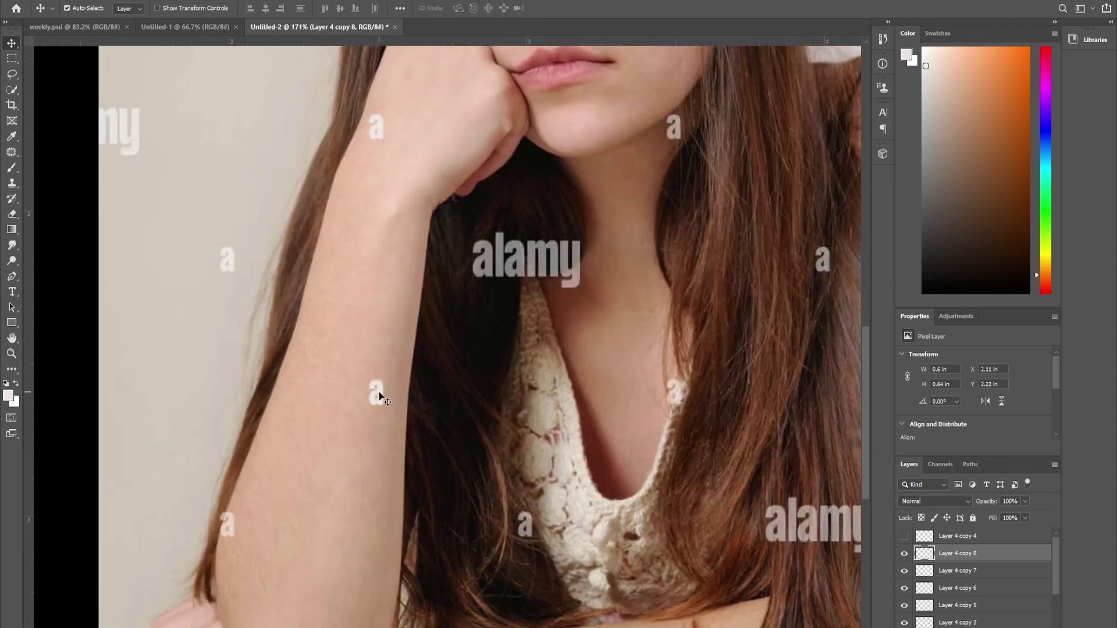
left_click_drag(378, 392, 233, 525)
left_click_drag(263, 535, 147, 345)
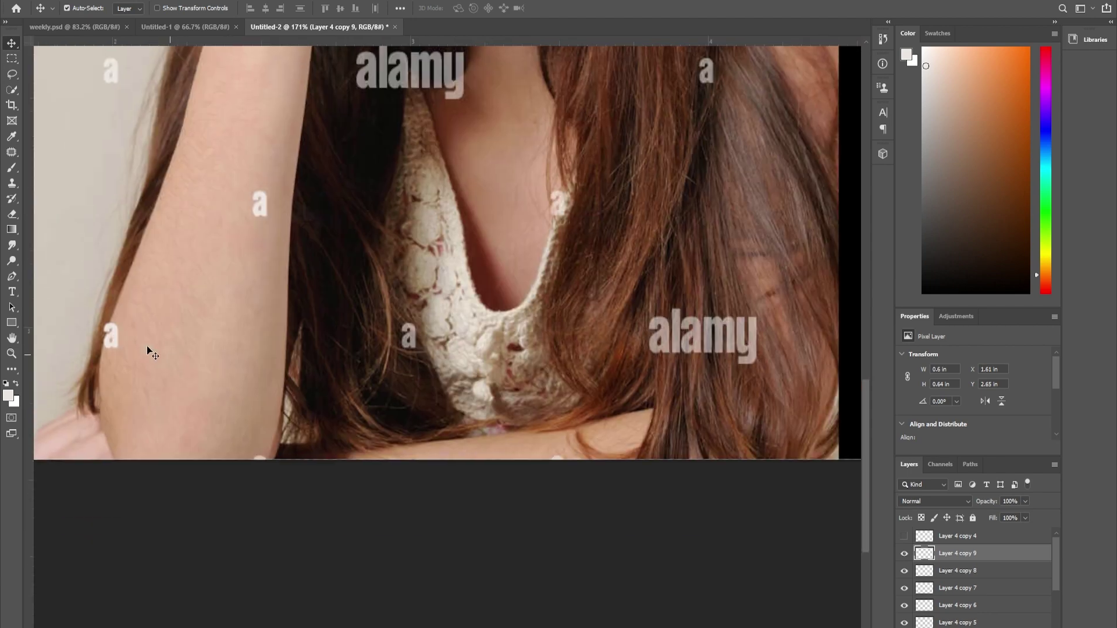
Step: Place copies of the letter "a" over the small watermarks on the lace top, the lower right hair and the wing
left_click_drag(415, 334, 561, 203)
key("ctrl+j")
left_click_drag(609, 211, 457, 273)
left_click_drag(501, 192, 564, 466)
left_click_drag(525, 543, 374, 406)
left_click_drag(373, 405, 373, 405)
left_click_drag(532, 274, 525, 273)
left_click_drag(619, 281, 709, 503)
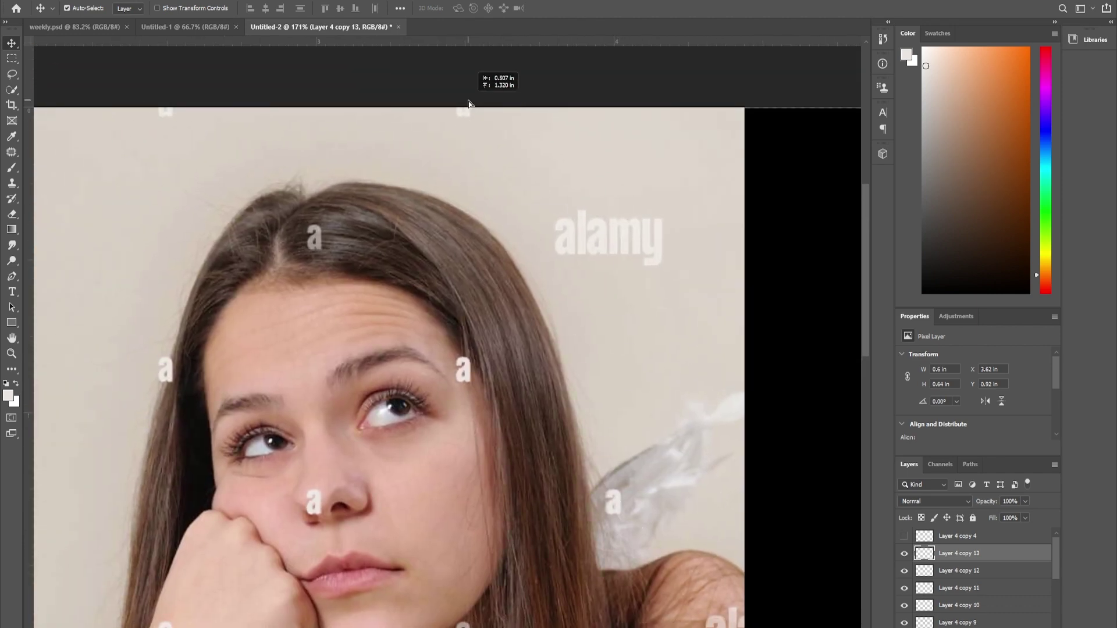
Step: Place copies of the letter "a" over the cut-off watermarks at the photo's upper edge and the one atop the head
left_click_drag(467, 108, 468, 111)
left_click_drag(468, 110, 167, 110)
scroll(417, 230, "down", 3)
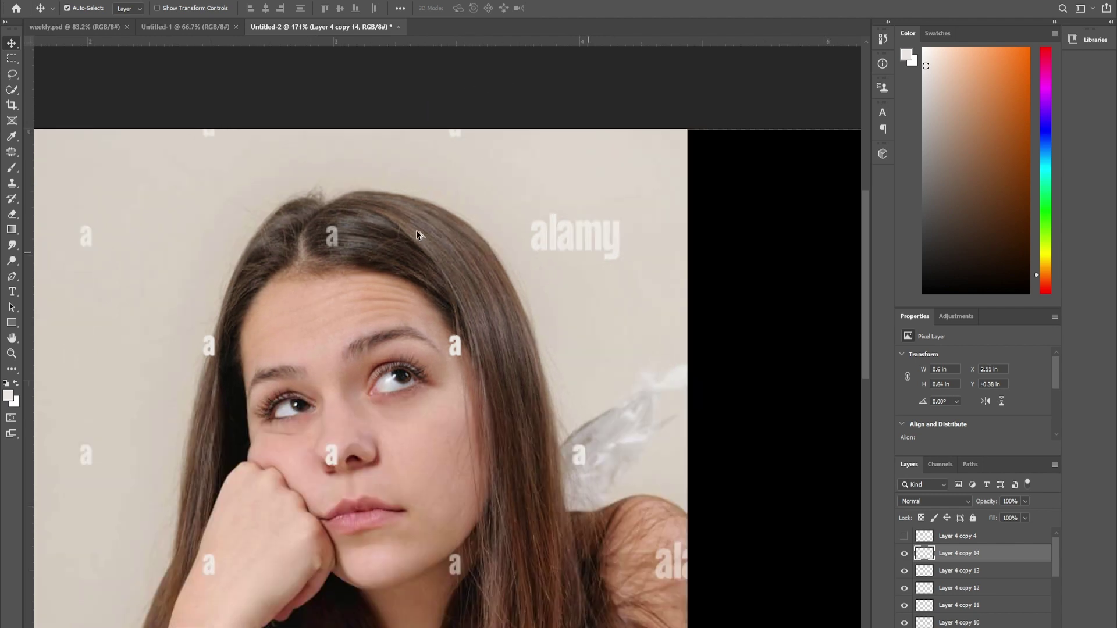
left_click_drag(382, 249, 382, 249)
scroll(413, 289, "down", 3)
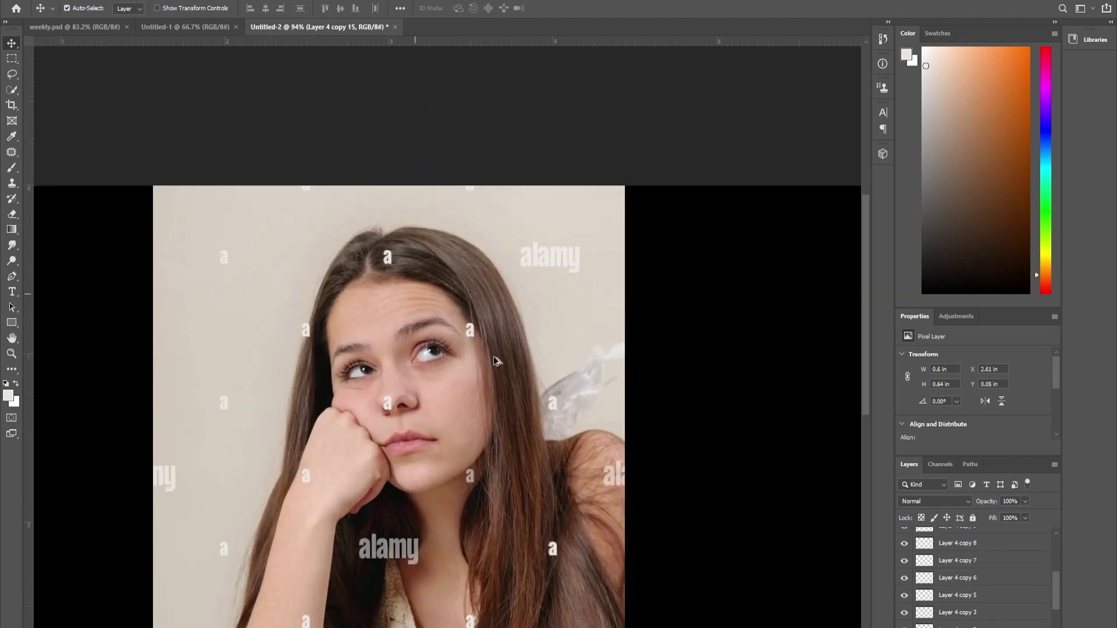
Step: Merge the letter "a" copies into one layer, then show the alamy mark layer and merge both together
scroll(942, 596, "down", 2)
left_click(924, 558, "ctrl")
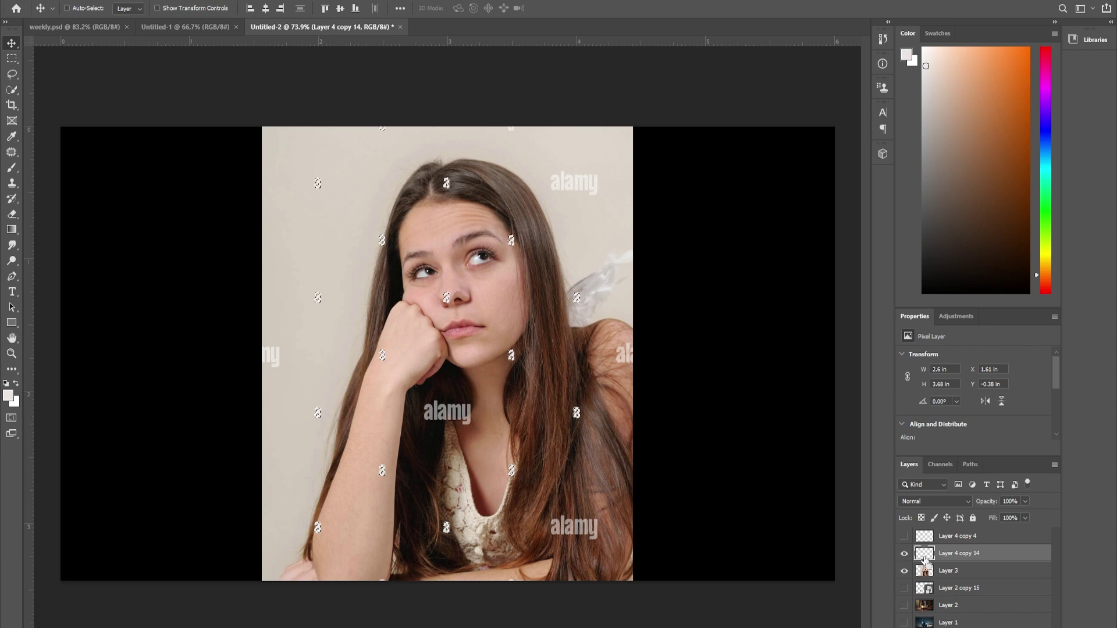
left_click(926, 536)
left_click(903, 537)
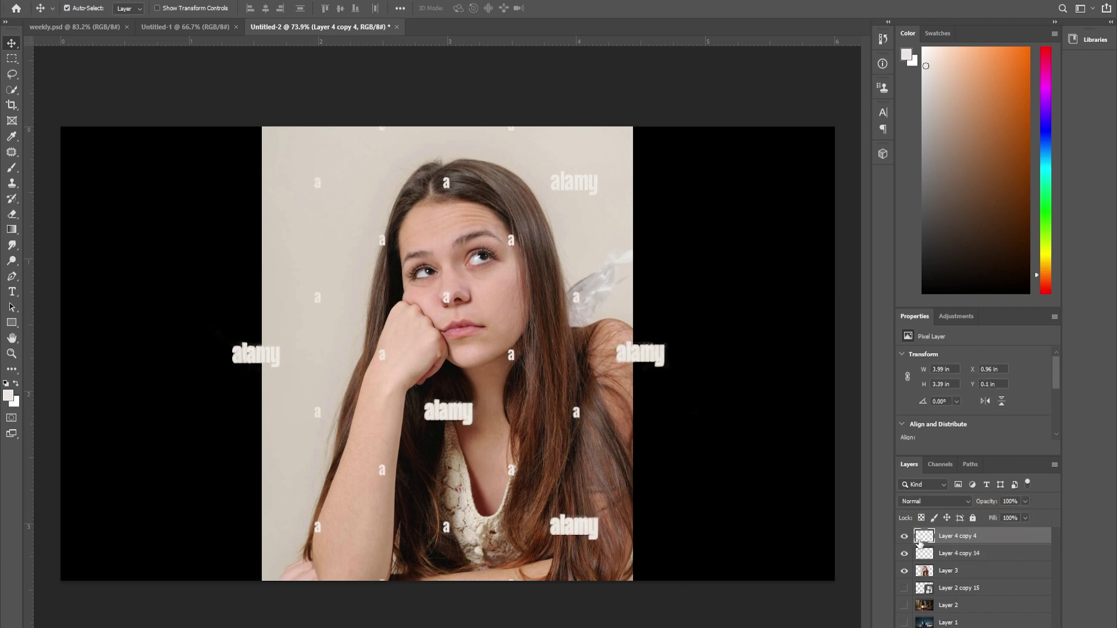
left_click(959, 553, "shift")
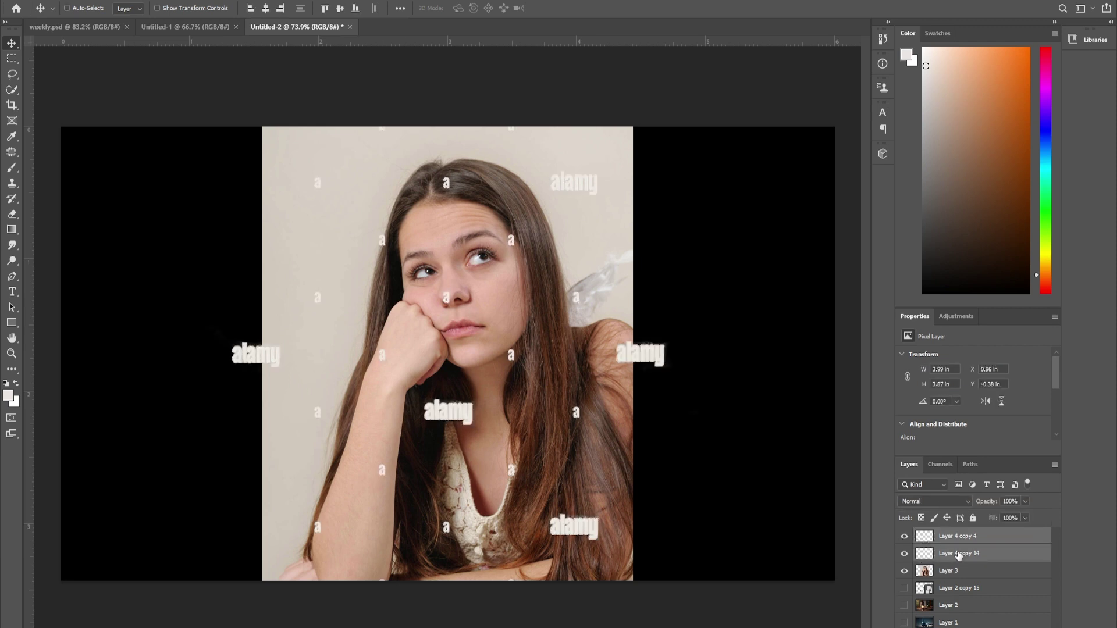
key("ctrl+e")
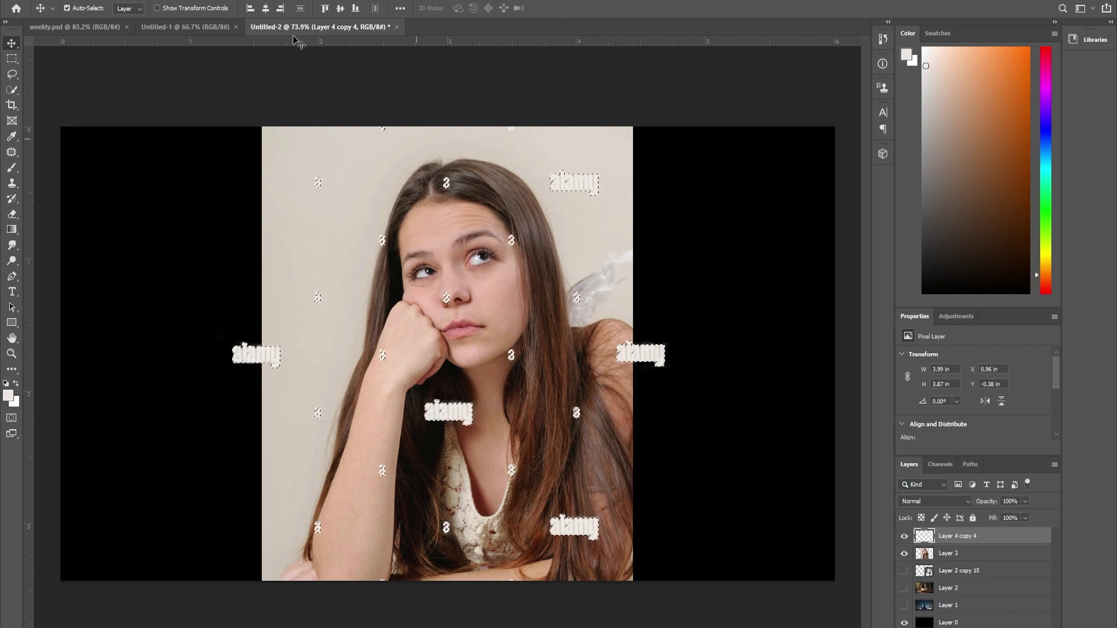
Step: Load the combined watermark layer as a selection and expand it by 2 pixels
left_click(135, 1)
mouse_move(151, 169)
left_click(265, 193)
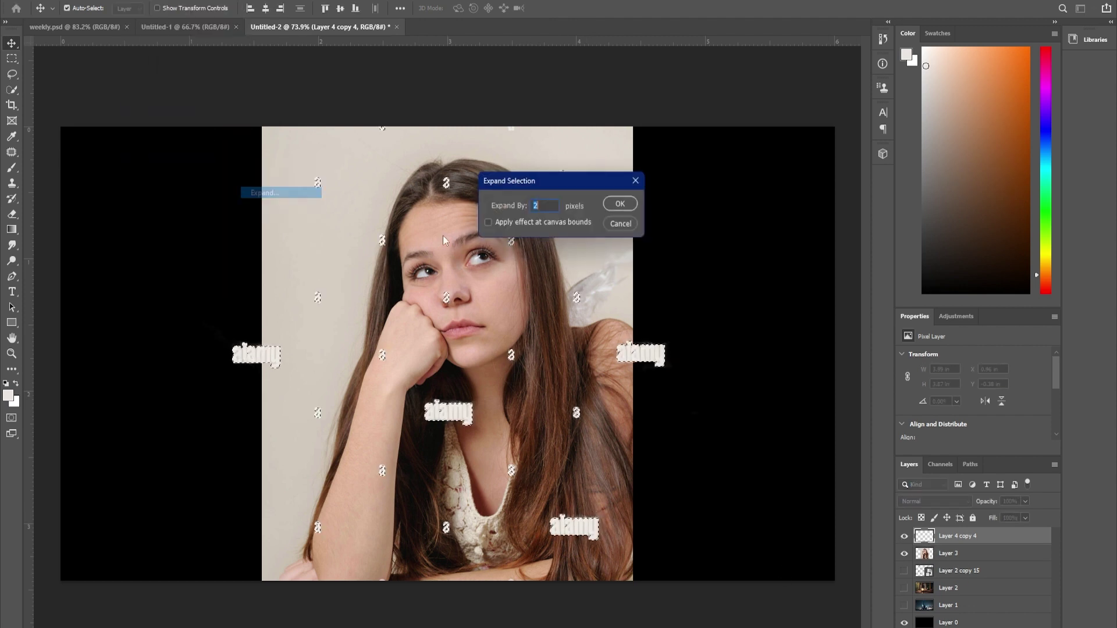
left_click(623, 203)
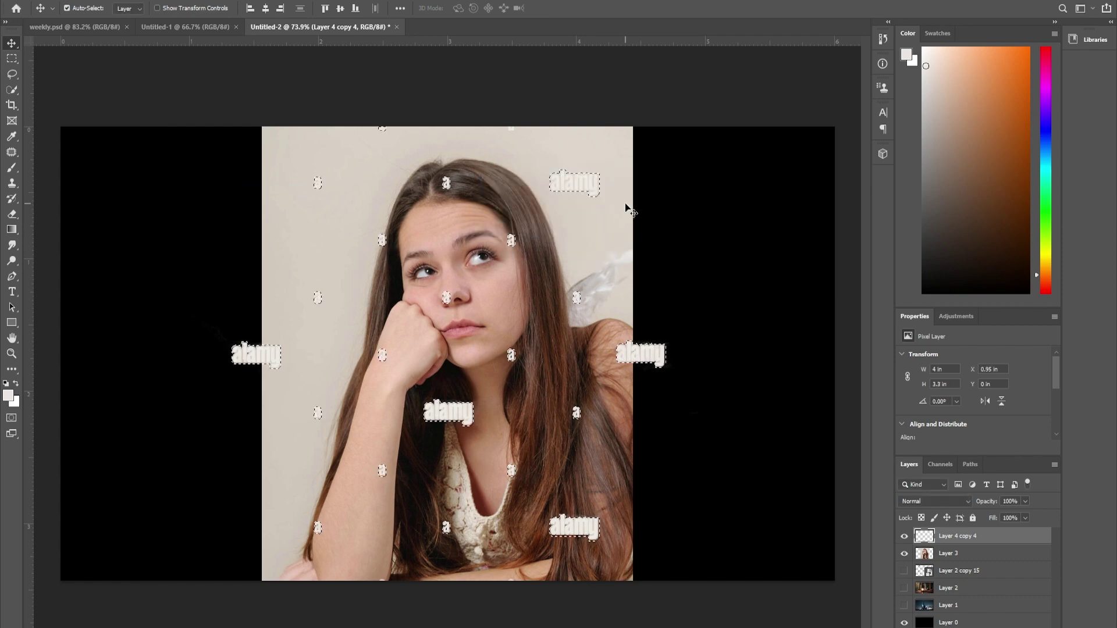
scroll(643, 349, "up", 8)
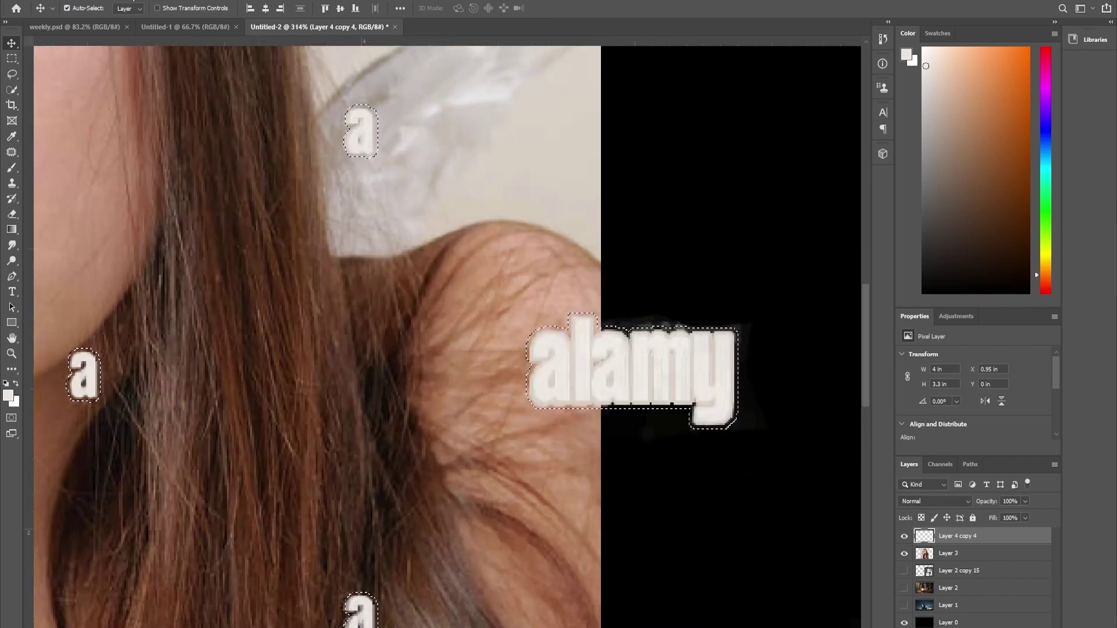
Step: Expand the watermark selection by a further 2 pixels
left_click(134, 2)
mouse_move(151, 170)
left_click(264, 193)
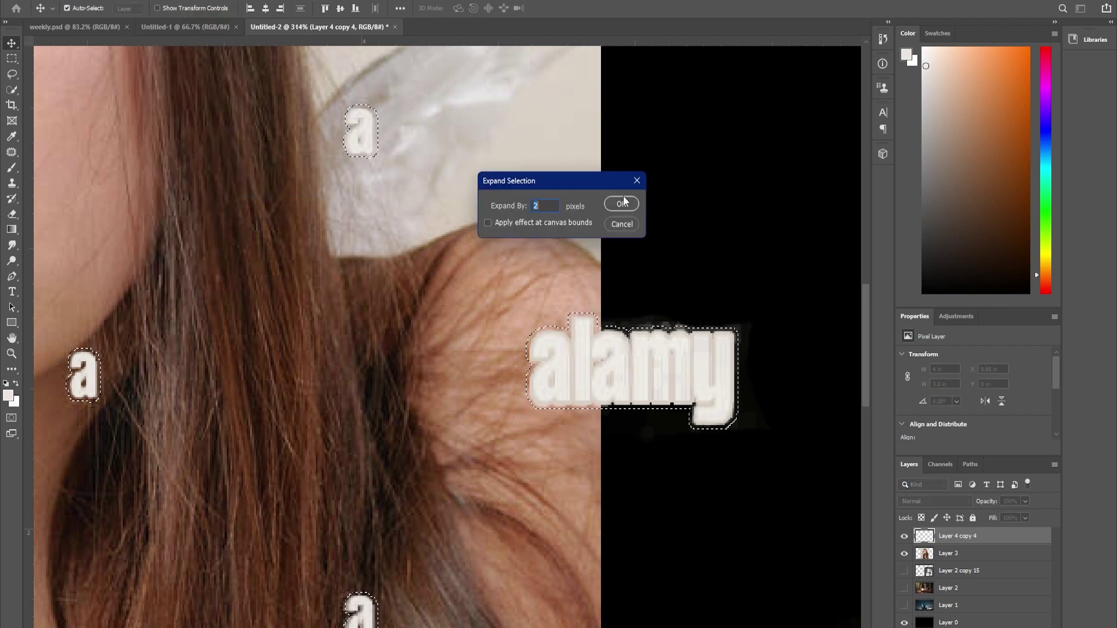
left_click(621, 205)
Step: Try to apply Content-Aware Fill to the selection on the merged watermark layer
scroll(410, 472, "down", 5)
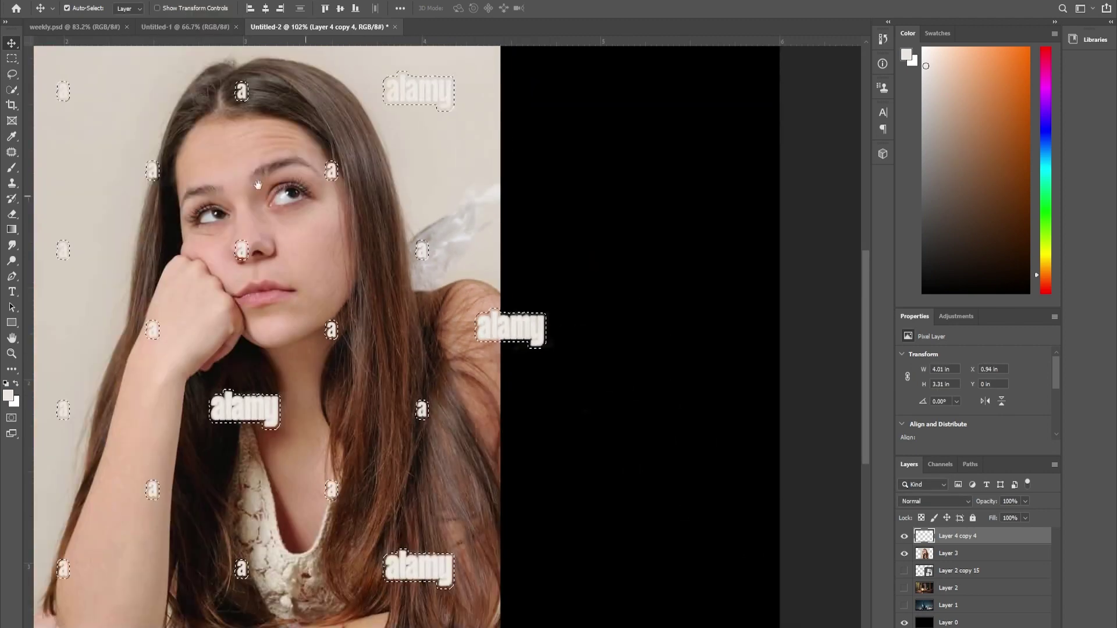
left_click(46, 1)
left_click(49, 179)
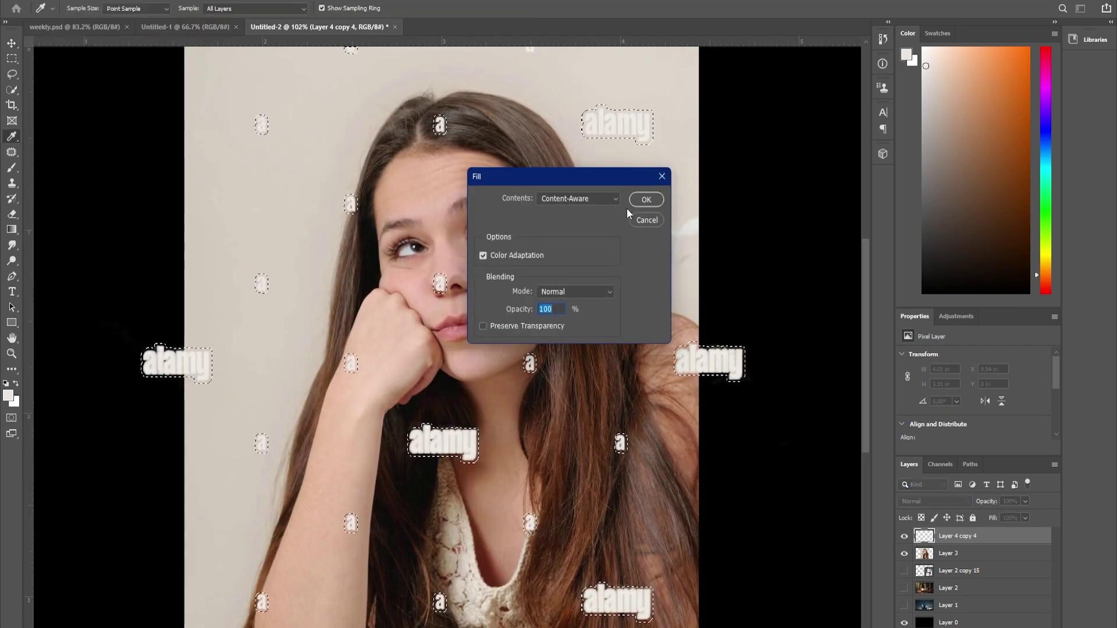
left_click(642, 198)
left_click(553, 241)
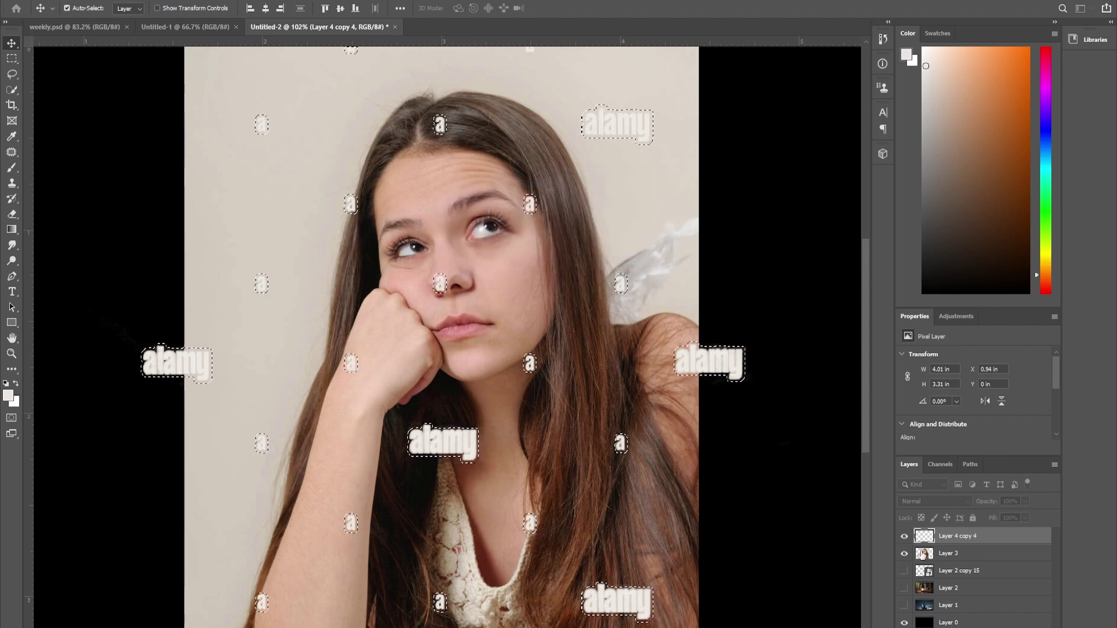
Step: Hide the merged watermark layer, fill the selection on Layer 3 with Content-Aware at 100% opacity, and deselect
left_click(954, 553)
left_click(905, 536)
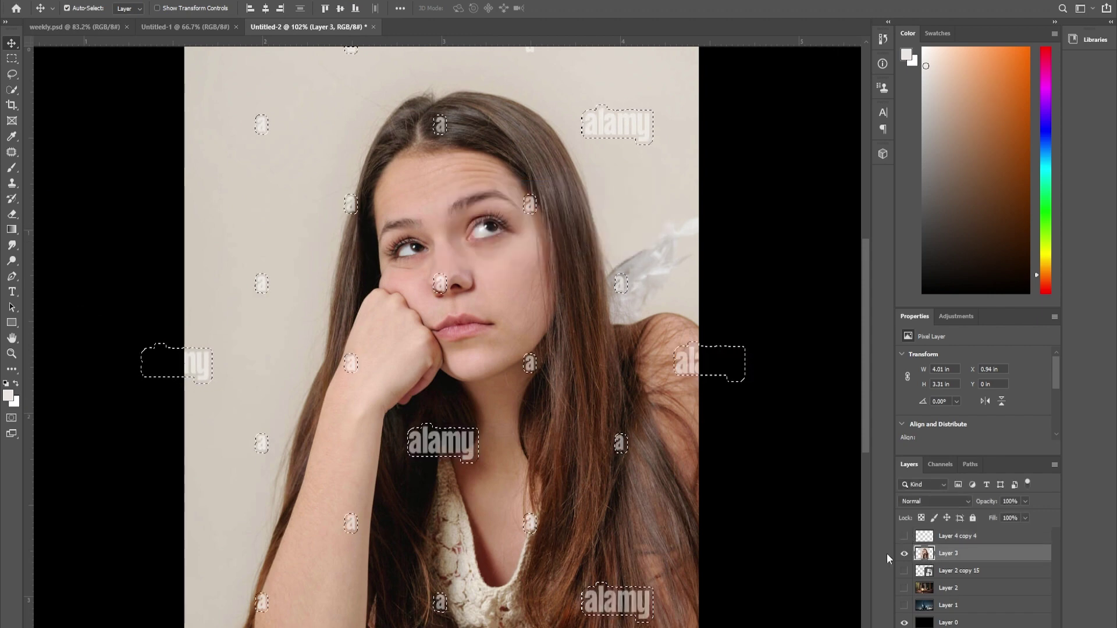
left_click(46, 1)
left_click(49, 177)
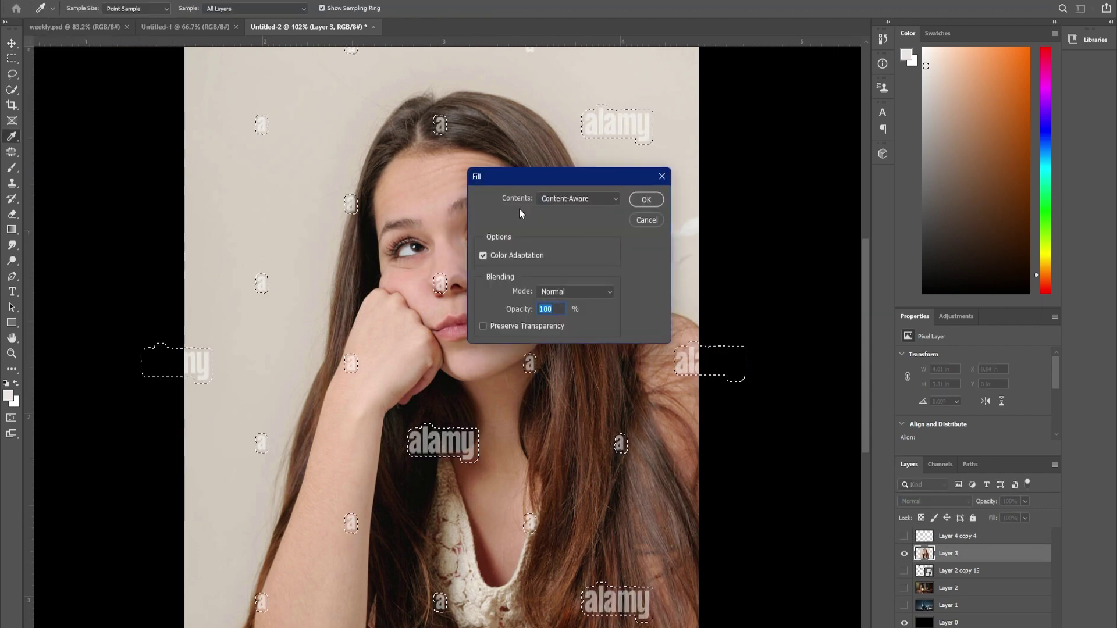
left_click(646, 199)
key("ctrl+d")
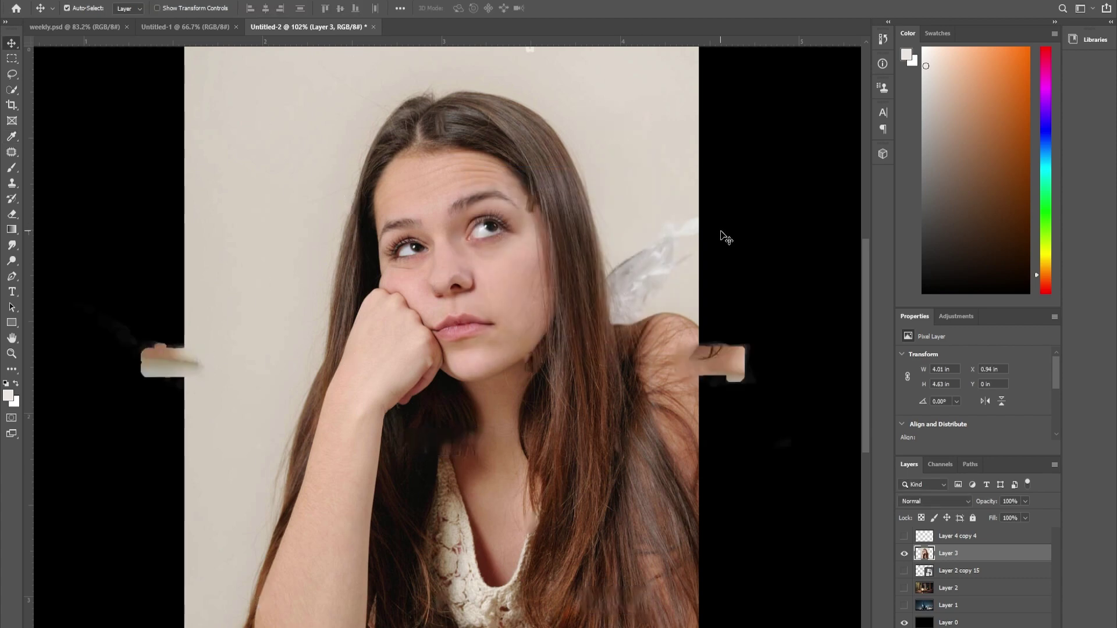
Step: Marquee-select the portrait area, invert the selection, delete the stray fill patches outside the photo, and deselect
left_click_drag(589, 170, 563, 126)
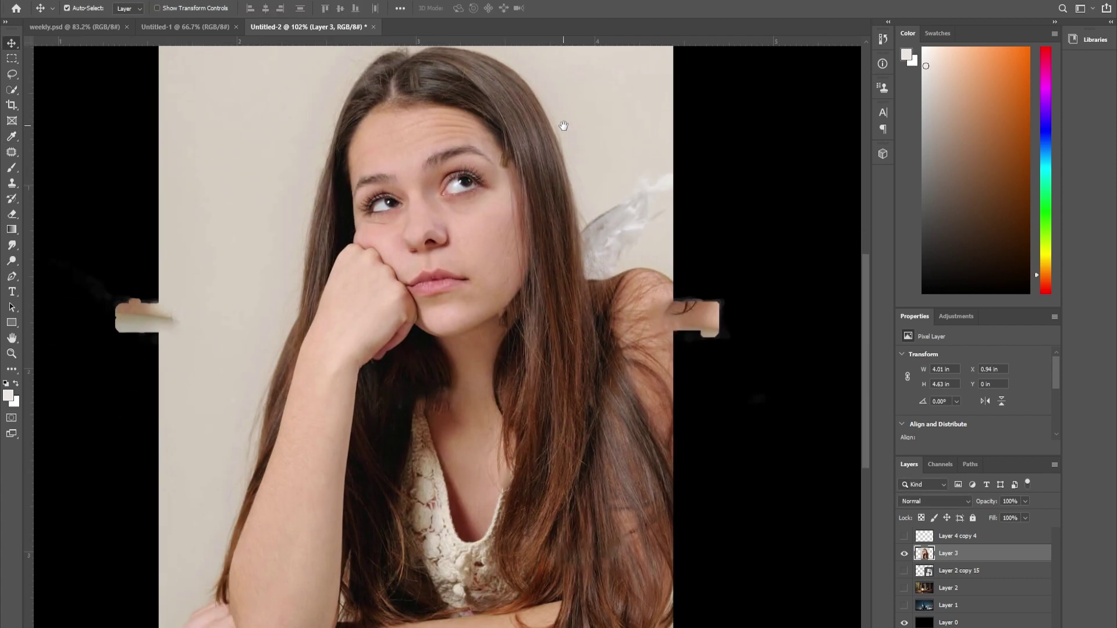
key("ctrl+0")
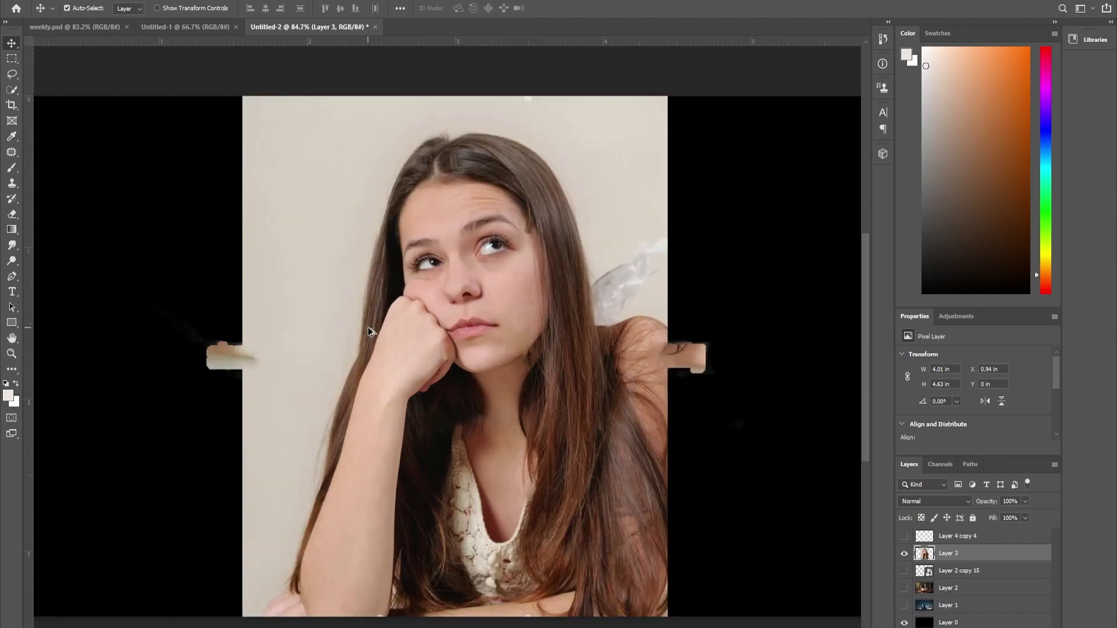
key("m")
left_click_drag(243, 99, 664, 618)
key("ctrl+shift+i")
key("Delete")
key("ctrl+d")
key("v")
scroll(468, 284, "down", 2)
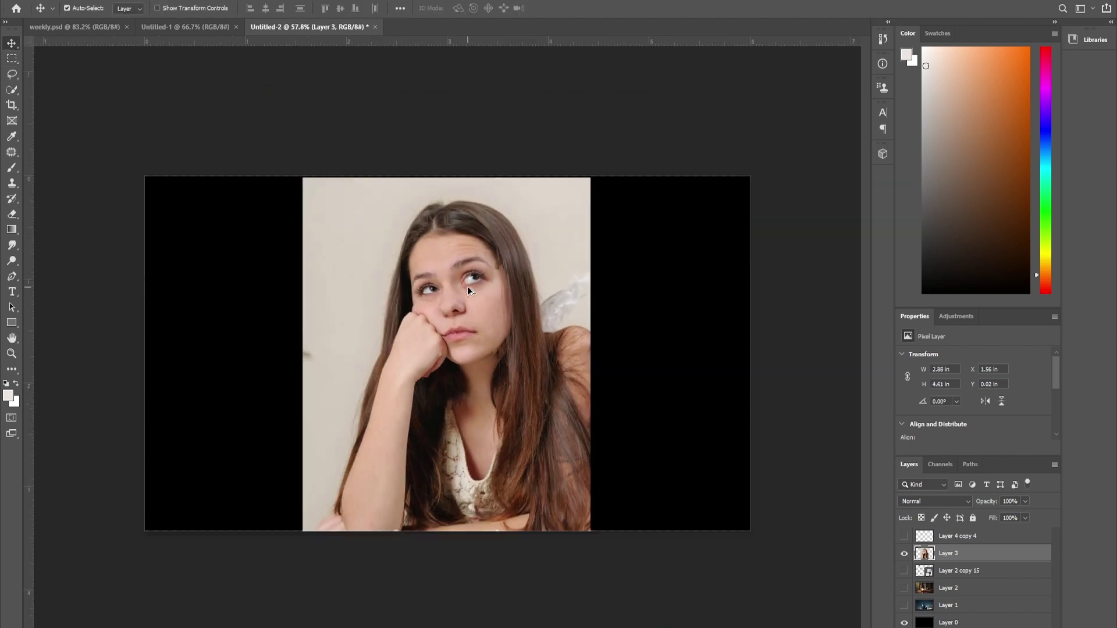
scroll(468, 287, "up", 3)
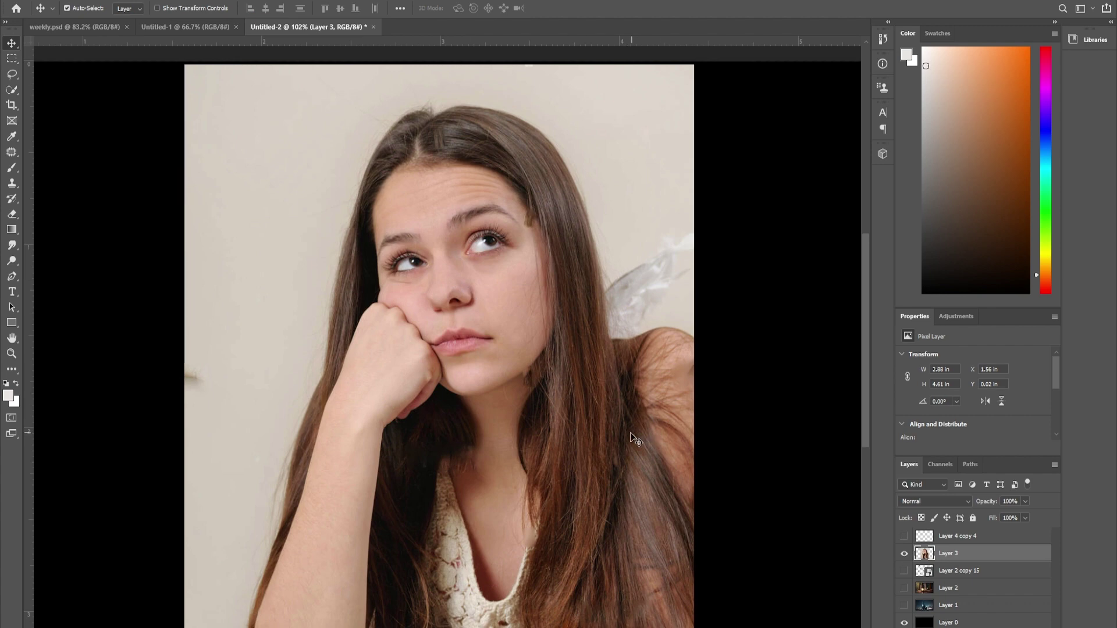
scroll(447, 335, "up", 4)
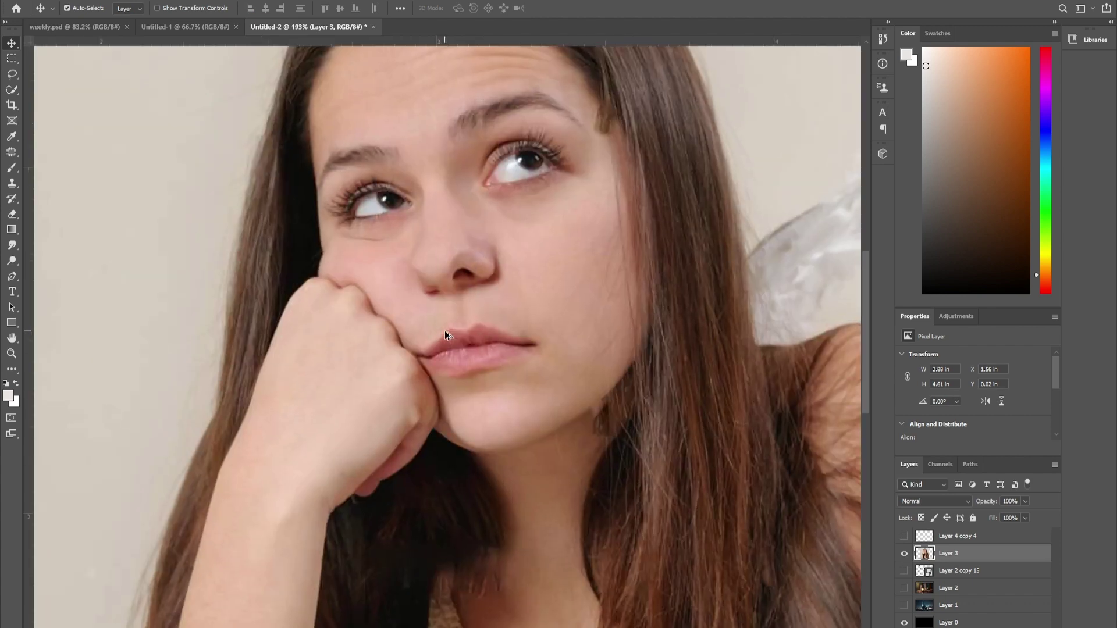
scroll(446, 332, "down", 5)
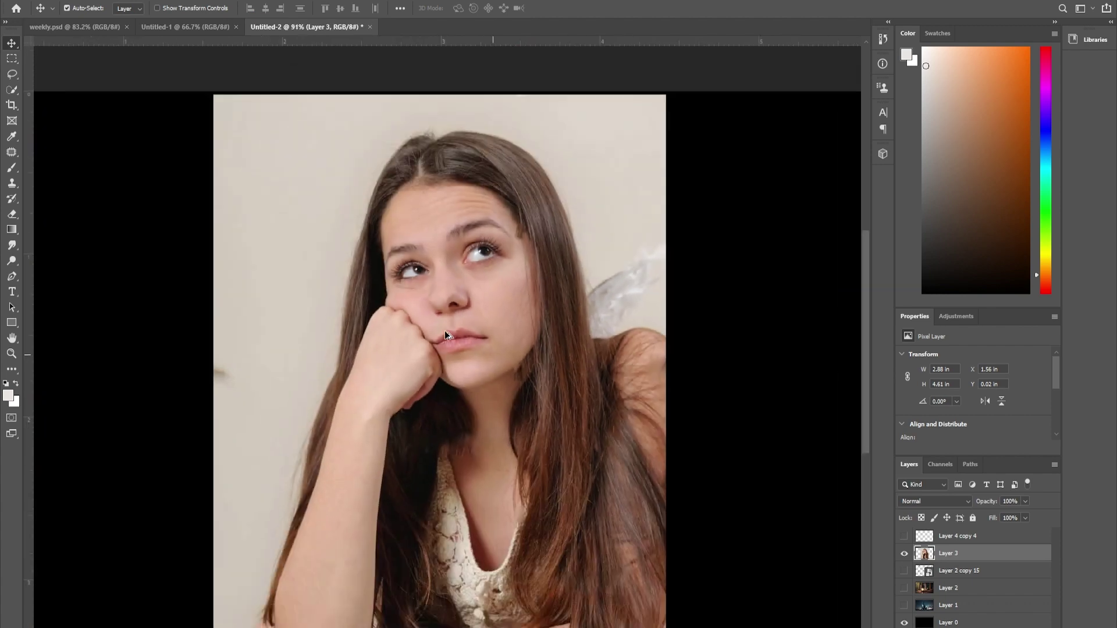
scroll(459, 330, "up", 1)
scroll(460, 348, "down", 1)
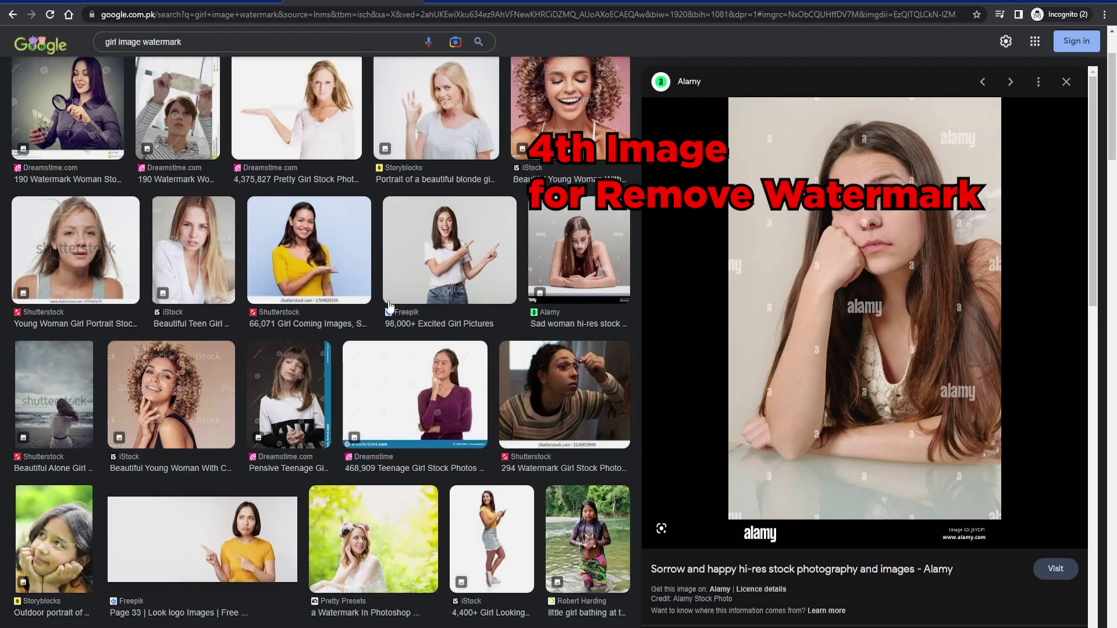
Step: In the browser's Google Images results, open the black-and-white Shutterstock portrait of a woman and copy the image
scroll(527, 401, "down", 5)
scroll(528, 401, "down", 3)
left_click(584, 356)
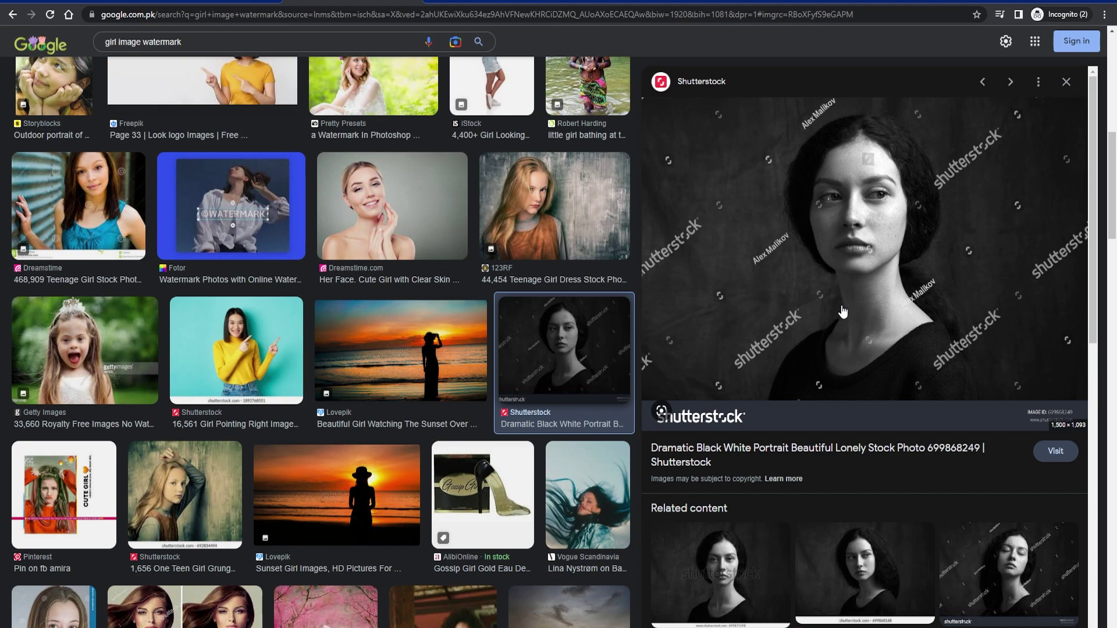
scroll(878, 279, "down", 5)
scroll(877, 278, "up", 5)
scroll(877, 278, "down", 5)
scroll(808, 259, "up", 5)
right_click(811, 181)
left_click(806, 318)
Step: Switch back to Photoshop, hide the finished Layer 3 portrait, and paste the copied black-and-white portrait as a new layer
scroll(843, 284, "down", 5)
scroll(559, 420, "down", 9)
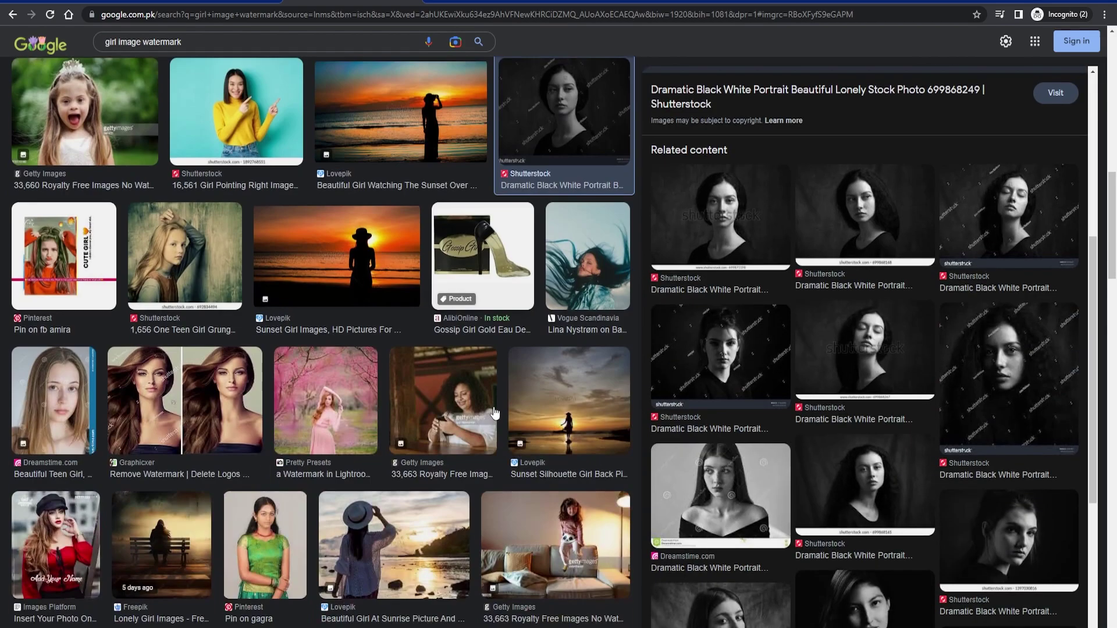
mouse_move(584, 627)
left_click(584, 602)
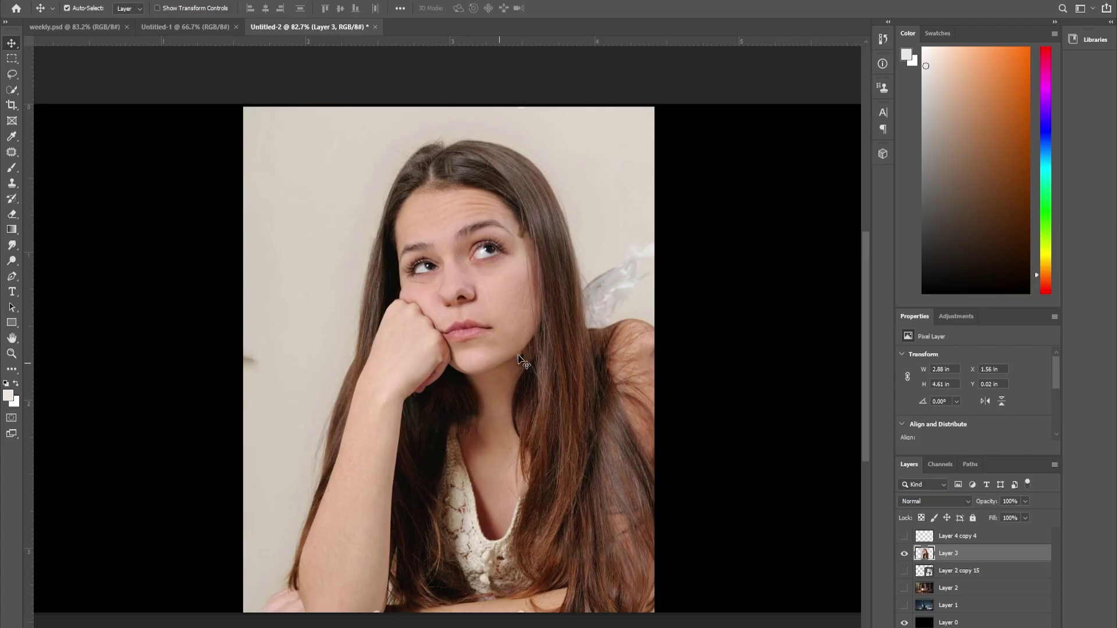
left_click(904, 553)
key("ctrl+v")
Step: Examine the watermarks on the pasted portrait's mouth, forehead and dark backdrop
scroll(445, 266, "up", 2)
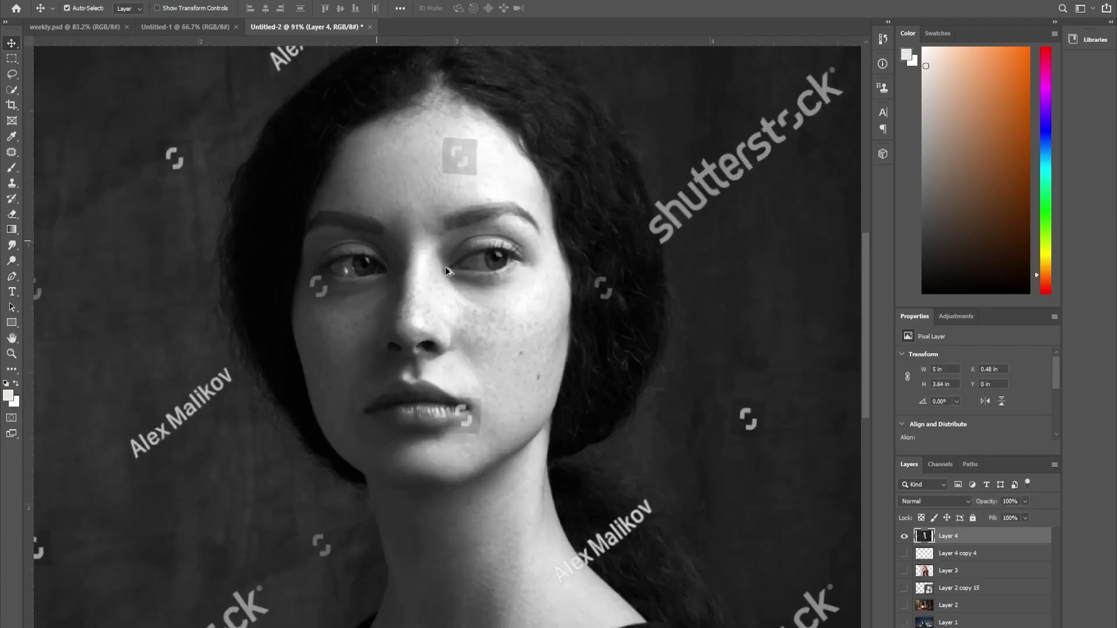
scroll(445, 266, "down", 1)
scroll(445, 266, "down", 2)
scroll(504, 361, "up", 6)
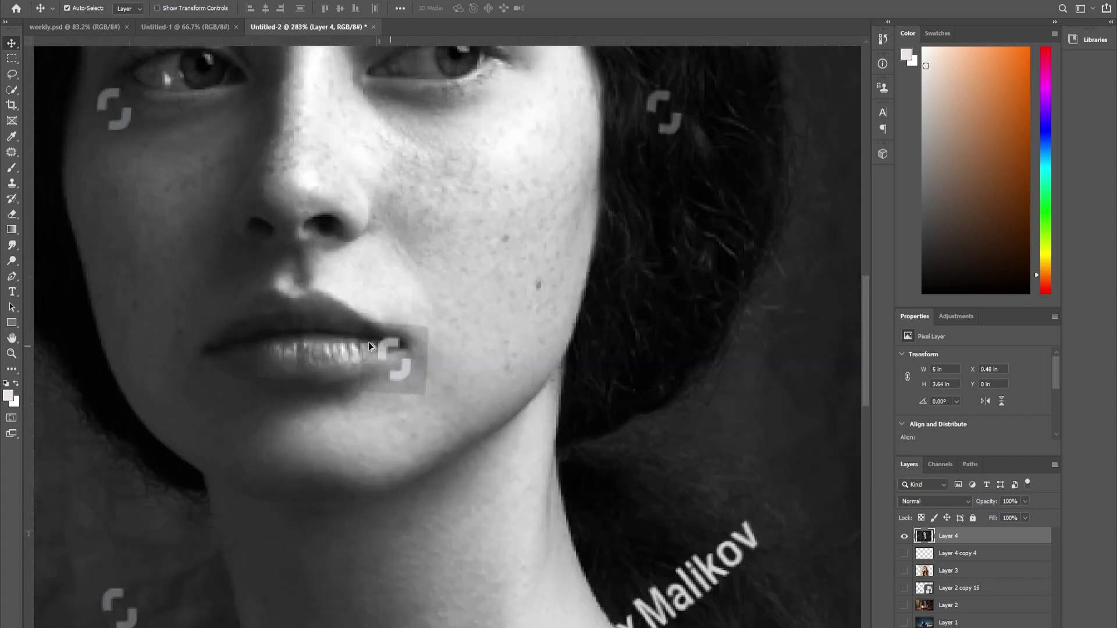
scroll(396, 189, "down", 4)
scroll(444, 120, "up", 5)
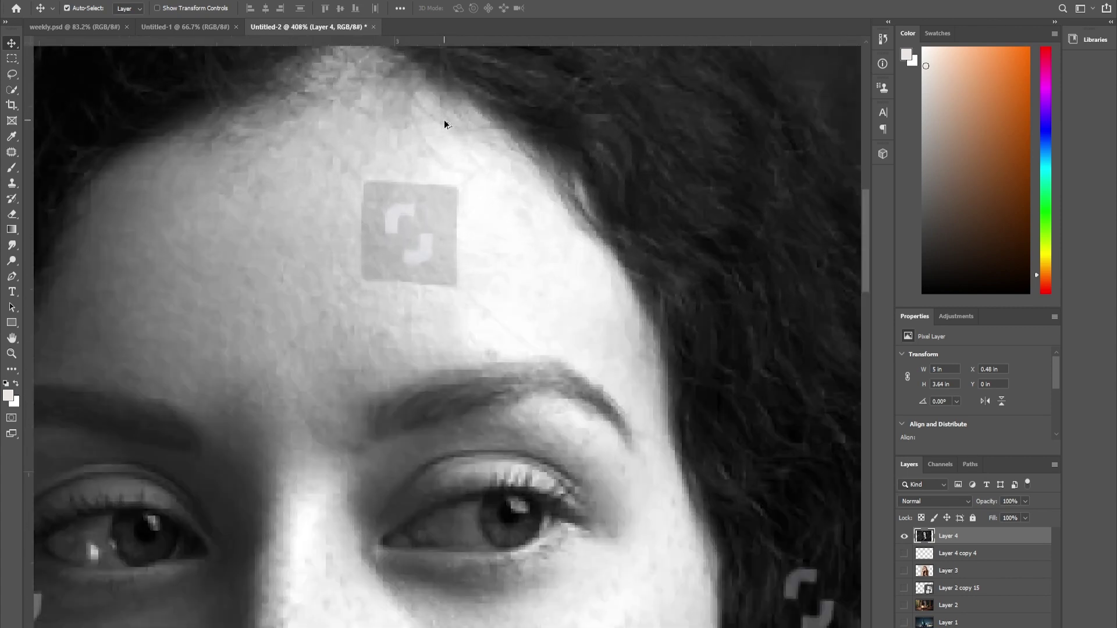
scroll(416, 177, "down", 3)
scroll(416, 176, "up", 2)
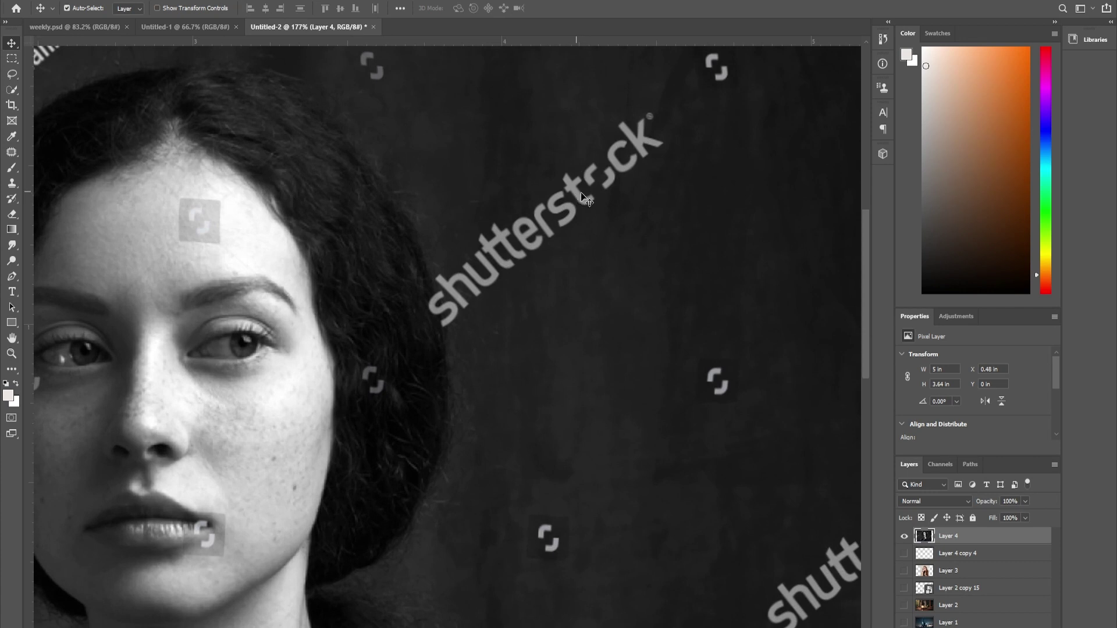
Step: Select the watermarks with Color Range, adding sampled greys from the shutterstock and photographer-name marks and slightly raising the fuzziness
left_click(149, 6)
left_click(146, 105)
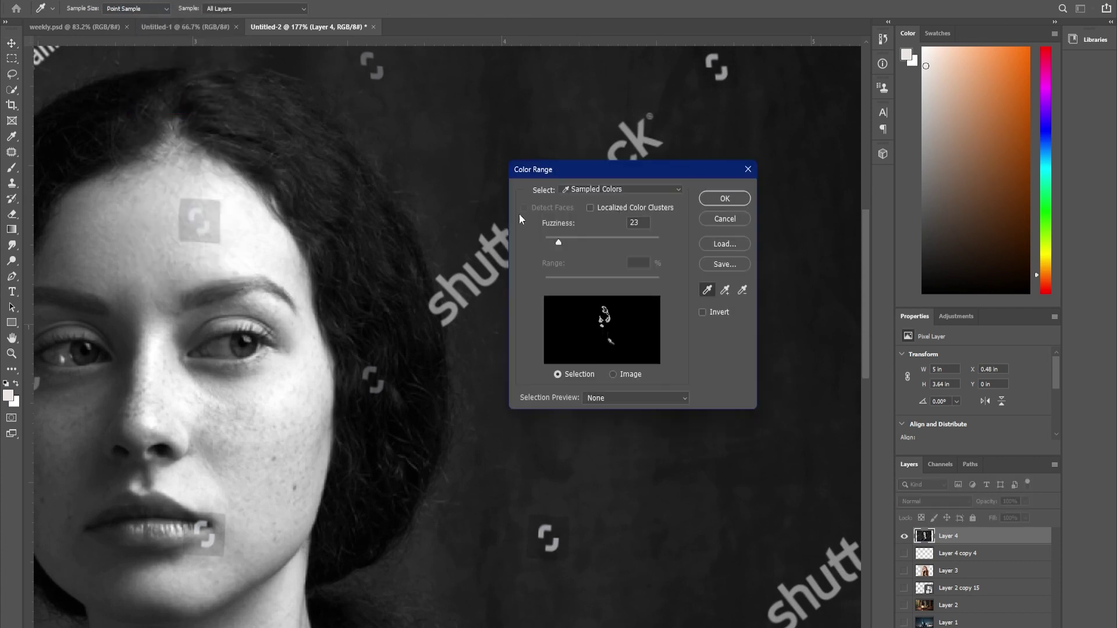
left_click(492, 242)
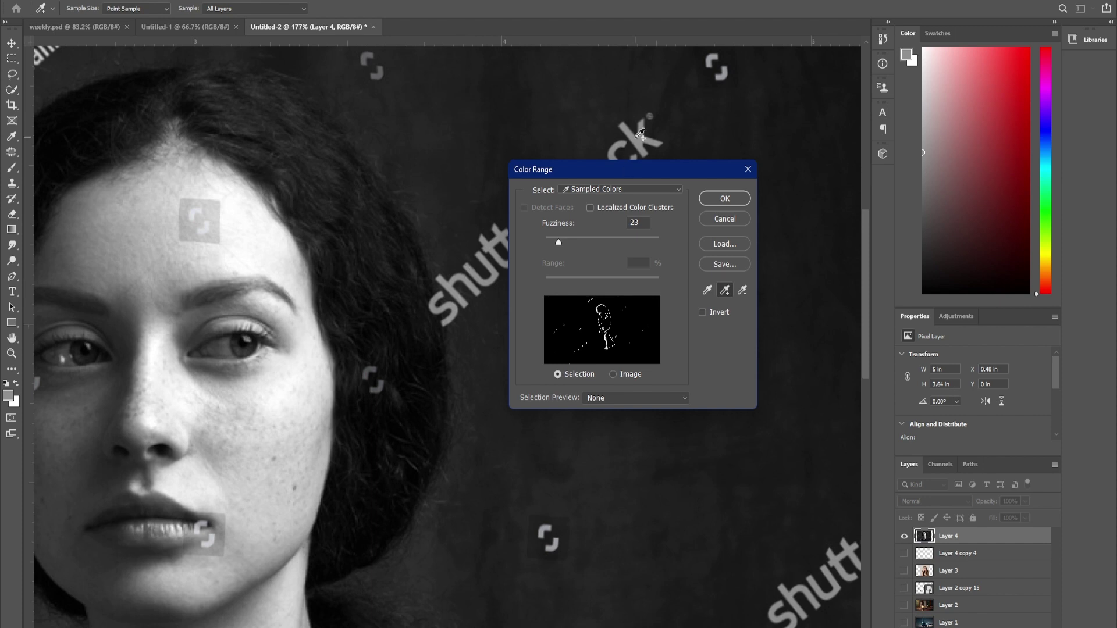
left_click_drag(405, 125, 737, 212)
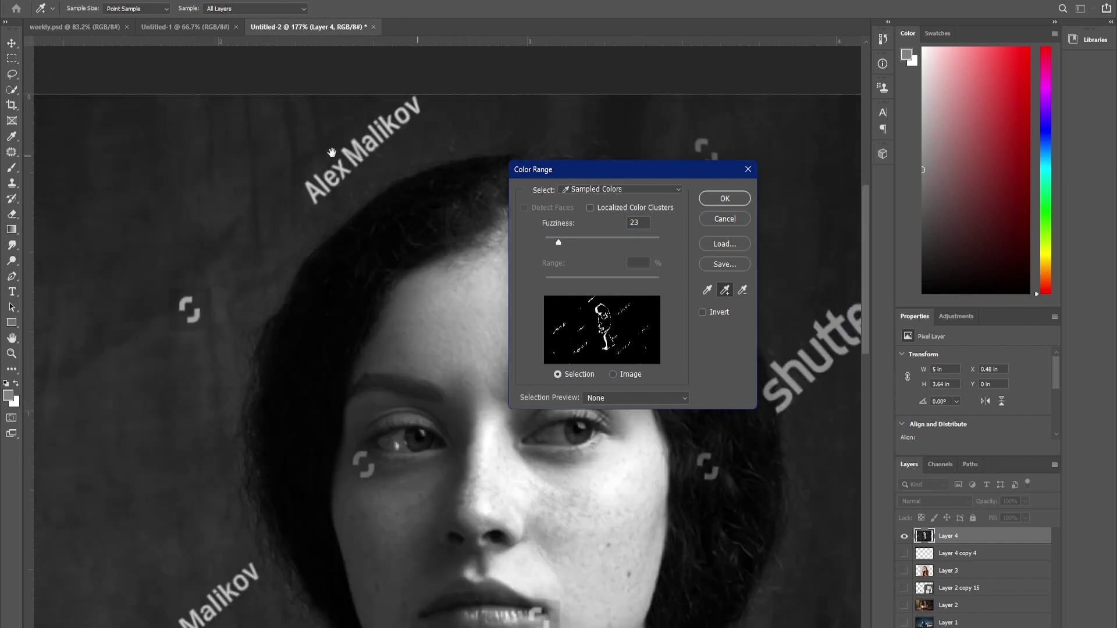
left_click_drag(292, 323, 319, 190)
mouse_move(150, 401)
left_mouse_down()
mouse_move(354, 367)
mouse_move(313, 436)
left_mouse_up()
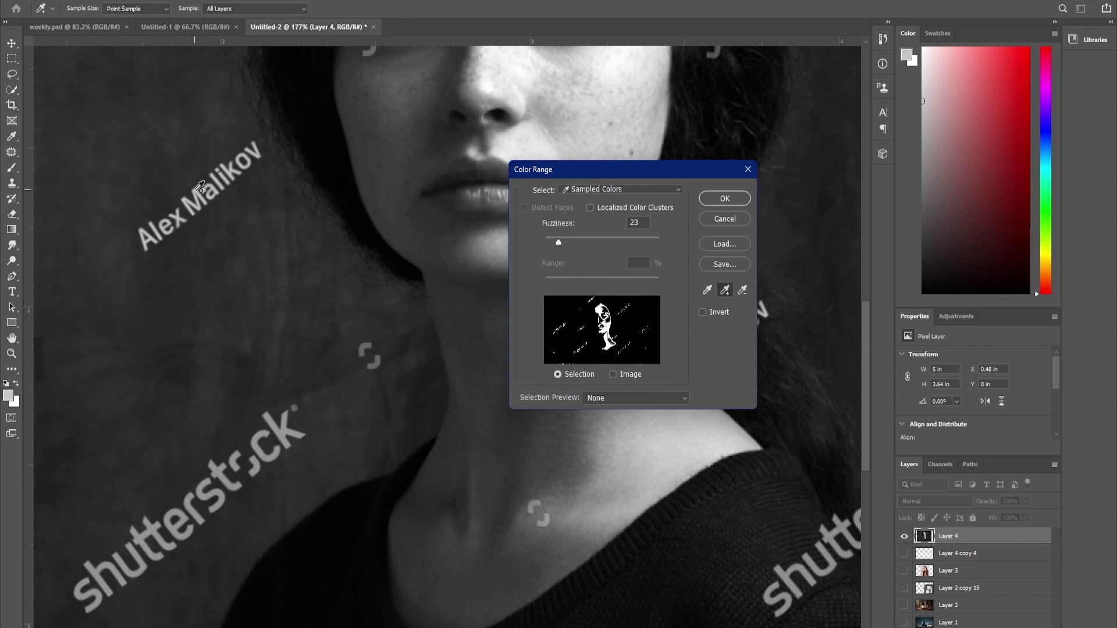
left_click_drag(558, 243, 561, 243)
left_click(724, 198)
Step: Subtract the woman's face, neck and shoulder from the selection with the Lasso tool
key("ctrl+0")
key("v")
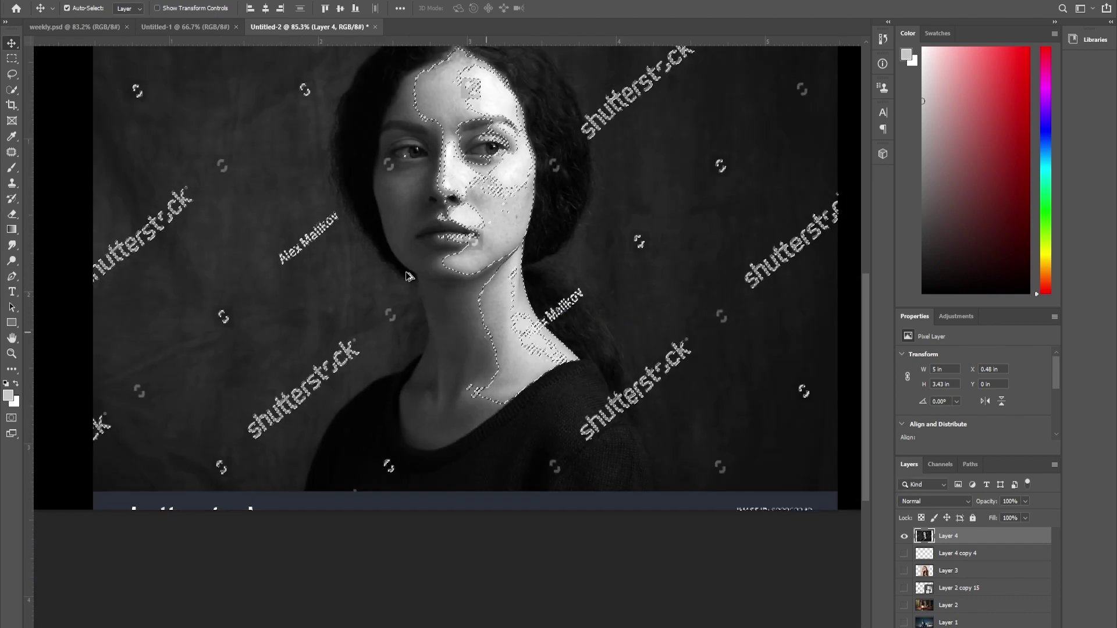
scroll(483, 207, "up", 4)
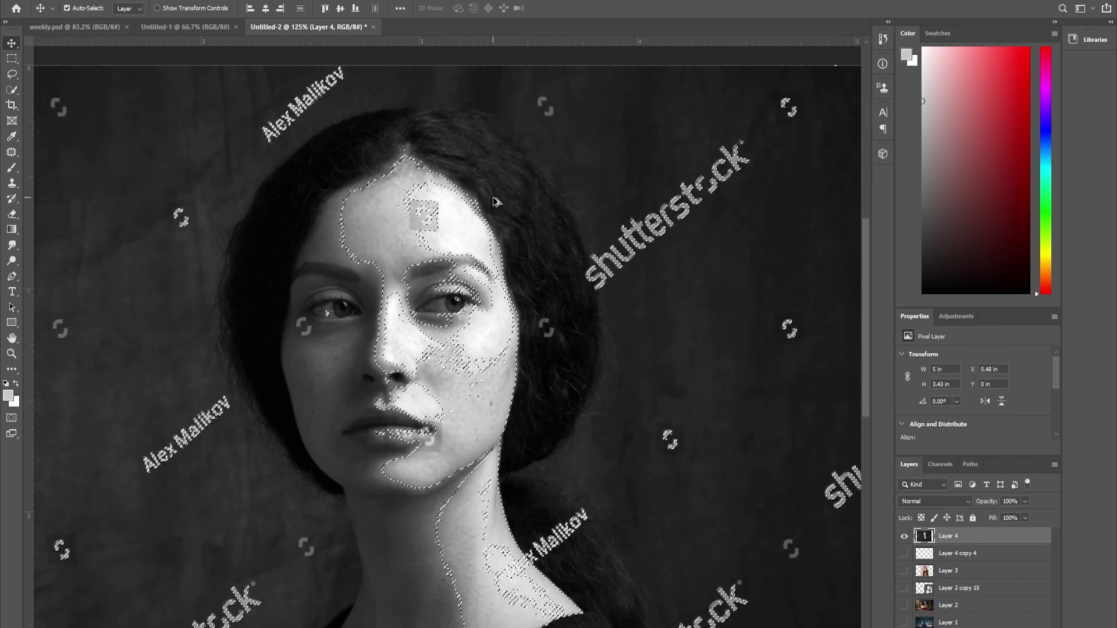
key("l")
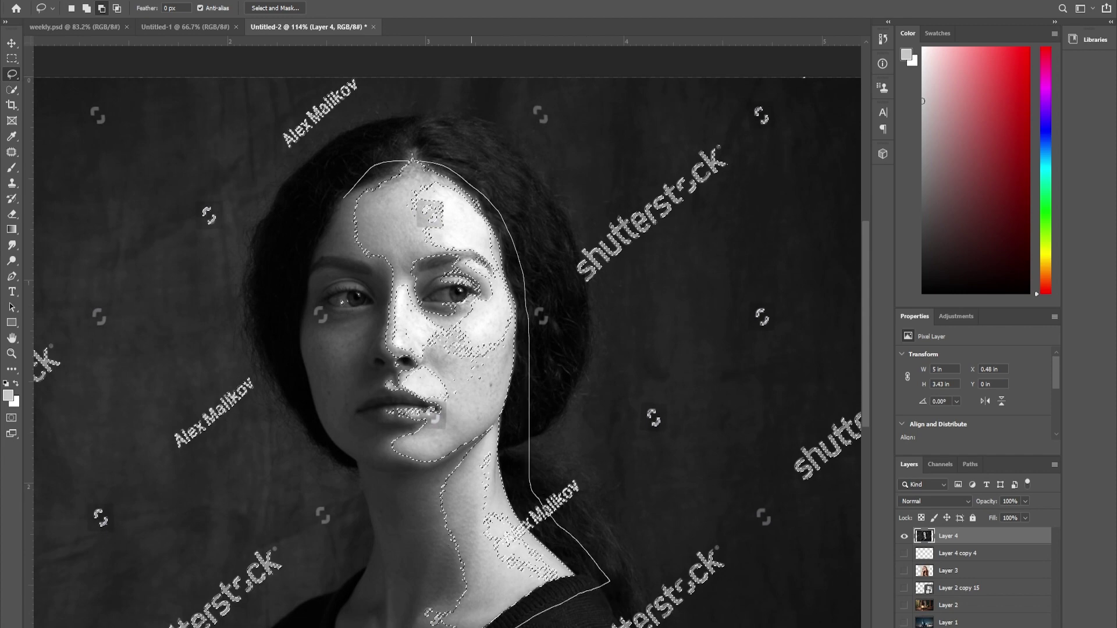
left_click_drag(351, 317, 339, 227)
Step: Examine the selection outlines around the watermarks on the backdrop, neck and shoulder
scroll(343, 223, "down", 4)
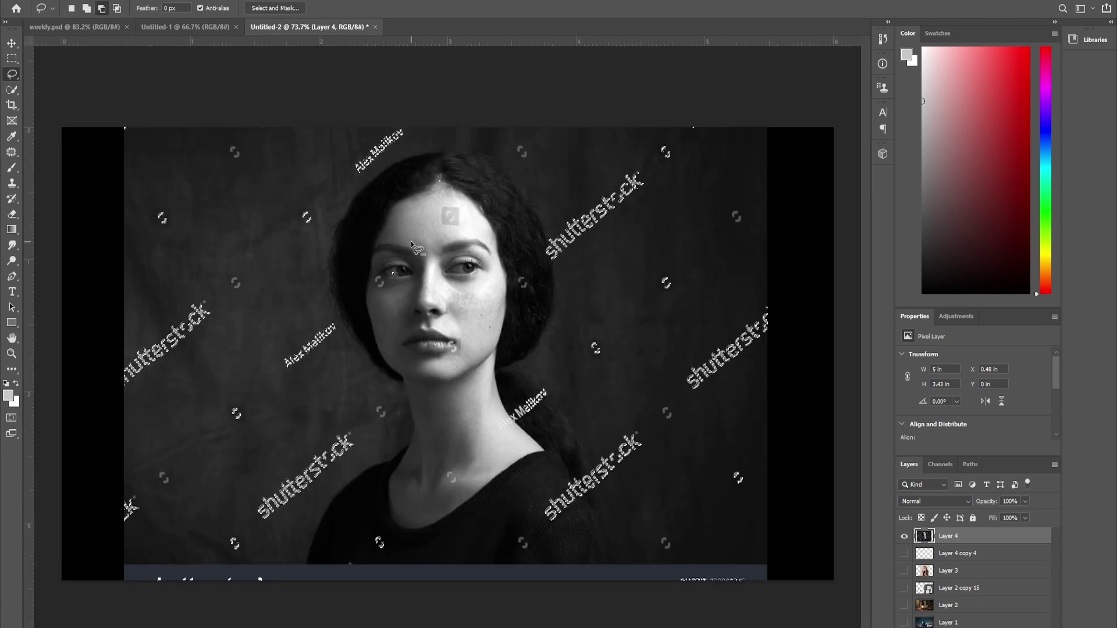
scroll(229, 256, "up", 6)
scroll(337, 250, "down", 3)
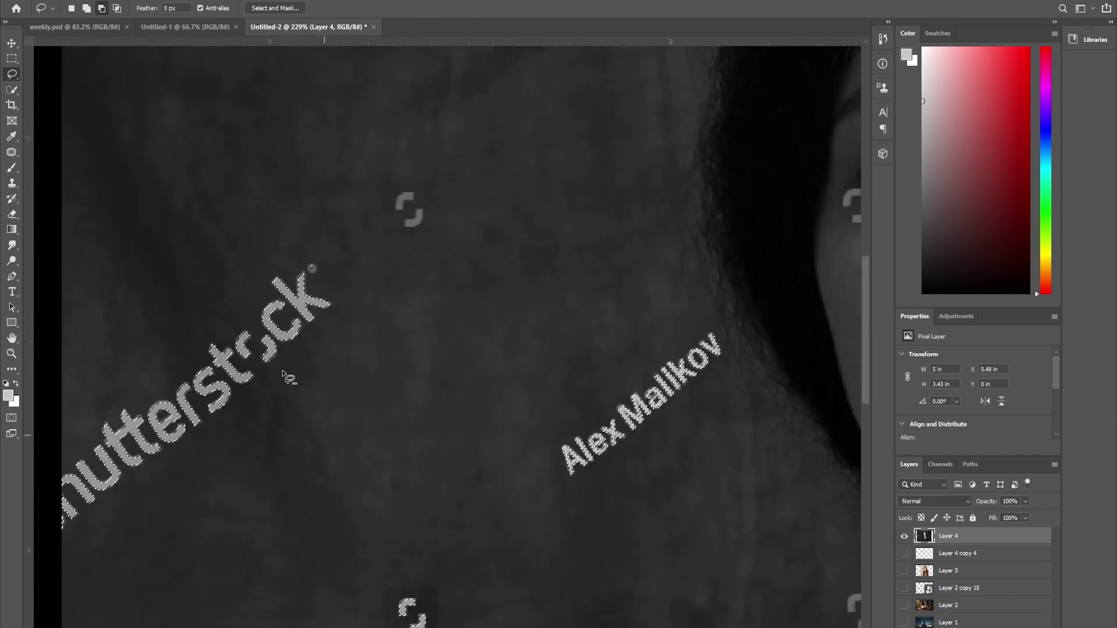
scroll(405, 406, "down", 5)
left_click_drag(571, 564, 347, 399)
scroll(599, 323, "up", 10)
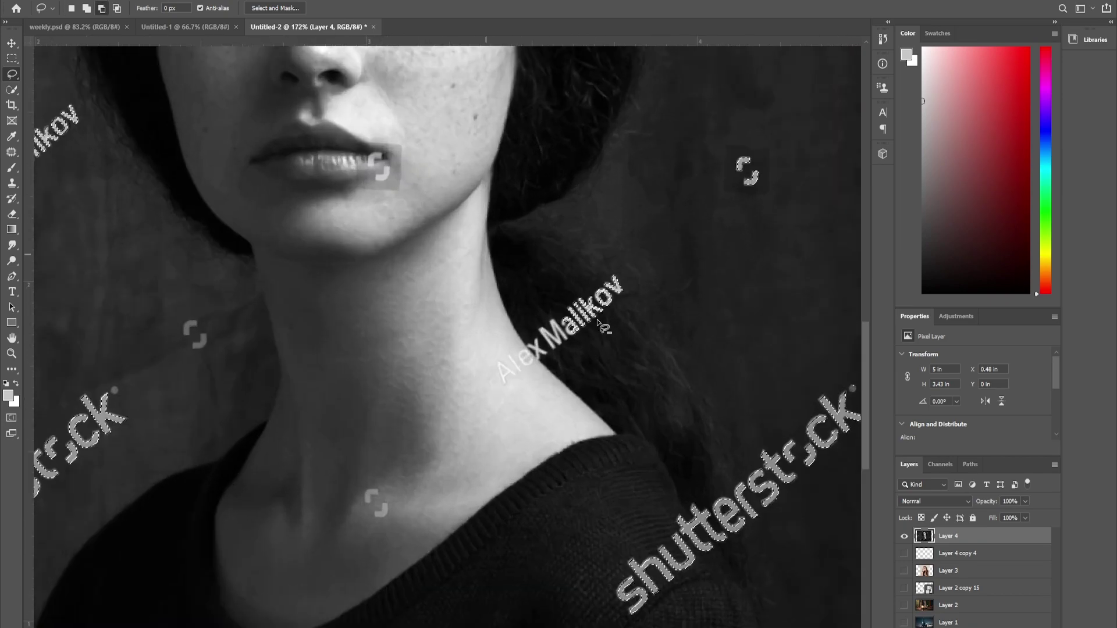
scroll(602, 323, "down", 4)
scroll(567, 286, "up", 5)
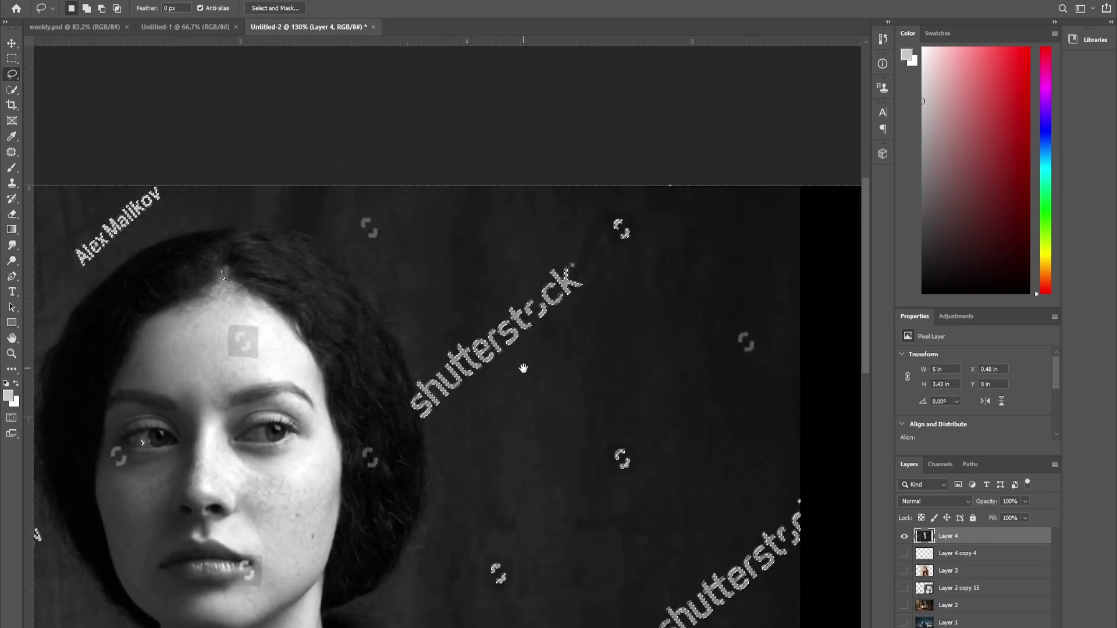
Step: Add the registered-trademark symbol beside the "k" of the shutterstock mark near the hair to the selection with the Lasso tool
scroll(567, 286, "down", 2)
scroll(601, 225, "up", 8)
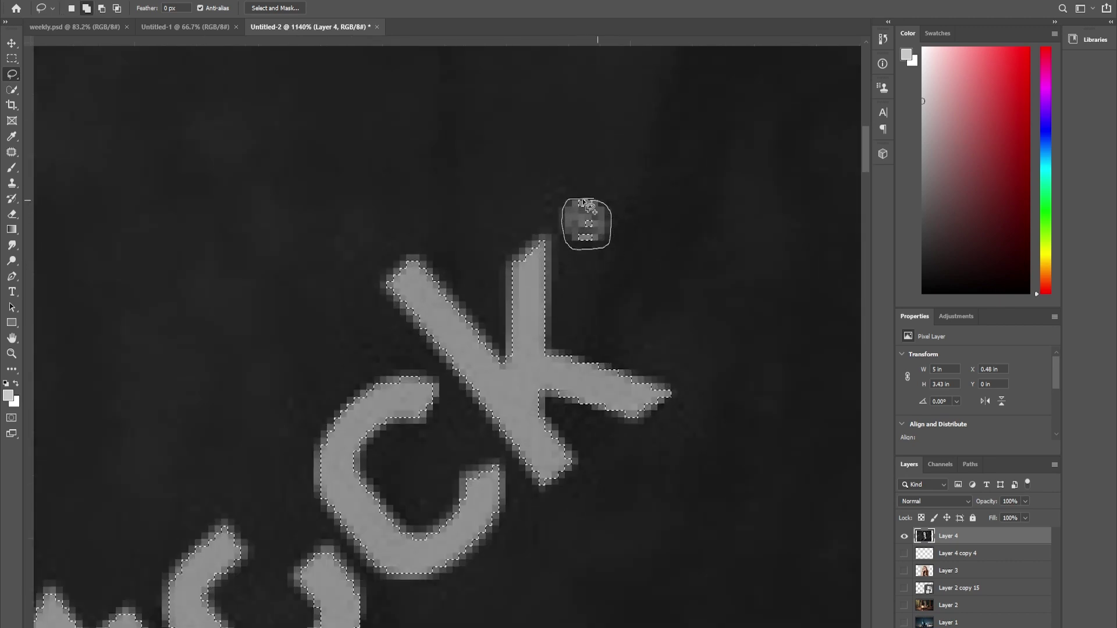
scroll(589, 233, "up", 3)
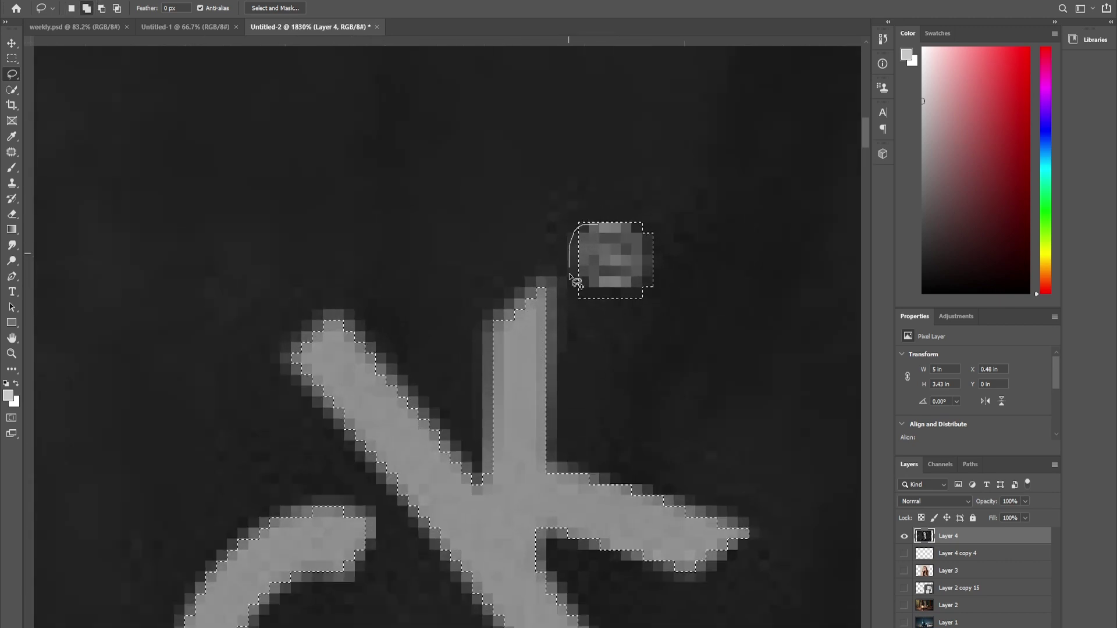
scroll(647, 279, "down", 6)
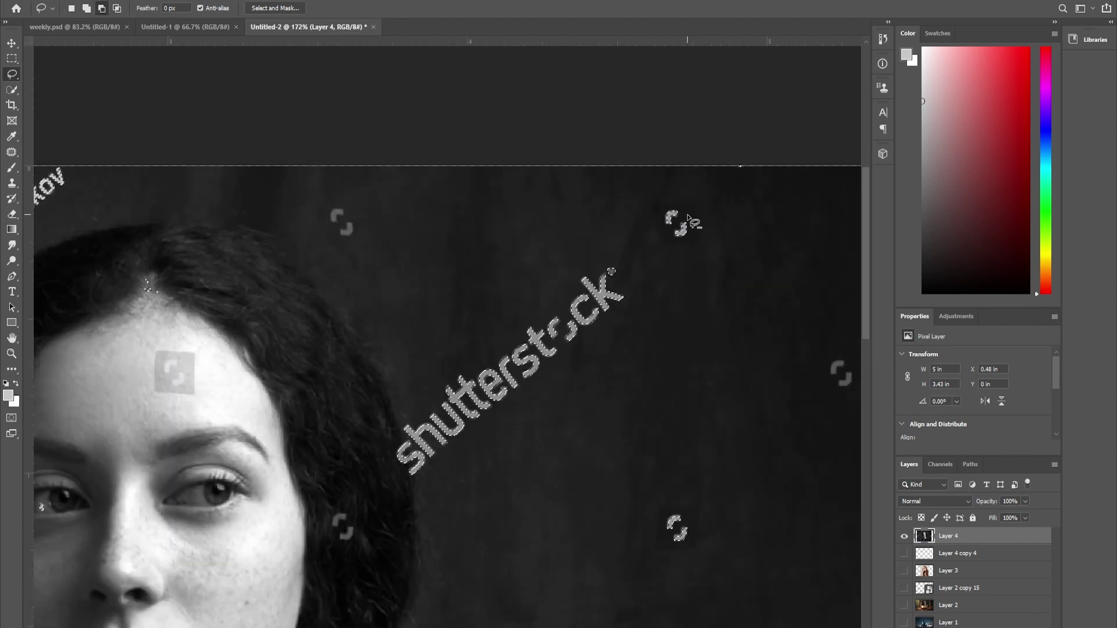
Step: Copy the selected watermarks from the portrait to a new layer and hide the portrait layer
scroll(645, 244, "up", 3)
scroll(644, 244, "down", 10)
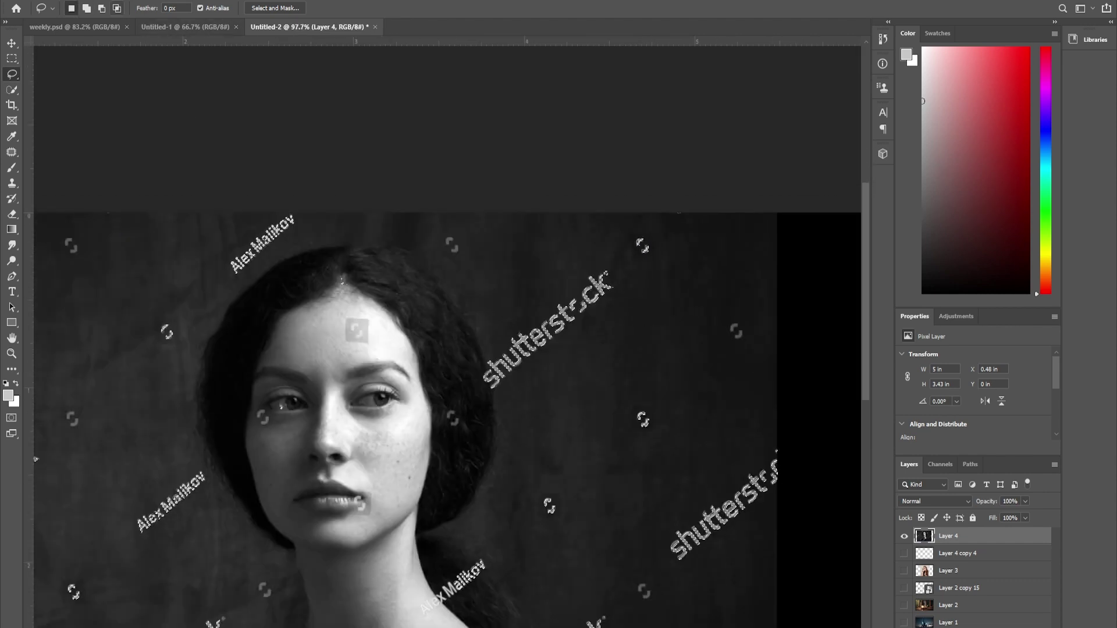
left_click(93, 0)
mouse_move(107, 4)
left_click(277, 114)
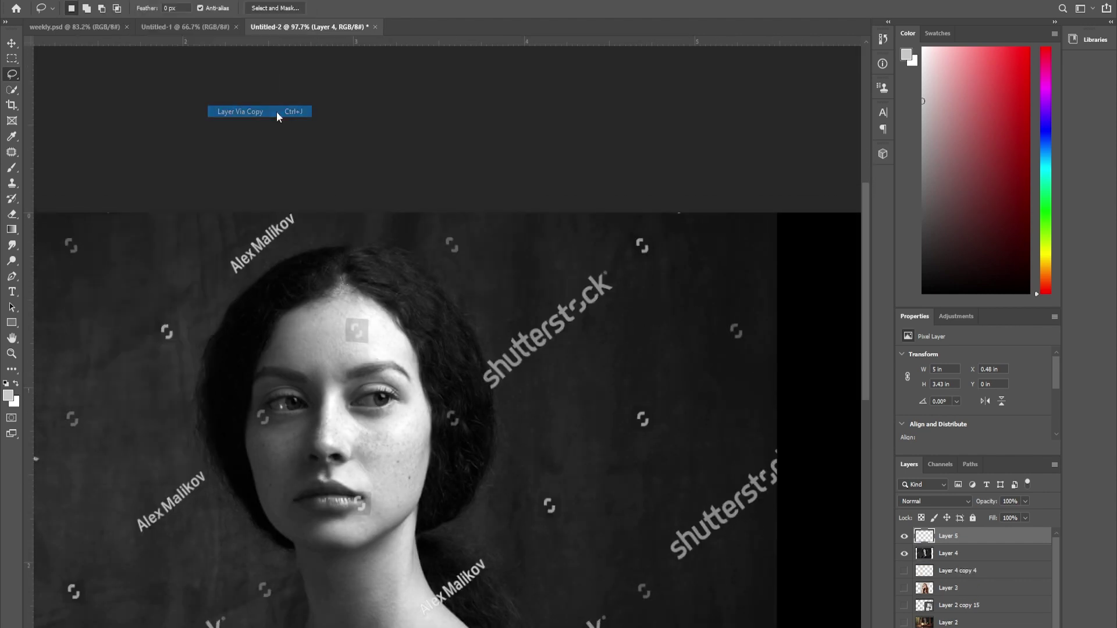
left_click(904, 554)
scroll(356, 410, "down", 2)
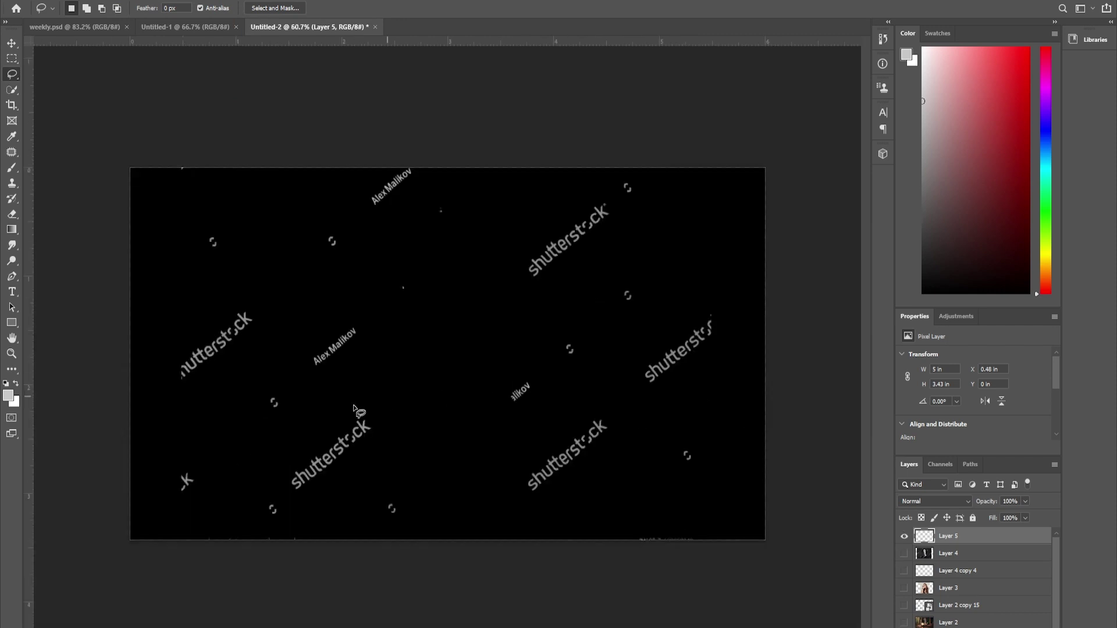
scroll(377, 362, "up", 3)
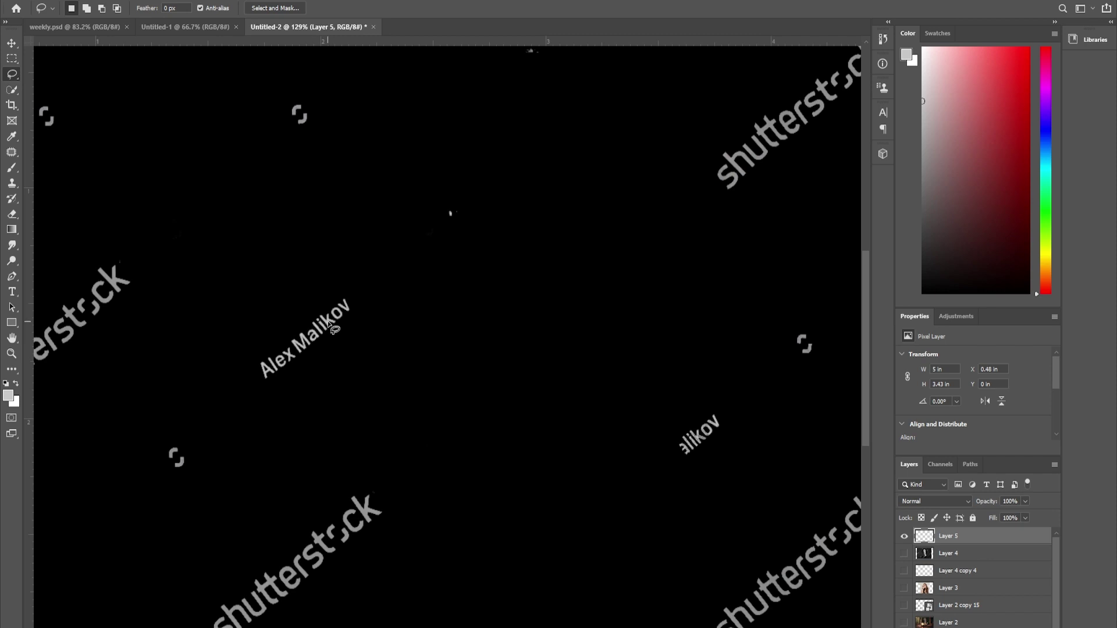
Step: Duplicate the isolated watermark layer, keeping the duplicate hidden and the original visible
key("v")
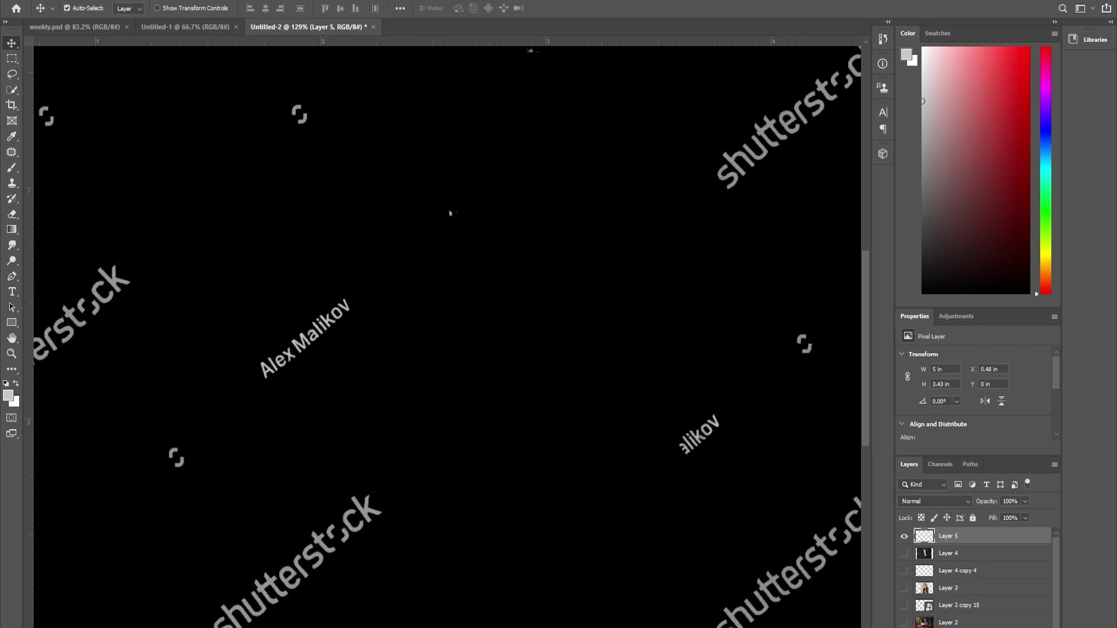
left_click(65, 1)
mouse_move(91, 1)
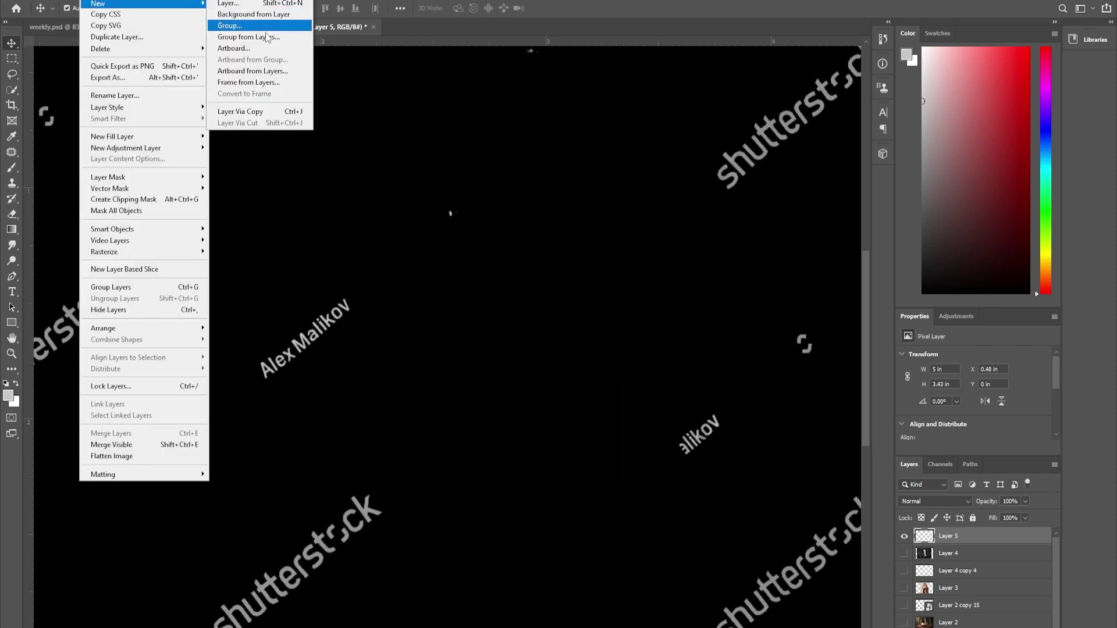
left_click(256, 111)
scroll(452, 310, "down", 3)
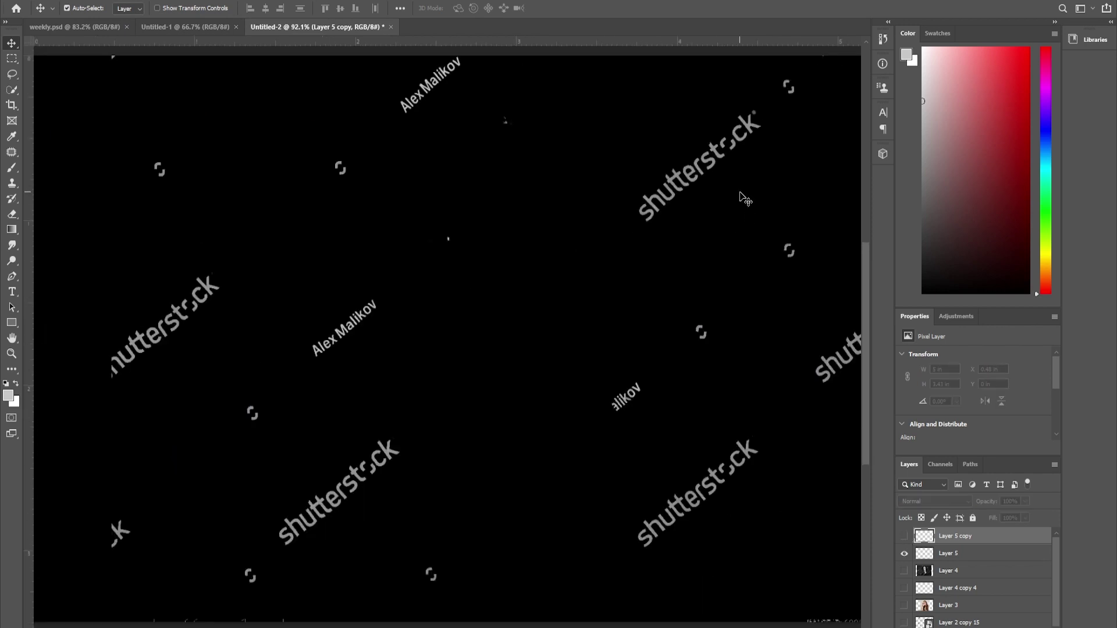
scroll(739, 192, "up", 2)
mouse_move(706, 162)
left_mouse_down()
mouse_move(581, 271)
mouse_move(731, 258)
left_mouse_up()
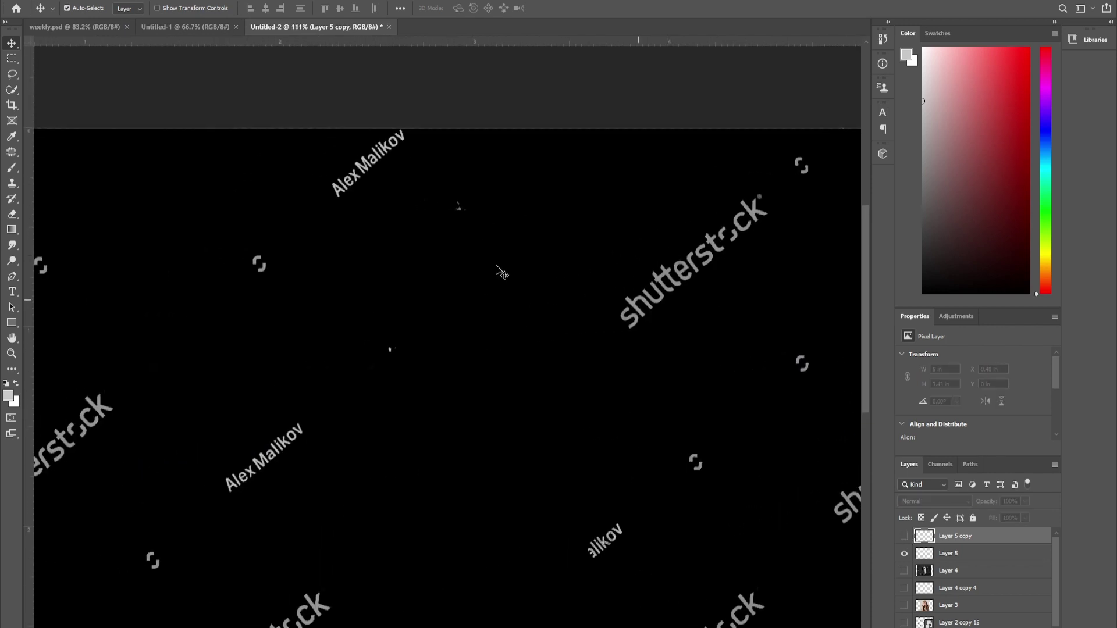
Step: Erase the photographer-name marks, logo icons, specks and shutterstock mark across the upper-left and middle-left canvas on the original watermark layer
key("e")
right_click(347, 175, "alt")
left_click(922, 554)
left_click_drag(332, 214, 378, 163)
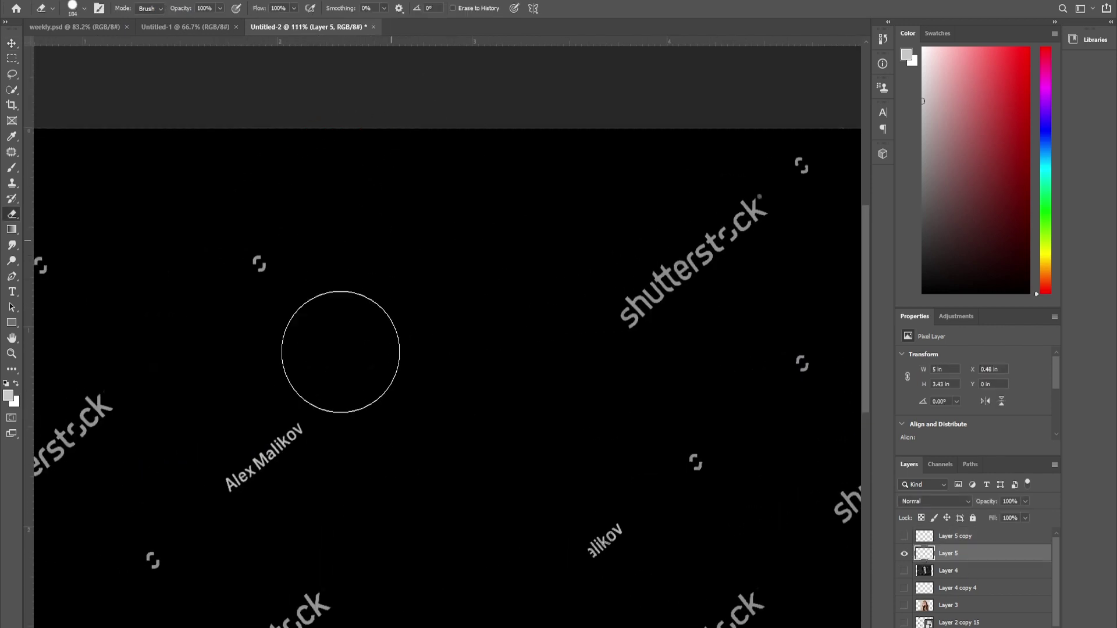
mouse_move(258, 401)
left_mouse_down()
mouse_move(518, 372)
mouse_move(509, 377)
left_mouse_up()
left_click_drag(523, 266, 297, 250)
left_click_drag(325, 378, 225, 474)
mouse_move(520, 433)
left_mouse_down()
mouse_move(492, 479)
mouse_move(471, 213)
left_mouse_up()
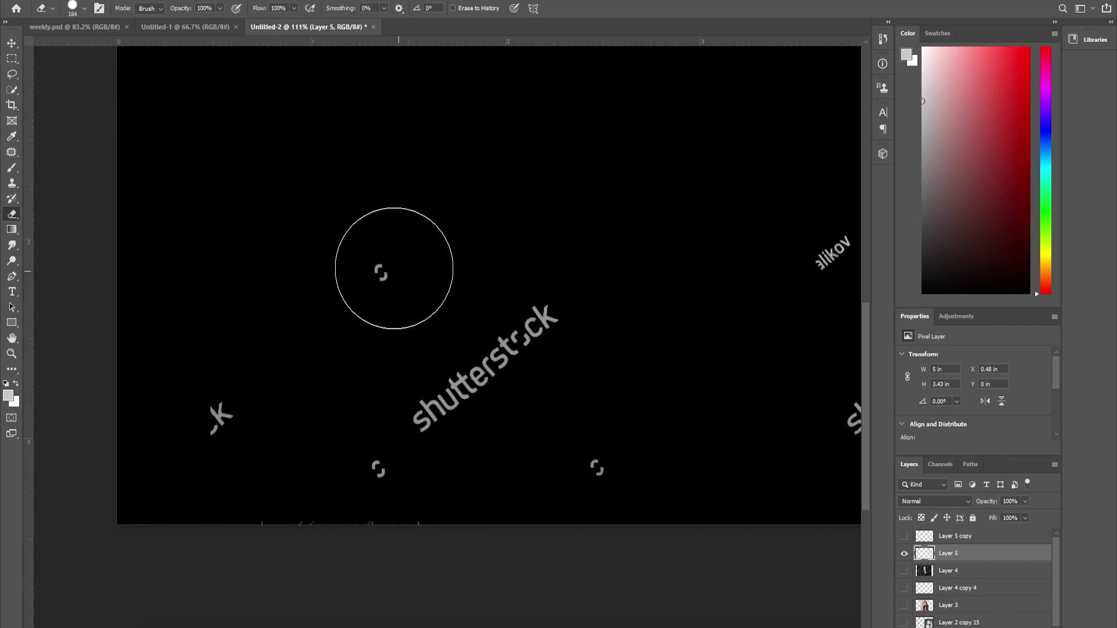
Step: Erase the remaining marks along the lower and right canvas, leaving only the upper-right shutterstock mark with its trademark symbol
mouse_move(394, 268)
left_mouse_down()
mouse_move(568, 317)
mouse_move(544, 466)
left_mouse_up()
left_click_drag(630, 431, 241, 488)
mouse_move(425, 483)
left_mouse_down()
mouse_move(492, 451)
mouse_move(654, 145)
mouse_move(462, 362)
left_mouse_up()
left_click_drag(455, 505, 543, 465)
left_click_drag(570, 422, 591, 201)
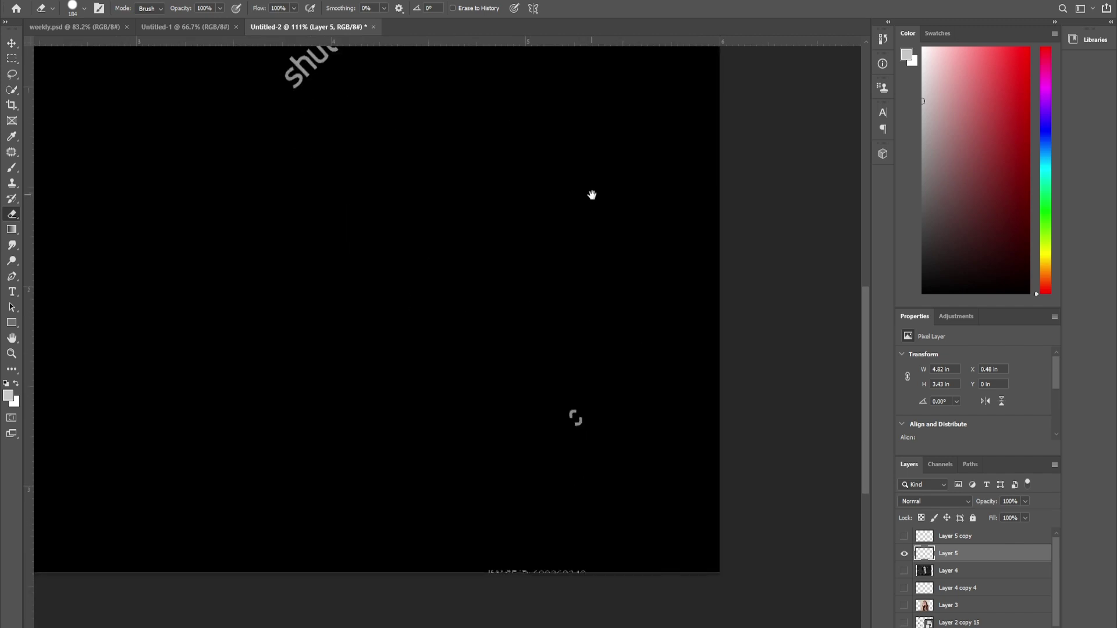
left_click_drag(383, 192, 508, 420)
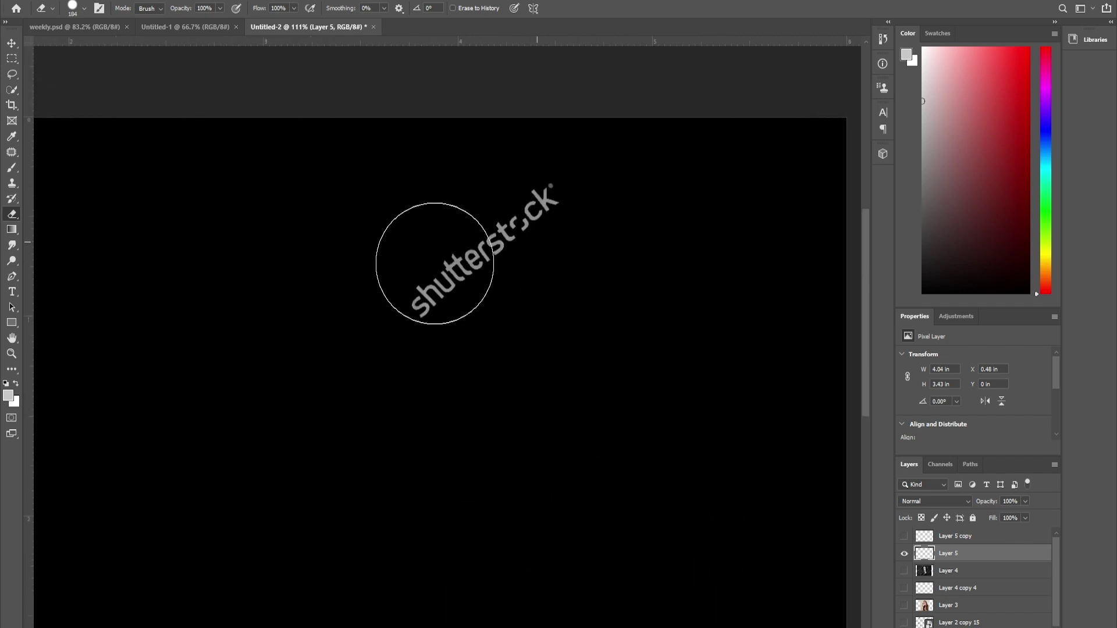
scroll(483, 256, "up", 3)
Step: Rename the single-mark layer as Shutterstock, and show the full watermark duplicate in its place
key("v")
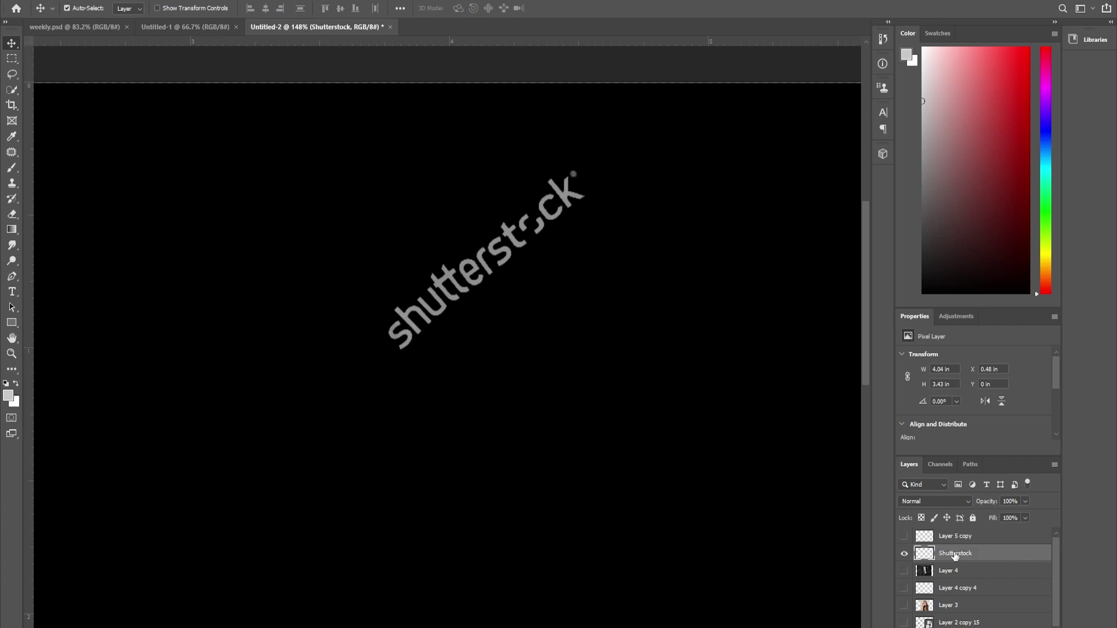
scroll(555, 244, "down", 5)
left_click(904, 553)
left_click(904, 536)
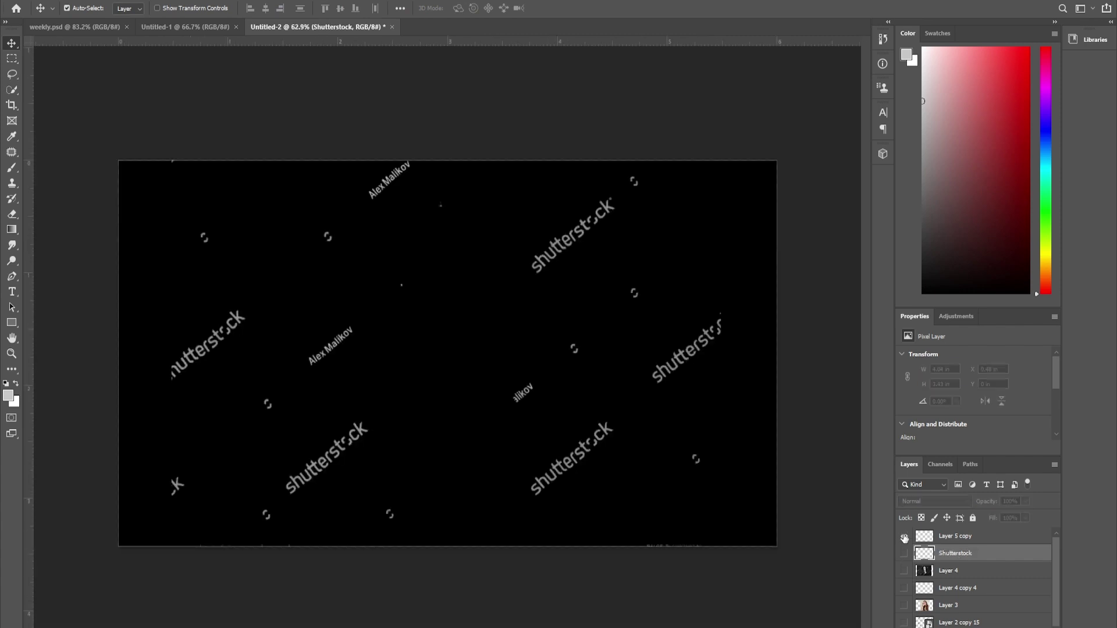
Step: Rename the duplicate watermark layer with the photographer's first name
scroll(378, 375, "up", 3)
double_click(952, 535)
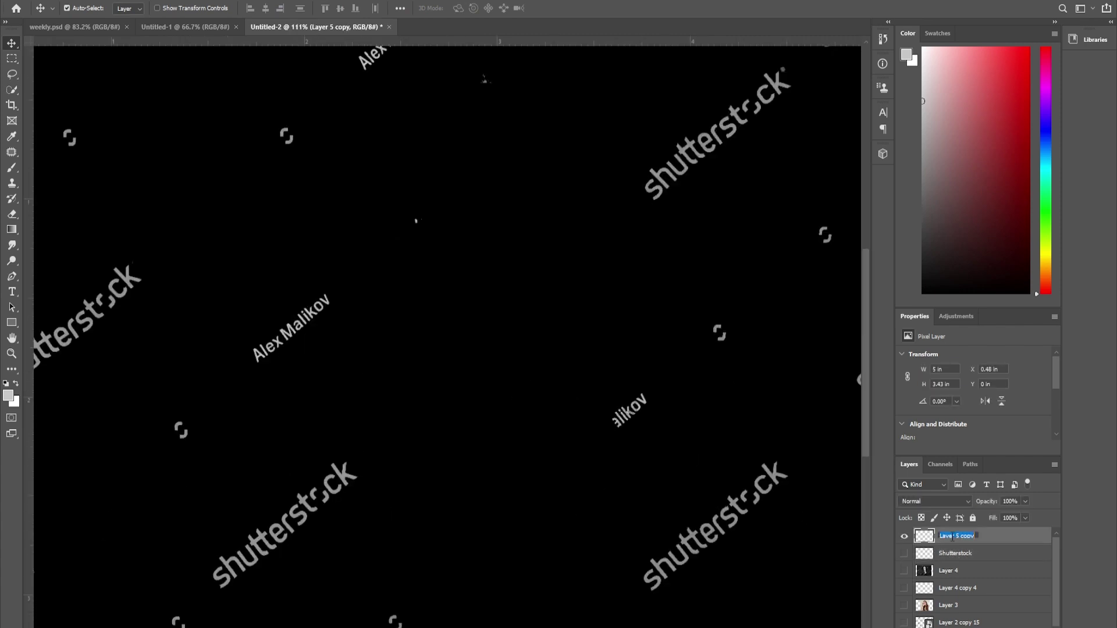
left_click_drag(349, 363, 485, 354)
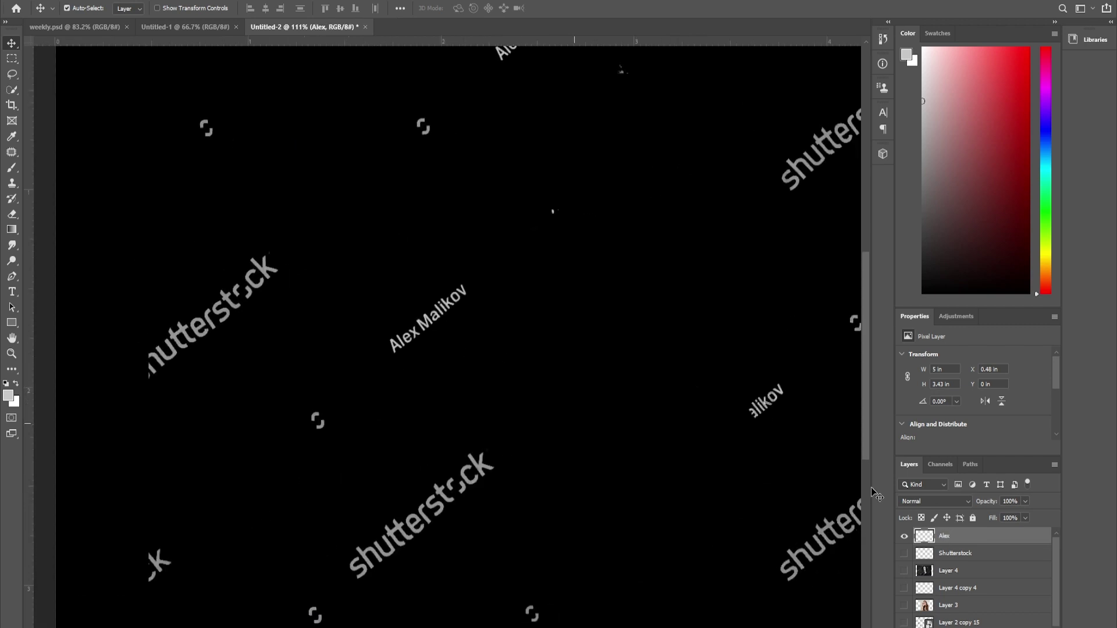
scroll(429, 431, "down", 2)
Step: Erase the topmost photographer-name mark and the logo icons and shutterstock marks on the canvas's left side from the duplicate layer
key("e")
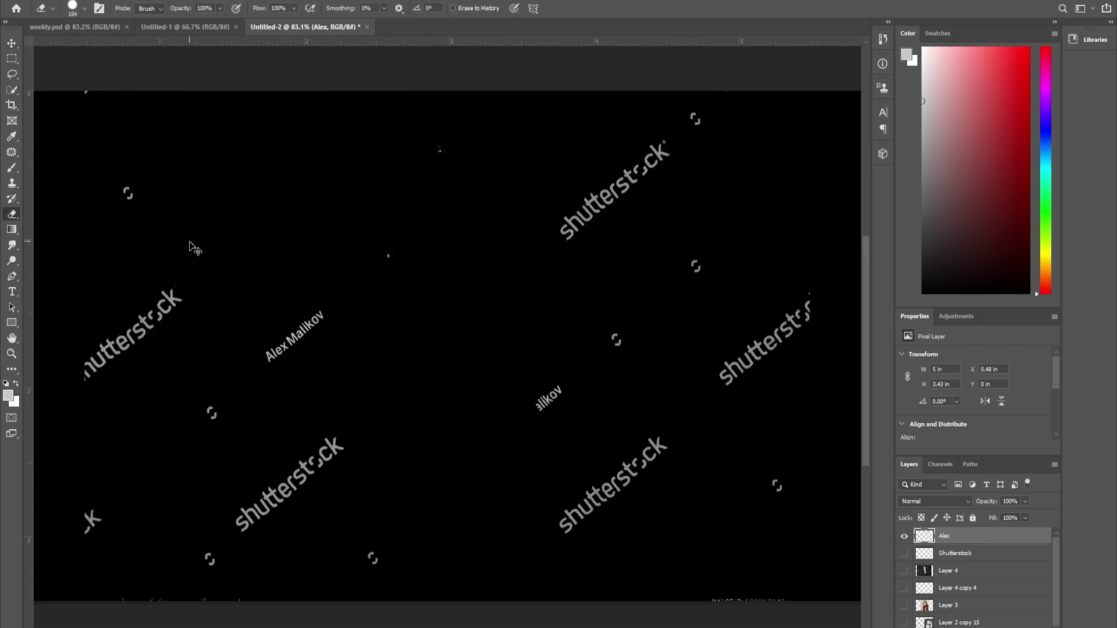
key("ctrl+z")
scroll(391, 100, "up", 4)
scroll(423, 178, "down", 3)
key("ctrl+shift+z")
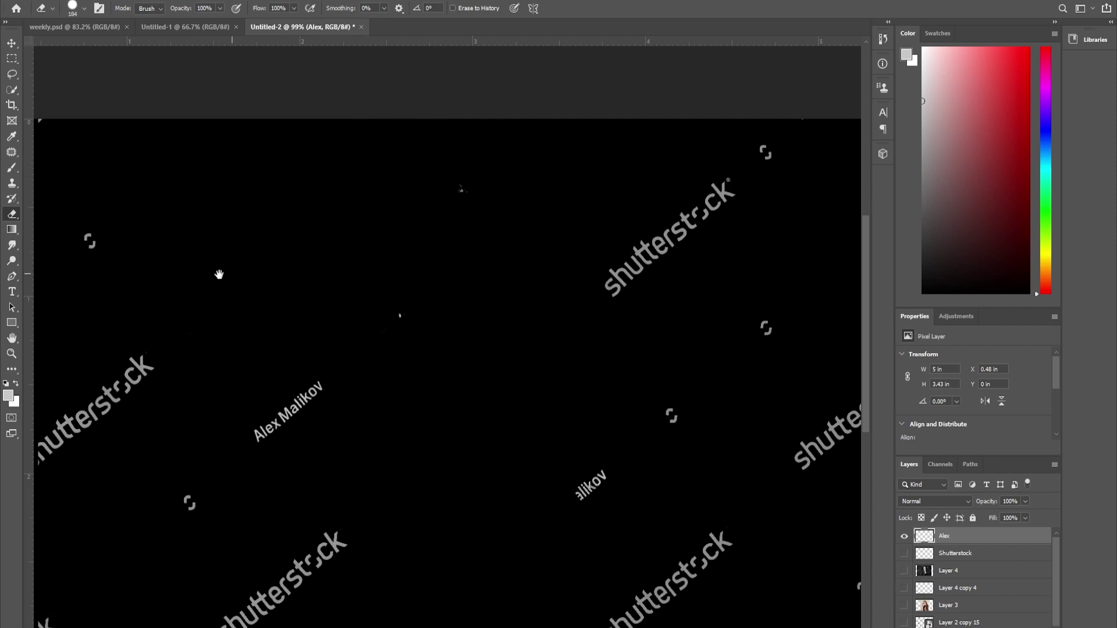
left_click_drag(219, 274, 495, 230)
left_click_drag(369, 403, 188, 203)
left_click_drag(332, 389, 424, 300)
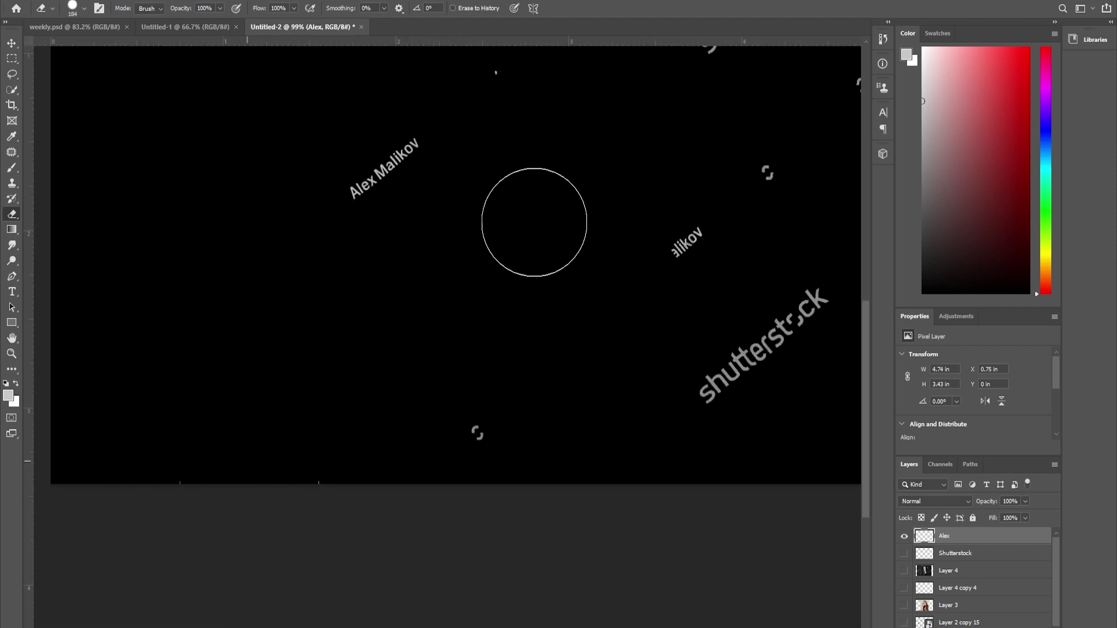
Step: Erase the other lower and right-hand marks from the duplicate layer, leaving only the complete photographer-name mark at the middle left
left_click(483, 428)
left_click_drag(745, 262, 483, 486)
left_click_drag(541, 406, 610, 499)
left_click_drag(469, 536, 463, 332)
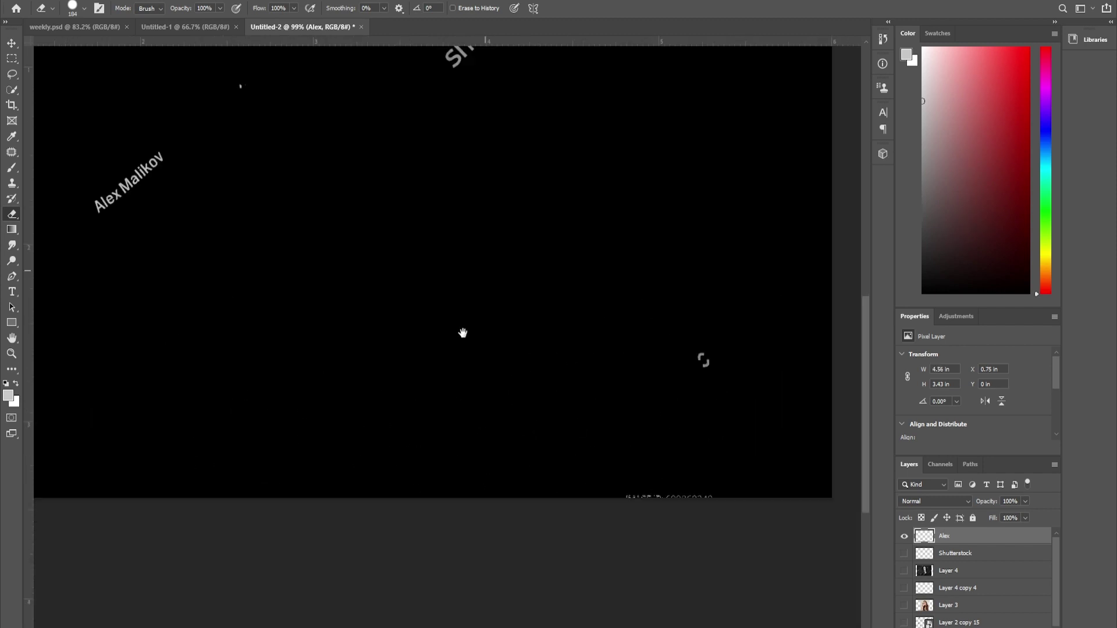
left_click_drag(428, 279, 548, 486)
left_click(734, 124)
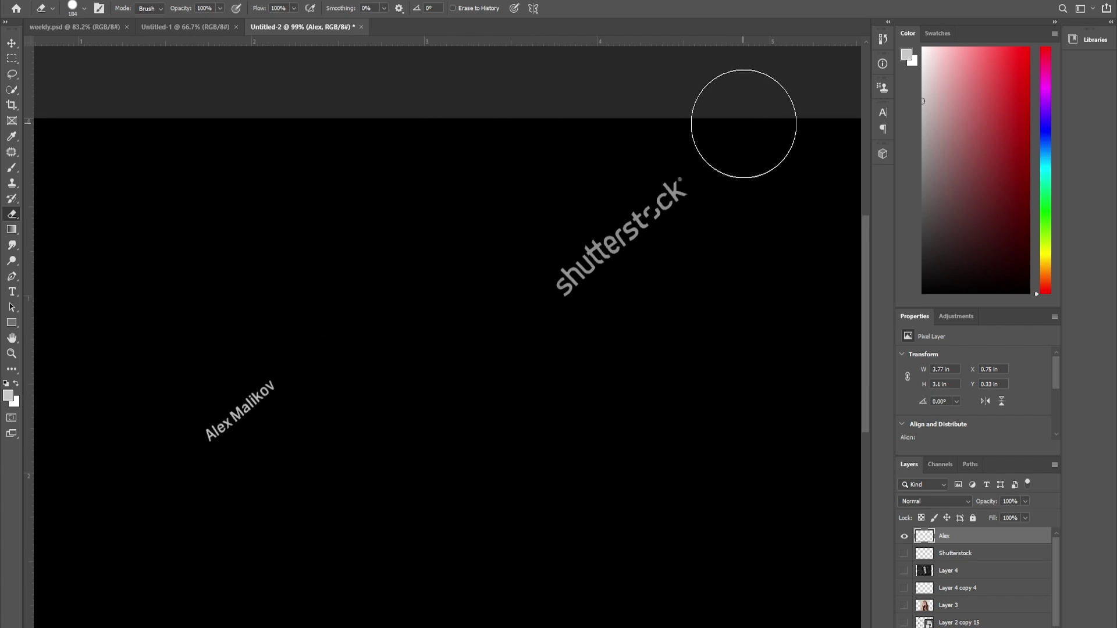
left_click_drag(696, 156, 596, 259)
scroll(643, 216, "down", 3)
Step: Erase the stray speck at the canvas's upper-left edge on the Shutterstock layer, and leave only the portrait layer visible
key("v")
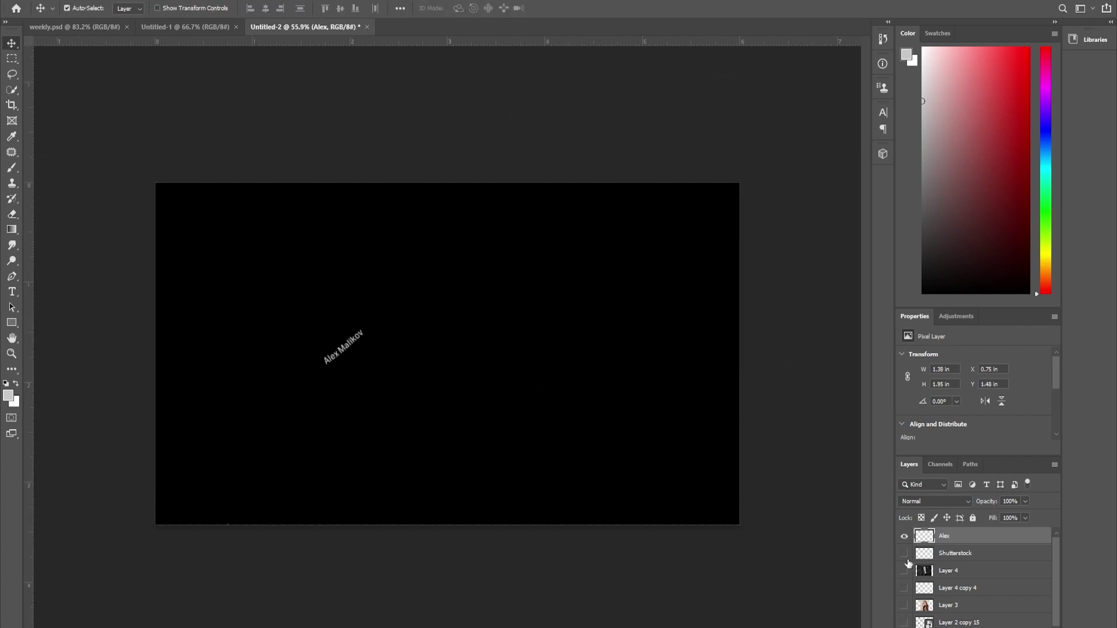
left_click(932, 559)
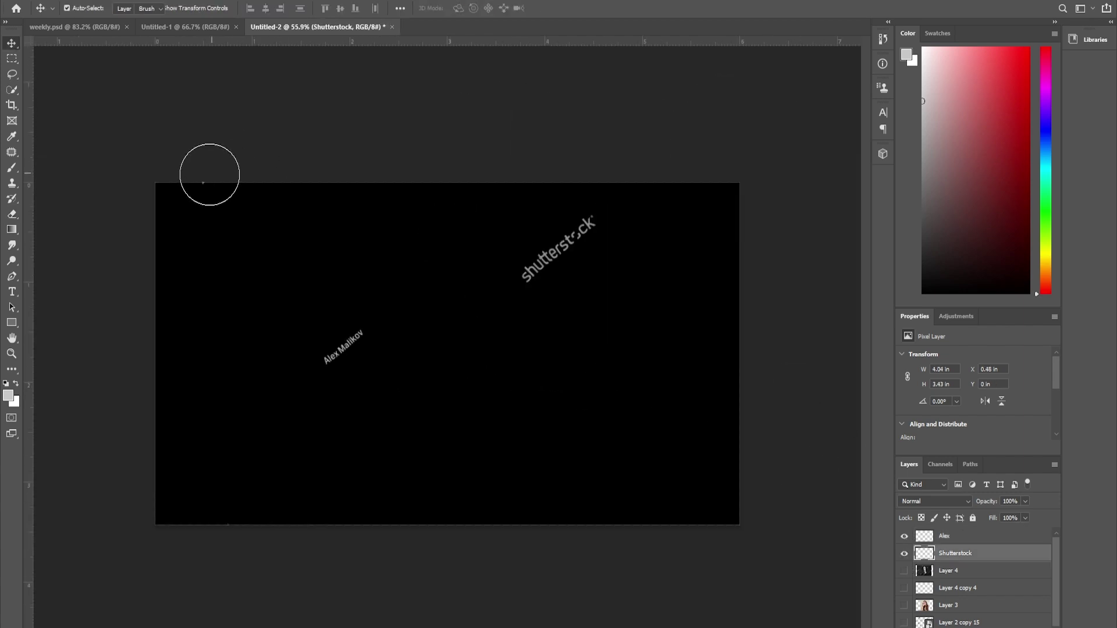
left_click(904, 554)
left_click(918, 576)
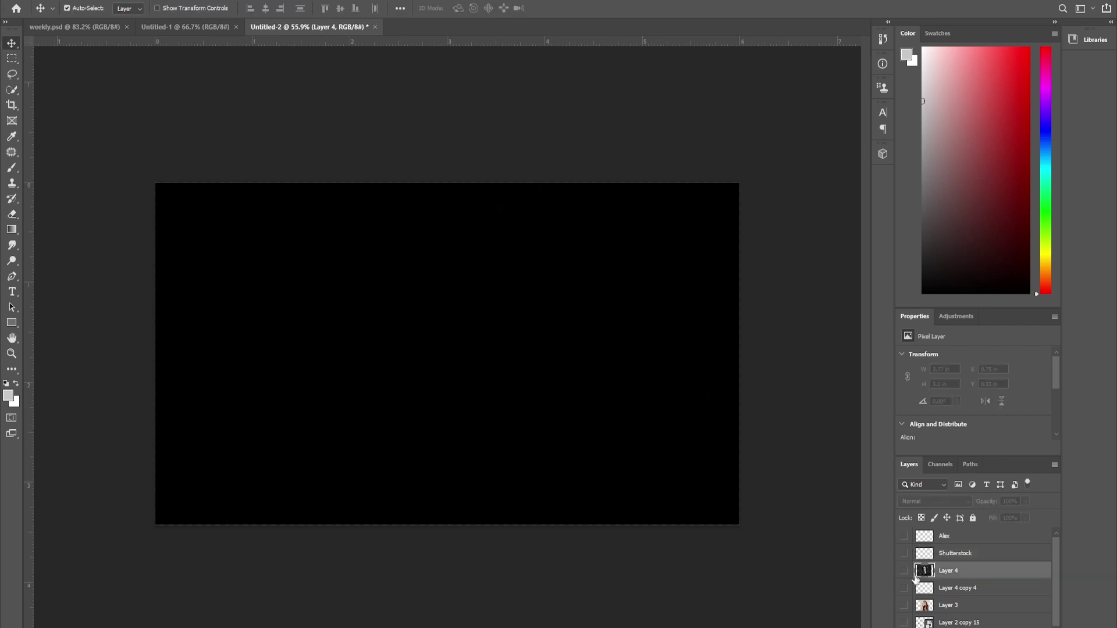
left_click(904, 572)
Step: Select the grey watermarks on the portrait with Color Range at a fuzziness of 26
scroll(527, 314, "up", 5)
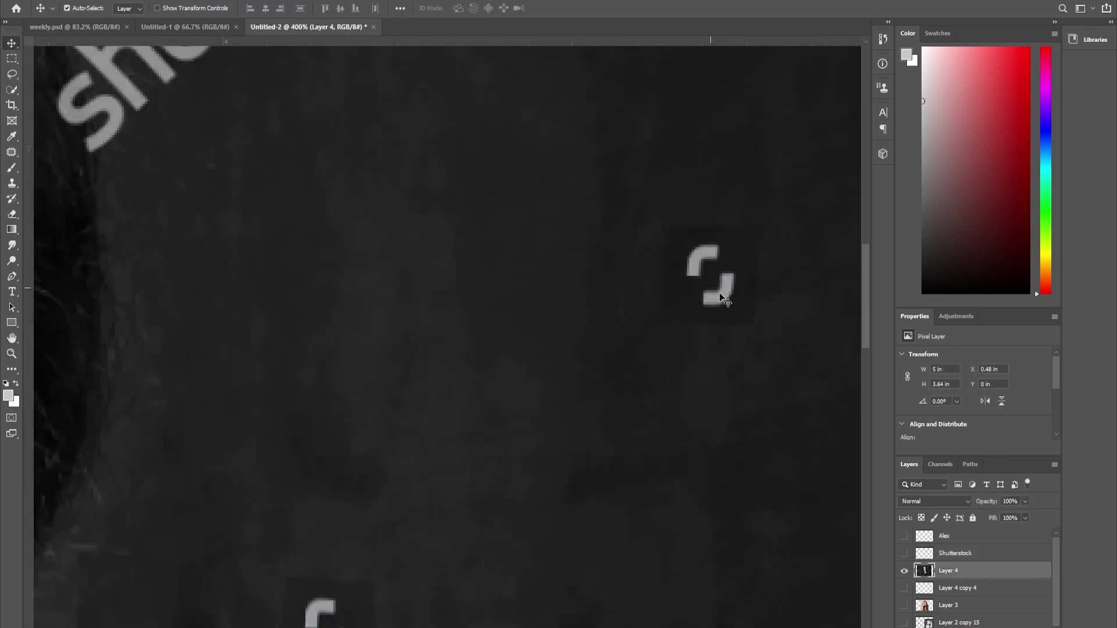
left_click(136, 1)
left_click(164, 109)
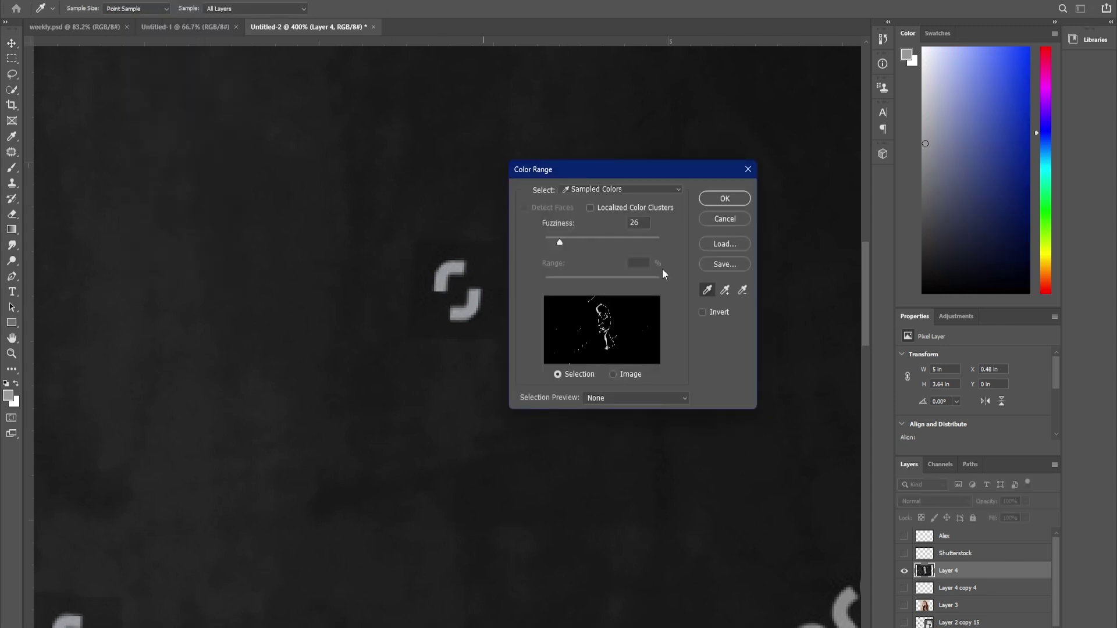
left_click(724, 199)
scroll(440, 234, "up", 1)
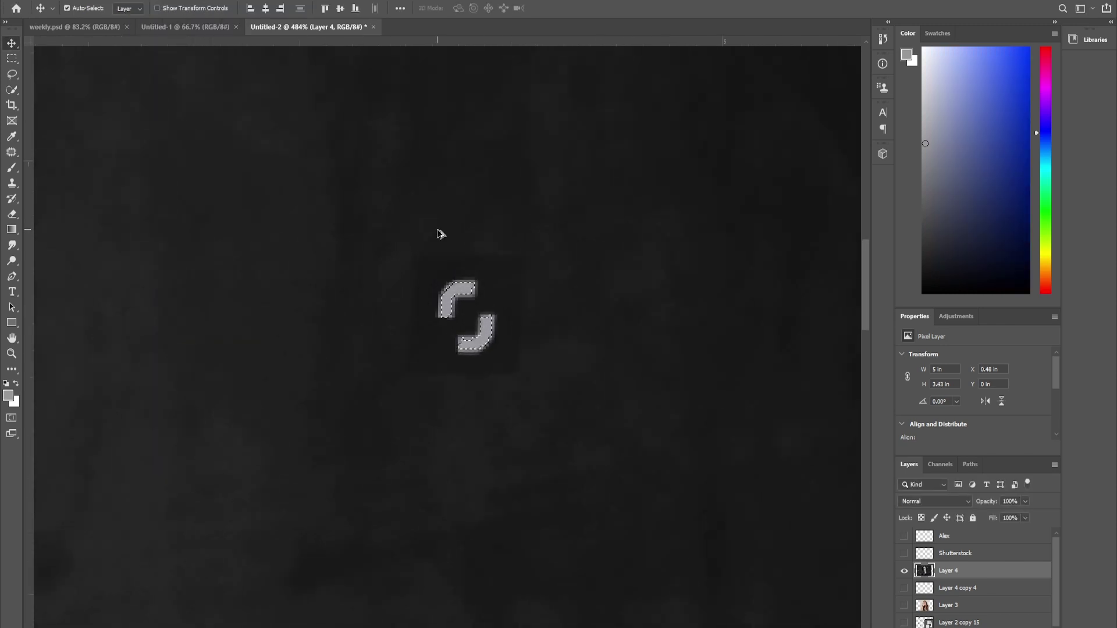
Step: Expand the watermark selection twice, by 2 pixels each time, so it surrounds the marks' edges
scroll(440, 234, "up", 1)
key("alt+s")
mouse_move(151, 171)
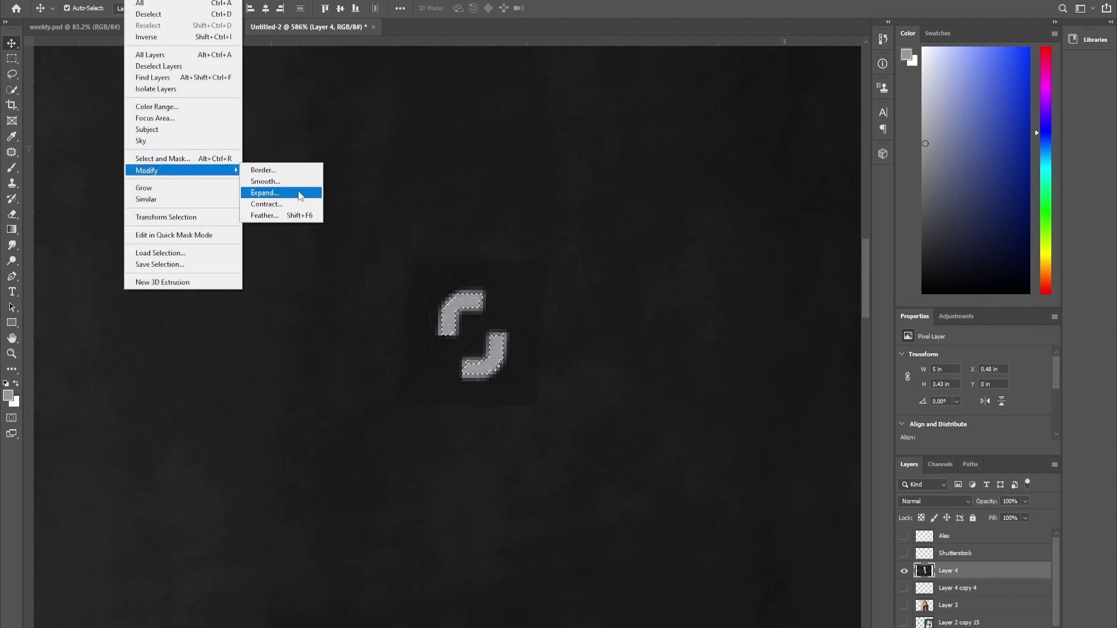
left_click(262, 194)
left_click(620, 206)
key("alt+s")
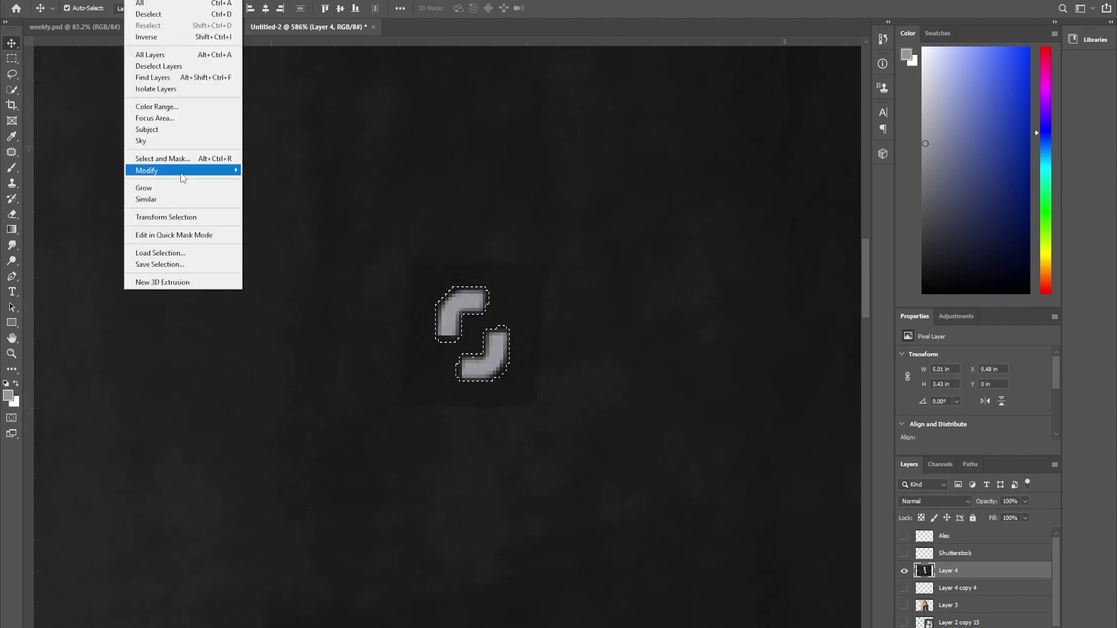
mouse_move(175, 167)
left_click(278, 203)
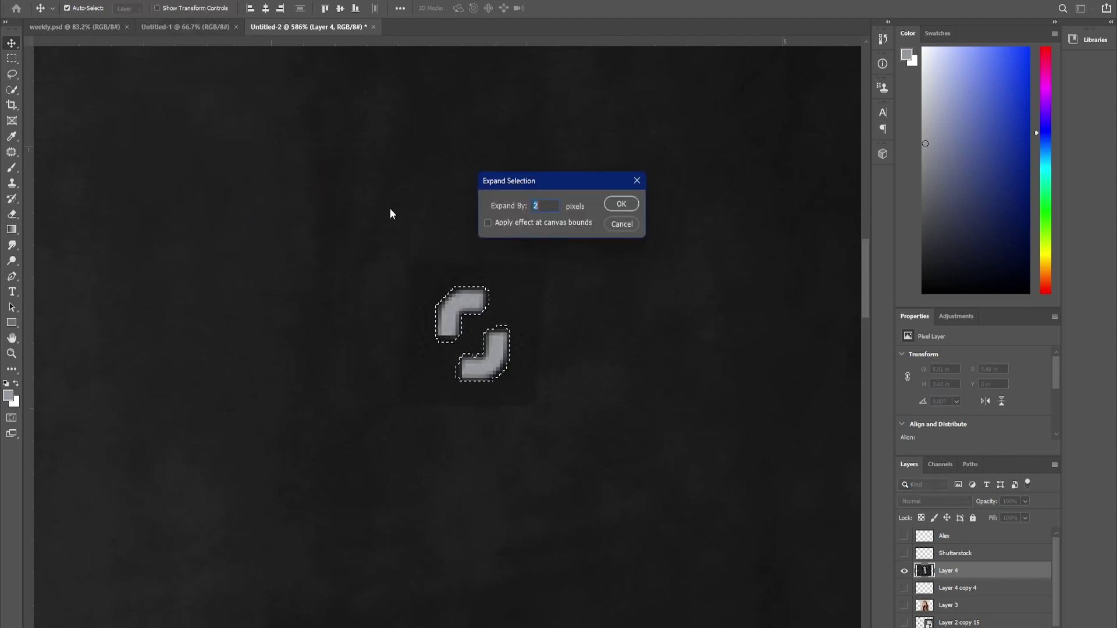
left_click(621, 204)
scroll(465, 302, "down", 6)
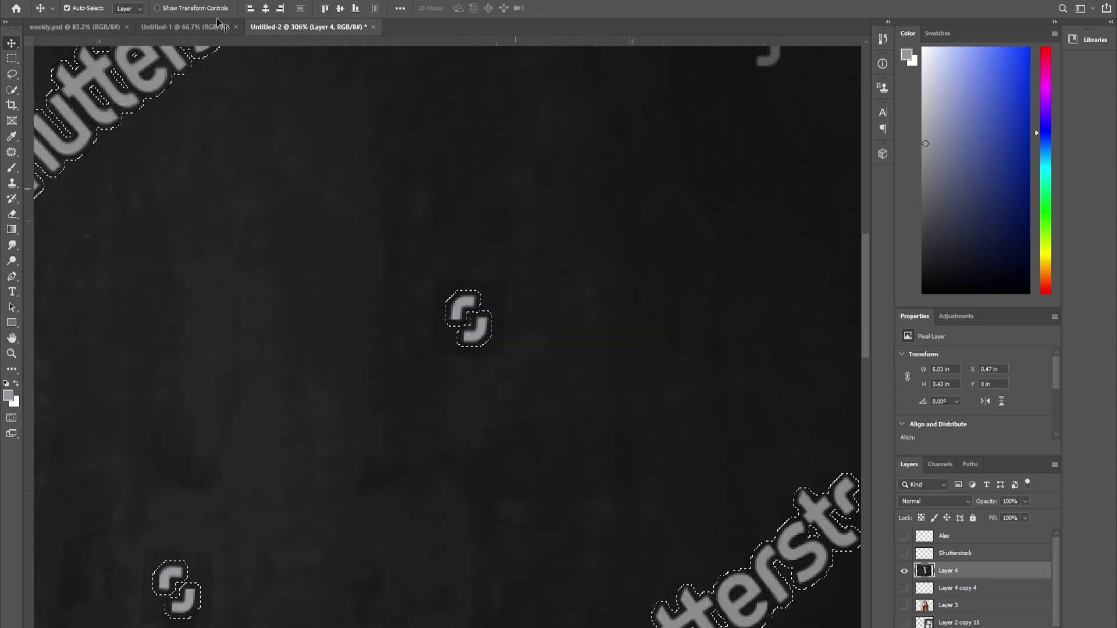
Step: Copy the expanded selection to a new layer, and hide the portrait layer to inspect the copied watermarks
key("alt+l")
mouse_move(99, 4)
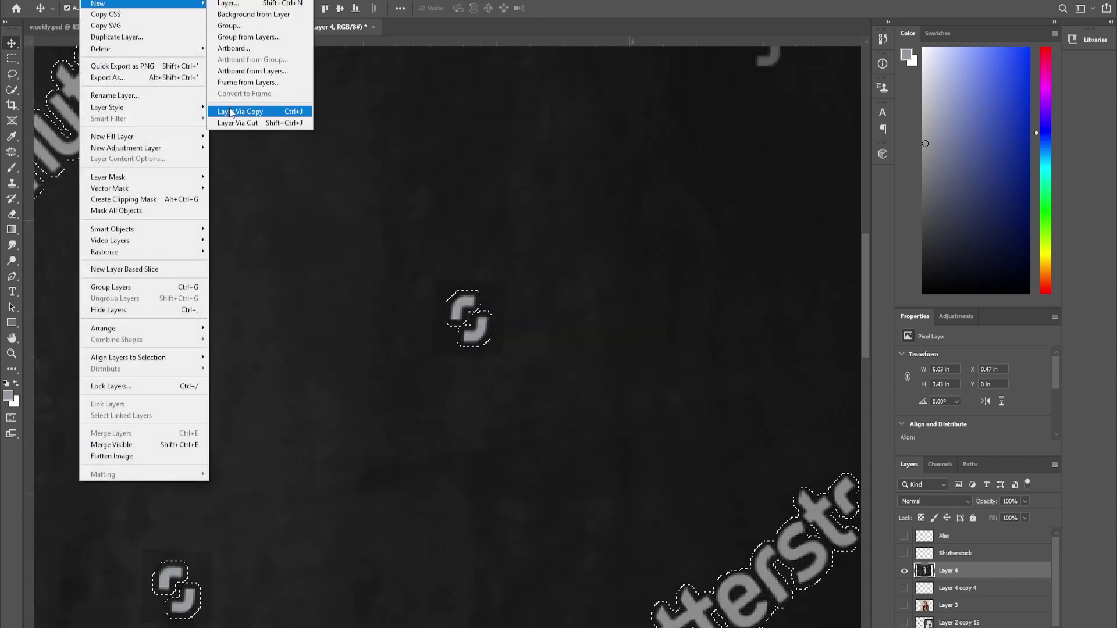
left_click(241, 118)
scroll(499, 239, "down", 2)
scroll(499, 239, "down", 2)
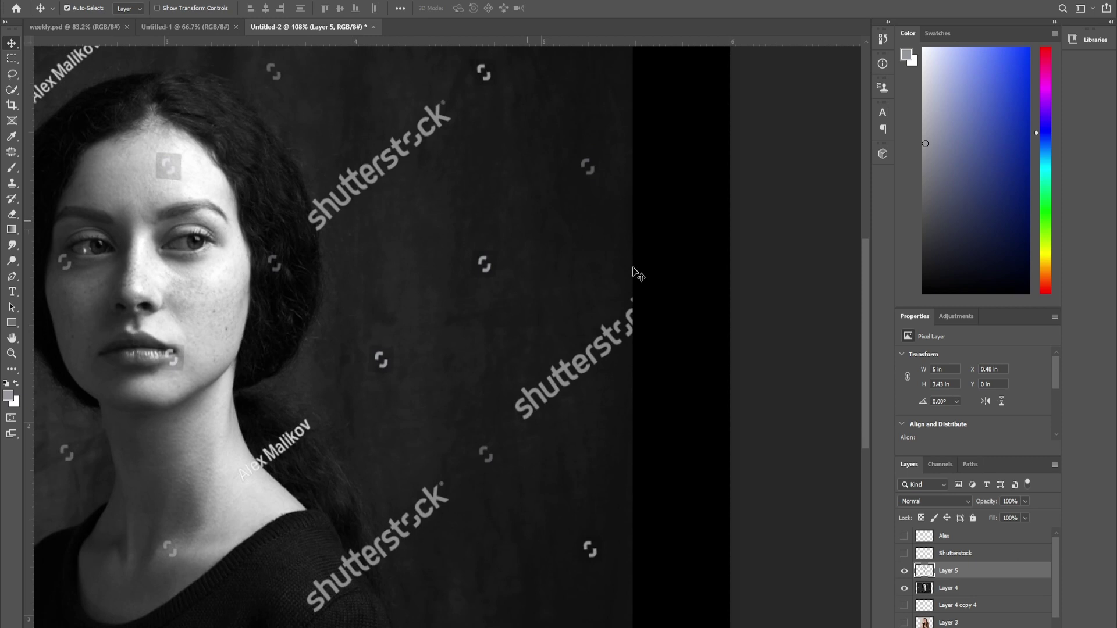
left_click(905, 588)
scroll(571, 315, "down", 3)
scroll(226, 415, "up", 7)
scroll(229, 395, "down", 6)
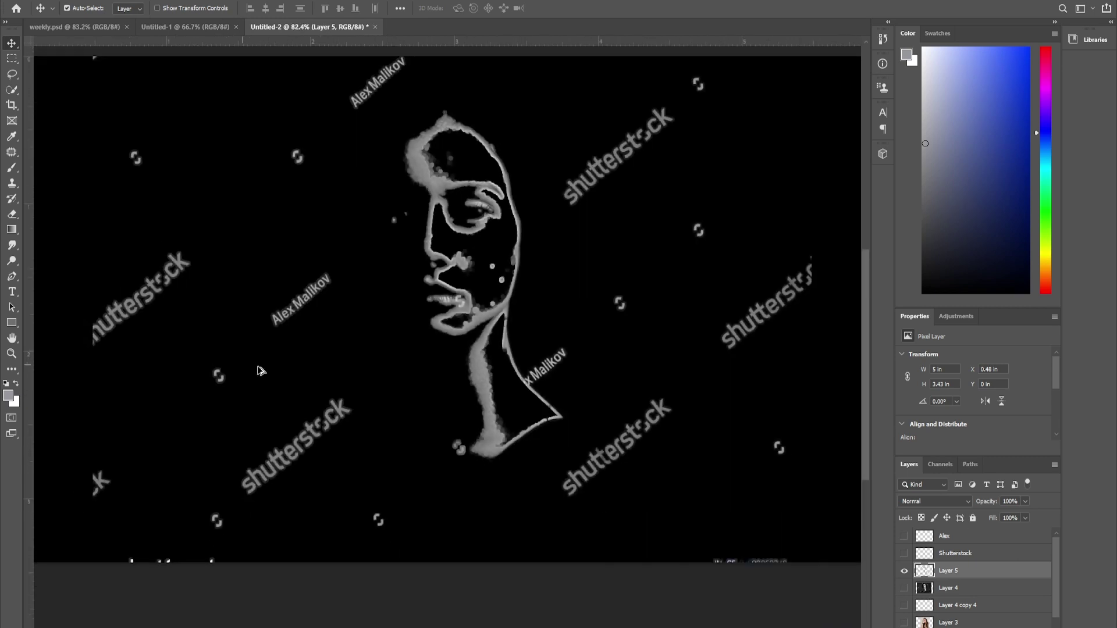
scroll(261, 371, "down", 1)
scroll(423, 355, "down", 1)
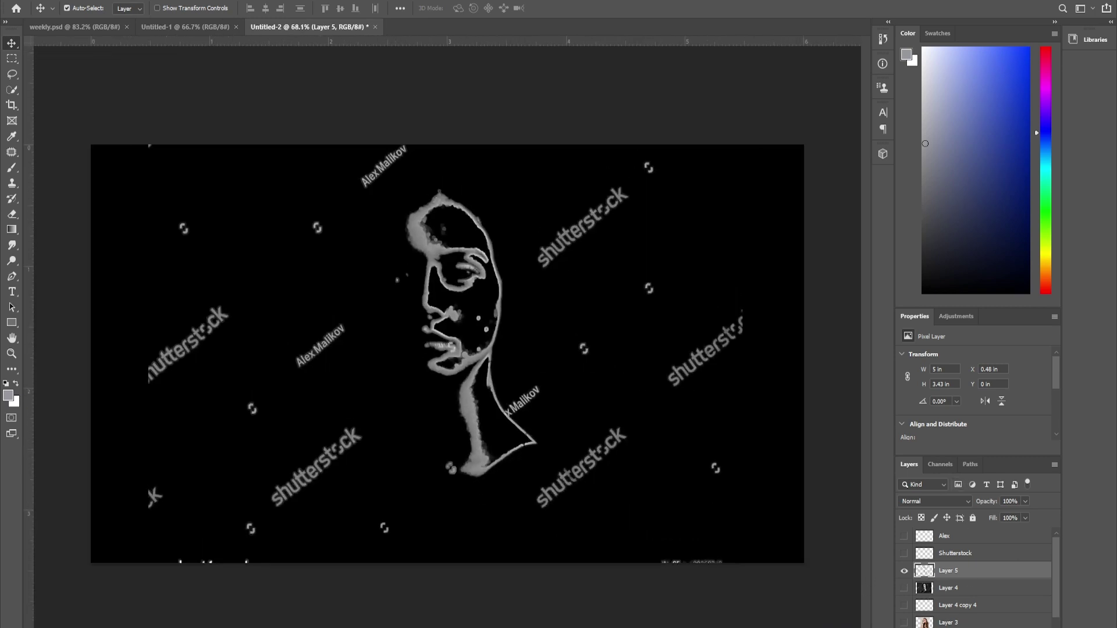
Step: Erase everything on the copied watermark layer except one small icon mark in the background right of the face
key("e")
left_click_drag(363, 208, 404, 157)
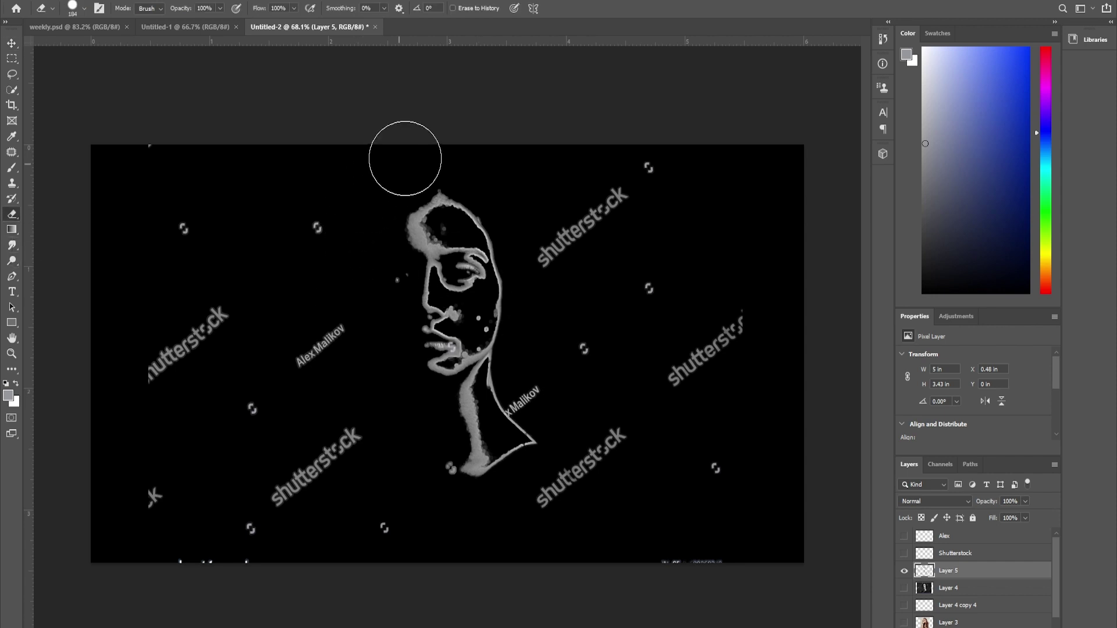
scroll(175, 220, "up", 10)
scroll(175, 223, "down", 12)
right_click(205, 205, "alt")
mouse_move(191, 290)
left_mouse_down()
mouse_move(279, 233)
mouse_move(376, 219)
mouse_move(412, 278)
mouse_move(463, 463)
mouse_move(519, 426)
mouse_move(534, 493)
mouse_move(702, 494)
mouse_move(661, 390)
mouse_move(745, 299)
mouse_move(548, 366)
mouse_move(538, 223)
mouse_move(651, 150)
left_mouse_up()
scroll(652, 308, "up", 3)
Step: Rename the isolated mark's layer as Icons and show the portrait layer beneath it
key("v")
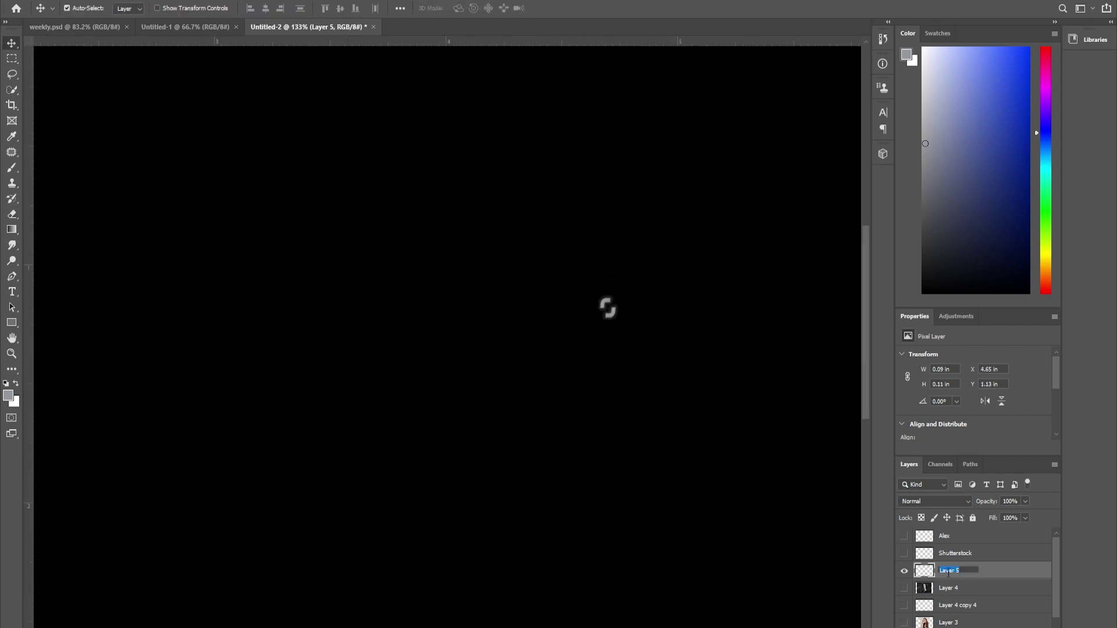
left_click(904, 588)
scroll(674, 365, "down", 2)
scroll(657, 320, "up", 4)
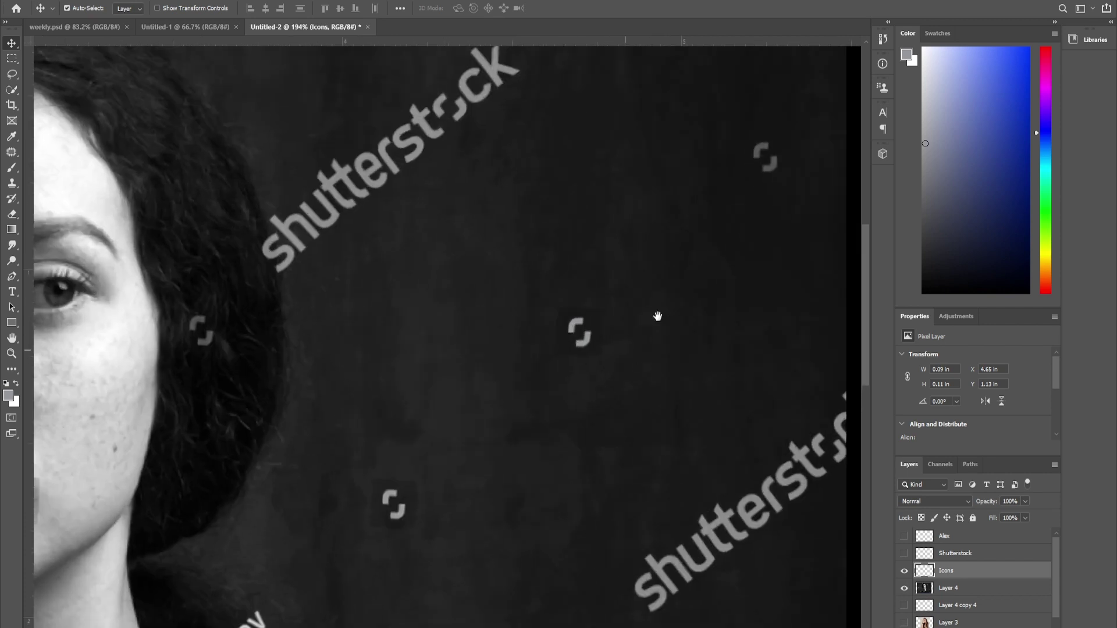
Step: Hide the black background layer and set the portrait layer's opacity to 79%
left_click(536, 484)
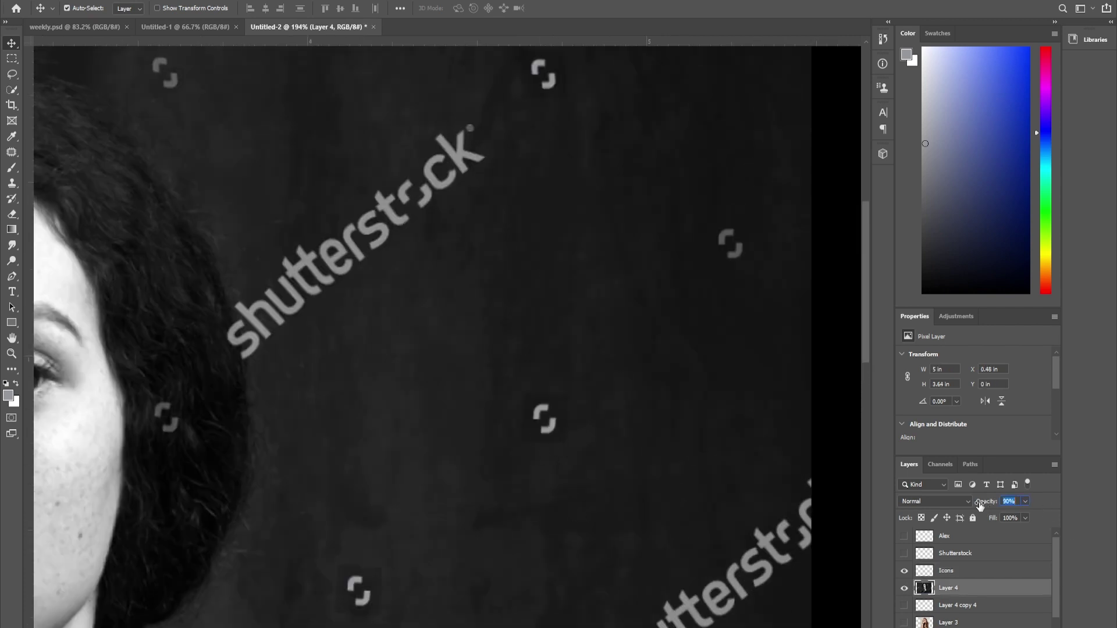
left_click_drag(980, 504, 969, 510)
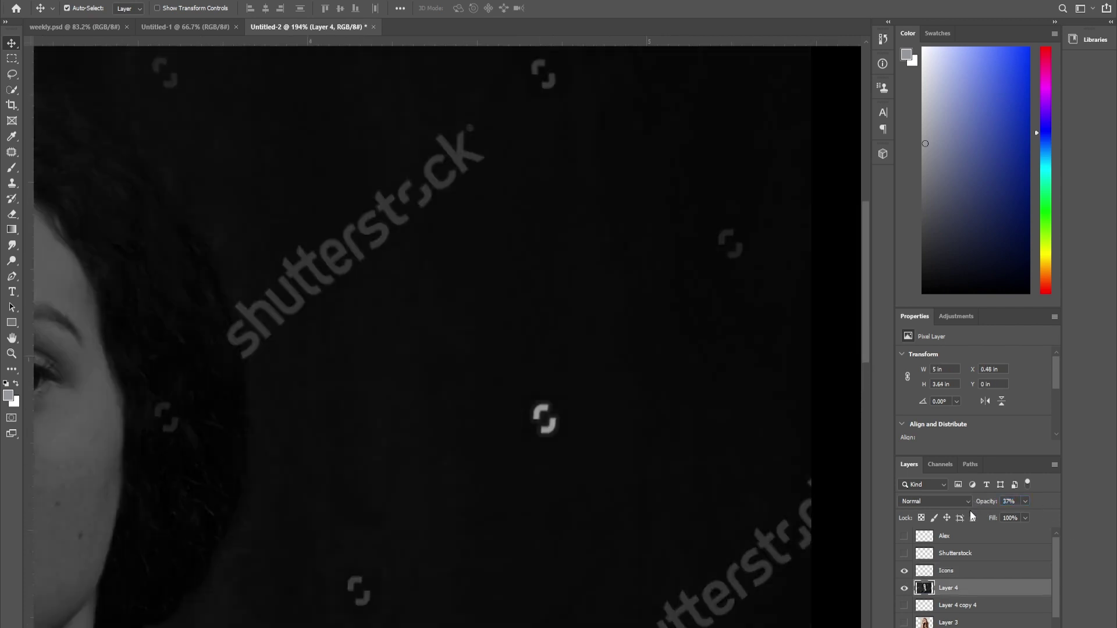
scroll(977, 576, "down", 1)
left_click(904, 627)
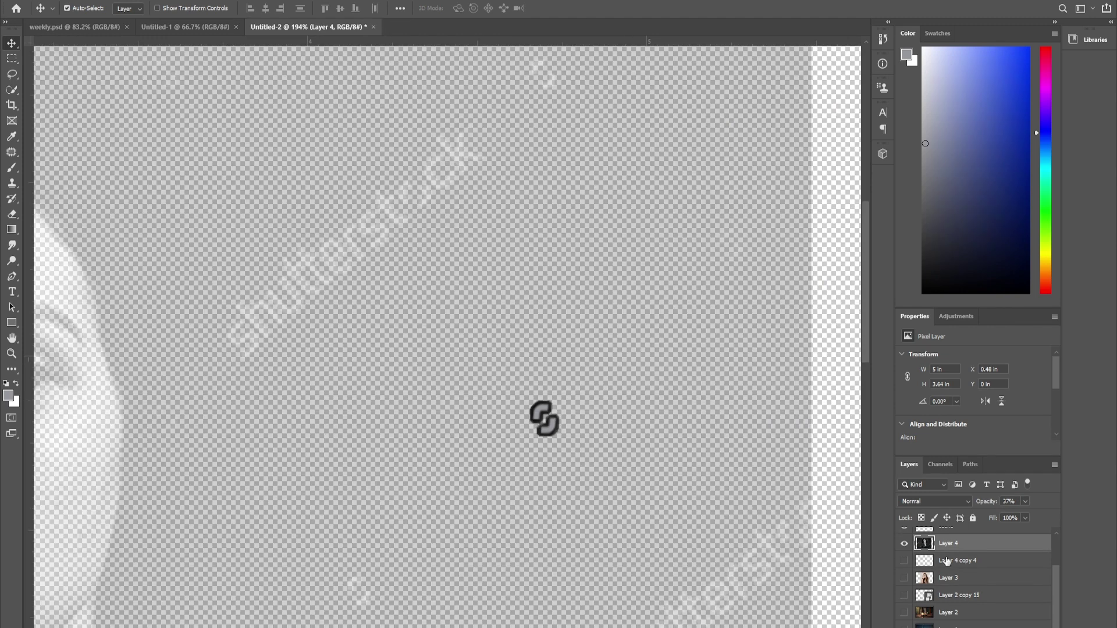
left_click_drag(1000, 505, 997, 508)
Step: Duplicate the icon mark onto the neighbouring icon watermarks below it, beside the cheek, and above near the image's upper edge
left_click_drag(565, 507, 655, 366)
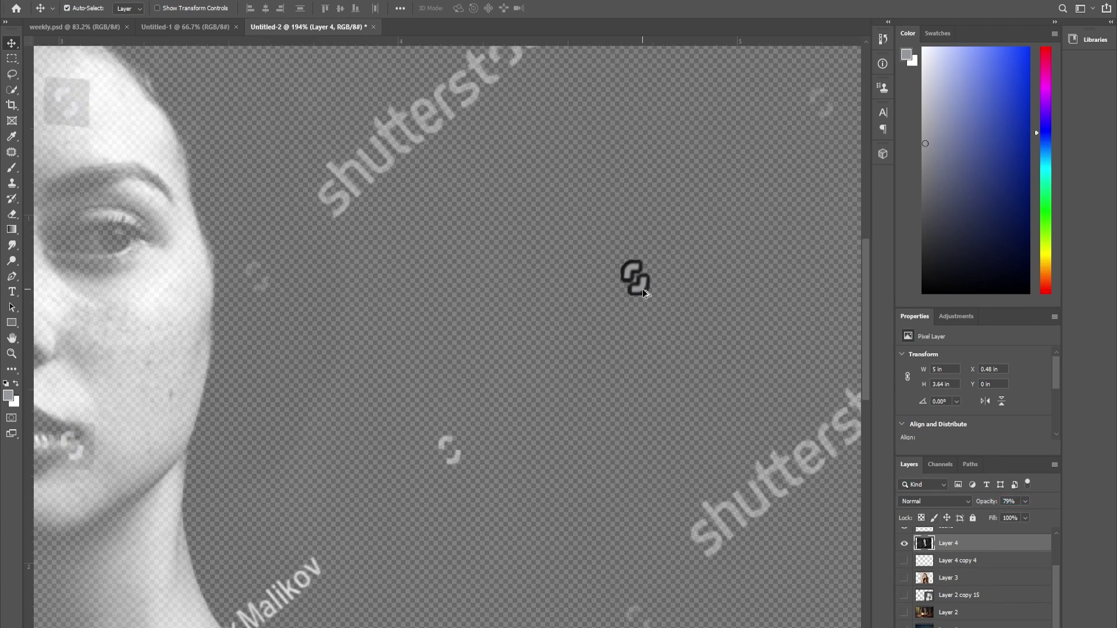
left_click_drag(454, 466, 552, 499)
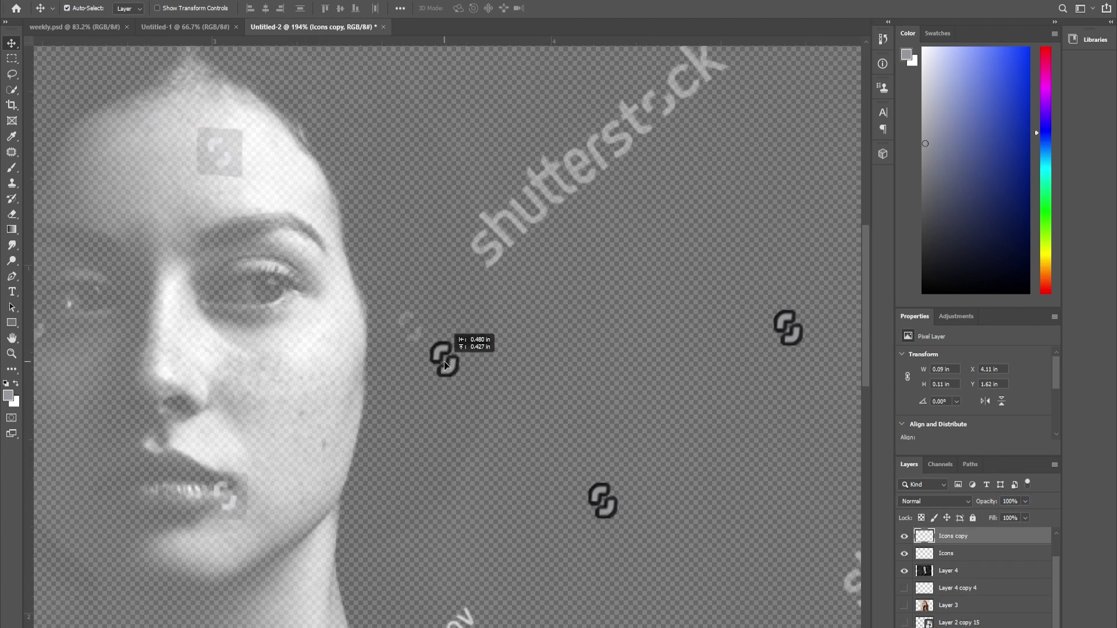
left_click_drag(444, 361, 415, 334)
scroll(461, 327, "down", 4)
scroll(578, 262, "up", 3)
scroll(424, 473, "up", 6)
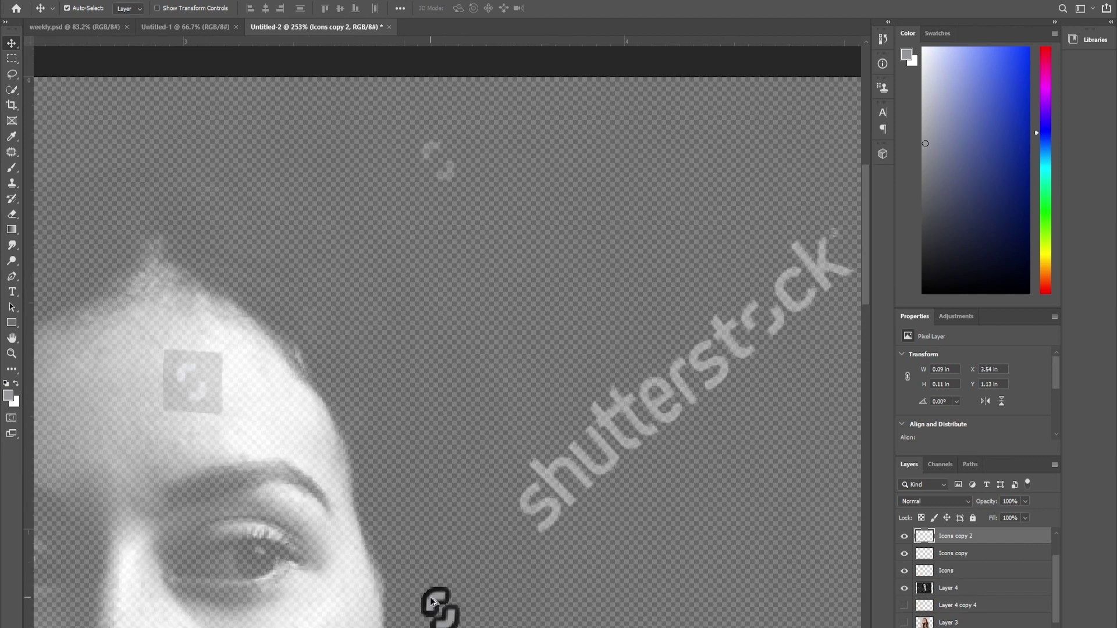
left_click_drag(431, 597, 430, 152)
Step: Place more icon copies over the remaining small watermarks in the upper-right background and lower right of the face
scroll(430, 153, "up", 2)
scroll(430, 153, "right", 4)
left_click_drag(213, 284, 708, 282)
scroll(729, 373, "down", 3)
left_click_drag(363, 173, 498, 296)
left_click_drag(484, 376, 618, 229)
left_click_drag(628, 149, 495, 542)
Step: Place icon copies over the small watermarks on the mouth, the forehead and the background left of the forehead
scroll(840, 483, "left", 5)
scroll(840, 483, "down", 2)
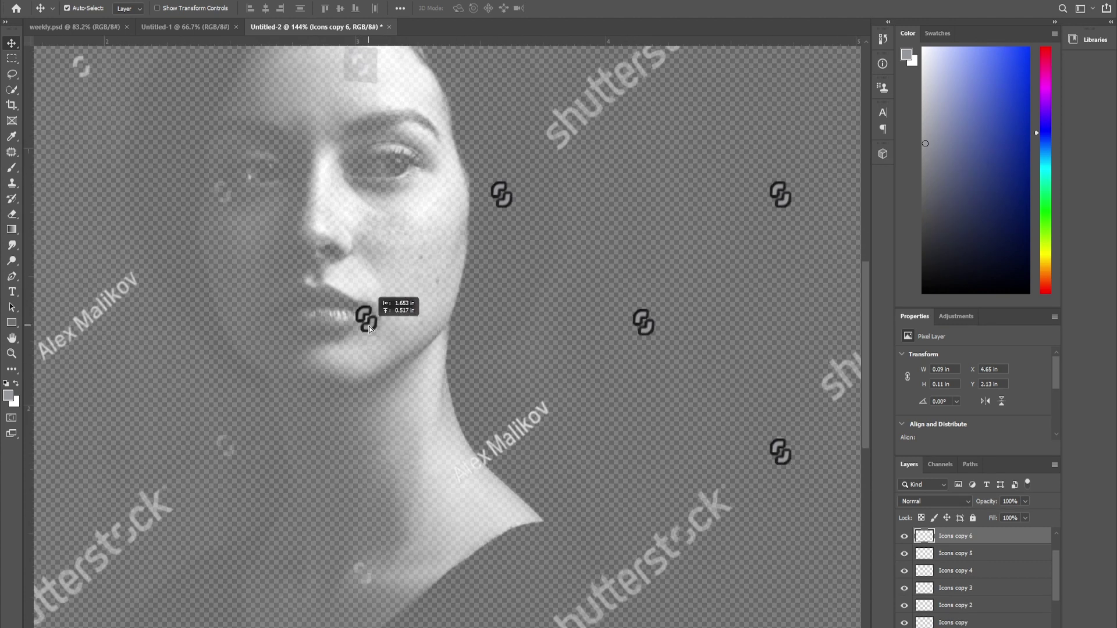
left_click_drag(369, 326, 573, 288)
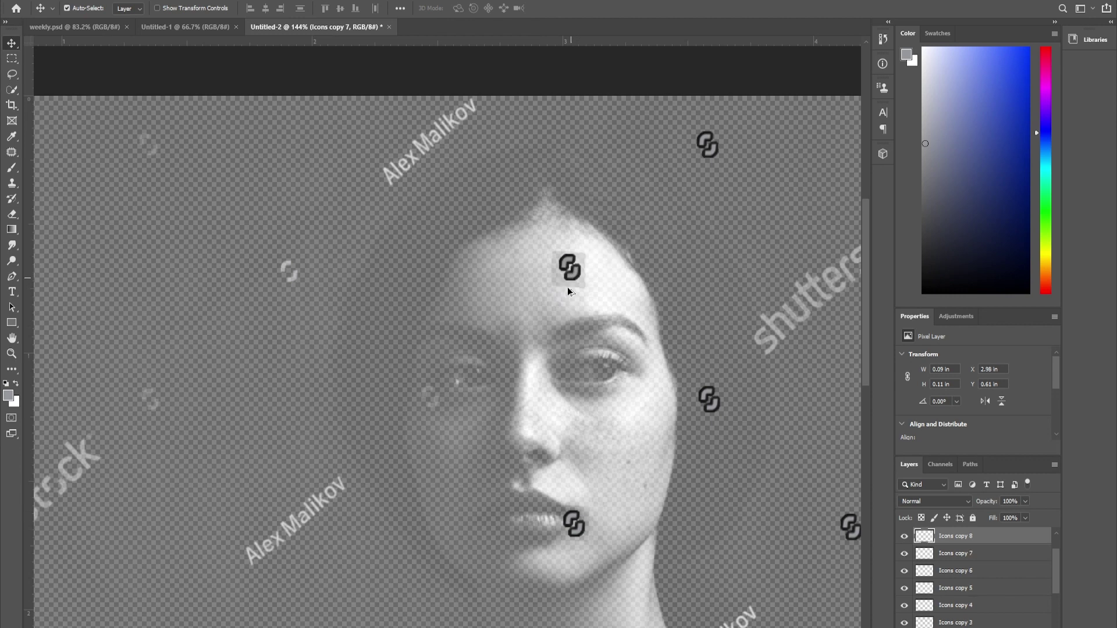
left_click_drag(459, 346, 299, 291)
left_click(298, 291)
Step: Place icon copies over the small watermarks on the shadowed cheek and in the upper-left background
scroll(267, 247, "up", 5)
left_click(414, 338)
left_click_drag(414, 338, 619, 447)
scroll(619, 447, "down", 5)
left_click_drag(438, 281, 251, 451)
key("ctrl+j")
left_click_drag(491, 512, 356, 254)
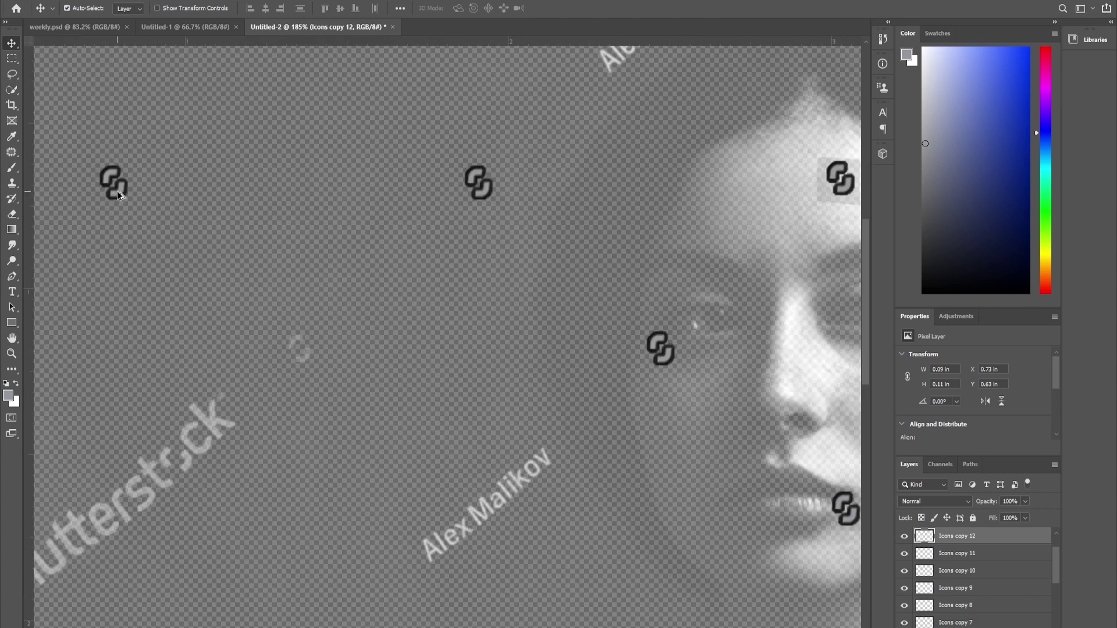
Step: Duplicate the icon mark onto the small watermarks down the left side of the portrait
scroll(309, 337, "down", 3)
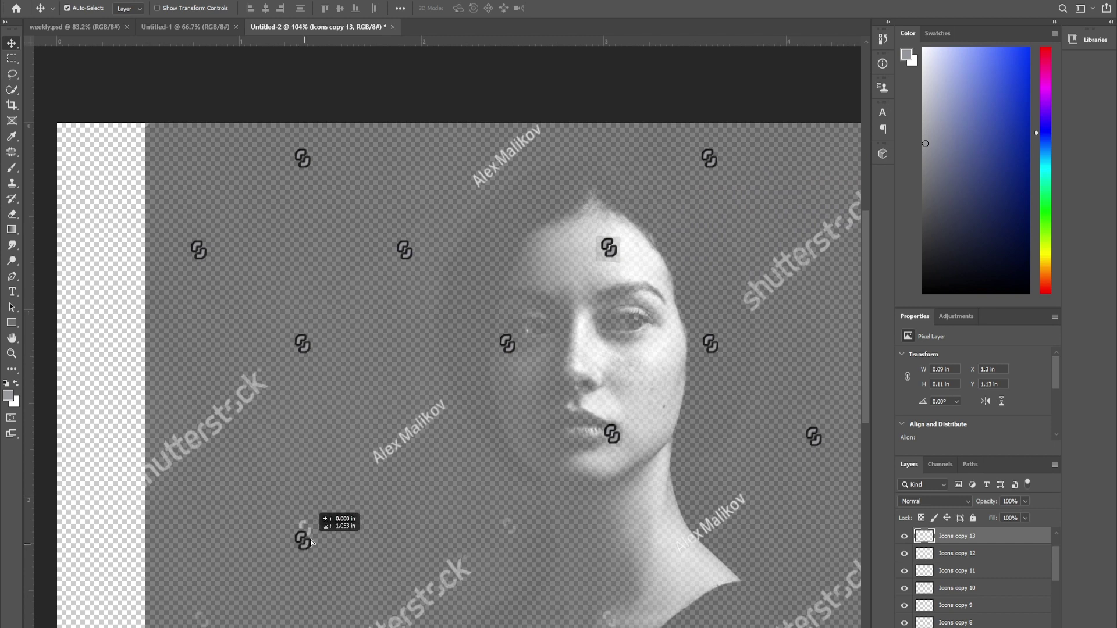
left_click_drag(309, 539, 261, 213)
key("ctrl+j")
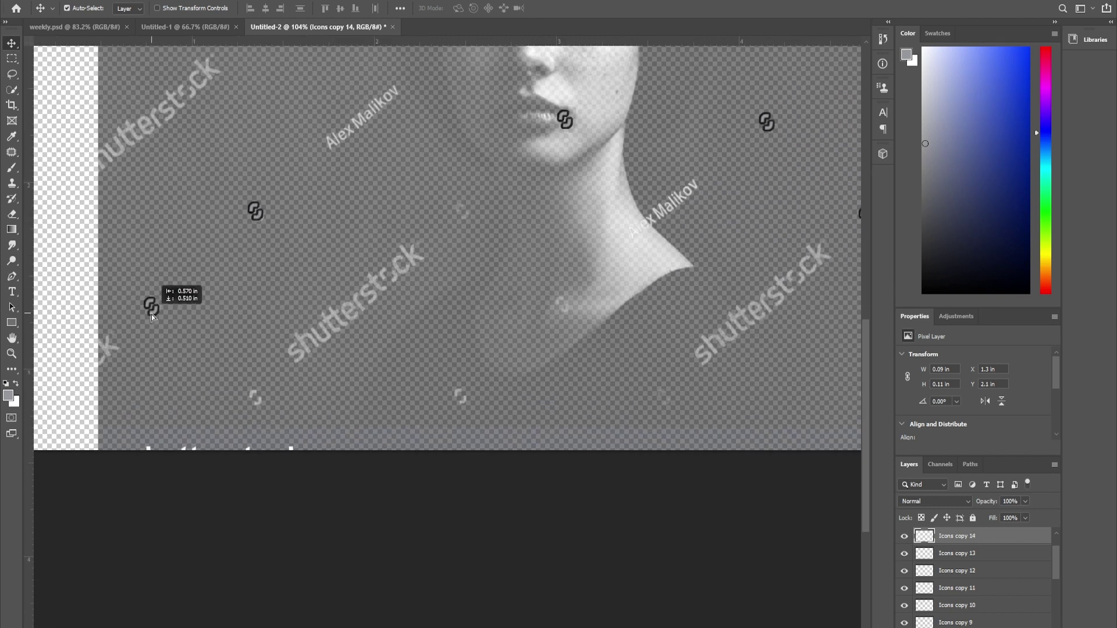
left_click_drag(151, 315, 152, 313)
Step: Fine-tune the positions of the two icon copies in the lower-left background so they match their watermarks
scroll(255, 214, "up", 6)
left_click_drag(266, 226, 464, 191)
scroll(277, 233, "down", 3)
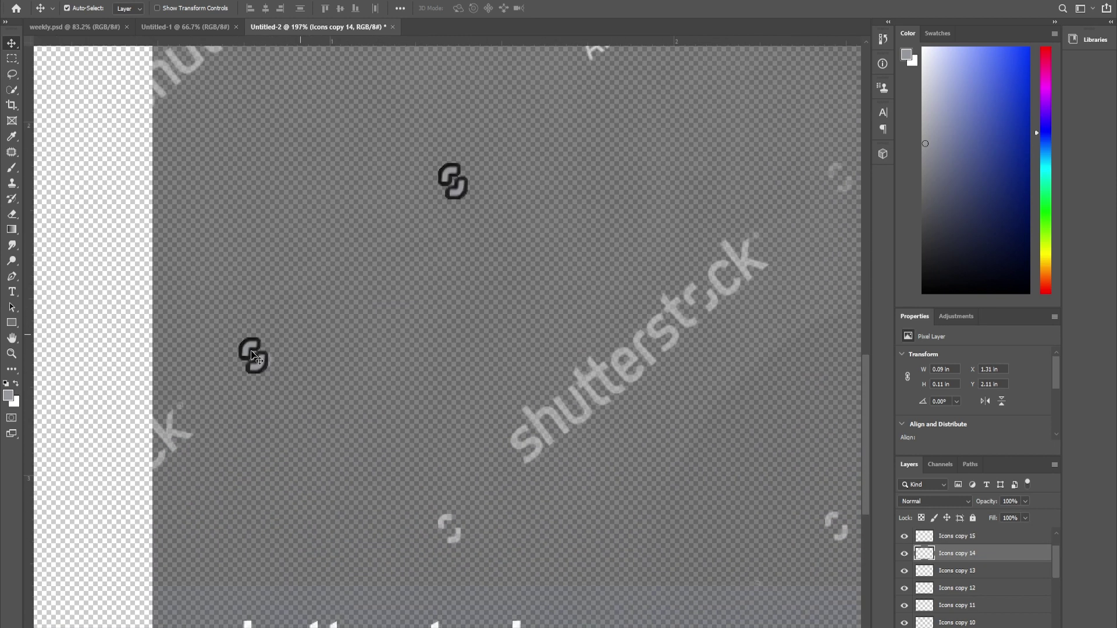
scroll(253, 356, "up", 3)
left_click_drag(268, 366, 269, 365)
scroll(272, 299, "down", 2)
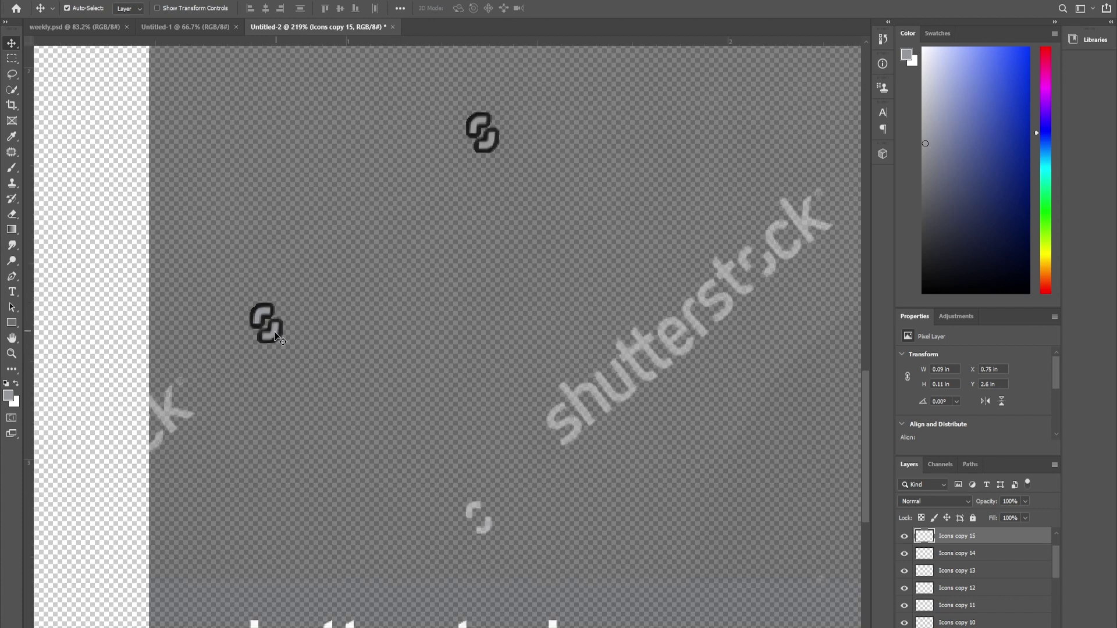
Step: Place icon copies over the row of small watermarks along the portrait's lower edge, from the left to the middle
left_click_drag(488, 531, 487, 530)
key("ctrl+j")
left_click(603, 497)
left_click_drag(713, 531, 429, 470)
left_click_drag(209, 464, 392, 561)
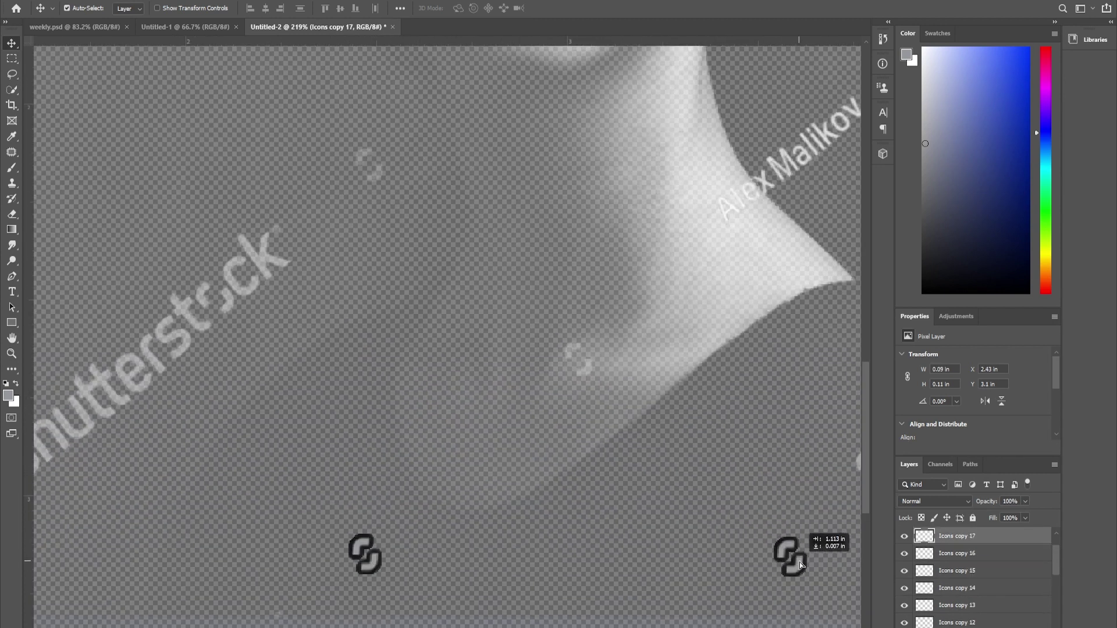
Step: Place icon copies over the small watermarks on the shoulder, left of the neck and in the lower-right background
left_click_drag(614, 389, 567, 348)
left_click_drag(582, 363, 376, 168)
scroll(410, 243, "down", 3)
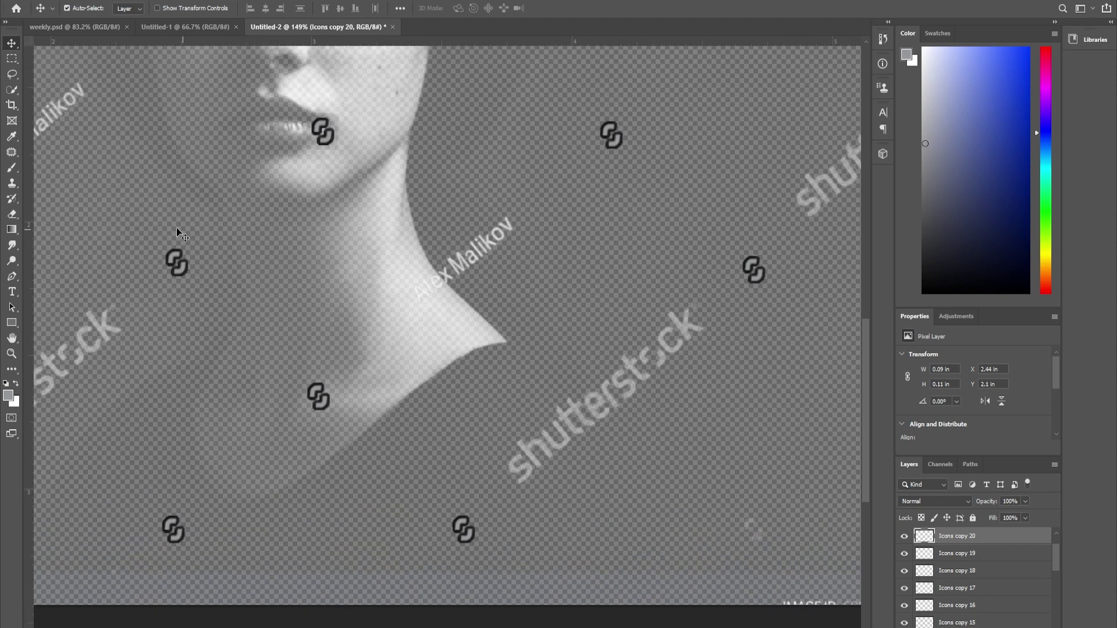
left_click_drag(579, 485, 759, 538)
scroll(534, 451, "down", 3)
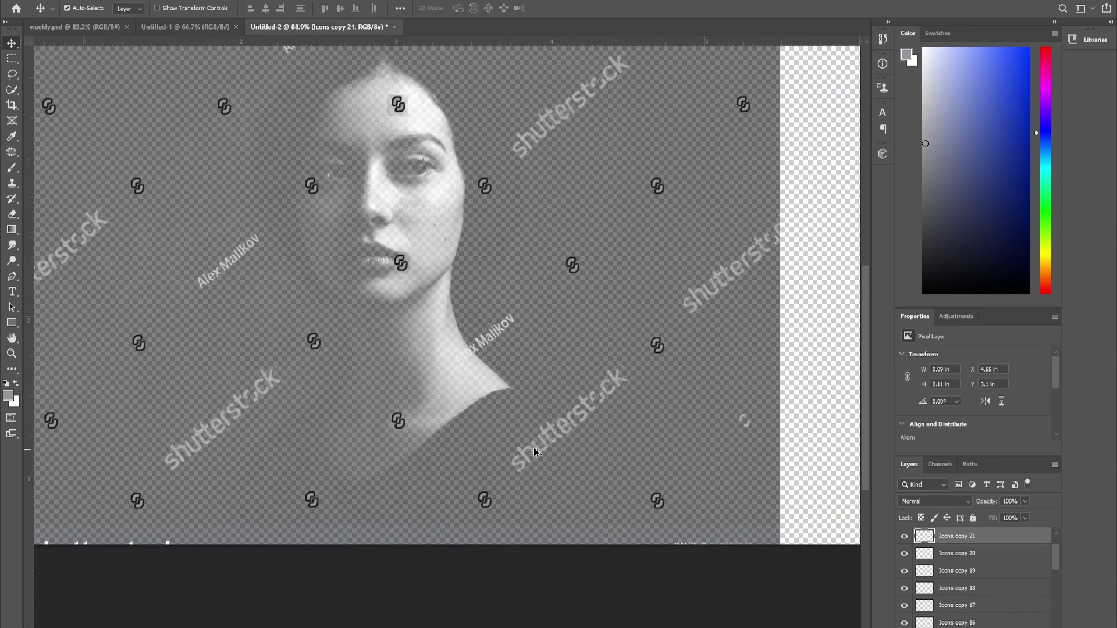
left_click_drag(753, 430, 748, 429)
scroll(752, 421, "up", 8)
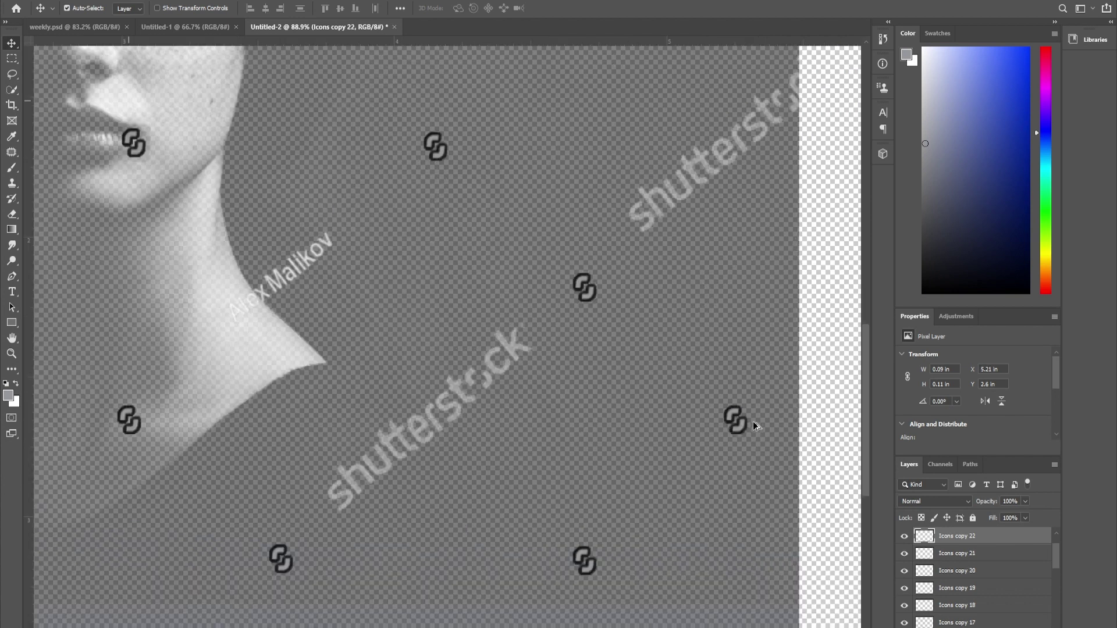
Step: Merge the Icons layer and all its copies into one layer, and hide the merged layer
scroll(712, 439, "down", 9)
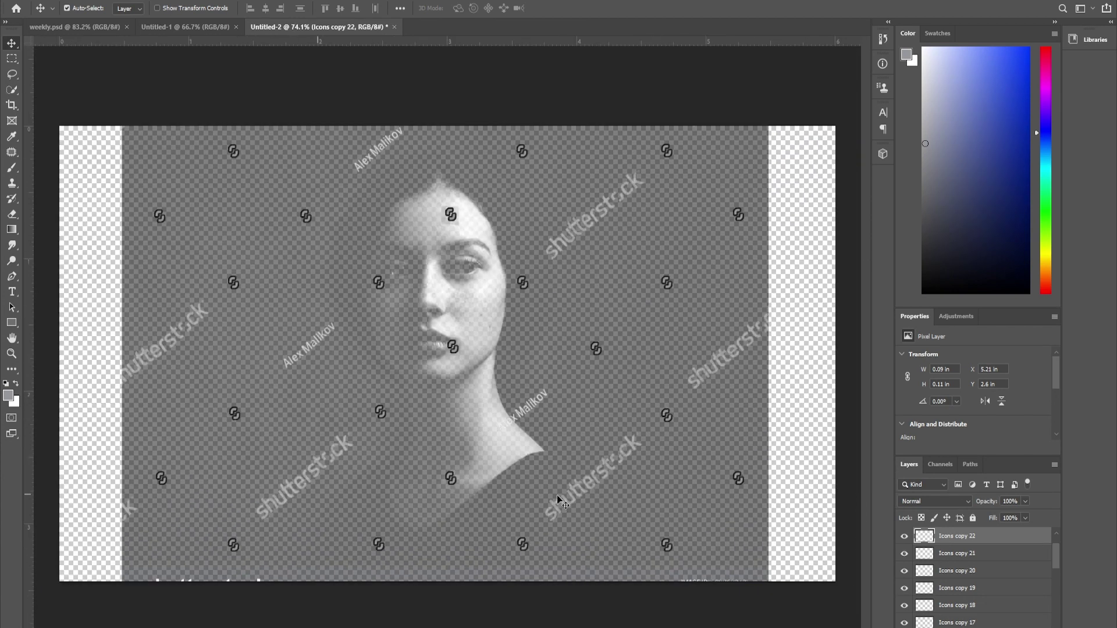
scroll(970, 576, "down", 2)
scroll(969, 576, "up", 4)
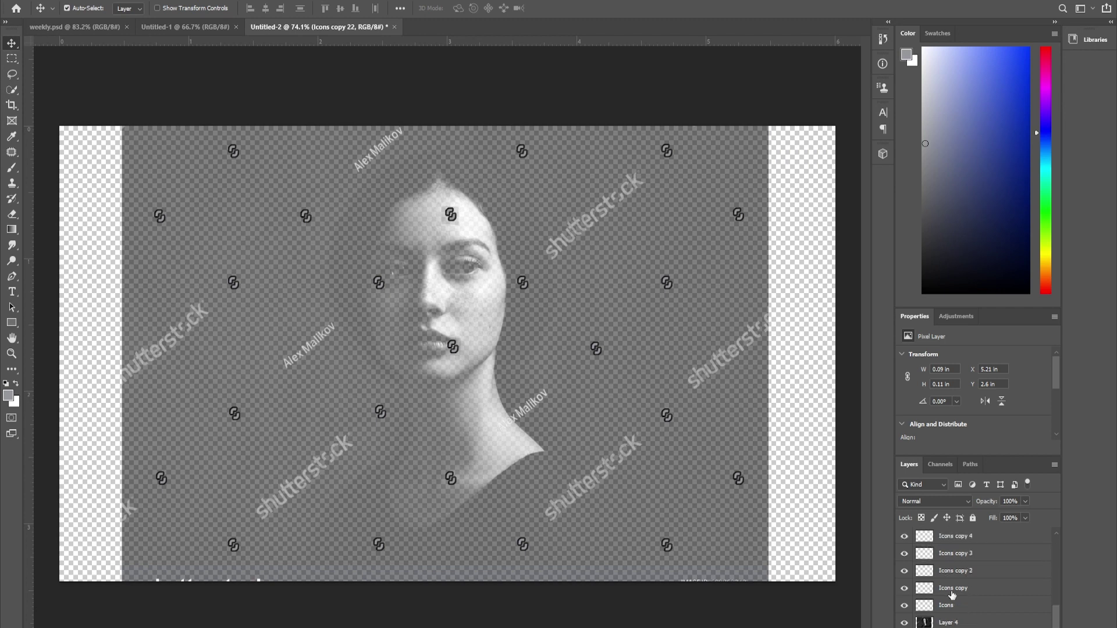
left_click(962, 592, "shift")
right_click(1001, 590)
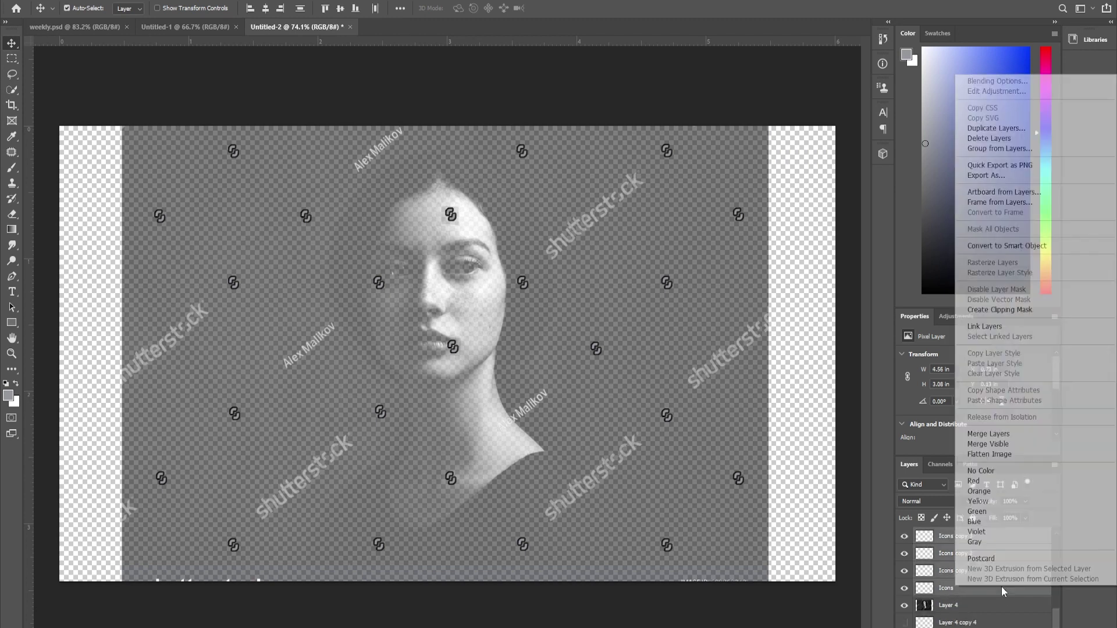
left_click(986, 430)
left_click(904, 571)
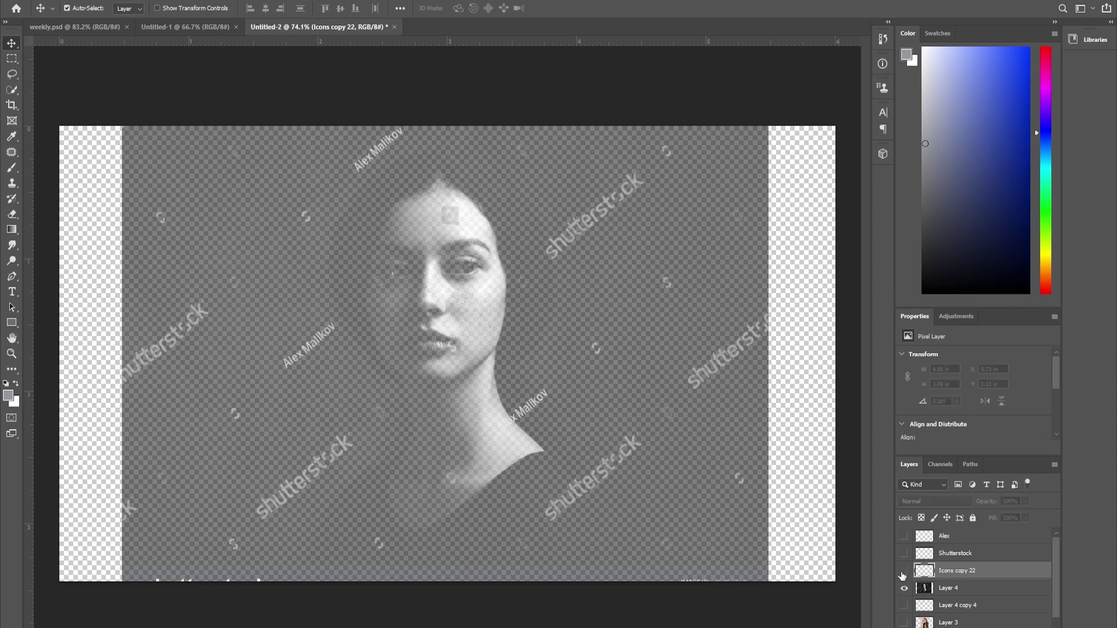
Step: Show and select the Shutterstock layer, and compare its mark with the watermark right of the face
left_click(956, 553)
left_click(904, 553)
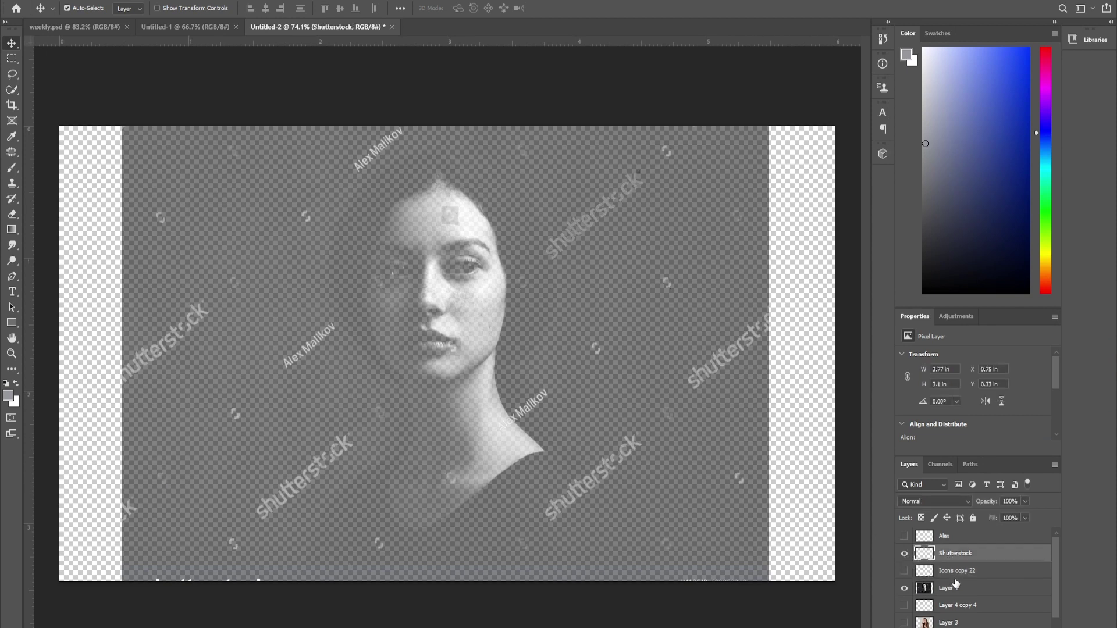
scroll(589, 225, "up", 3)
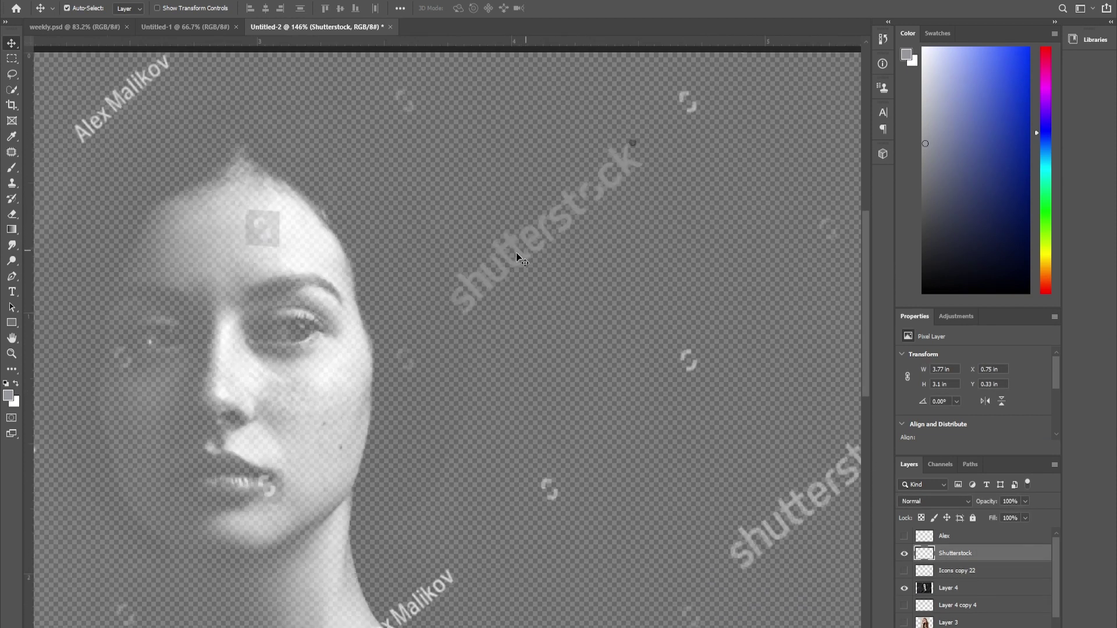
left_click_drag(516, 257, 652, 353)
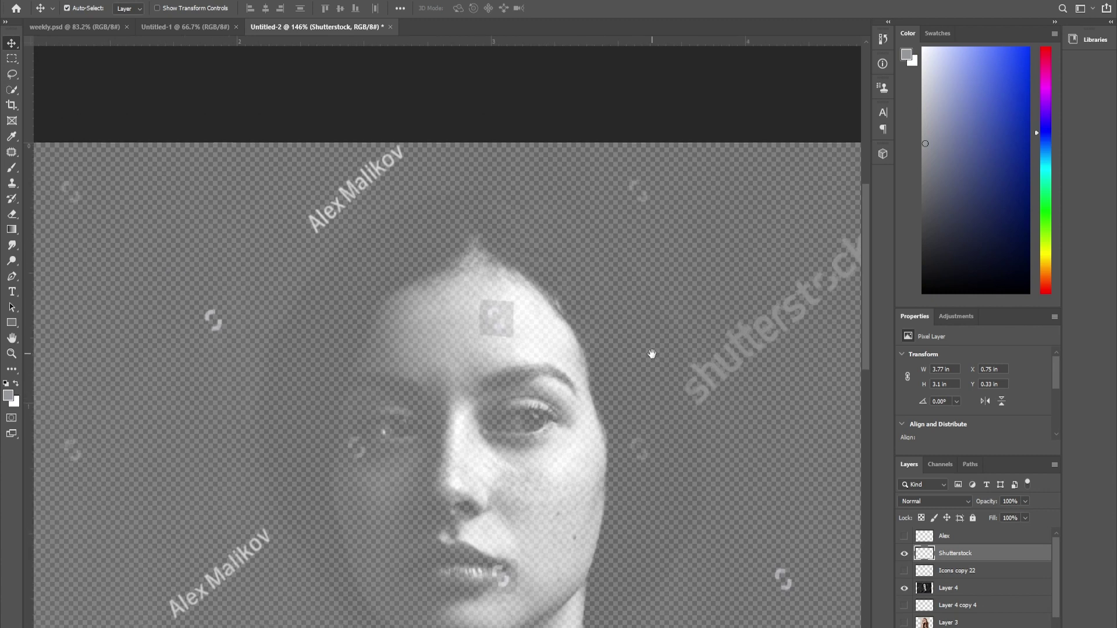
left_click(905, 570)
left_click(905, 570)
Step: Duplicate the Shutterstock mark and place the copy over the wordmark at the portrait's left edge
left_click_drag(763, 319, 360, 394)
scroll(360, 394, "down", 3)
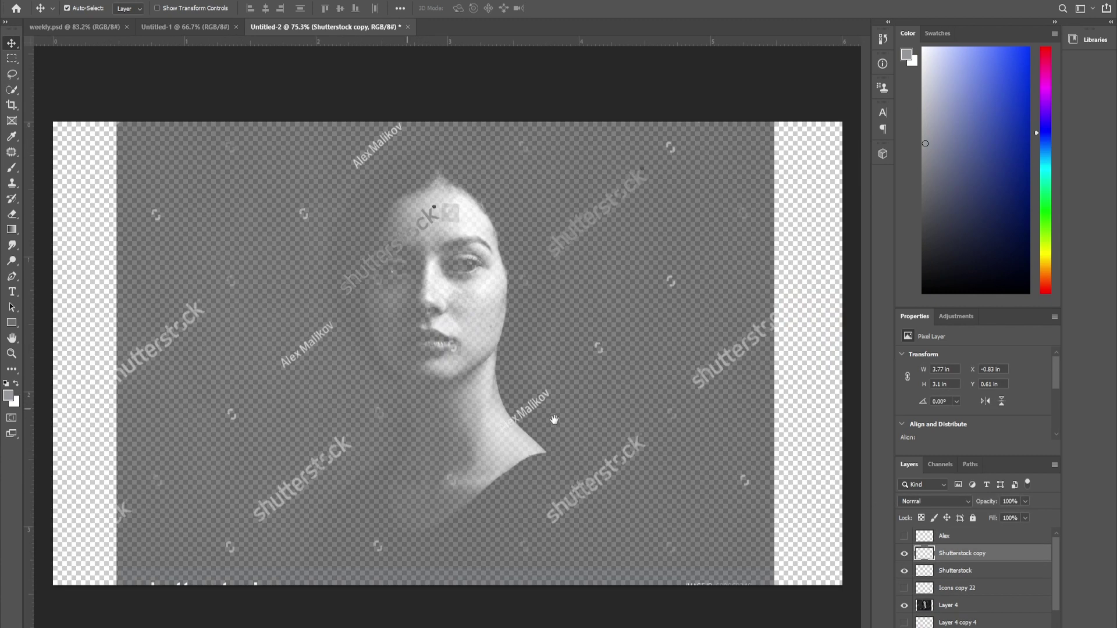
scroll(285, 298, "up", 2)
left_click_drag(427, 271, 72, 387)
scroll(72, 387, "up", 5)
mouse_move(336, 314)
left_mouse_down()
mouse_move(350, 306)
mouse_move(341, 303)
left_mouse_up()
scroll(343, 299, "down", 3)
scroll(260, 341, "up", 2)
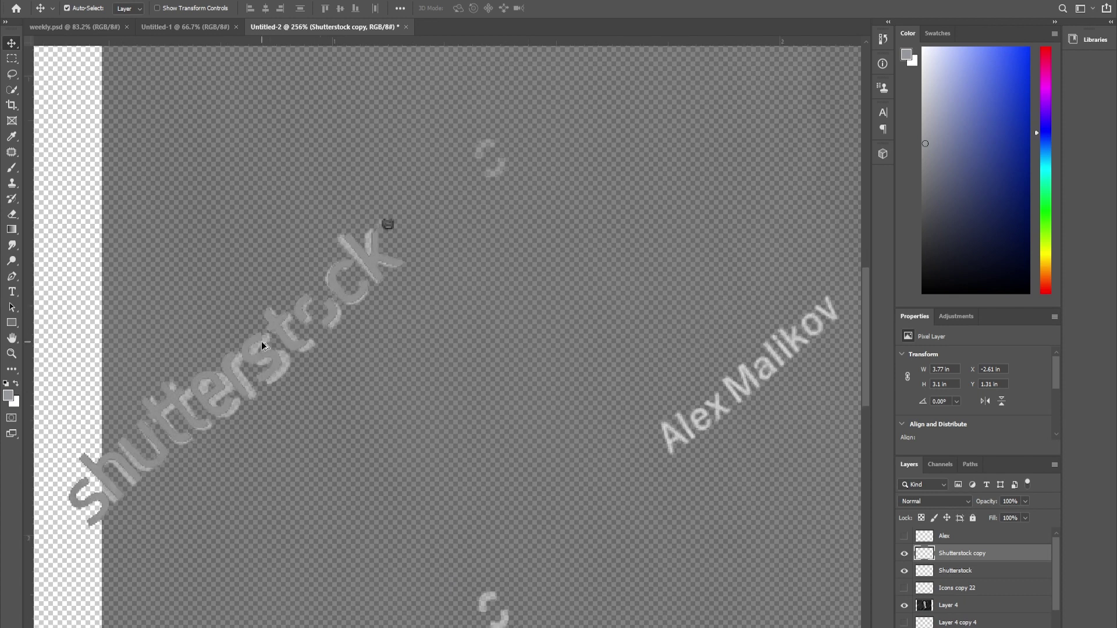
Step: Rotate the left-edge Shutterstock copy by about -0.78° and nudge it into line with the watermark
key("ctrl+t")
left_click_drag(431, 207, 421, 195)
left_click_drag(367, 253, 376, 263)
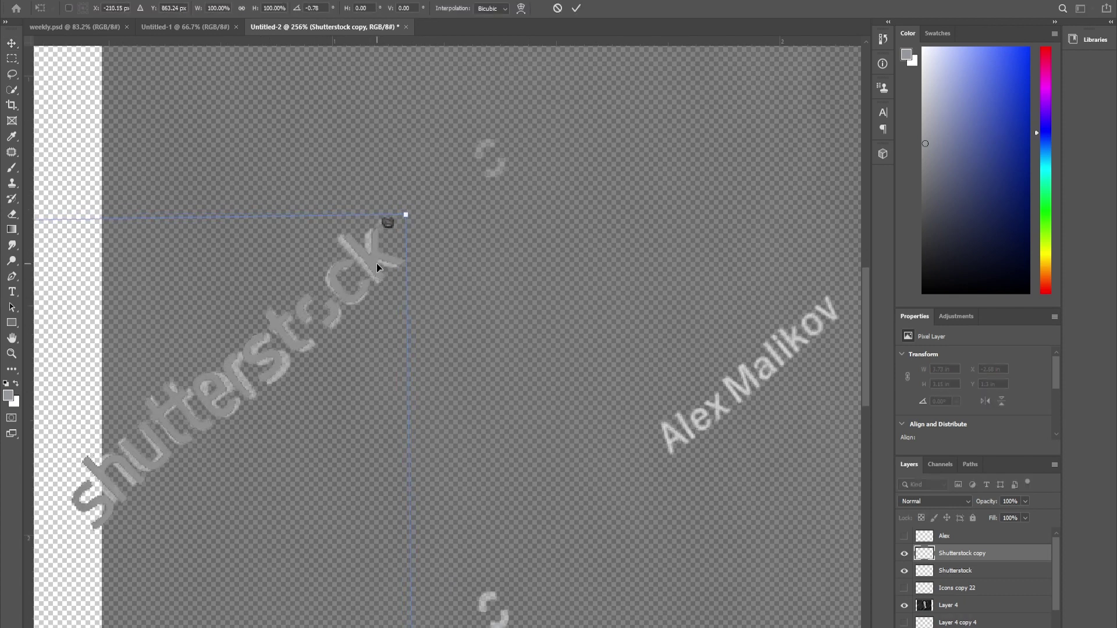
key("Return")
Step: Duplicate the Shutterstock mark onto the wordmark in the lower-left background, below the left-edge one
scroll(466, 269, "down", 3)
left_click_drag(204, 109, 363, 299, "alt")
key("ctrl+z")
left_click_drag(222, 130, 507, 382, "alt")
Step: Adjust the lower-left Shutterstock copy with Free Transform so it lines up with its watermark
scroll(483, 428, "up", 3)
key("ctrl+t")
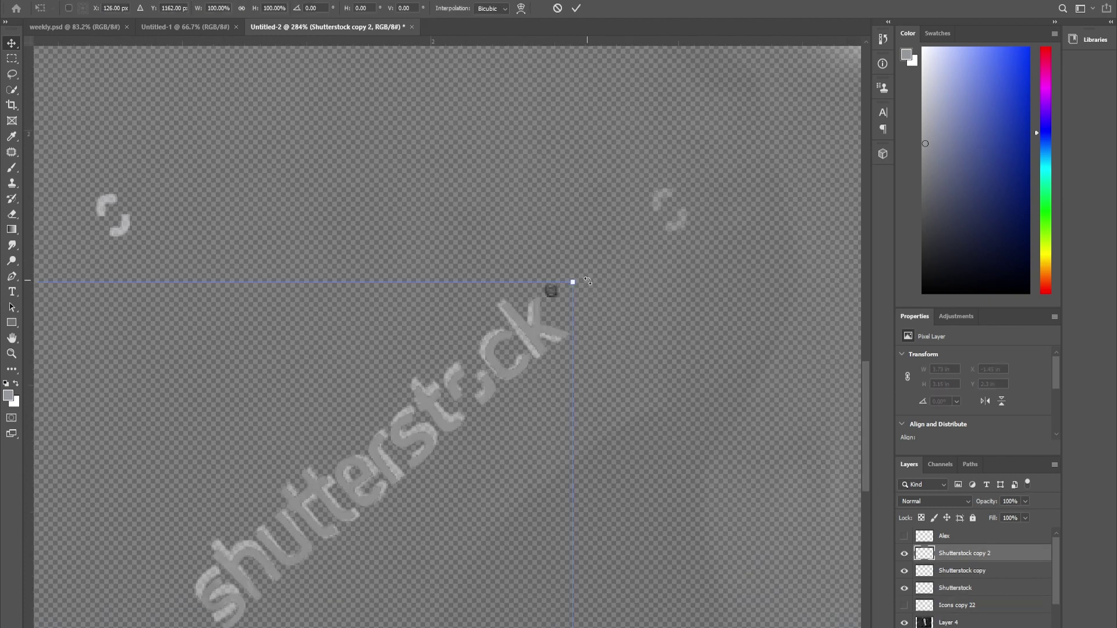
left_click_drag(571, 283, 657, 327)
left_click_drag(637, 363, 623, 293)
left_click_drag(515, 387, 498, 365)
key("Return")
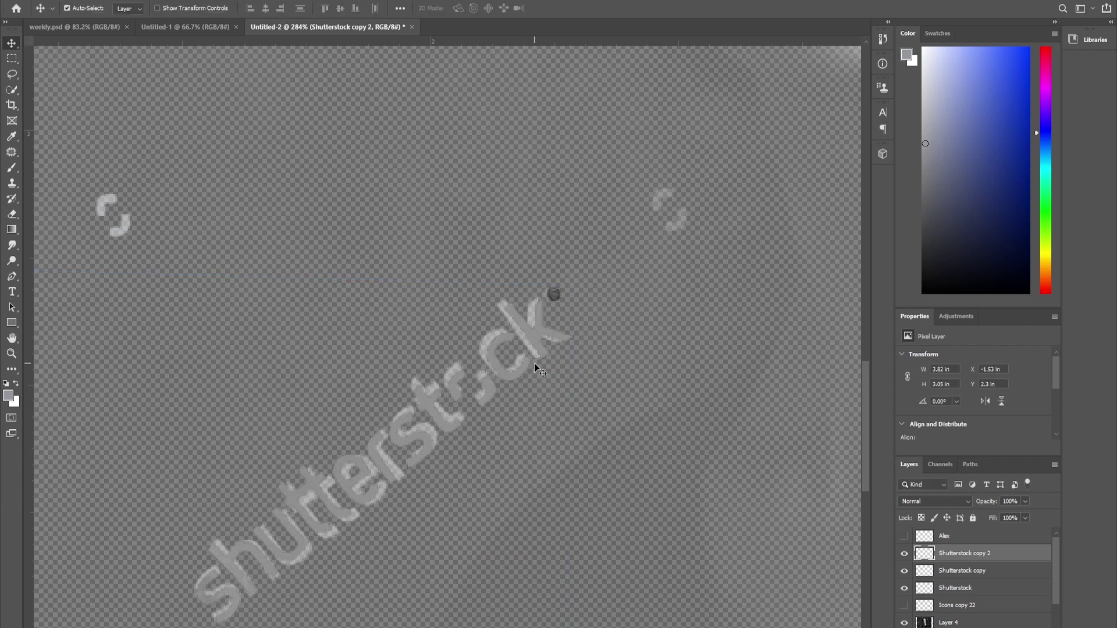
Step: Duplicate the Shutterstock mark onto the wordmarks in the lower-right background and at the portrait's right edge
key("ctrl+0")
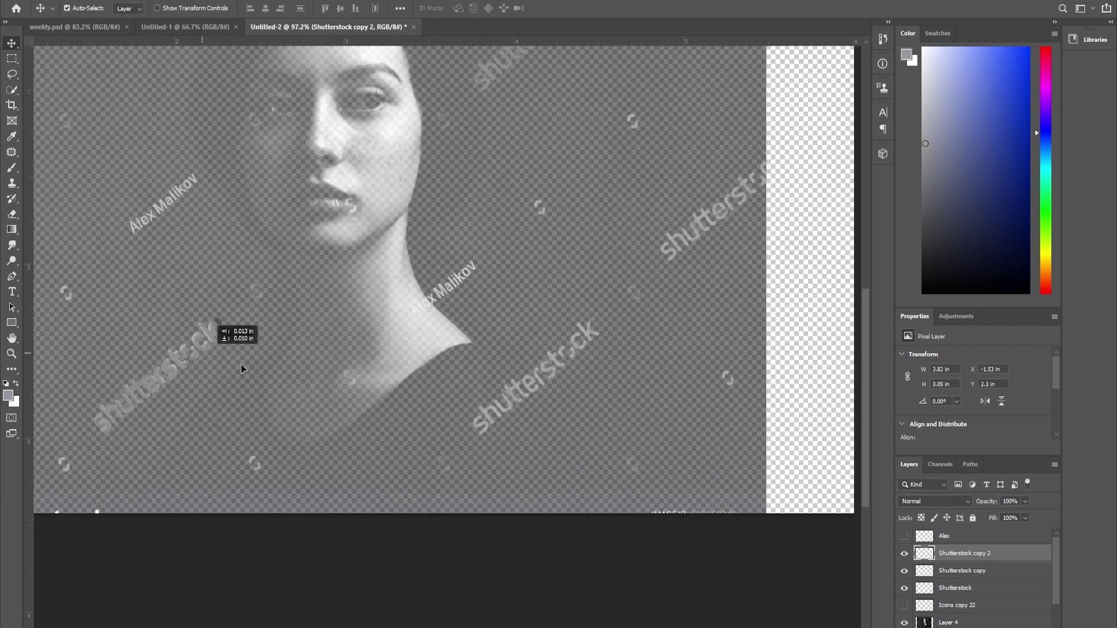
left_click_drag(241, 365, 570, 362)
scroll(586, 341, "up", 5)
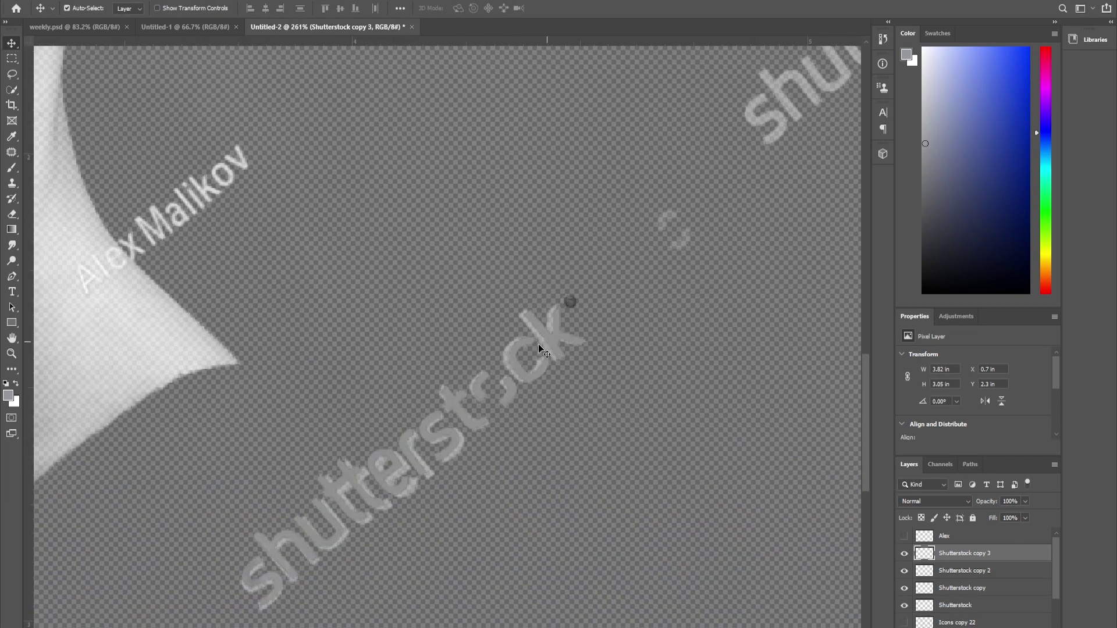
scroll(539, 343, "down", 2)
left_click_drag(513, 340, 358, 502)
left_click_drag(448, 468, 703, 209)
scroll(488, 290, "down", 4)
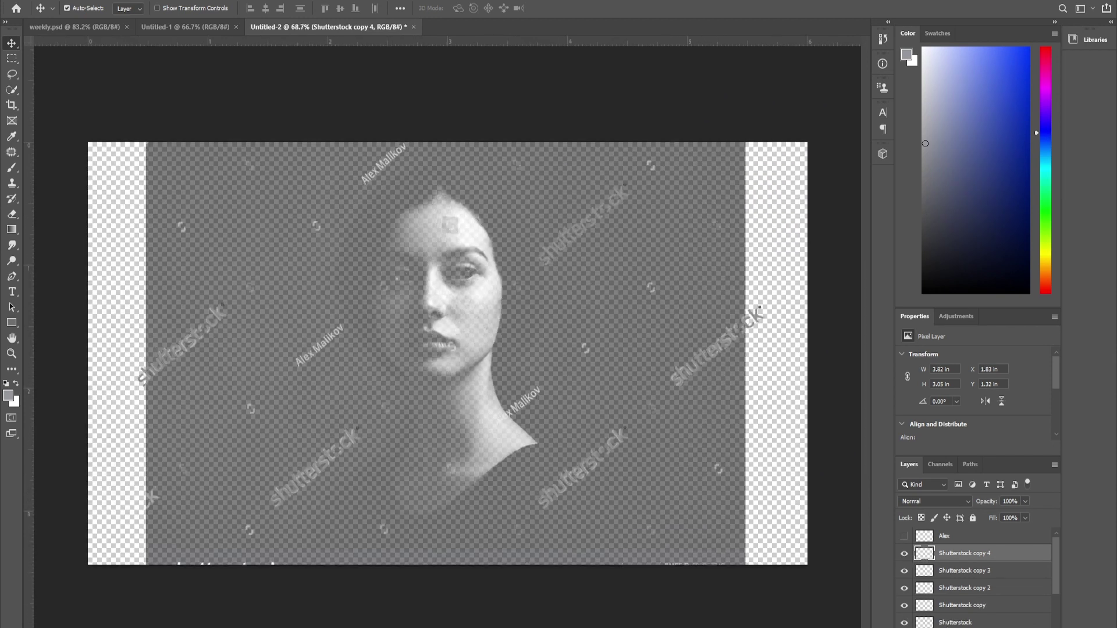
Step: Merge all the Shutterstock mark layers into one and switch visibility from it to the photographer-name mark layer
left_click(949, 623, "shift")
right_click(947, 621)
left_click(996, 466)
left_click(904, 552)
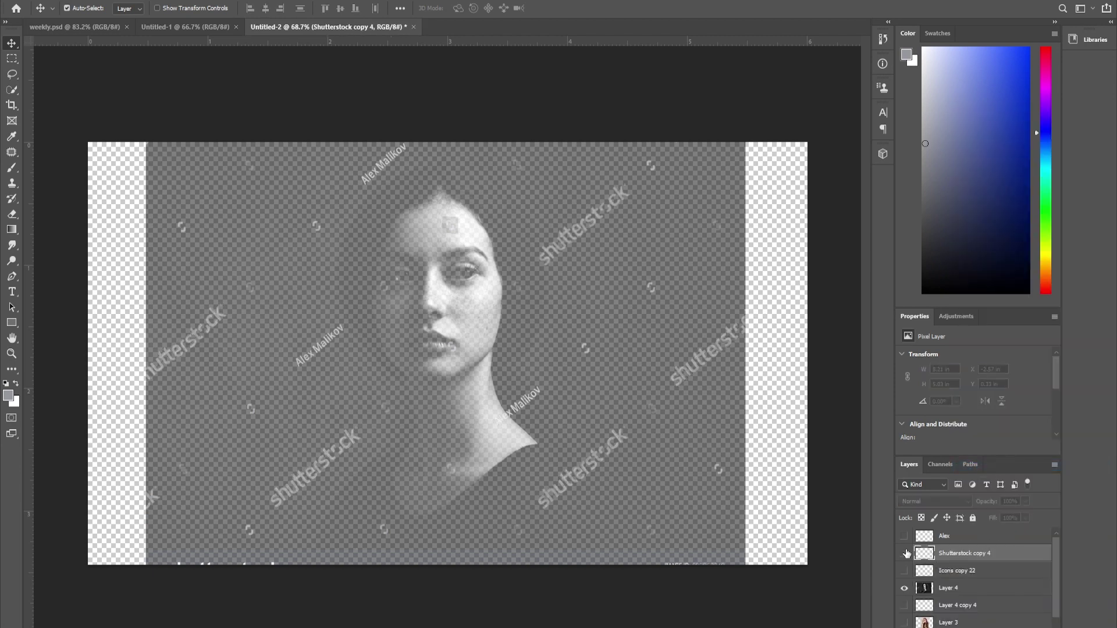
left_click(904, 553)
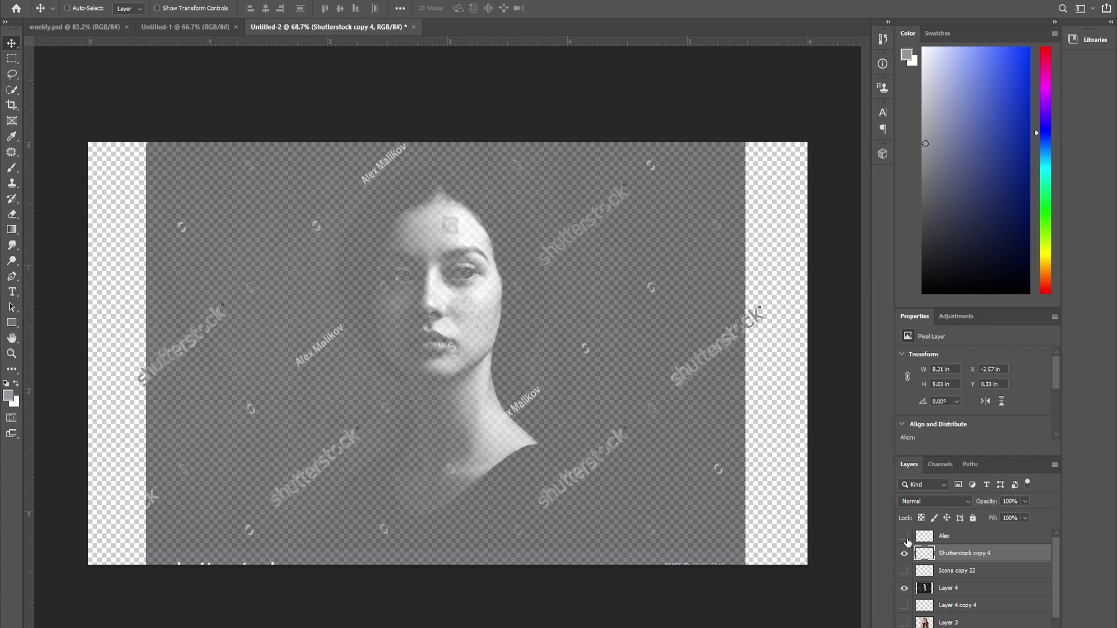
left_click(904, 553)
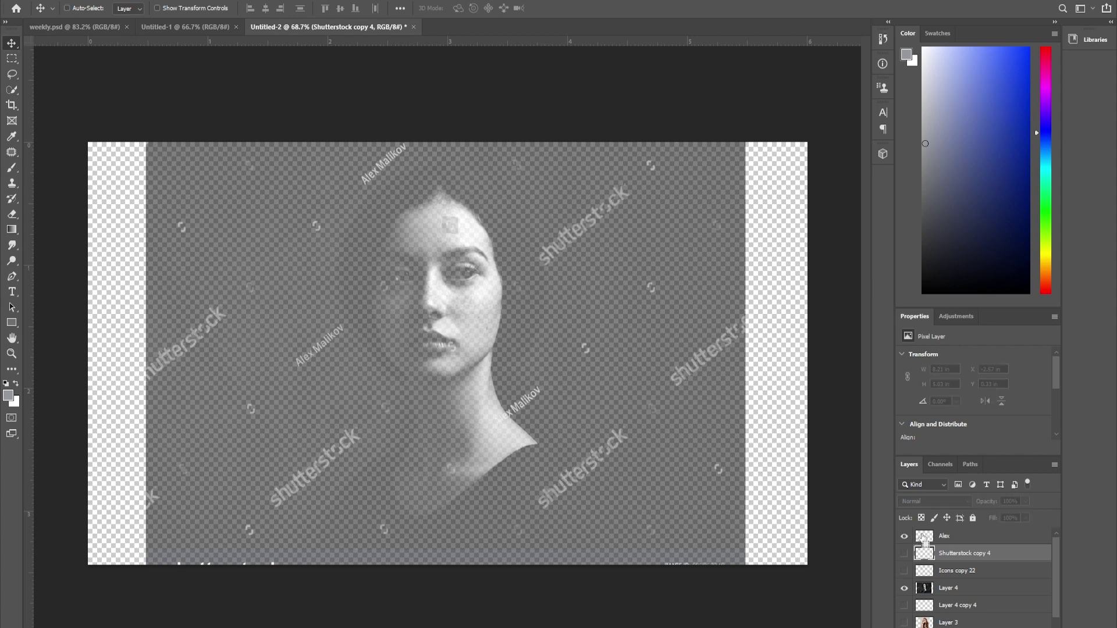
Step: Duplicate the photographer-name mark onto the watermark above the head and rotate the copy by about -1.22°
scroll(312, 349, "up", 3)
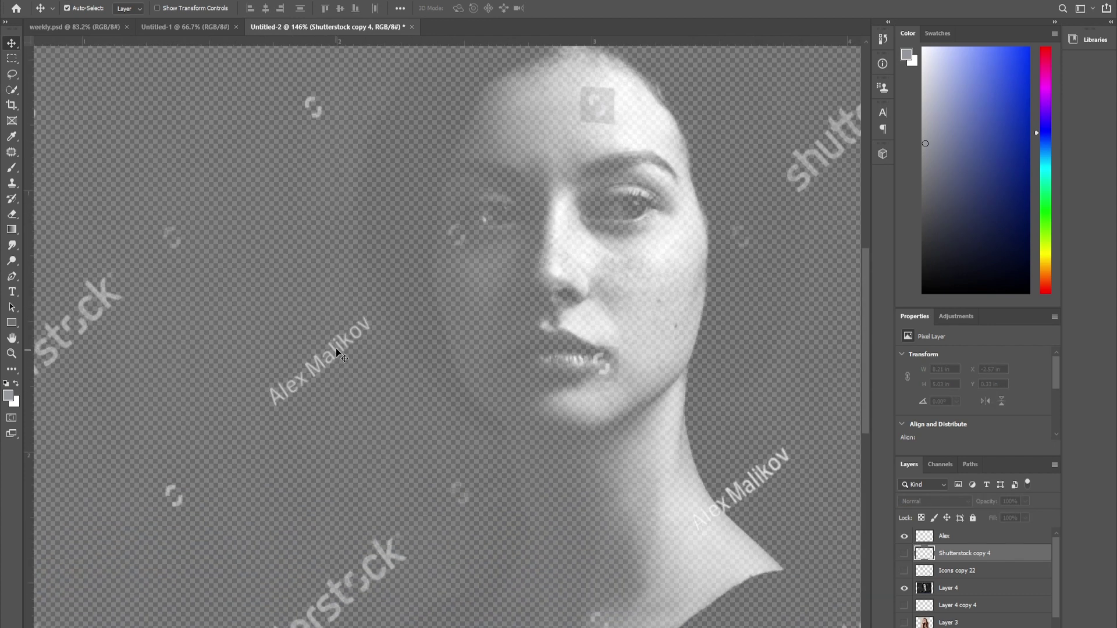
left_click_drag(336, 349, 407, 255)
scroll(393, 256, "up", 4)
key("ctrl+t")
scroll(408, 316, "down", 5)
left_click_drag(506, 212, 492, 213)
Step: Scale the upper name-mark copy to about 98% and move it into line with its watermark
scroll(407, 278, "up", 5)
mouse_move(406, 280)
left_mouse_down()
mouse_move(428, 316)
mouse_move(414, 281)
left_mouse_up()
left_click_drag(483, 202, 549, 128)
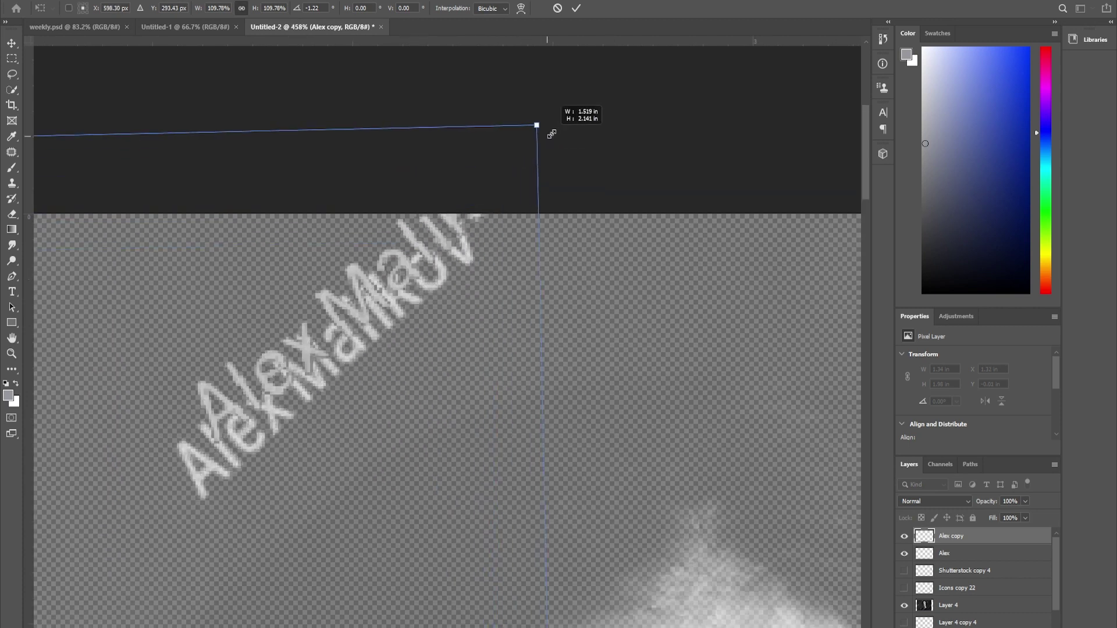
left_click_drag(416, 256, 368, 336)
left_click_drag(483, 207, 458, 250)
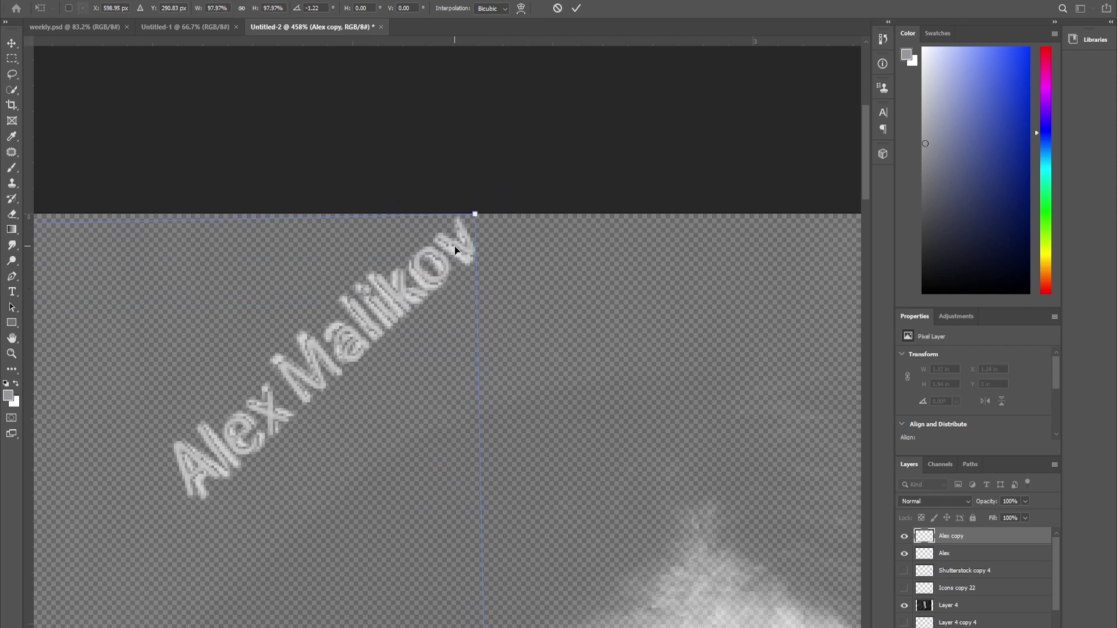
key("Return")
Step: Duplicate the name mark onto the watermark at the shoulder and rotate it about 2.13° to line up
key("ctrl+0")
left_click_drag(382, 143, 524, 413)
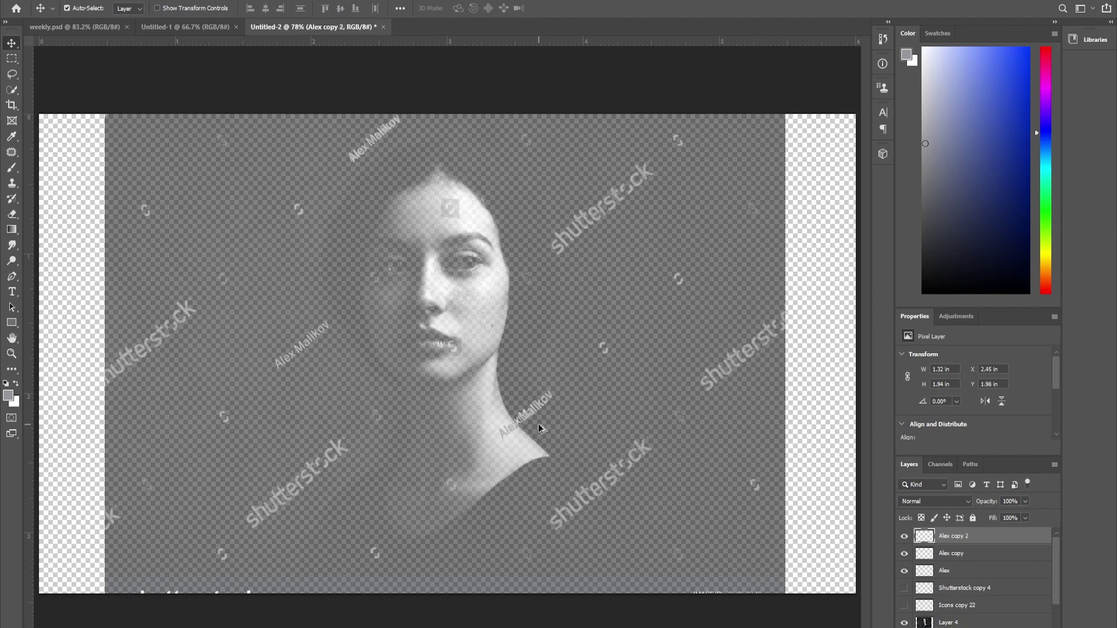
scroll(538, 423, "up", 10)
left_click_drag(550, 301, 554, 309)
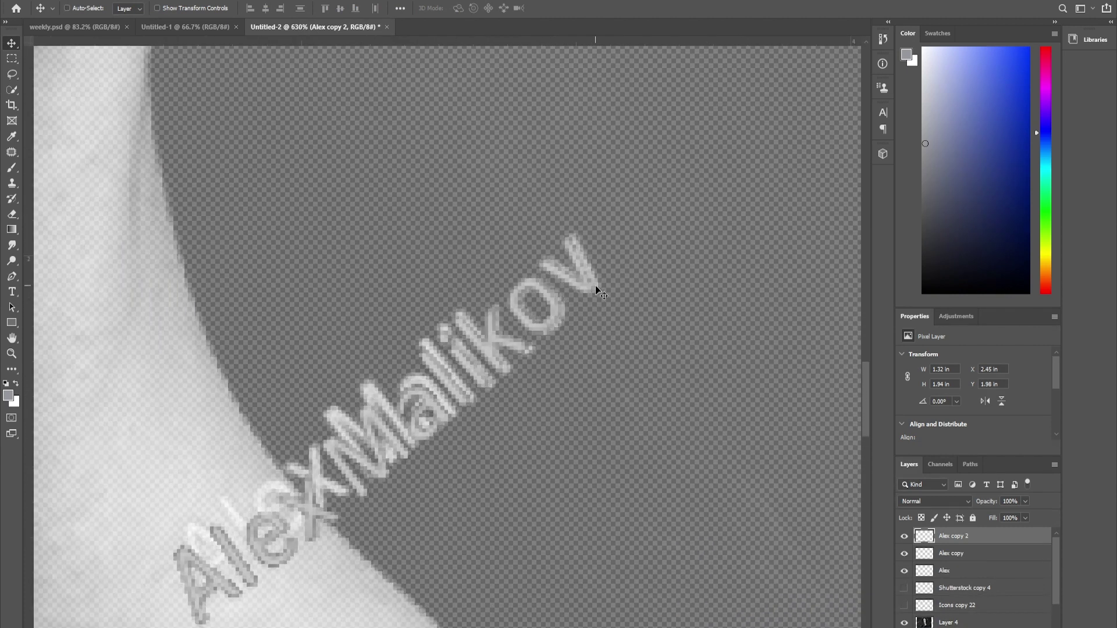
key("ctrl+t")
left_click_drag(623, 210, 655, 239)
left_click_drag(408, 447, 381, 407)
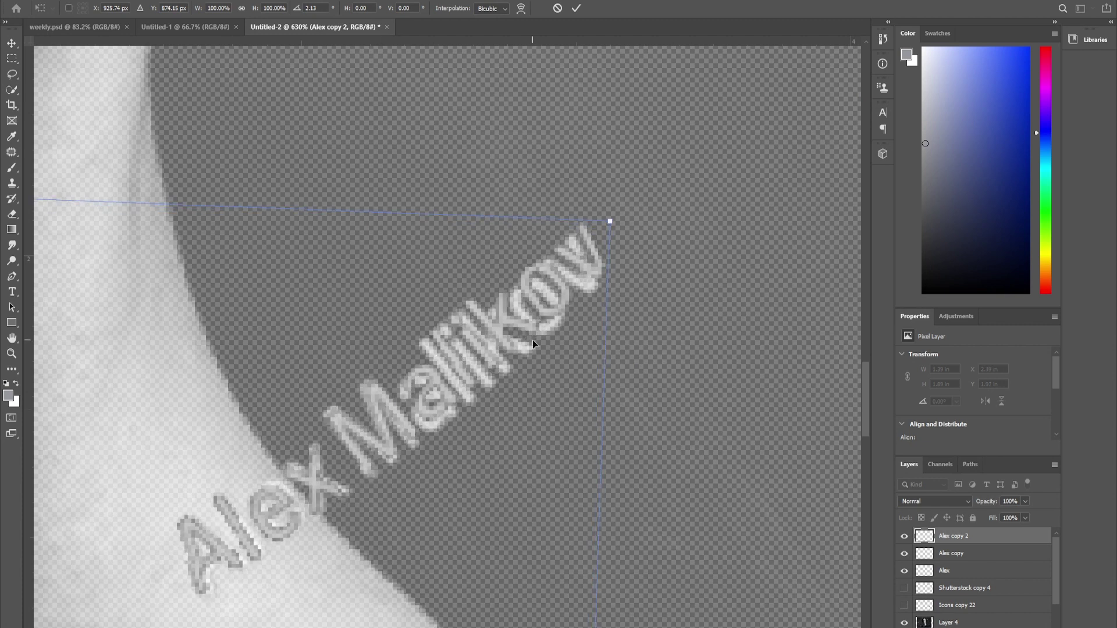
key("Return")
Step: Merge the three photographer-name mark layers into one layer
scroll(533, 340, "down", 10)
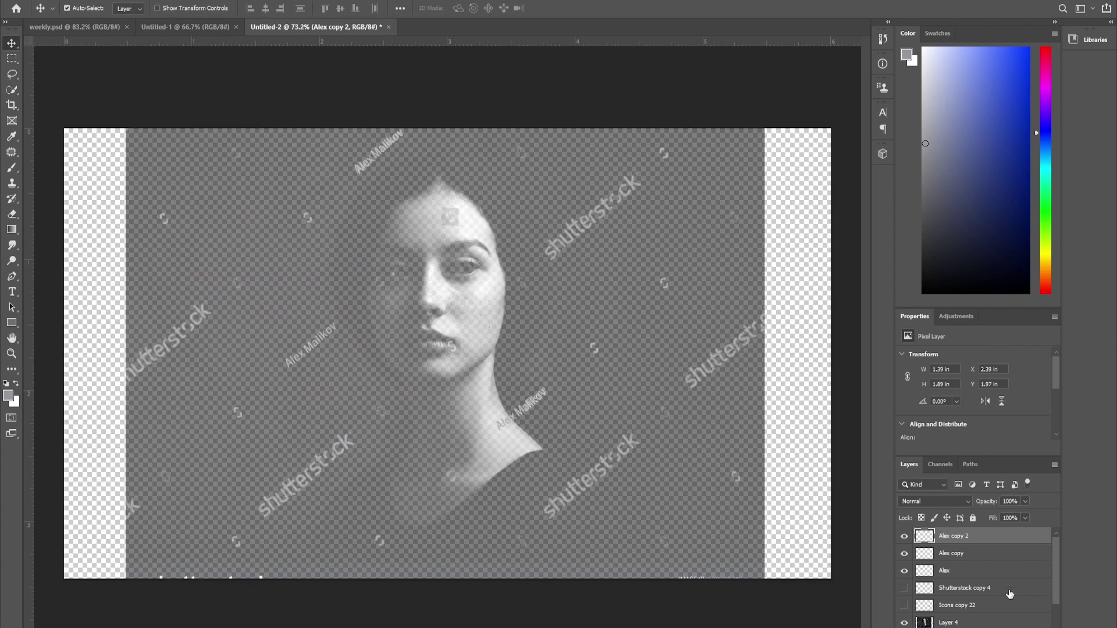
left_click(951, 573, "shift")
right_click(950, 572)
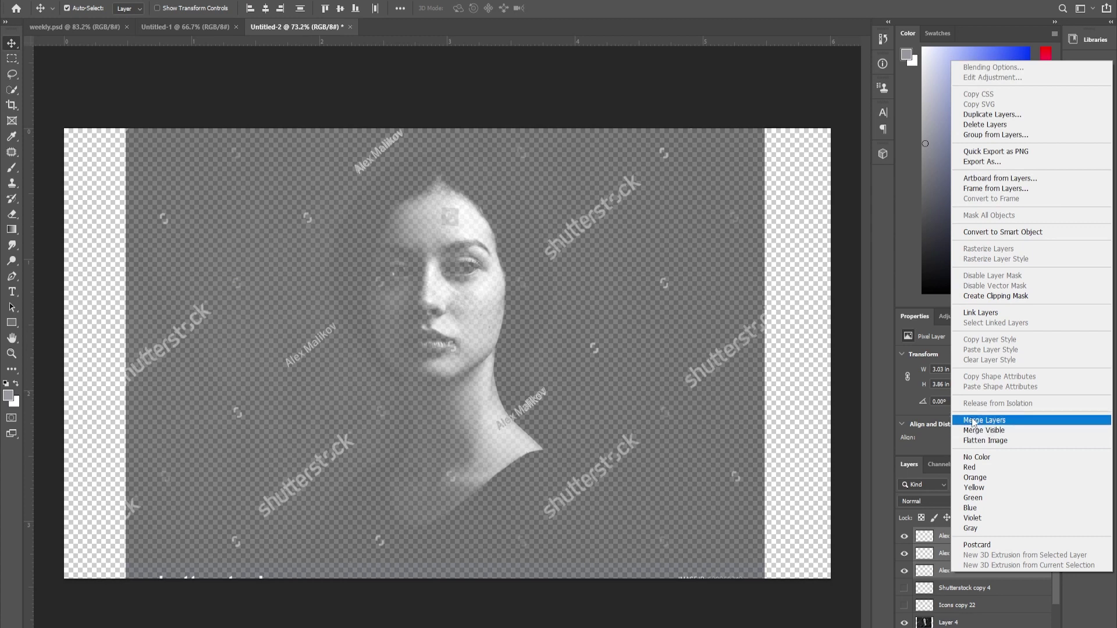
left_click(983, 420)
Step: Show the Shutterstock and icon mark layers and hide the portrait on Layer 4
left_click(904, 553)
left_click(904, 570)
left_click(904, 588)
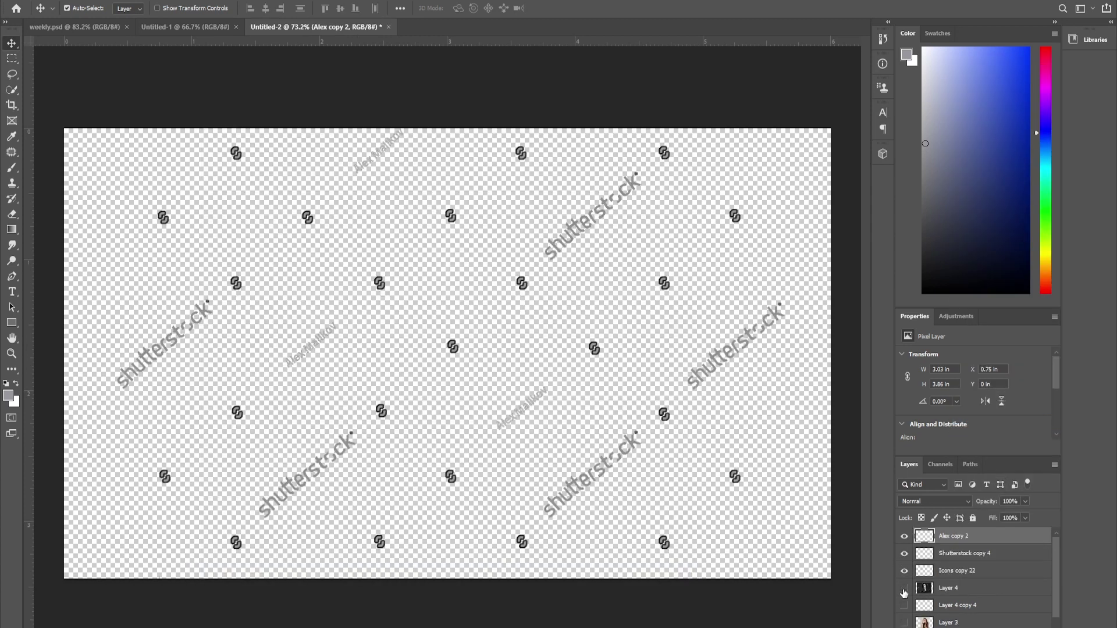
scroll(428, 337, "down", 3)
scroll(428, 338, "up", 2)
Step: Merge the photographer-name, Shutterstock and icon mark layers into a single layer
left_click(952, 573)
left_click(951, 538, "shift")
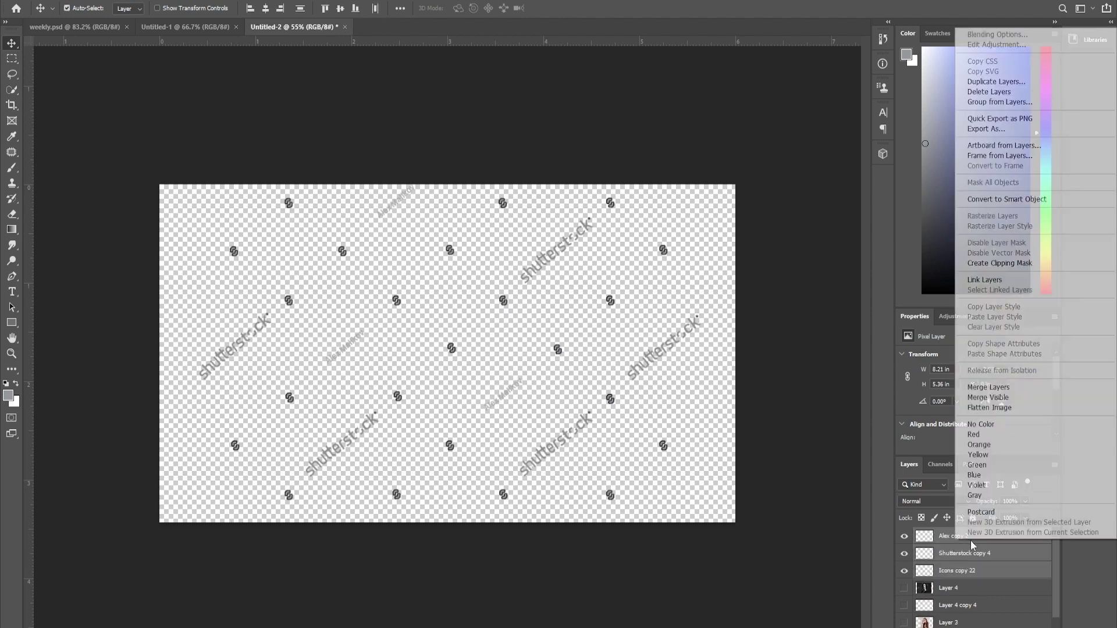
right_click(974, 576)
left_click(983, 391)
scroll(499, 386, "up", 1)
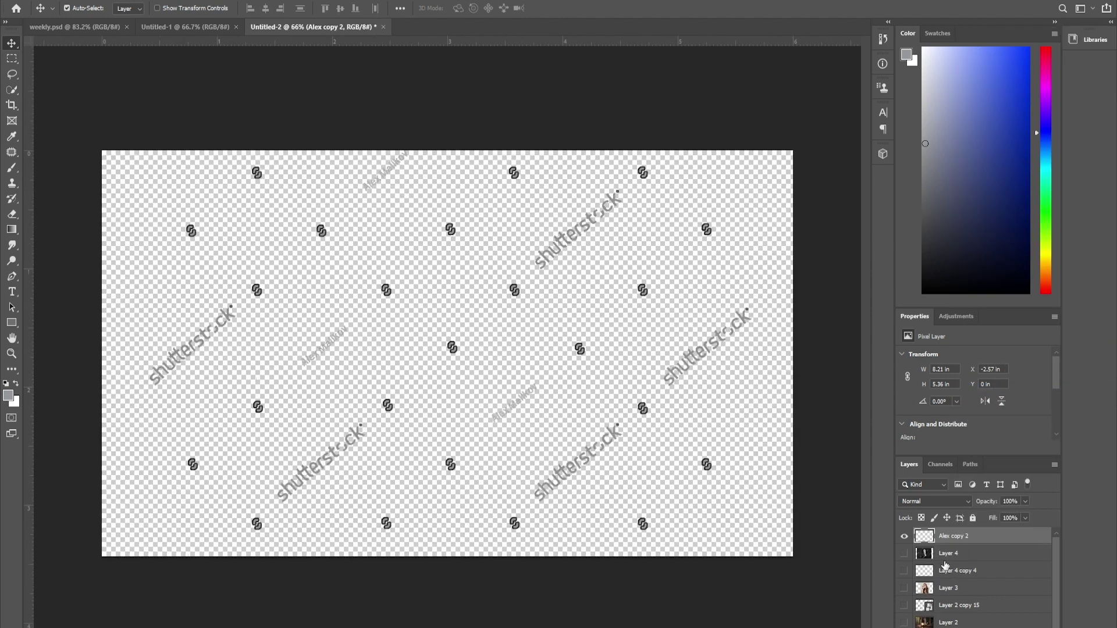
Step: Show Layer 4 at 100% opacity and load the merged marks layer as a selection over it
left_click(954, 553)
left_click(904, 553)
left_click(929, 536, "ctrl")
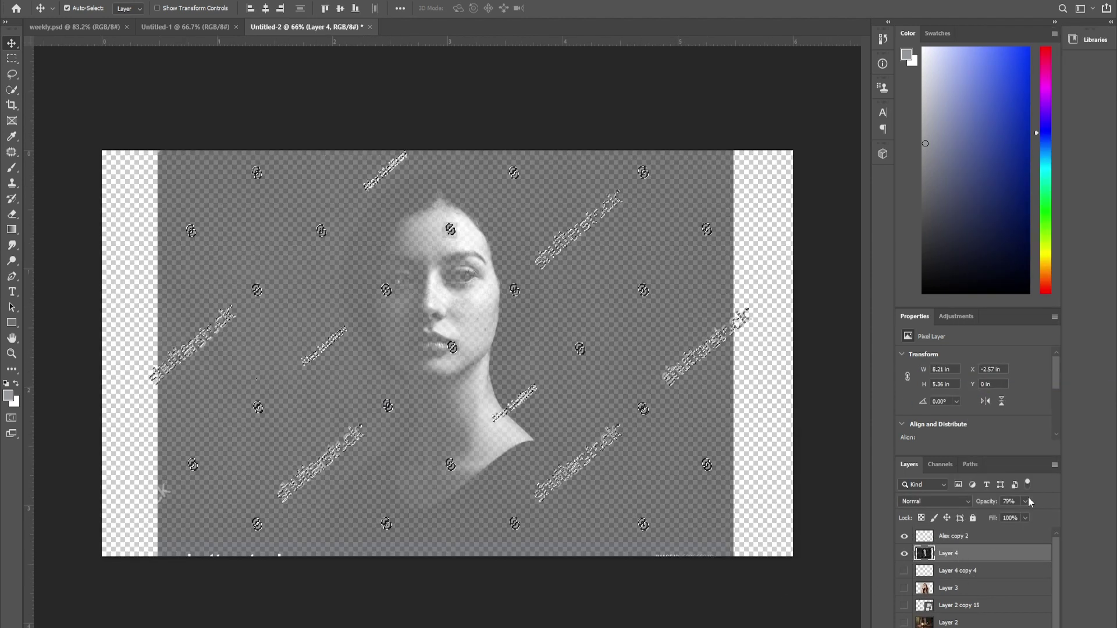
left_click_drag(987, 501, 1018, 501)
scroll(535, 245, "up", 7)
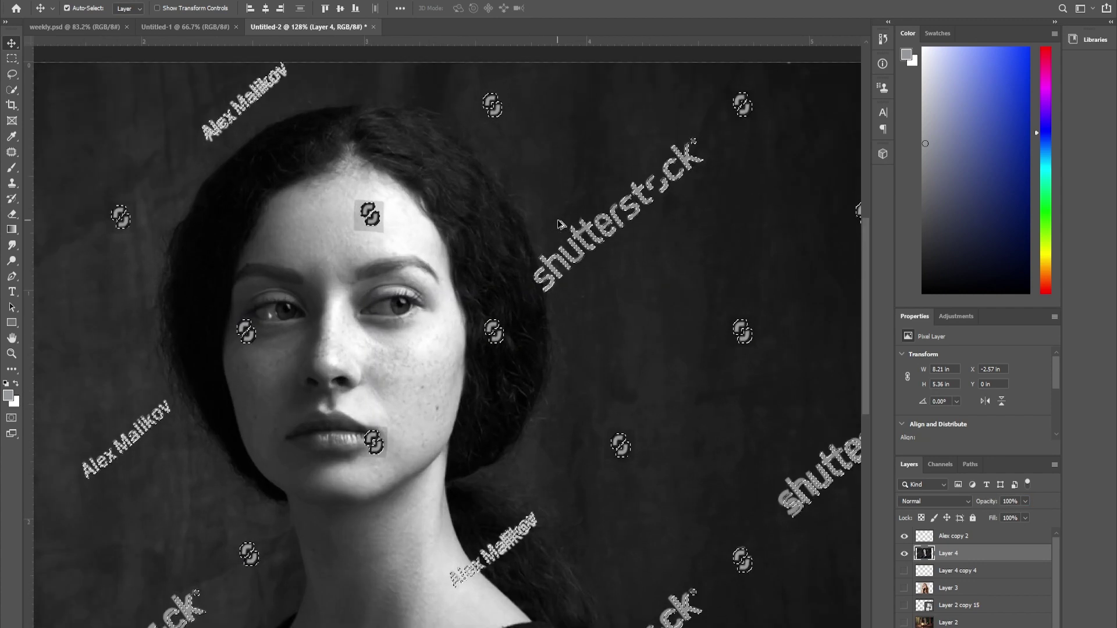
scroll(555, 220, "down", 4)
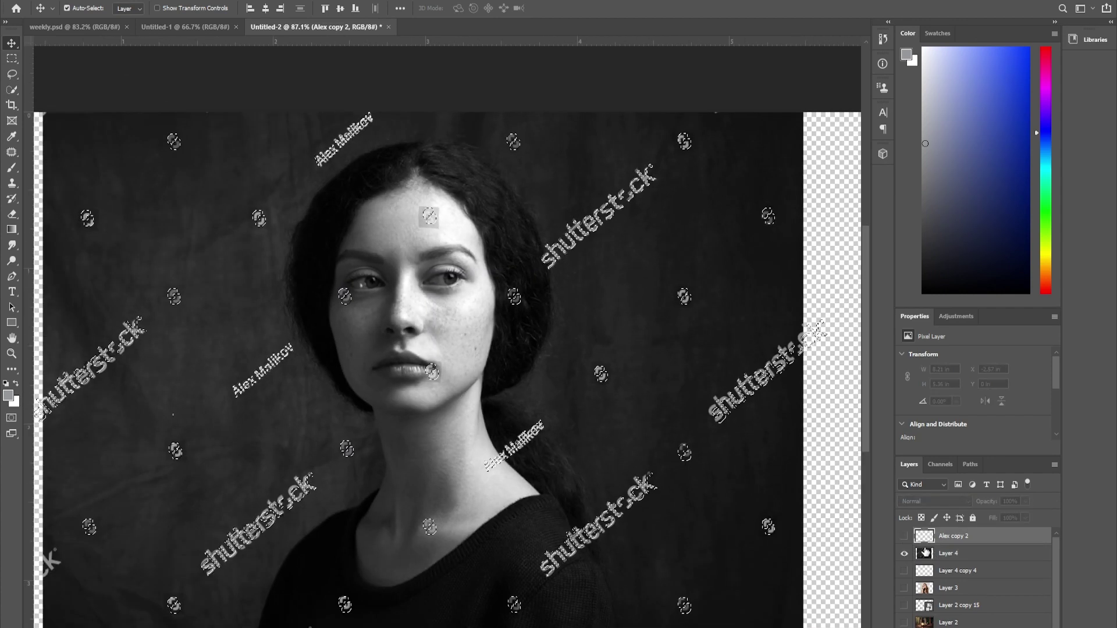
Step: Hide the merged marks layer and expand the watermark selection by 2 pixels
left_click(903, 535)
left_click(949, 537)
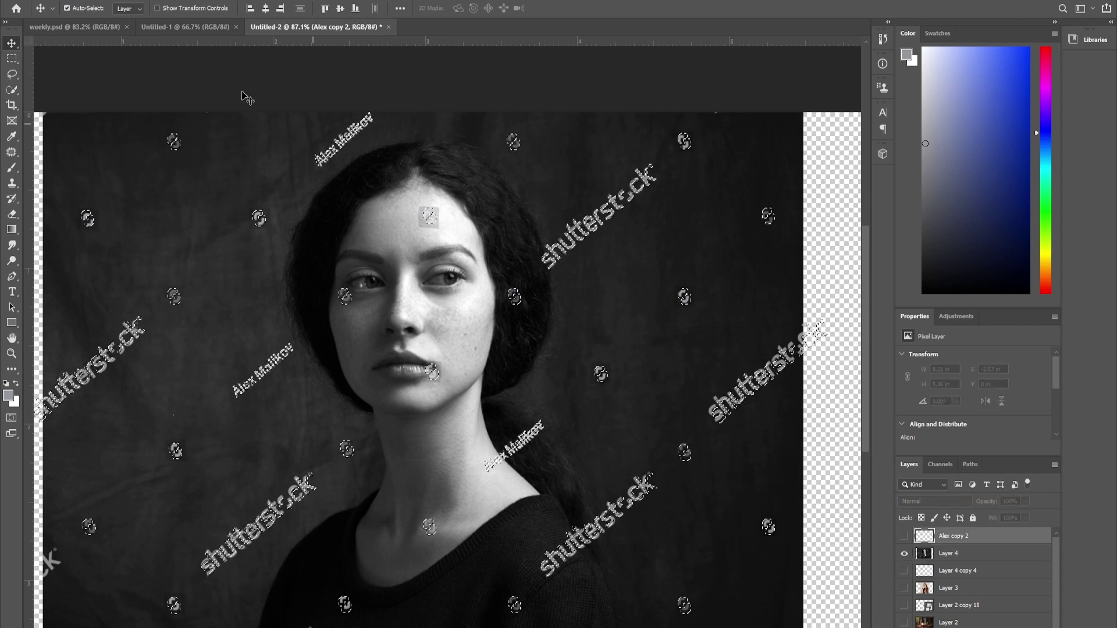
left_click(142, 1)
mouse_move(156, 171)
left_click(265, 193)
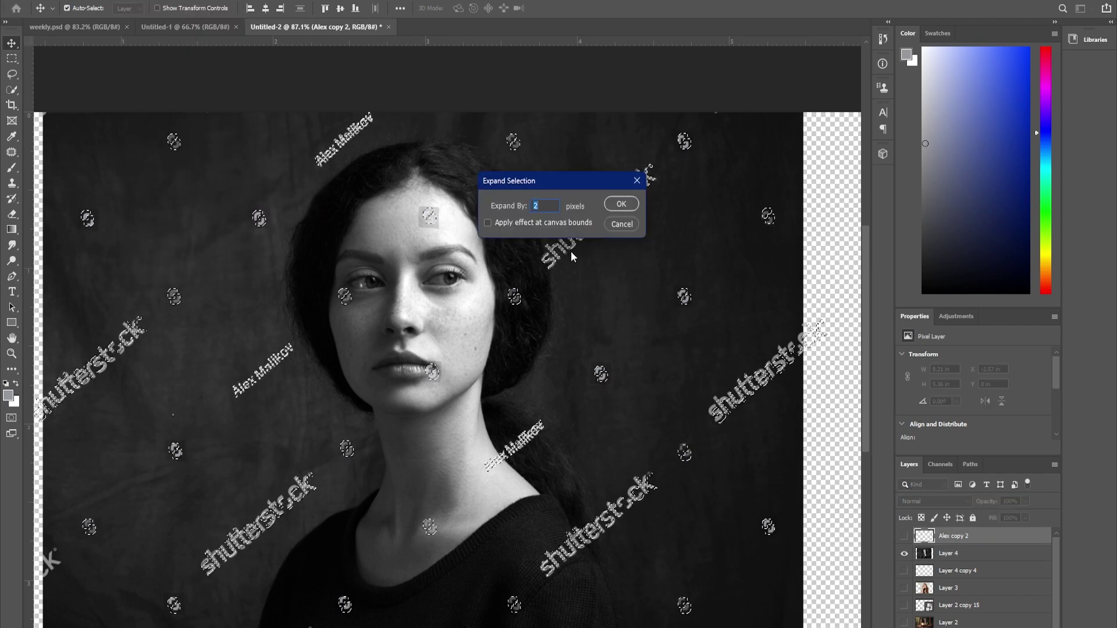
left_click(615, 199)
Step: Expand the watermark selection a second time so it surrounds the marks with more margin
left_click(175, 2)
mouse_move(160, 169)
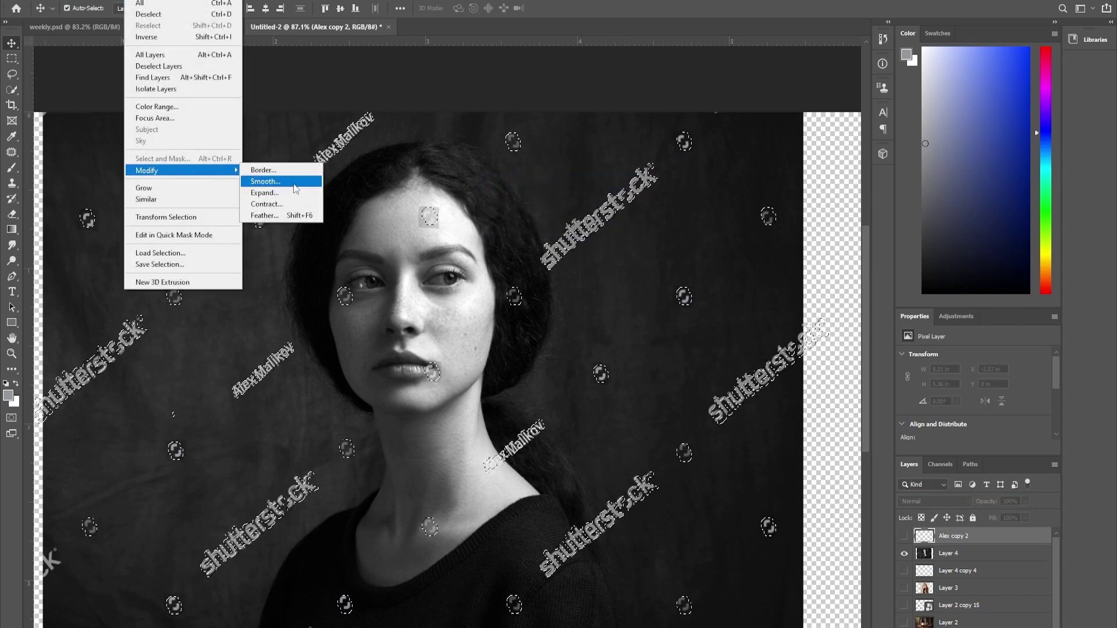
left_click(265, 193)
key("Return")
scroll(608, 227, "up", 9)
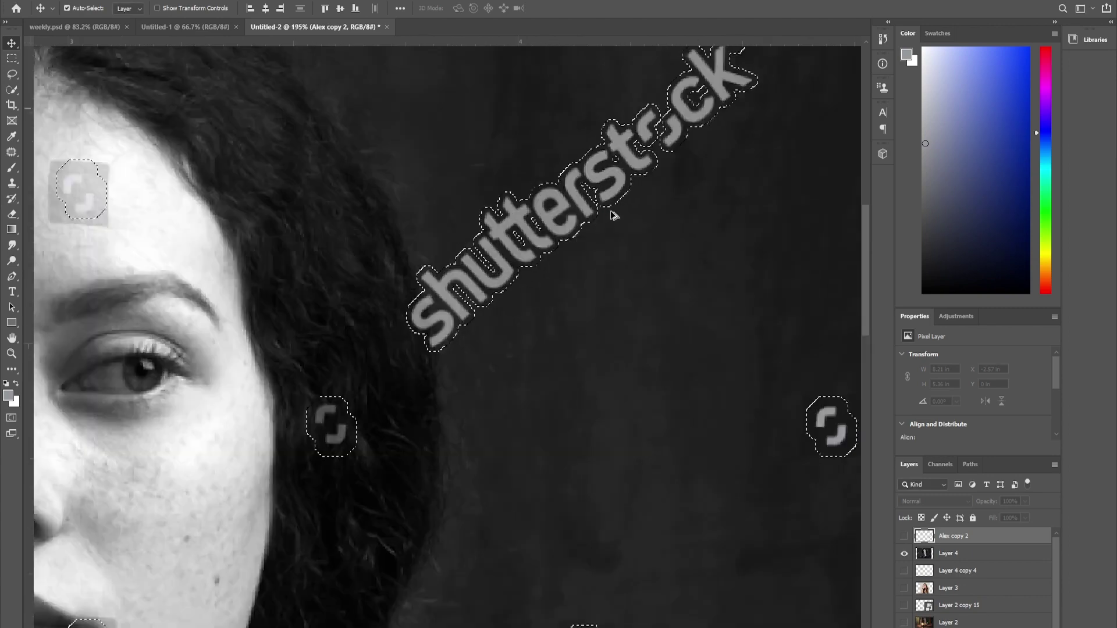
scroll(583, 227, "down", 10)
scroll(433, 343, "up", 2)
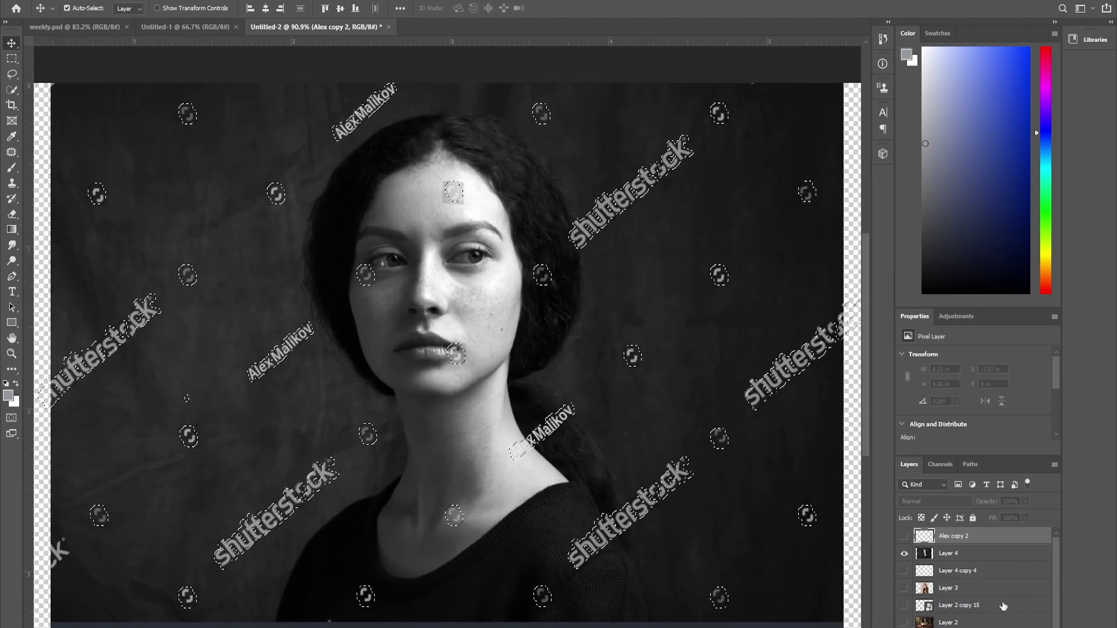
Step: Fill the selected watermarks on Layer 4 with Content-Aware contents, Color Adaptation on, Normal mode and 100% opacity
left_click(910, 555)
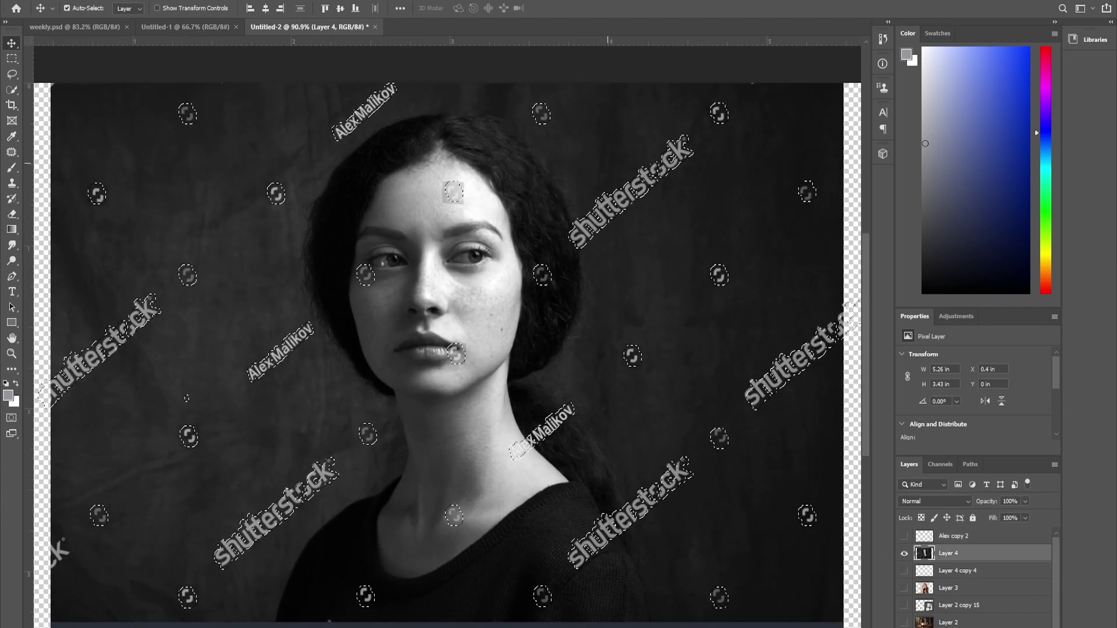
left_click(47, 1)
left_click(52, 176)
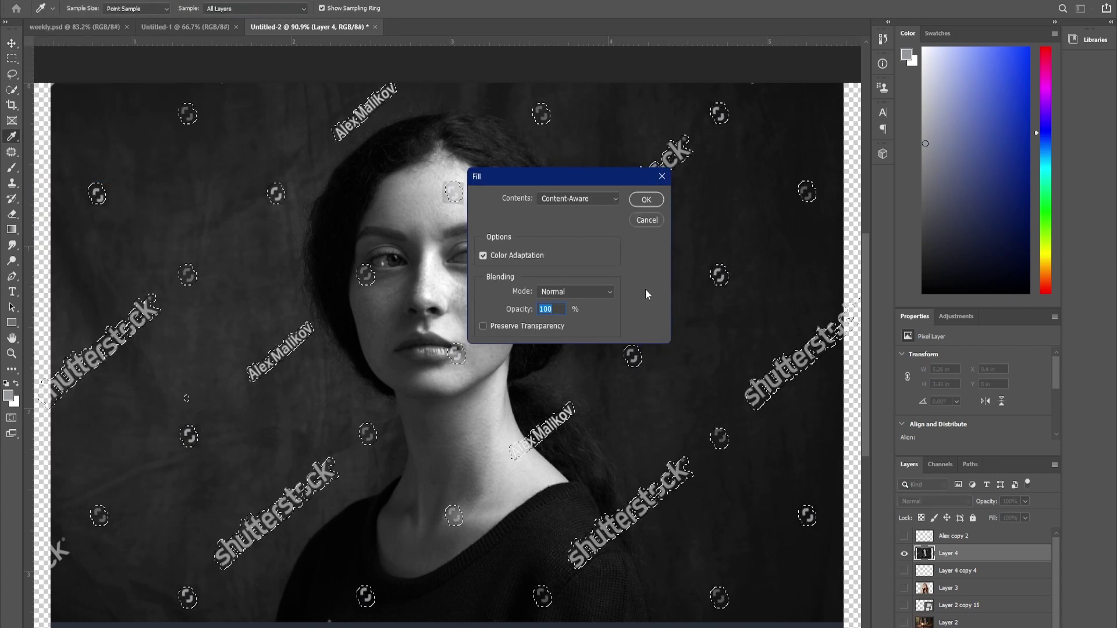
key("Return")
scroll(584, 355, "down", 2)
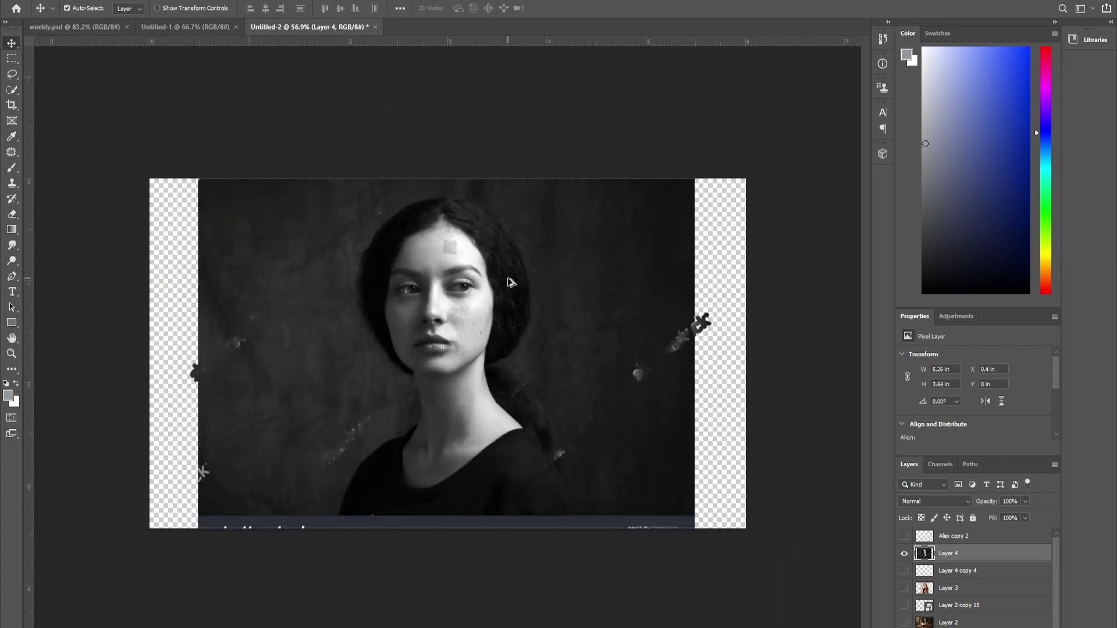
Step: Patch the wordmark remnants in the background left of the shoulder with clean backdrop from just above
scroll(329, 287, "up", 3)
scroll(353, 525, "up", 3)
left_click_drag(353, 525, 427, 339)
key("j")
left_click_drag(350, 402, 406, 351)
left_click_drag(375, 513, 269, 456)
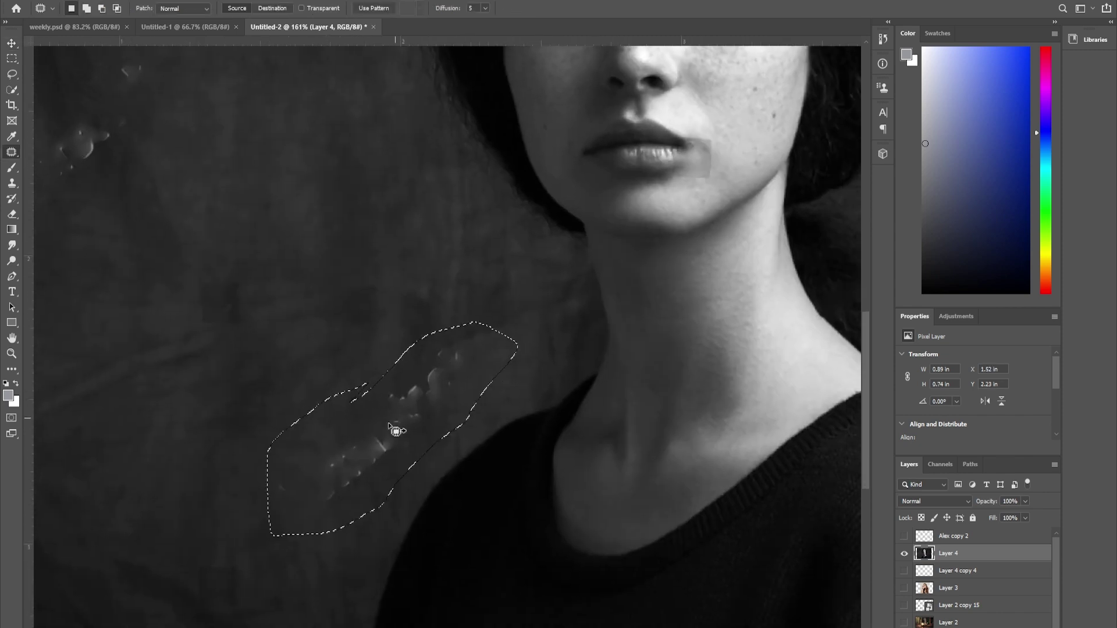
left_click_drag(390, 426, 391, 359)
key("ctrl+d")
Step: Patch the remaining specks in the backdrop left of the portrait and beside the top of the hair
mouse_move(226, 343)
left_mouse_down()
mouse_move(683, 508)
mouse_move(600, 520)
left_mouse_up()
mouse_move(549, 208)
left_mouse_down()
mouse_move(412, 311)
mouse_move(504, 340)
left_mouse_up()
key("ctrl+d")
left_click_drag(643, 187, 286, 510)
left_click_drag(475, 284, 526, 269)
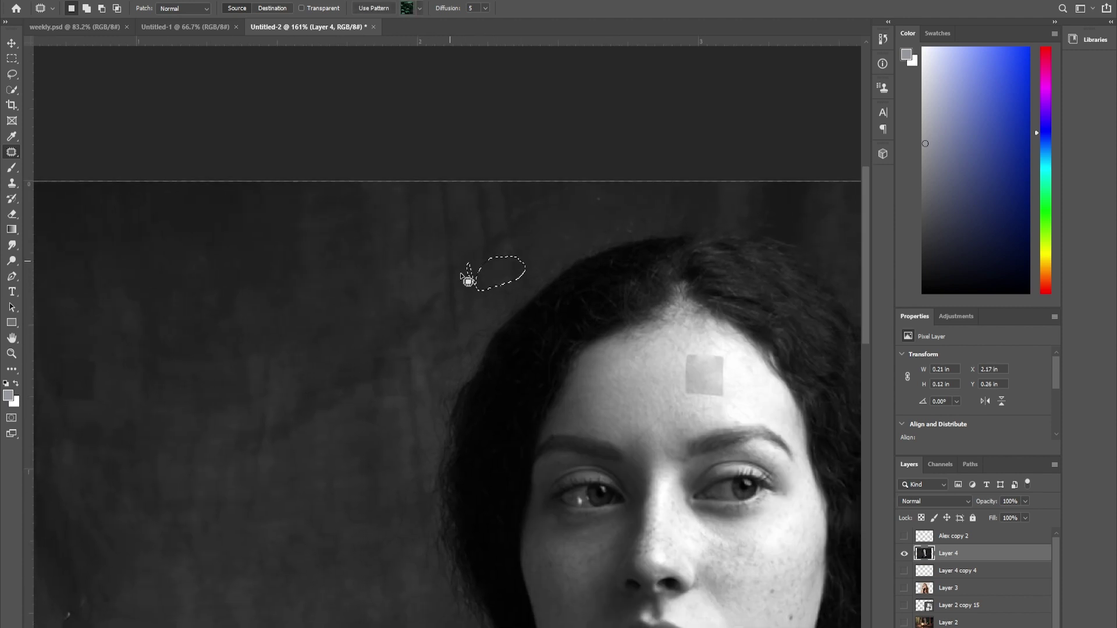
key("ctrl+d")
Step: Patch the square watermark remnant on the forehead with clean skin
left_click_drag(685, 375, 289, 340)
scroll(284, 317, "up", 3)
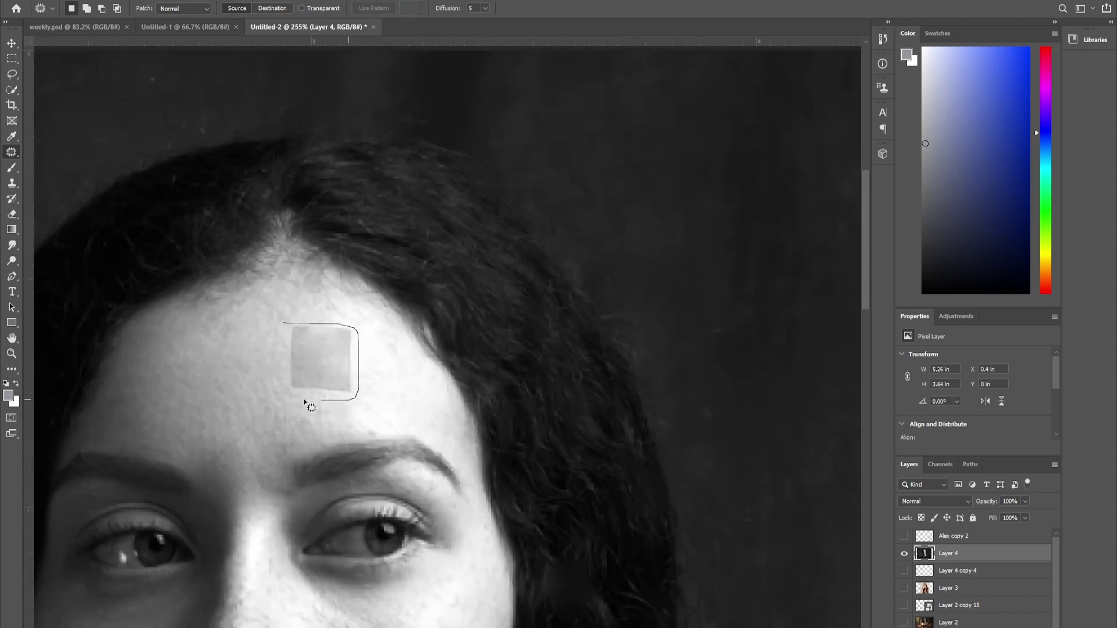
scroll(339, 299, "down", 5)
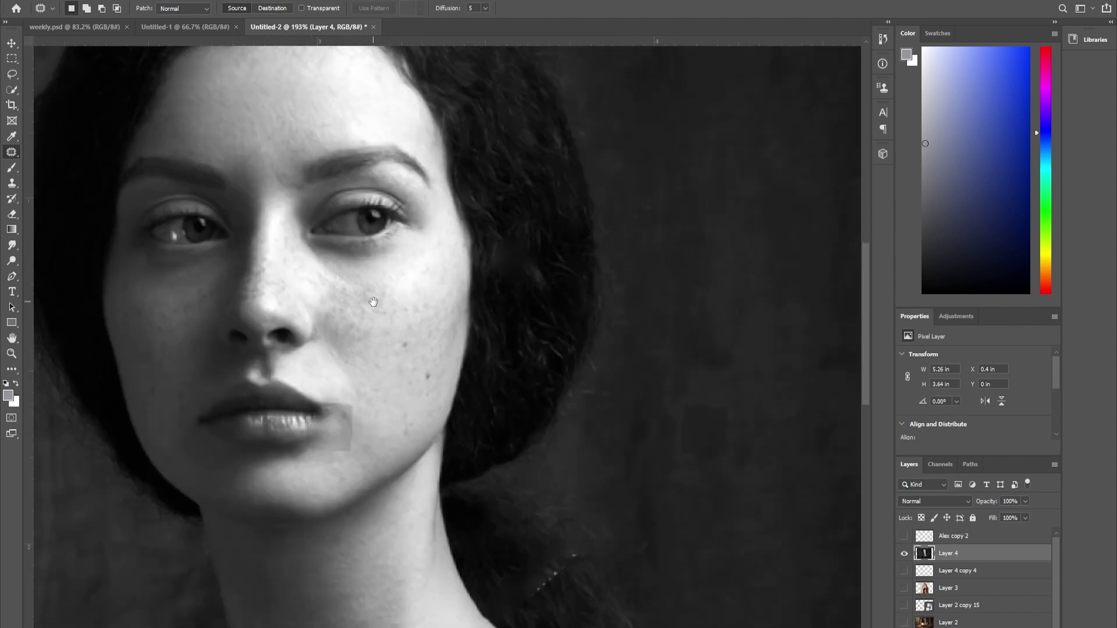
Step: Clone nearby skin over the square remnant beside the corner of the mouth with the Clone Stamp tool
scroll(310, 442, "up", 6)
scroll(311, 444, "up", 3)
key("s")
mouse_move(482, 343)
left_mouse_down()
mouse_move(410, 331)
mouse_move(406, 407)
left_mouse_up()
left_click(373, 312, "alt")
left_click_drag(424, 384, 435, 391)
mouse_move(442, 410)
left_mouse_down()
mouse_move(434, 424)
mouse_move(396, 422)
mouse_move(329, 445)
left_mouse_up()
Step: Rebuild the lip edge and mouth corner on the portrait with short Clone Stamp strokes
scroll(321, 380, "down", 1)
left_click_drag(255, 374, 302, 376)
left_click_drag(302, 375, 281, 376)
left_click_drag(351, 374, 388, 370)
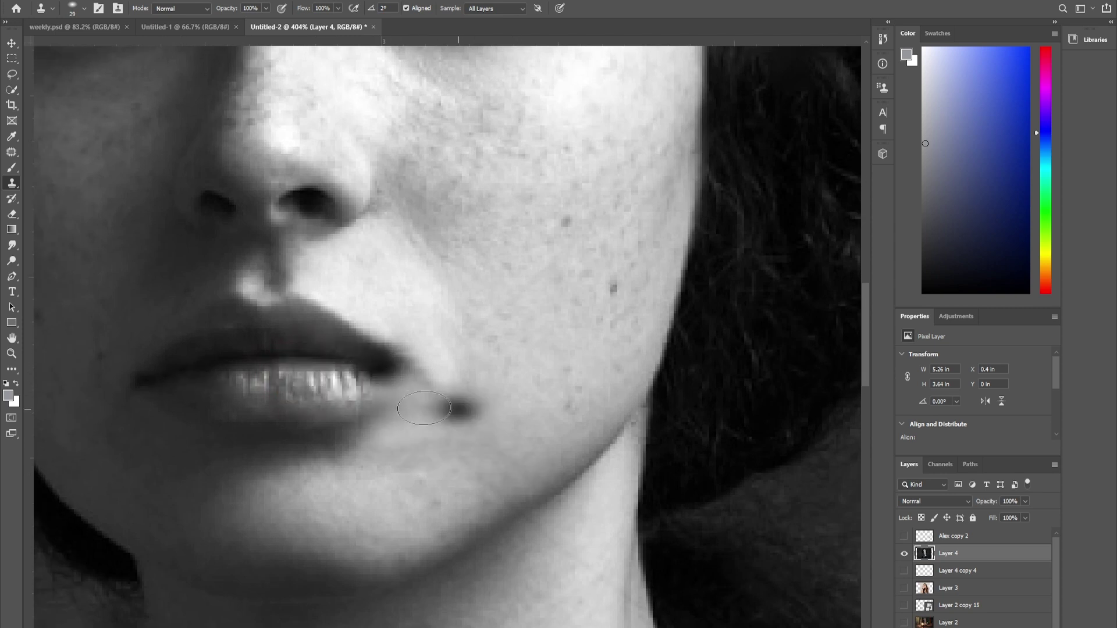
scroll(408, 440, "down", 5)
scroll(704, 404, "down", 2)
scroll(706, 413, "up", 3)
Step: Patch the wordmark remnants near the portrait's right edge with the dark backdrop above them
key("j")
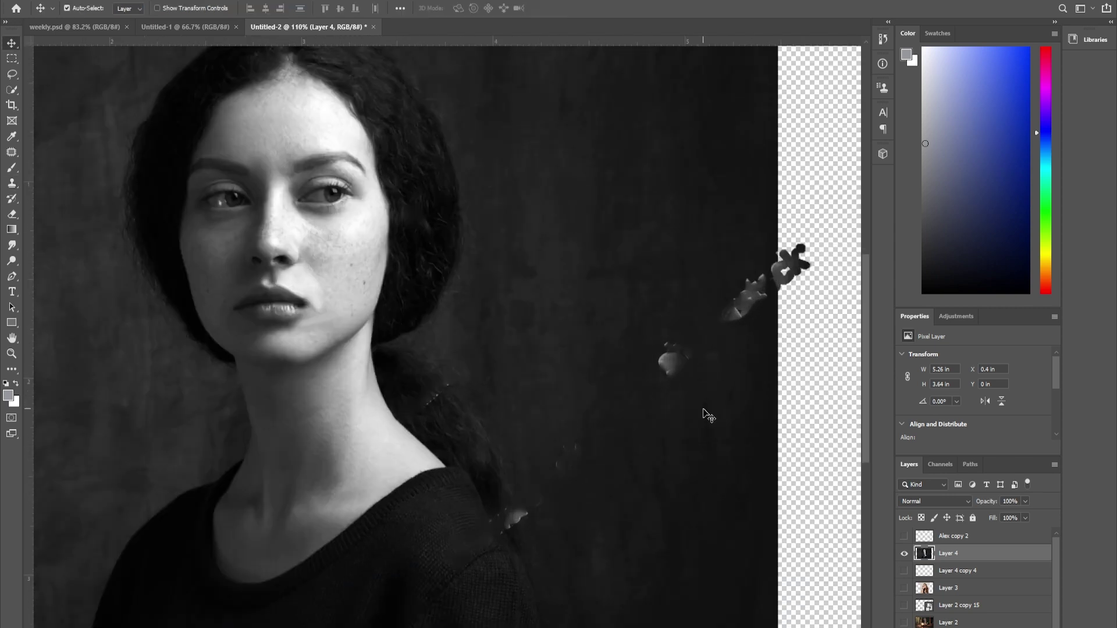
left_click_drag(622, 349, 625, 353)
left_click_drag(673, 327, 673, 202)
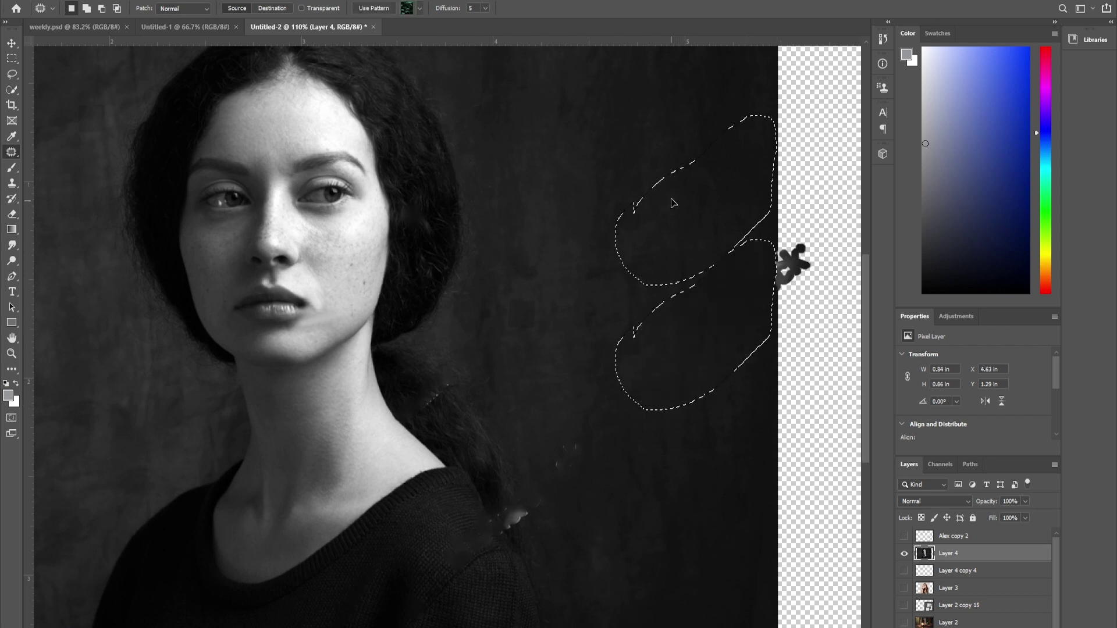
Step: Patch the bright wordmark remnants across the sweater's shoulder and the hair beside it
scroll(537, 536, "up", 4)
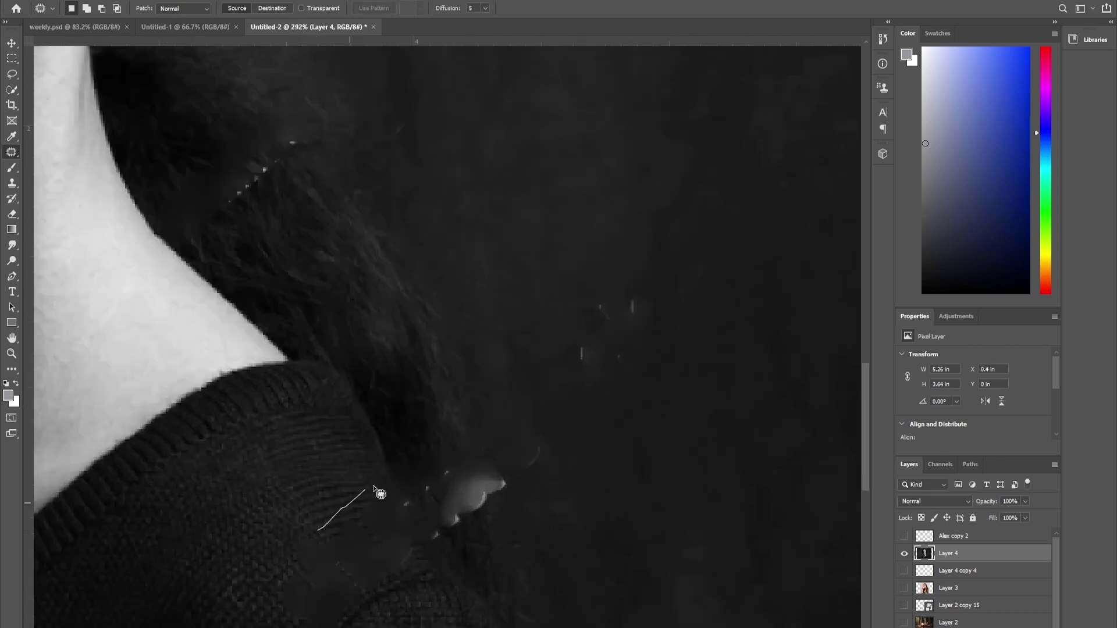
left_click_drag(292, 522, 341, 512)
scroll(389, 407, "down", 2)
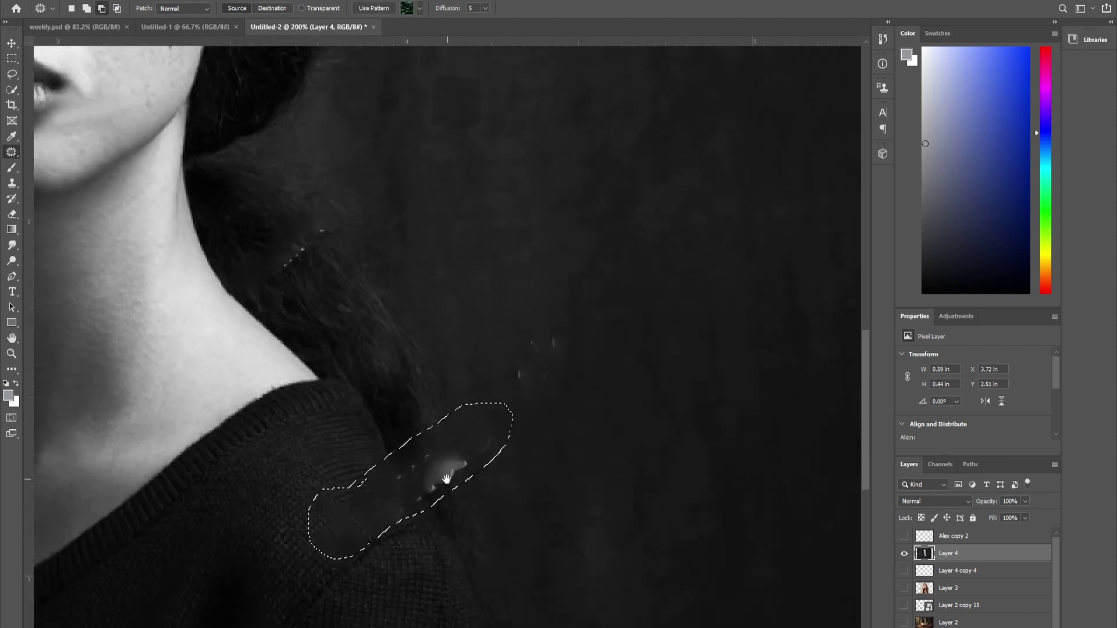
mouse_move(428, 492)
left_mouse_down()
mouse_move(419, 384)
mouse_move(397, 375)
left_mouse_up()
key("ctrl+d")
scroll(297, 407, "up", 3)
scroll(364, 384, "down", 2)
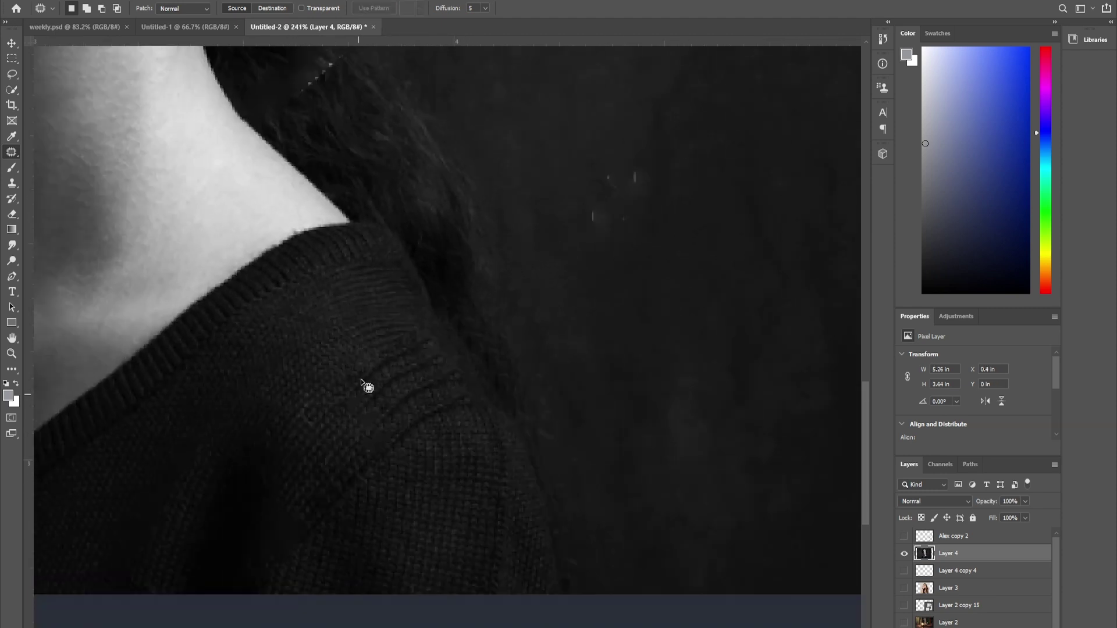
Step: Clone clean knit texture over the leftover smudges on the sweater's shoulder with the Clone Stamp tool
scroll(352, 366, "up", 2)
key("s")
left_click_drag(438, 338, 367, 392)
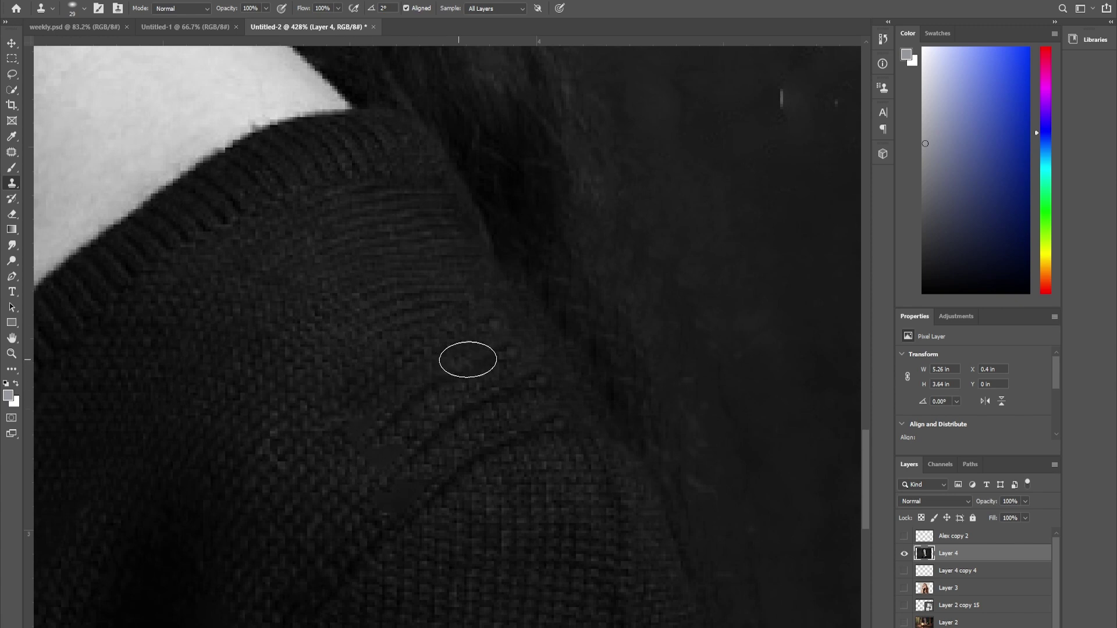
scroll(466, 414, "down", 3)
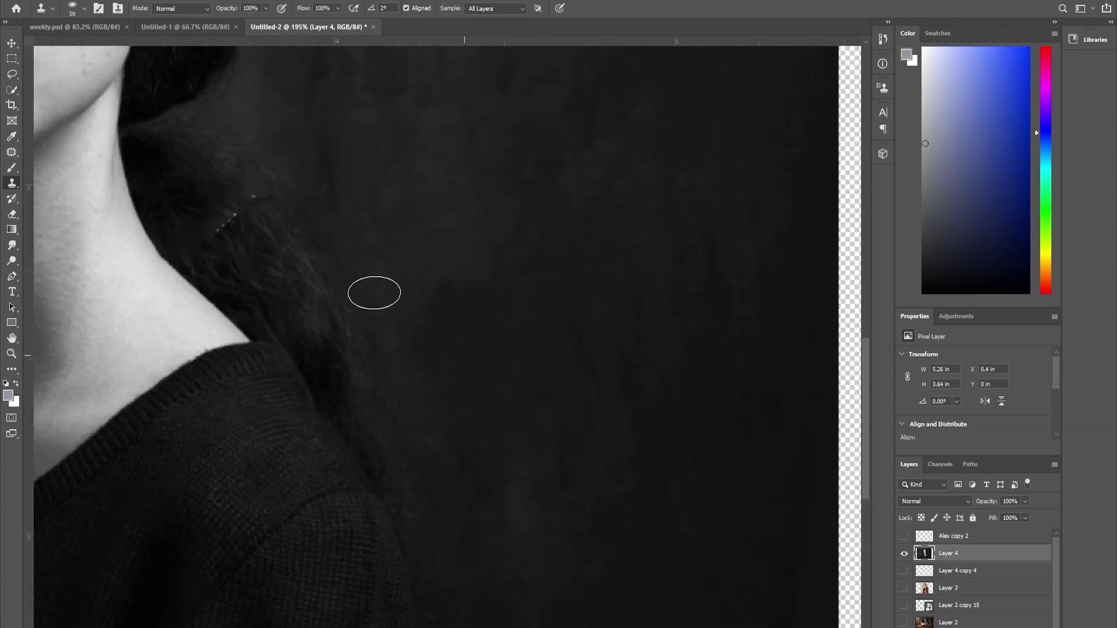
Step: Patch the dotted watermark remnants in the hair beside the neck with clean hair
scroll(374, 293, "up", 2)
scroll(239, 249, "down", 1)
key("j")
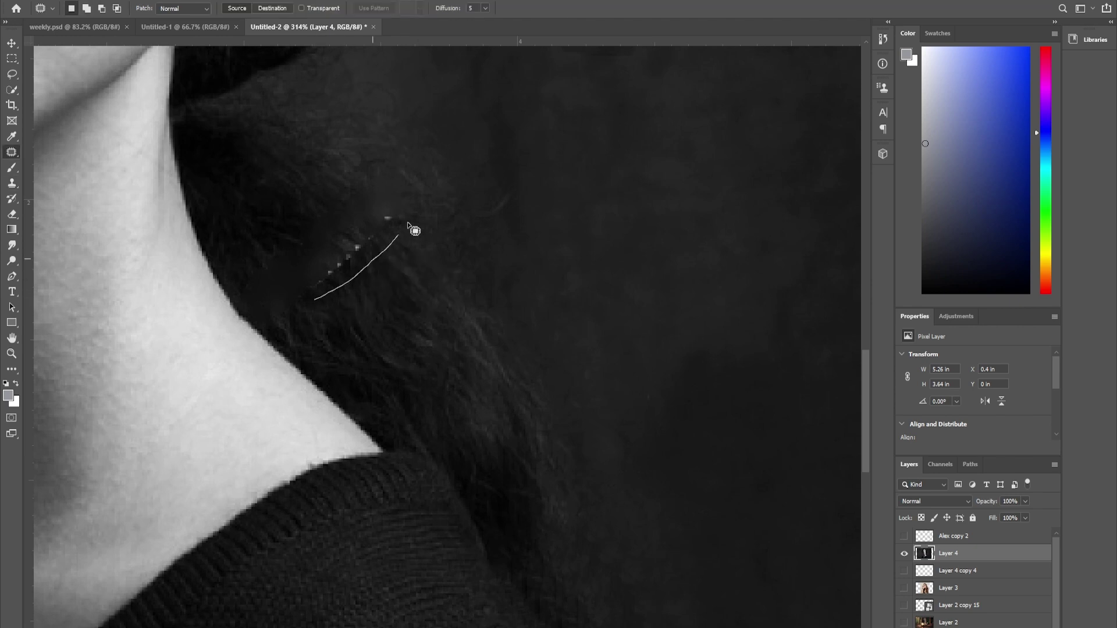
left_click_drag(284, 271, 318, 308)
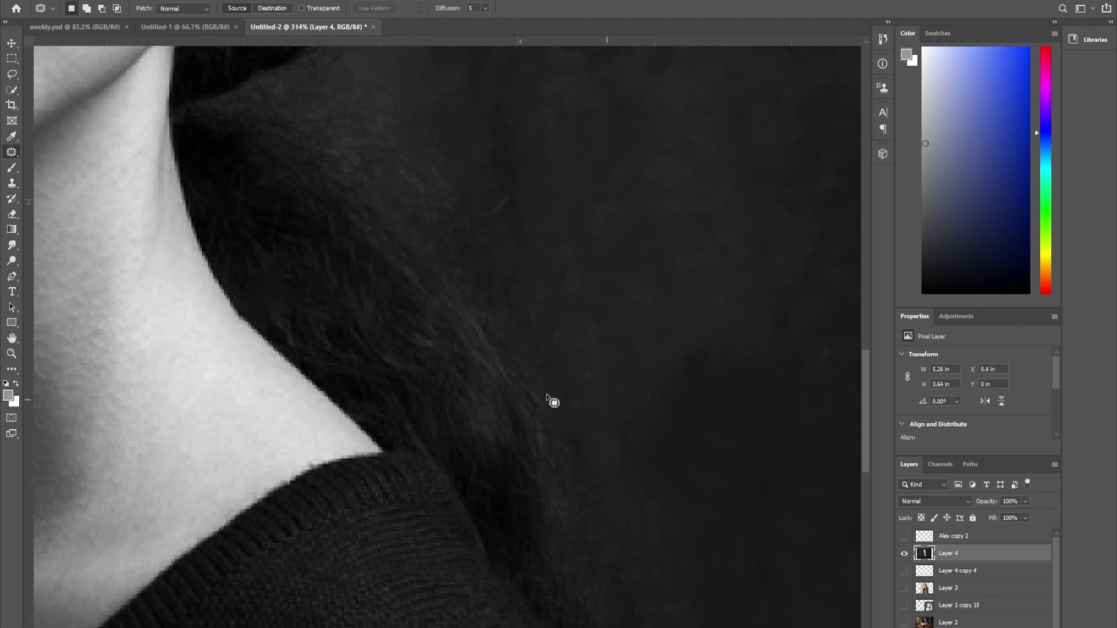
scroll(546, 397, "down", 8)
scroll(499, 327, "up", 1)
scroll(494, 310, "down", 1)
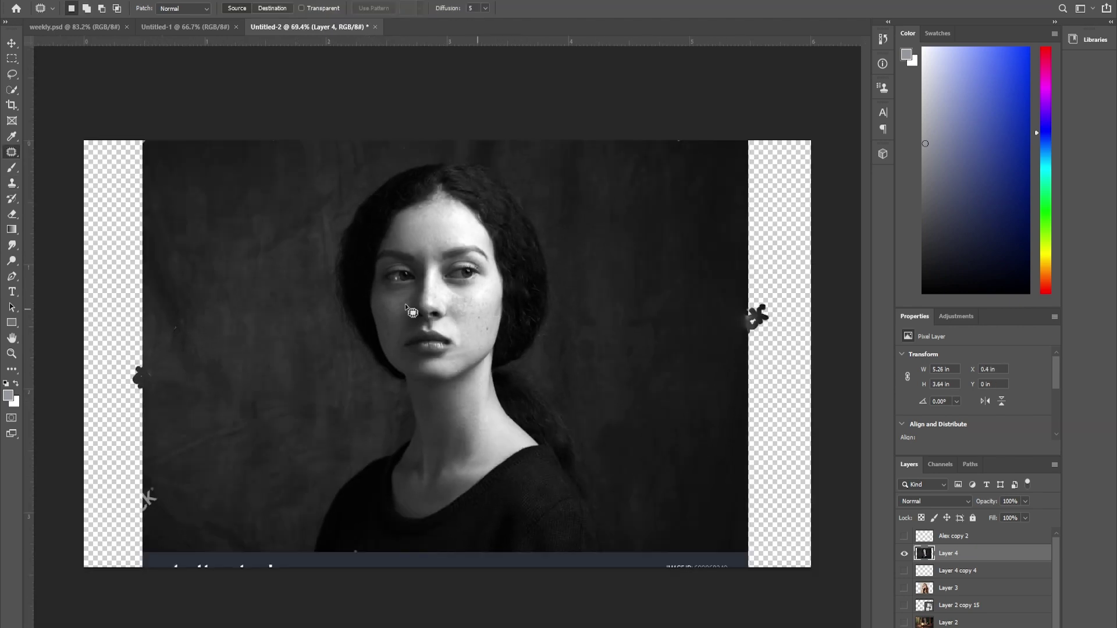
Step: Trim the portrait layer to a rectangle just inside its edges, deleting the border leftovers and the bottom caption strip
key("m")
left_click_drag(154, 147, 742, 550)
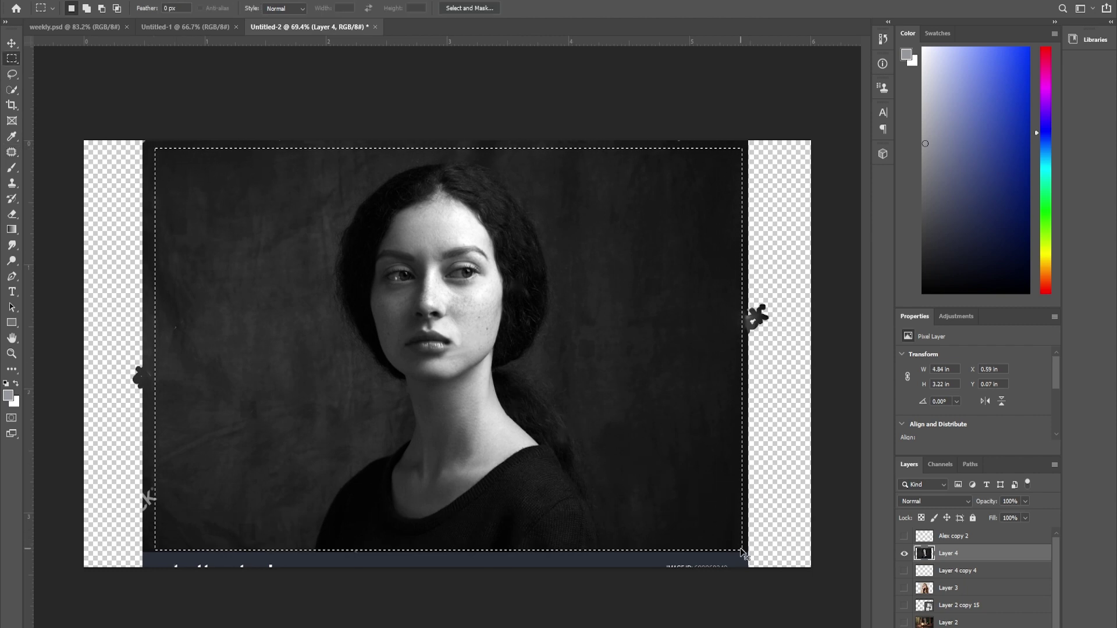
key("ctrl+shift+i")
key("Delete")
key("ctrl+d")
key("v")
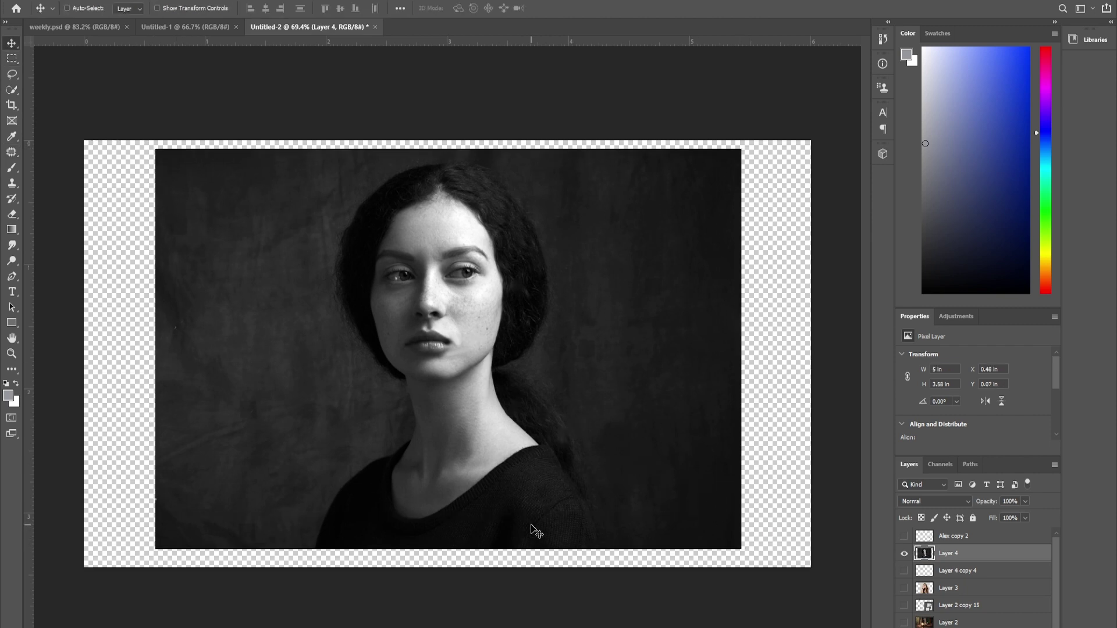
Step: Scale the trimmed portrait up to 127.73% so it fills the whole canvas
key("ctrl+t")
left_click_drag(748, 593, 831, 627)
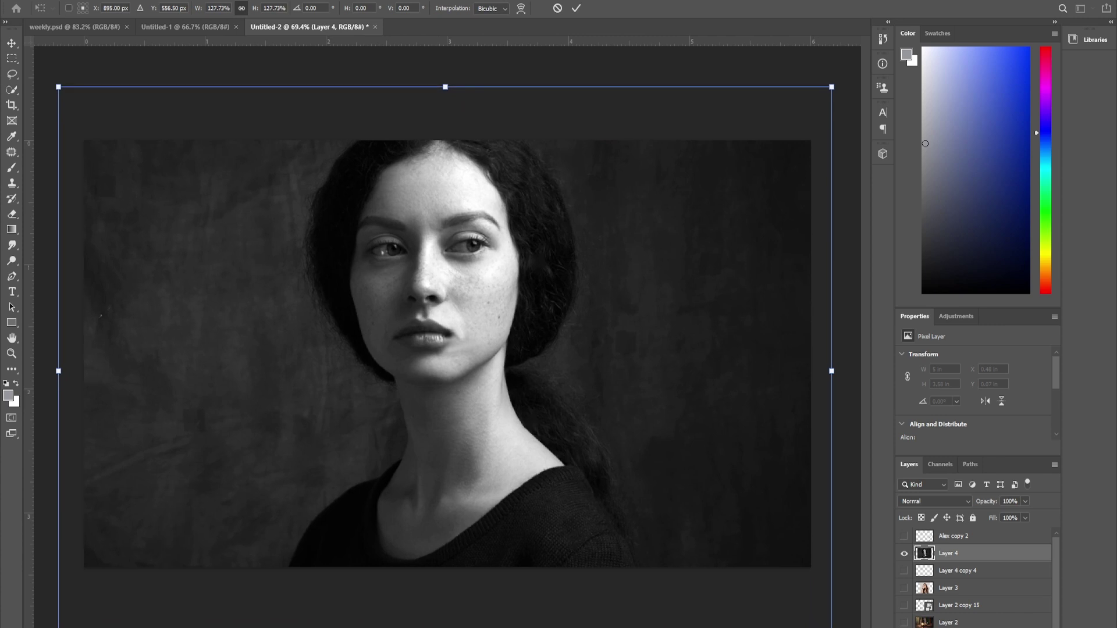
key("Return")
key("ctrl+0")
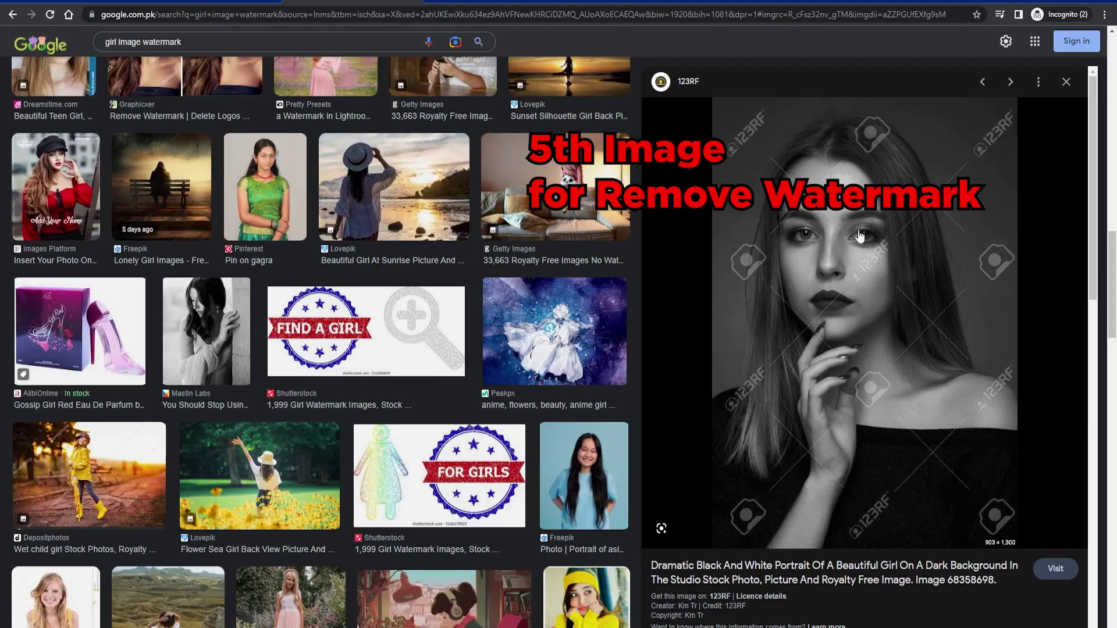
Step: Bring the 123RF black-and-white portrait from the Google image results into the Photoshop document as a new layer
scroll(855, 407, "down", 15)
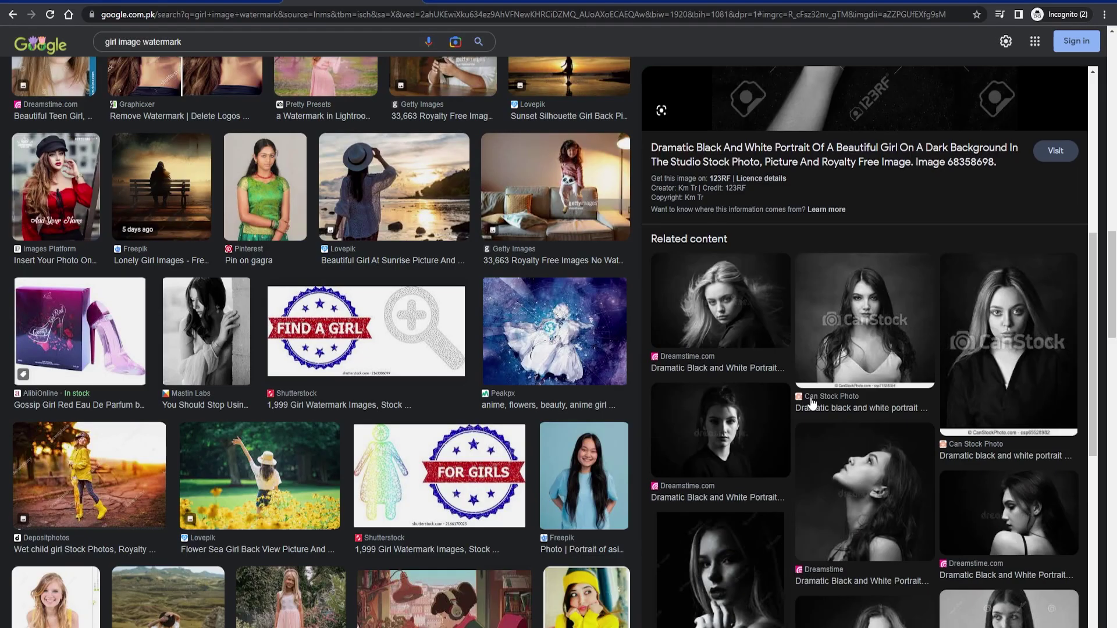
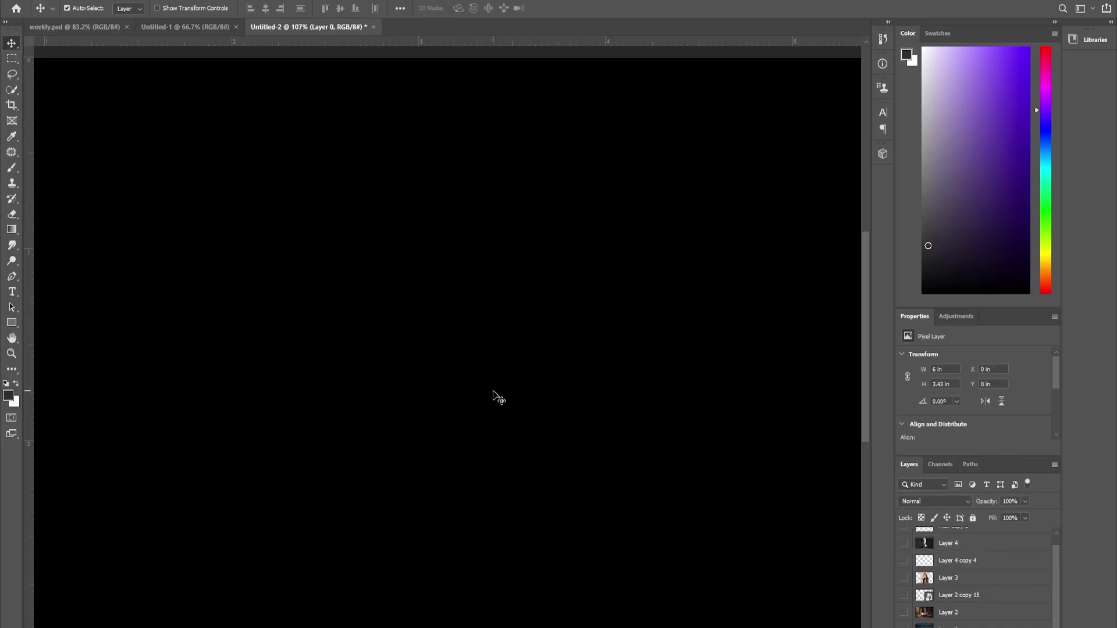
key("ctrl+v")
scroll(471, 290, "up", 2)
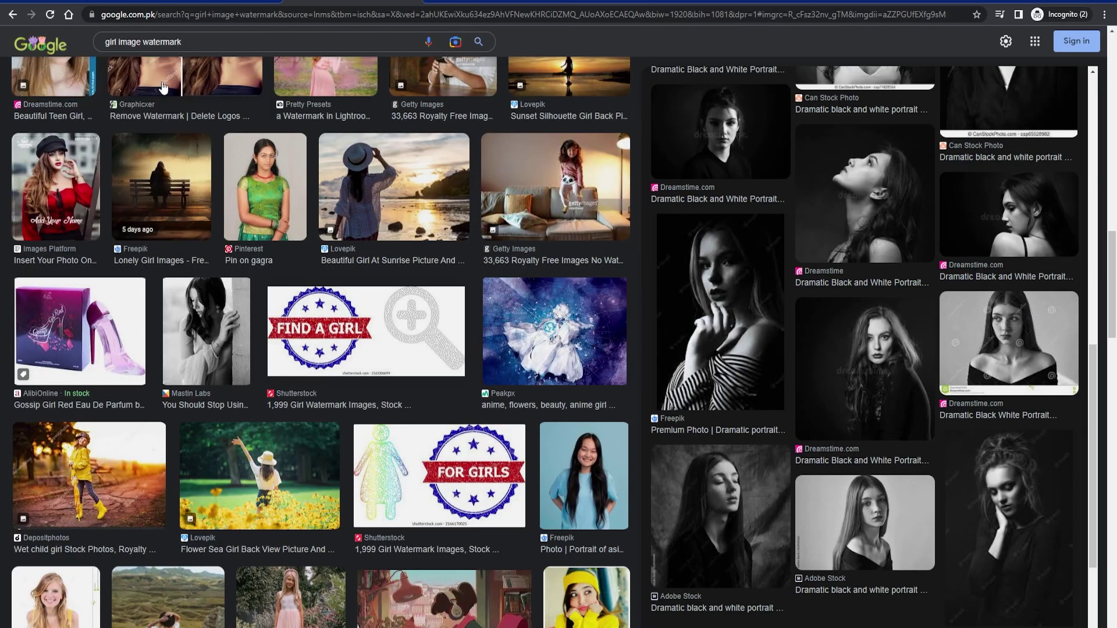
Step: Switch to the browser, block the location request and search Google Images for "123rf watermarkl logo"
left_click(53, 24)
left_click_drag(187, 54, 40, 53)
type("r")
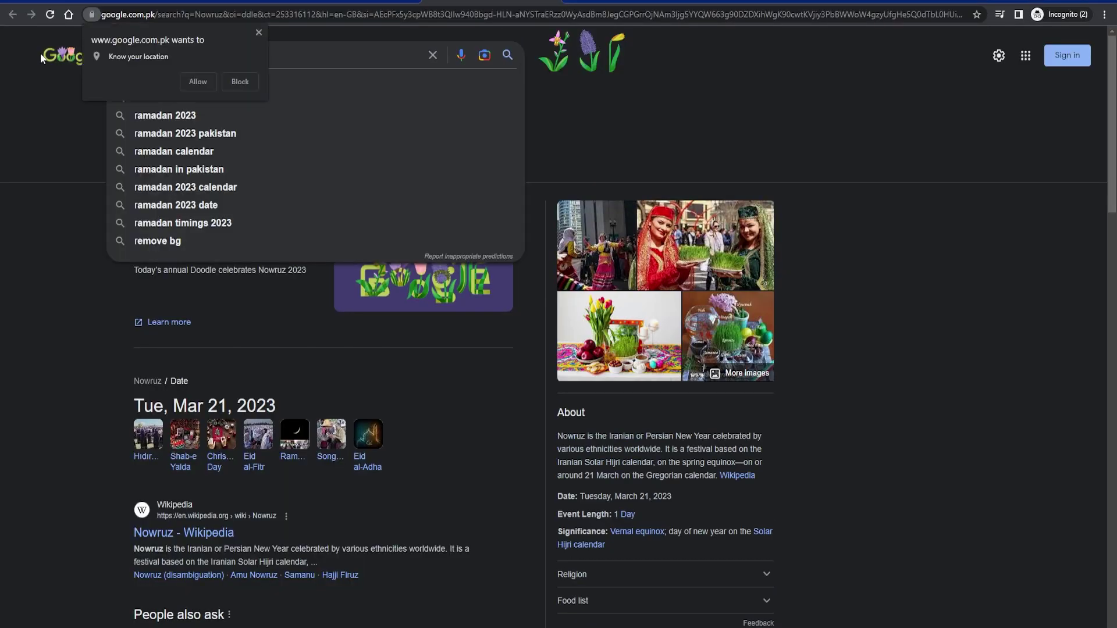
left_click(240, 82)
type("123r")
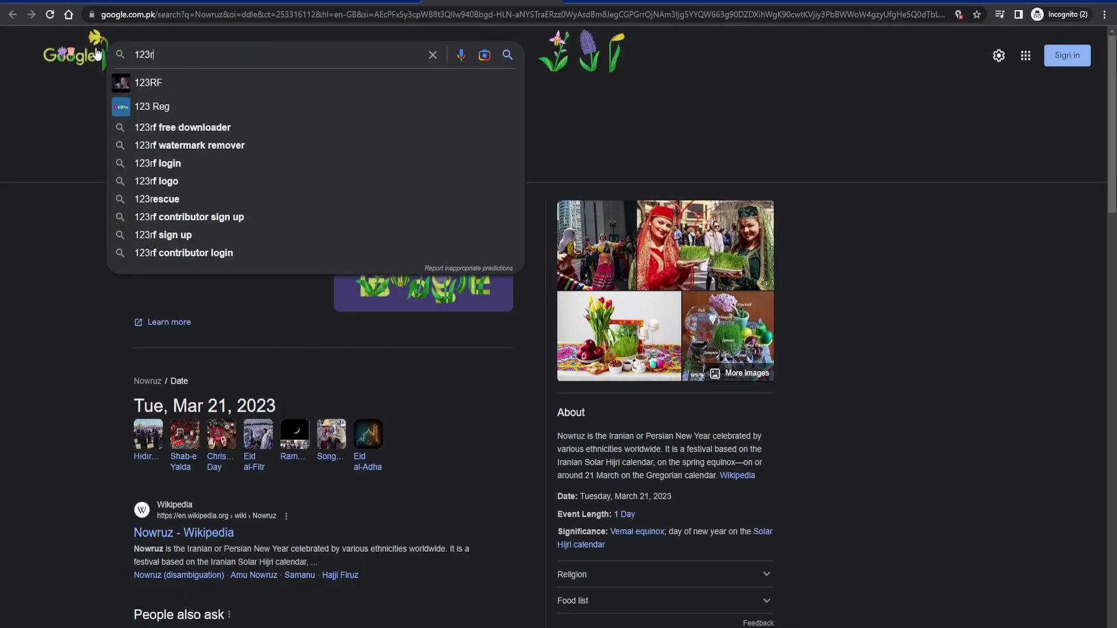
type("f water,arl ;pgp")
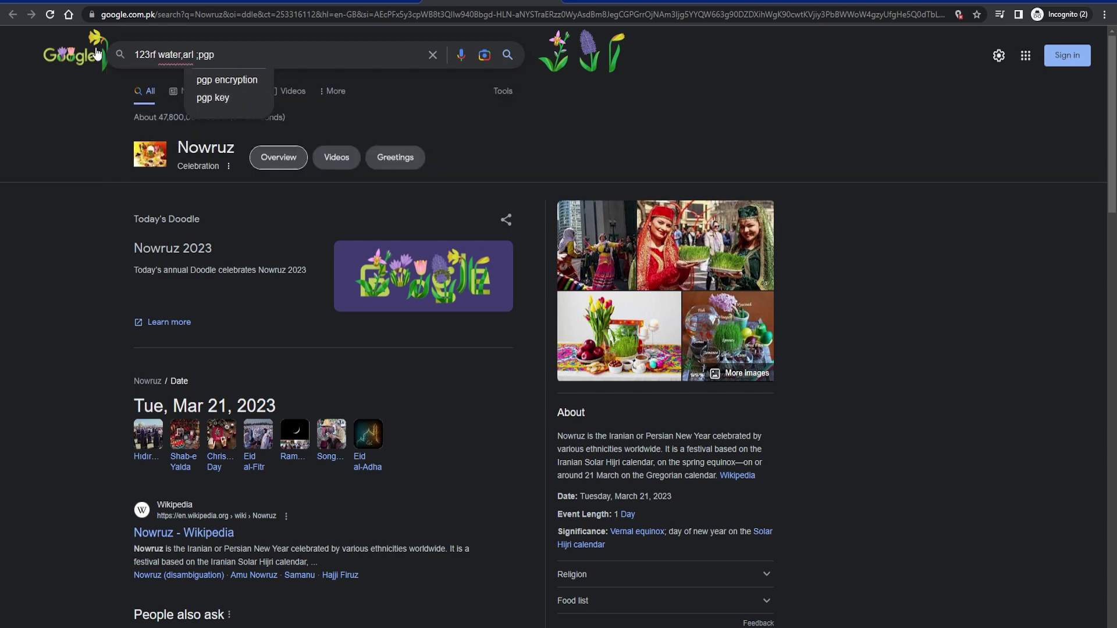
key("BackSpace")
key("BackSpace")
key("BackSpace")
key("BackSpace")
type("logo")
key("Return")
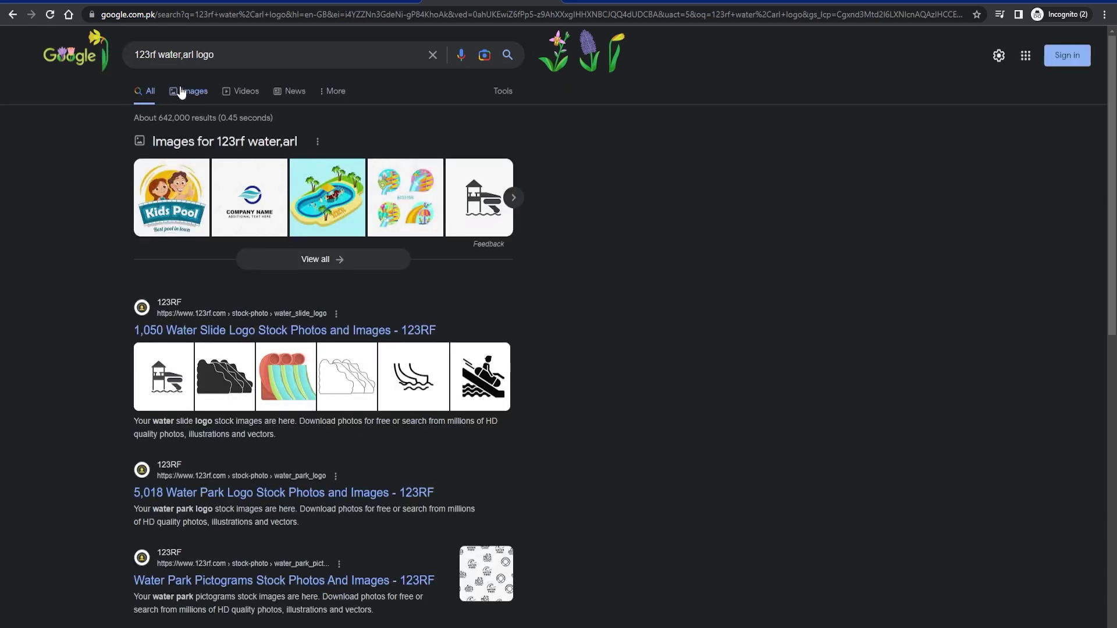
left_click(187, 91)
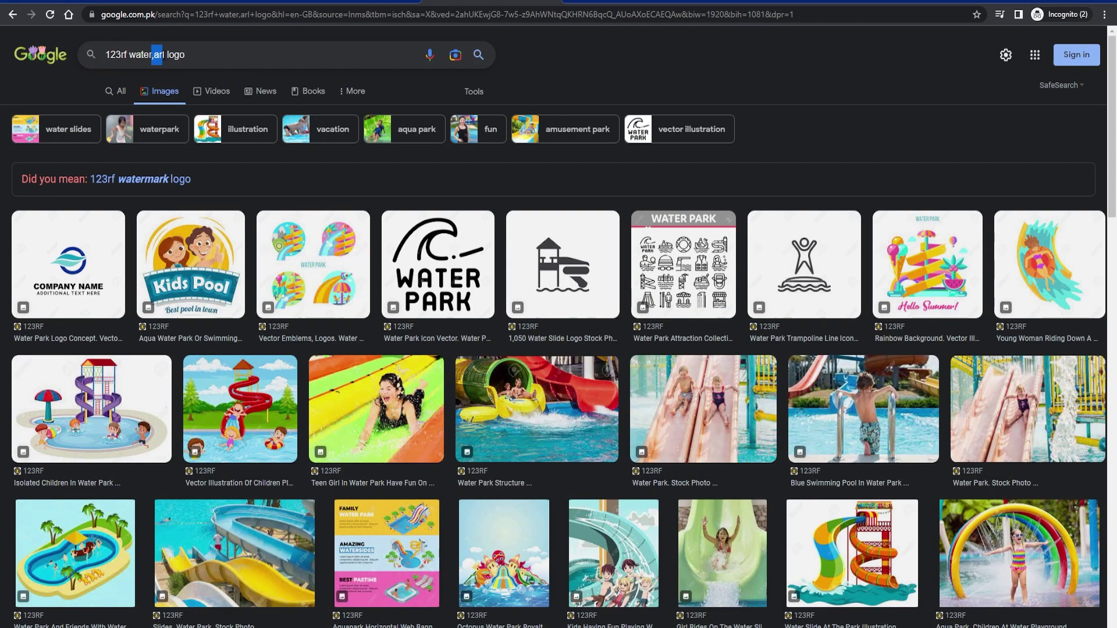
key("Return")
Step: Copy the black-background "123RF: Estimated Watermark" image and paste it over the portrait in Photoshop
left_click(87, 274)
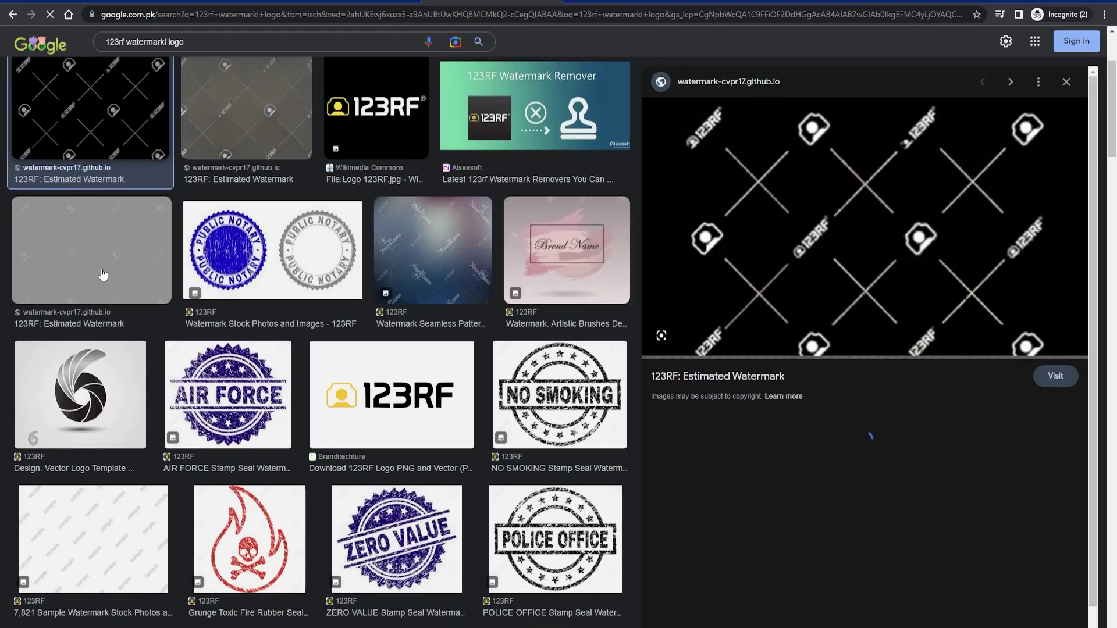
right_click(781, 182)
left_click(830, 325)
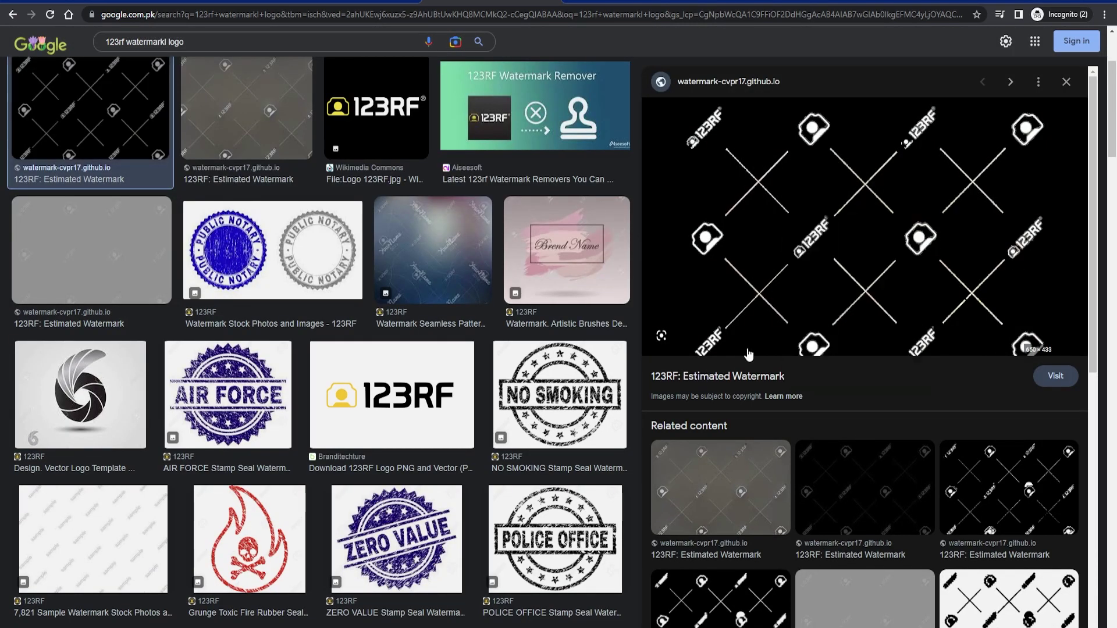
scroll(808, 232, "down", 3)
key("alt+Tab")
key("ctrl+0")
key("ctrl+v")
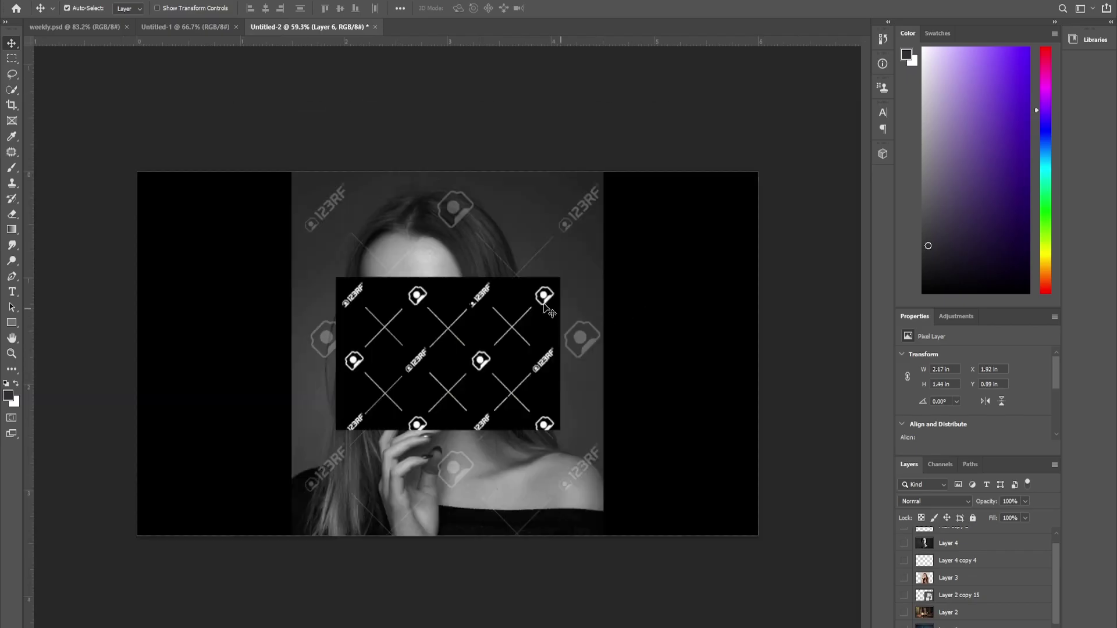
Step: Delete the black background of the pasted watermark image with the Magic Wand, leaving only its marks
scroll(461, 337, "up", 5)
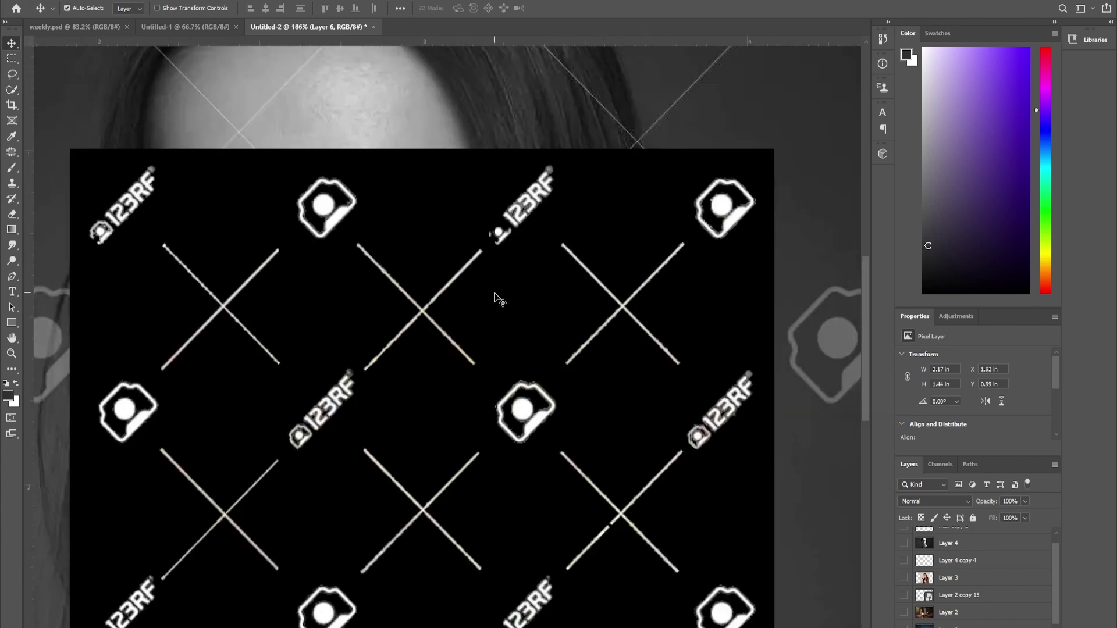
scroll(532, 300, "down", 3)
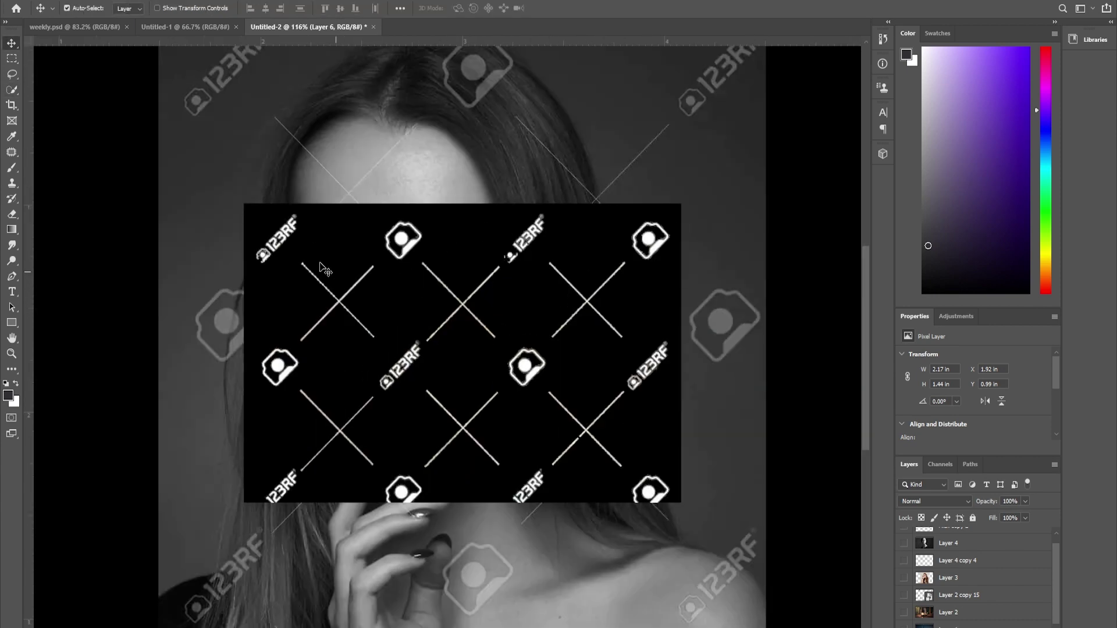
left_click(11, 89)
left_click(64, 111)
left_click(337, 236)
scroll(337, 236, "up", 3)
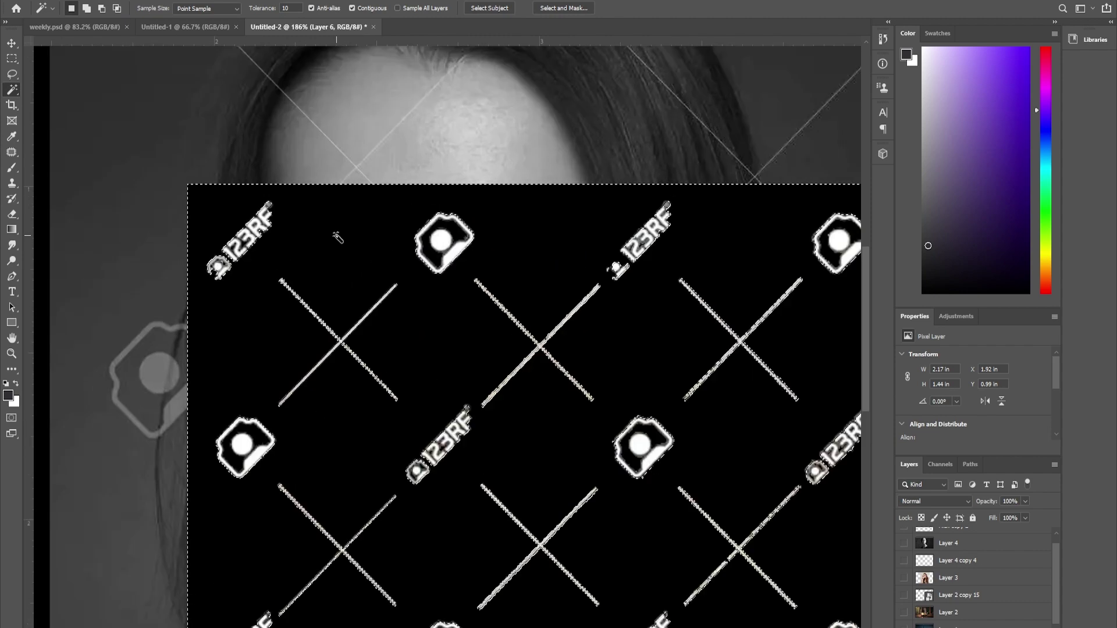
key("Delete")
key("ctrl+d")
key("v")
scroll(410, 262, "down", 3)
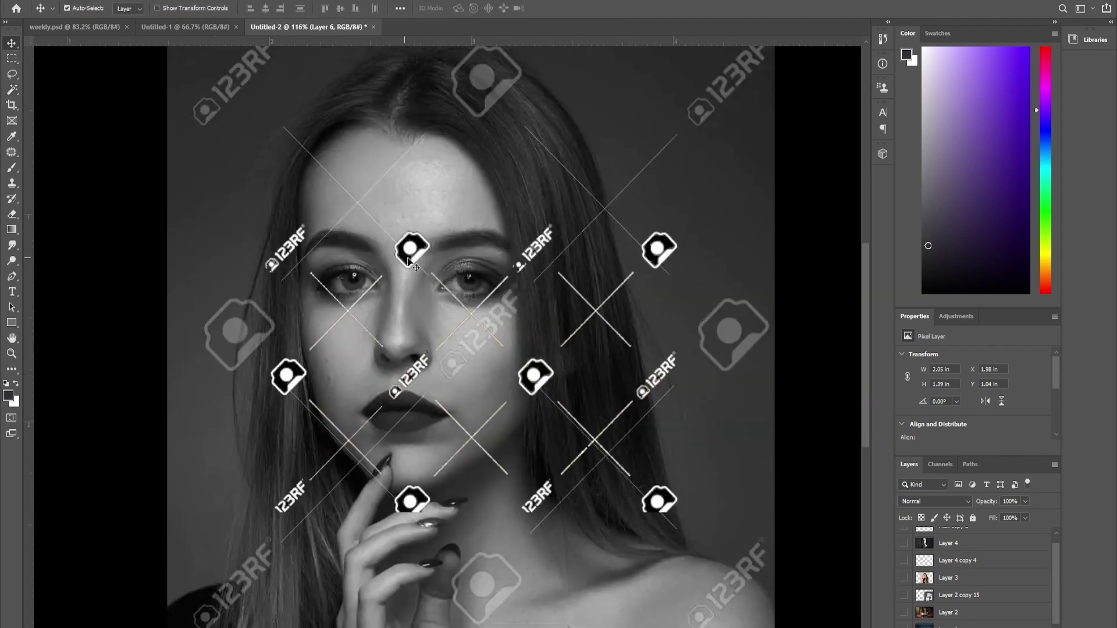
Step: Shift the isolated marks slightly up the face and bring the mark and portrait layers to the top of the stack
left_click_drag(415, 267, 405, 241)
scroll(941, 605, "down", 2)
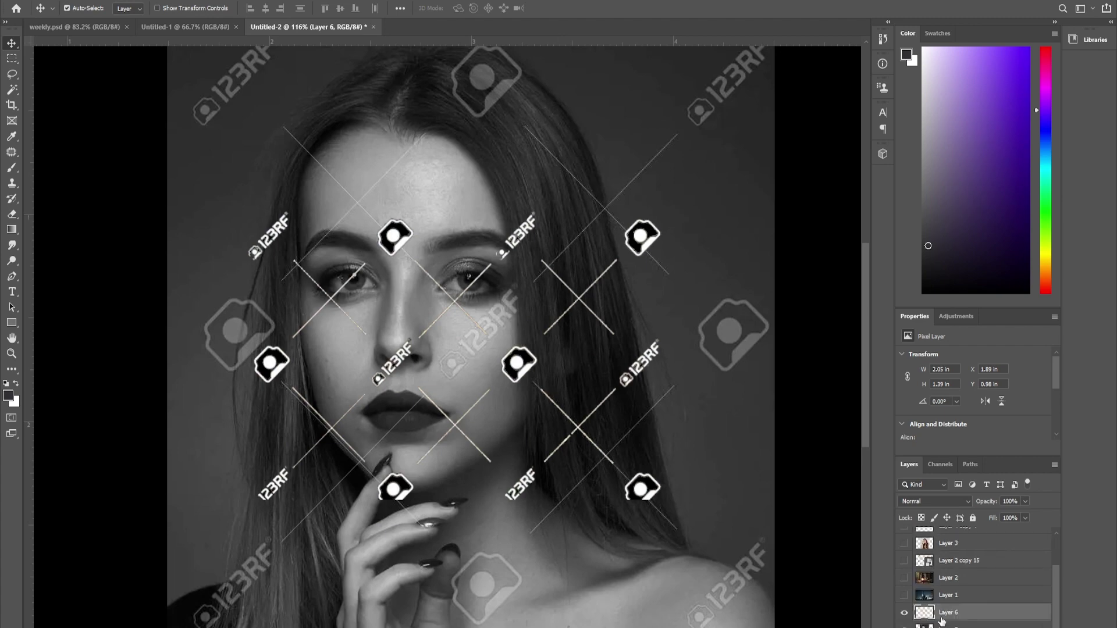
left_click(941, 626, "ctrl")
scroll(942, 622, "down", 4)
left_click(989, 553)
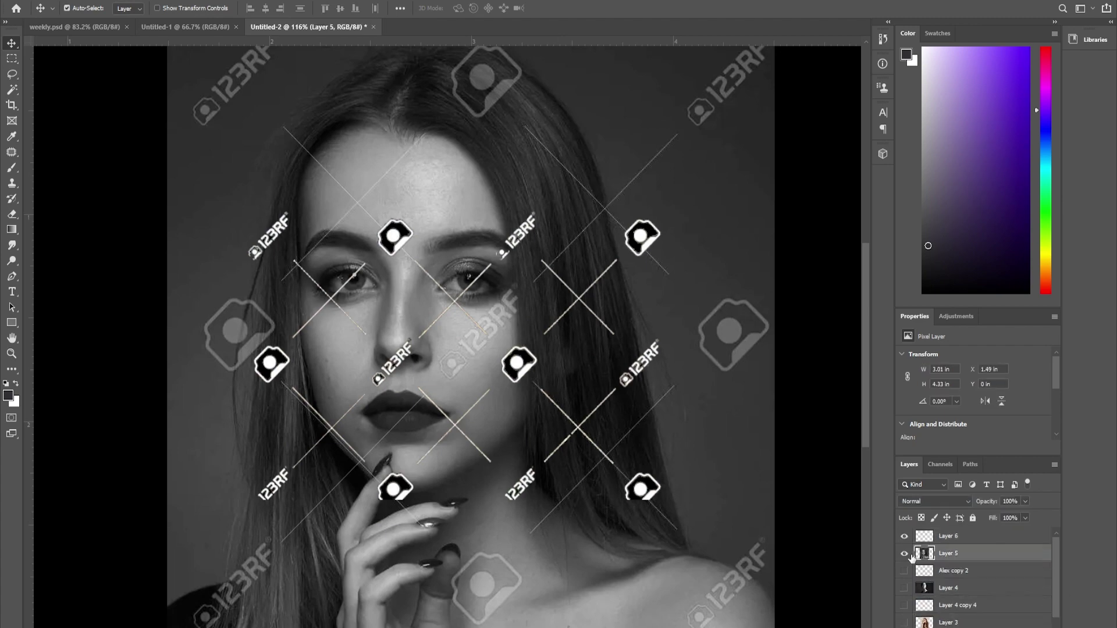
Step: Hide the portrait layer and clear the black inside the upper camera icon on Layer 6 with the Magic Wand
left_click(904, 553)
scroll(377, 224, "up", 6)
key("w")
left_click(429, 256)
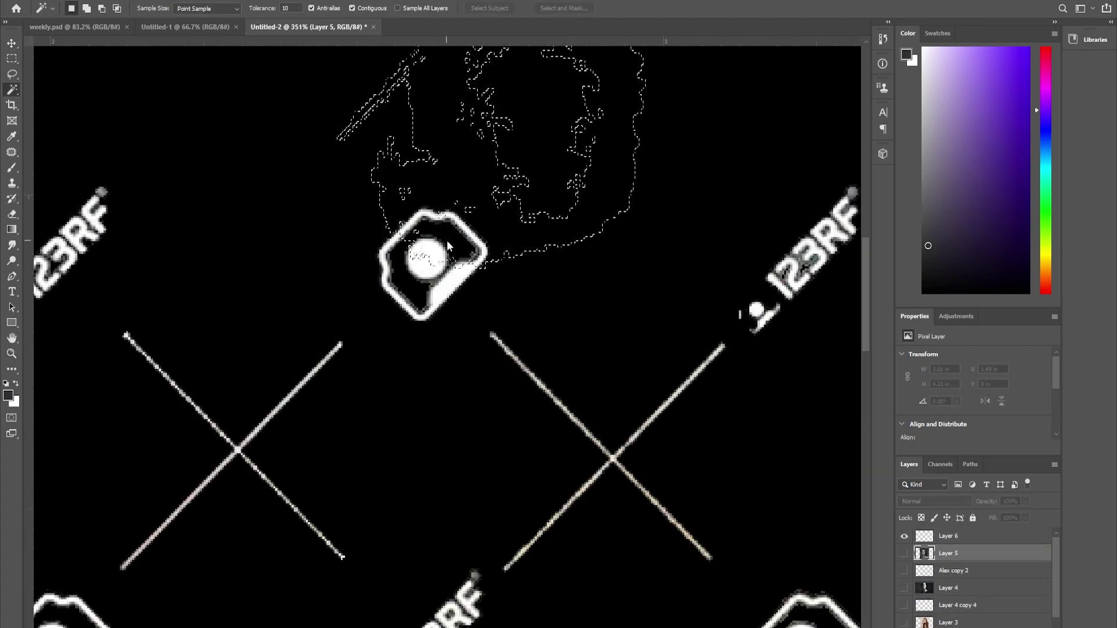
key("ctrl+d")
left_click(948, 537)
scroll(467, 260, "down", 2)
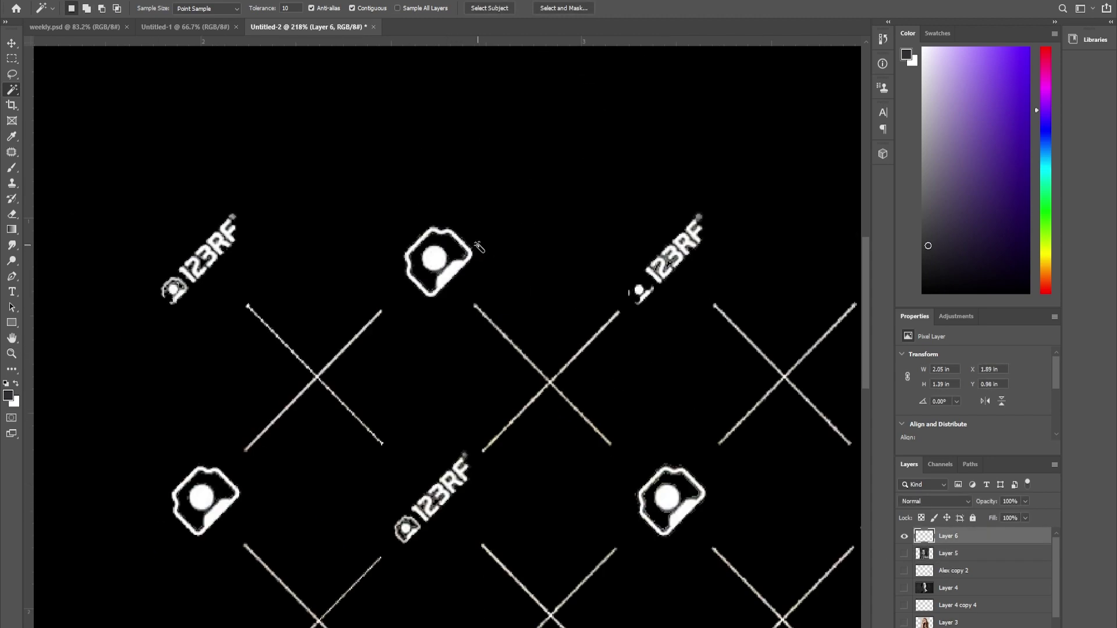
key("v")
Step: Hide the black base layer to check the marks against transparency, and show the portrait layer again
scroll(983, 576, "down", 2)
left_click(904, 626)
scroll(449, 260, "down", 3)
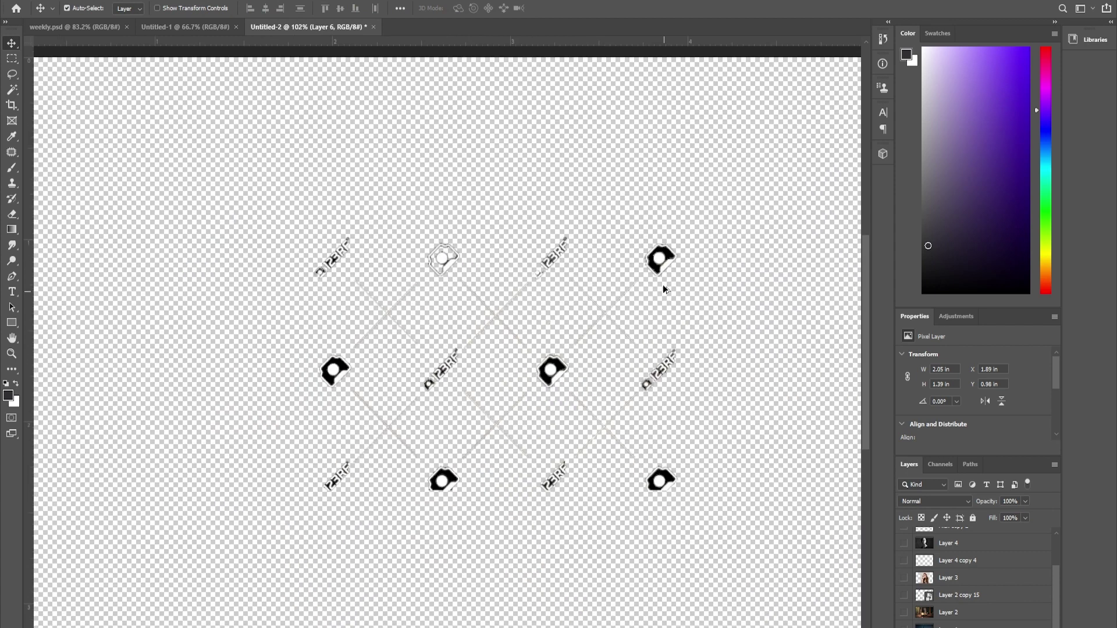
scroll(473, 260, "up", 3)
scroll(474, 259, "down", 2)
scroll(271, 319, "up", 1)
scroll(925, 539, "up", 1)
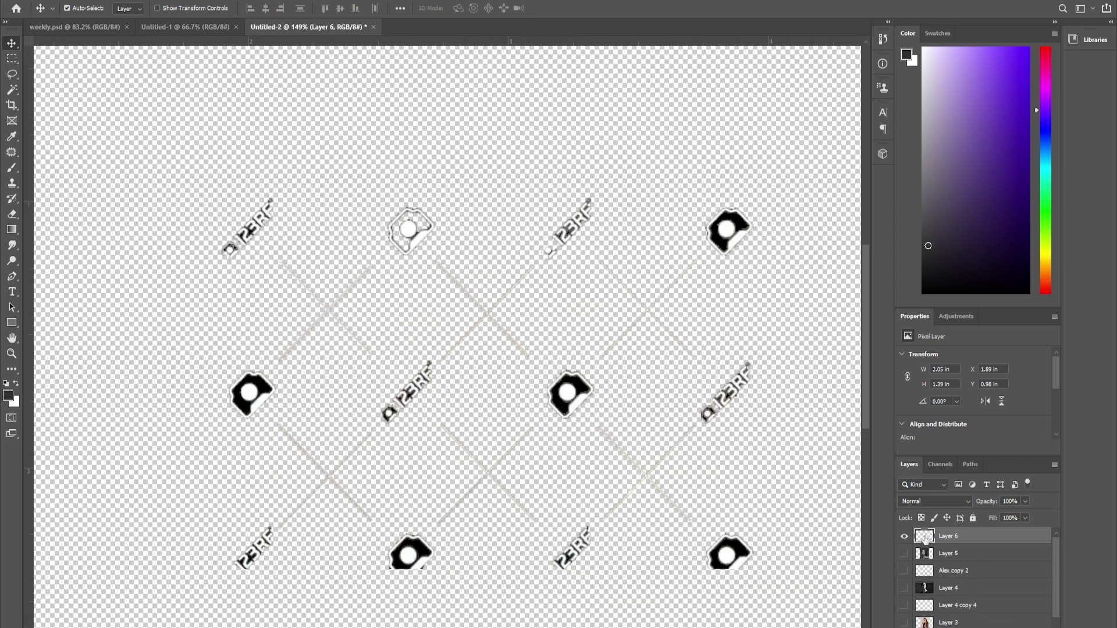
left_click(904, 554)
scroll(419, 308, "down", 1)
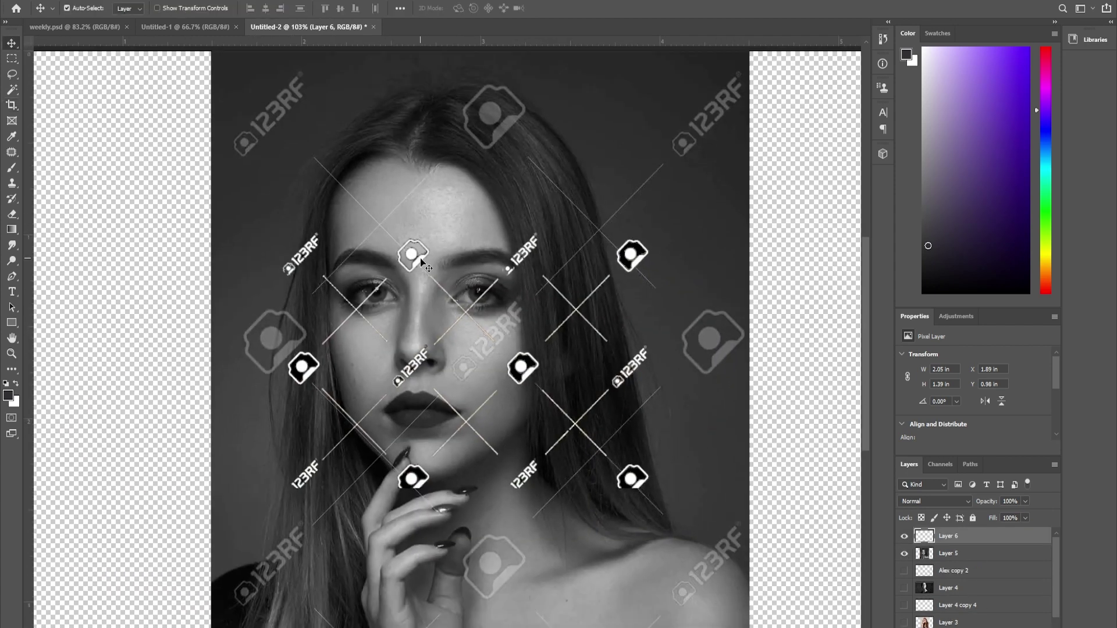
Step: Move the mark layer onto the portrait's watermark and enlarge it to 226.65% with Free Transform
left_click_drag(420, 257, 521, 96)
scroll(643, 251, "down", 1)
key("ctrl+t")
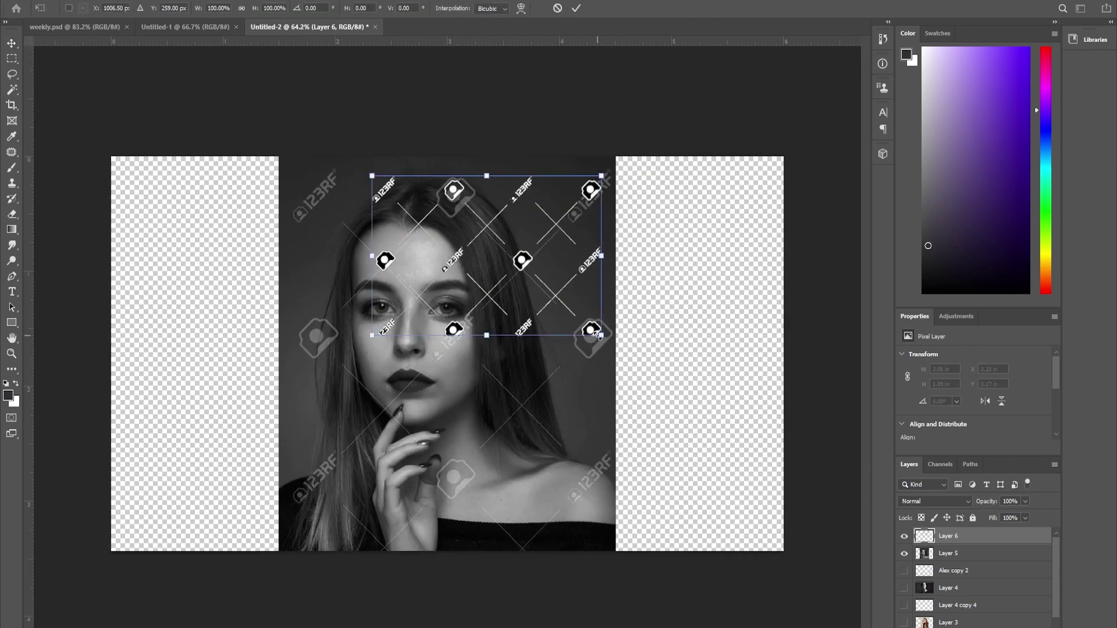
left_click_drag(599, 335, 808, 479)
left_click_drag(400, 261, 462, 388)
scroll(443, 352, "down", 1)
left_click_drag(761, 207, 717, 238)
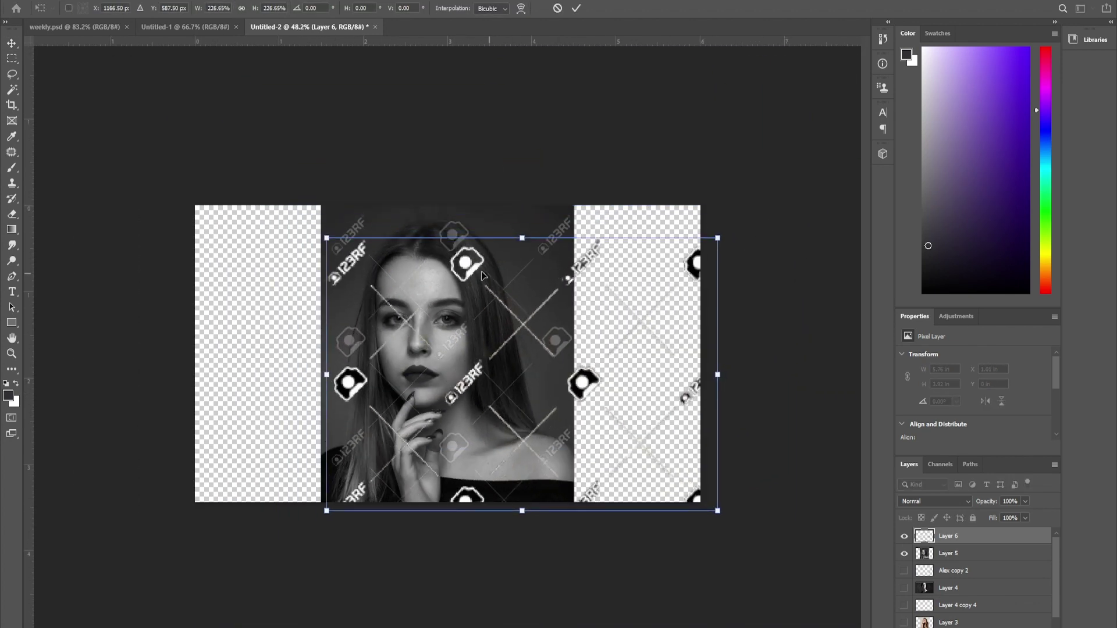
Step: Fine-tune the mark layer's scale and position so its icons and wordmarks overlay those on the portrait
left_click_drag(482, 276, 468, 249)
scroll(469, 249, "up", 1)
left_click_drag(790, 166, 748, 190)
left_click_drag(470, 235, 459, 211)
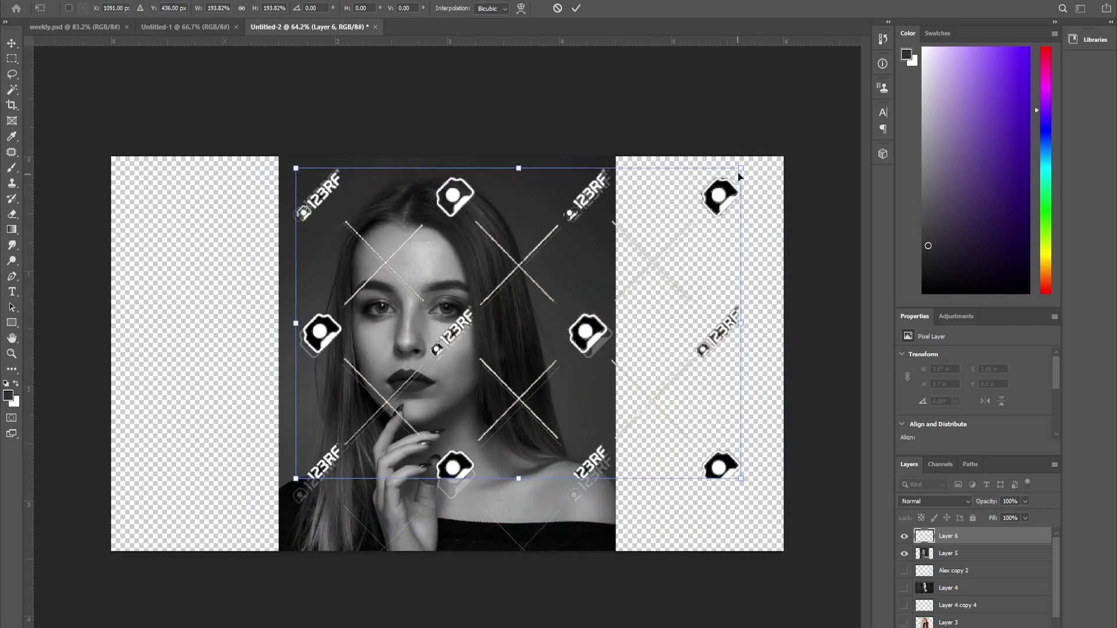
left_click_drag(739, 176, 752, 167)
left_click_drag(599, 190, 597, 199)
scroll(334, 186, "up", 4)
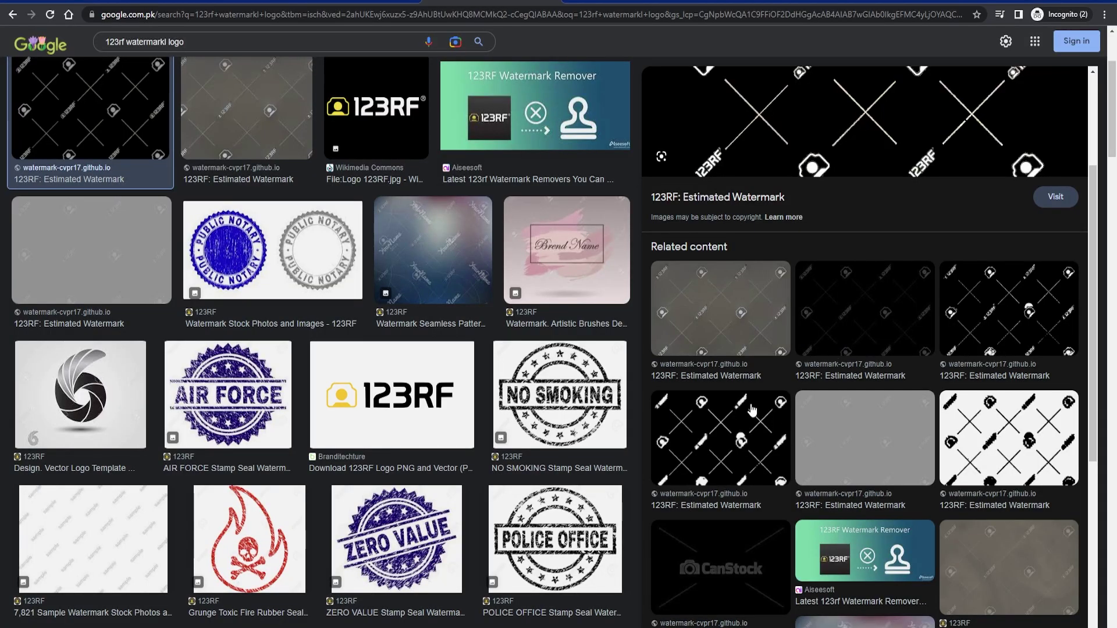
Step: Compare the 123RF estimated watermark variants among the related image results in the browser
left_click(796, 332)
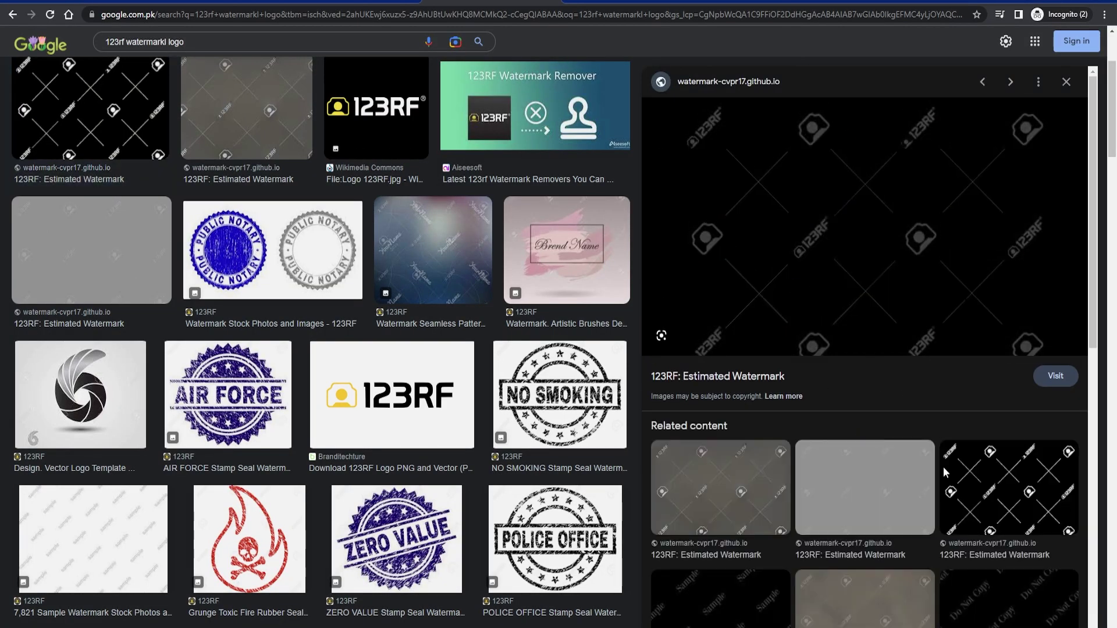
scroll(800, 500, "down", 4)
scroll(725, 402, "down", 1)
left_click(857, 443)
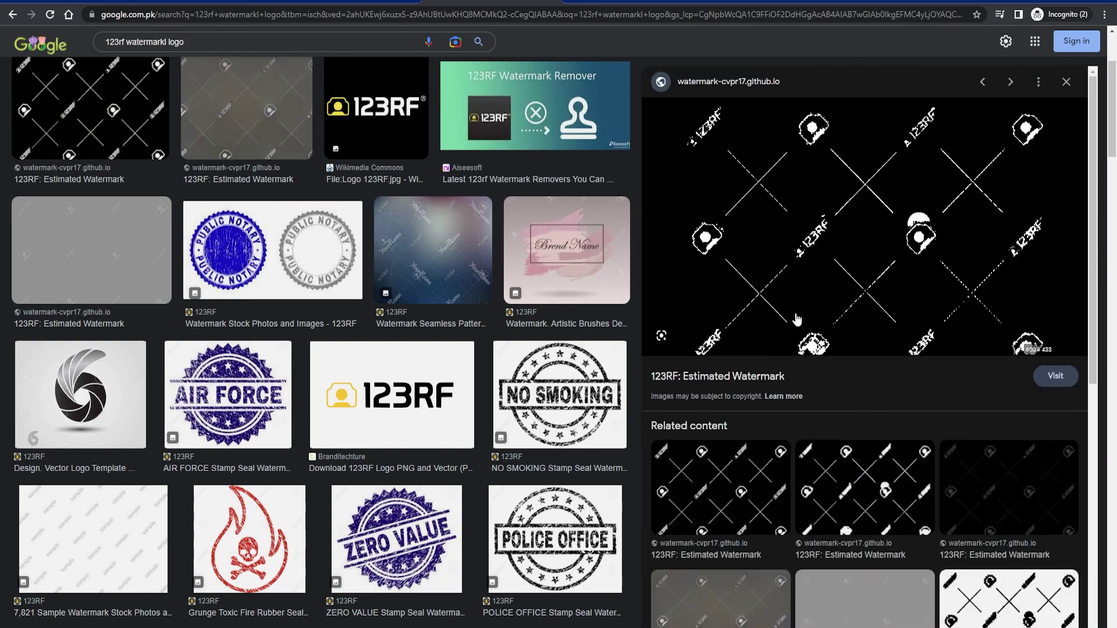
scroll(795, 319, "down", 3)
left_click(719, 306)
scroll(765, 486, "down", 5)
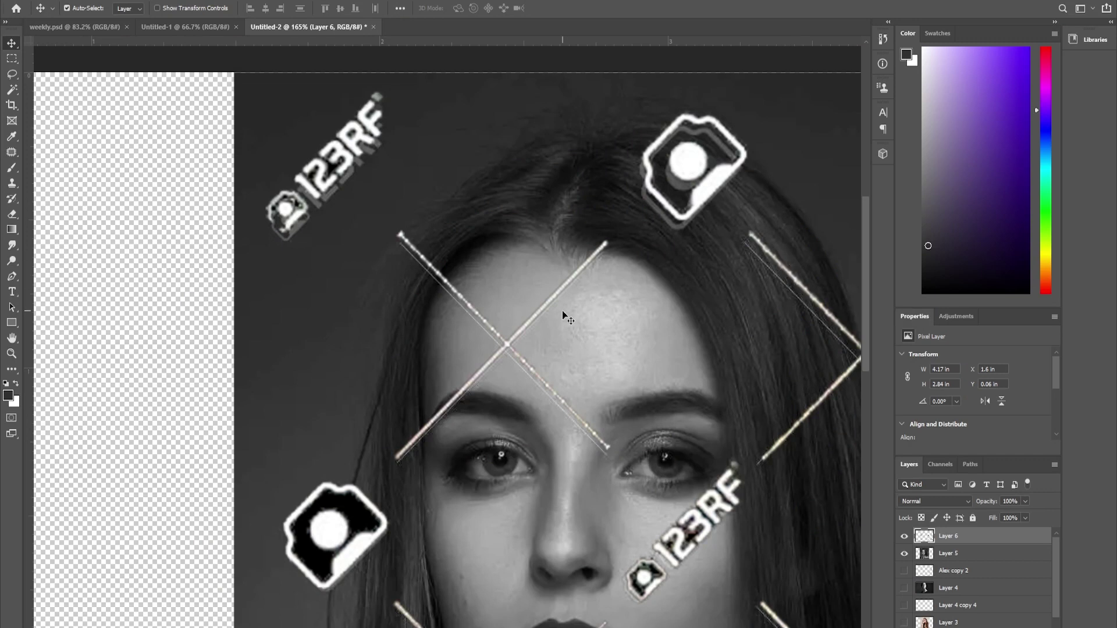
Step: In Photoshop, select the camera icon mark over the hair and shift it onto the portrait's own camera watermark
left_click_drag(722, 181, 653, 204)
key("ctrl+z")
scroll(733, 136, "up", 5)
left_click_drag(734, 182, 648, 254)
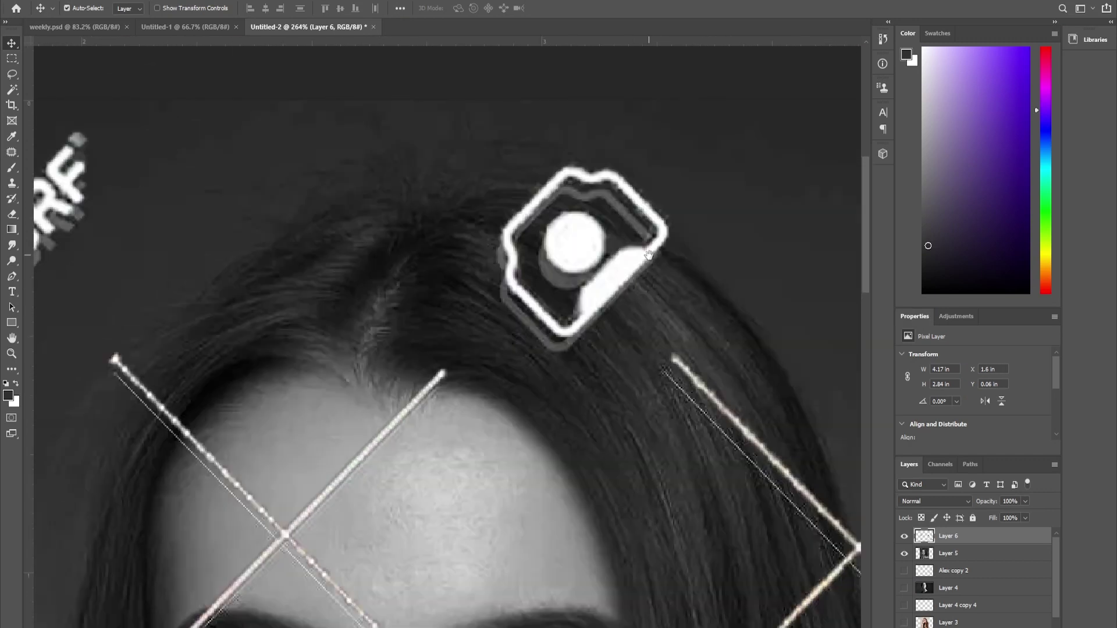
mouse_move(455, 137)
left_mouse_down()
mouse_move(692, 356)
mouse_move(705, 343)
left_mouse_up()
key("v")
left_click_drag(614, 277, 606, 291)
scroll(607, 295, "down", 3)
scroll(448, 218, "up", 2)
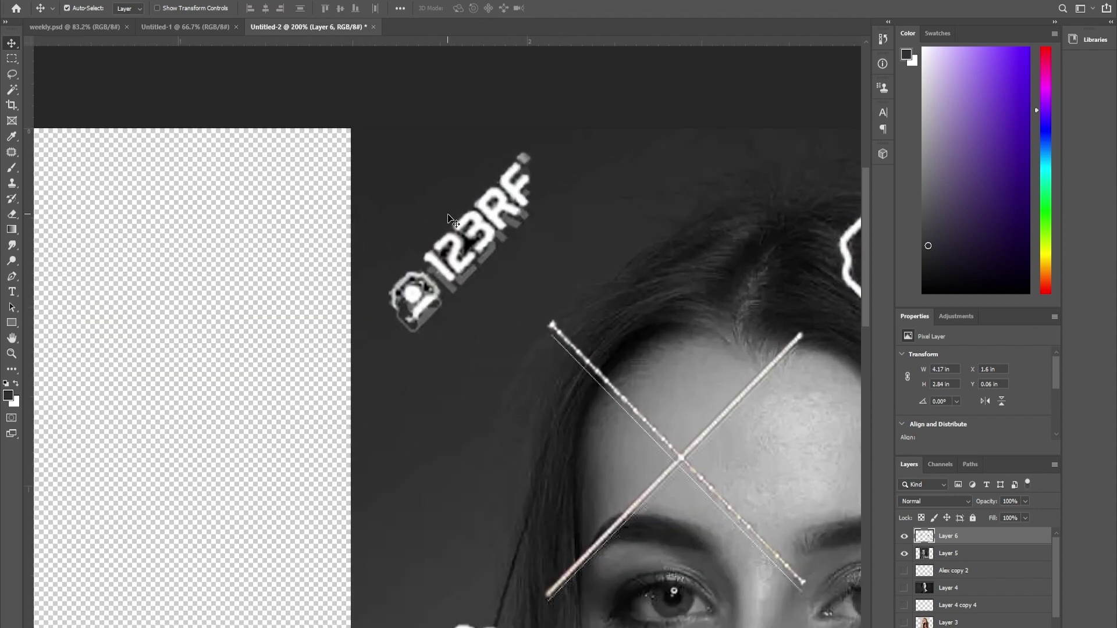
Step: Lasso the upper-left 123RF wordmark, shift it onto the matching watermark on the portrait, and clear the selection
left_click(12, 75)
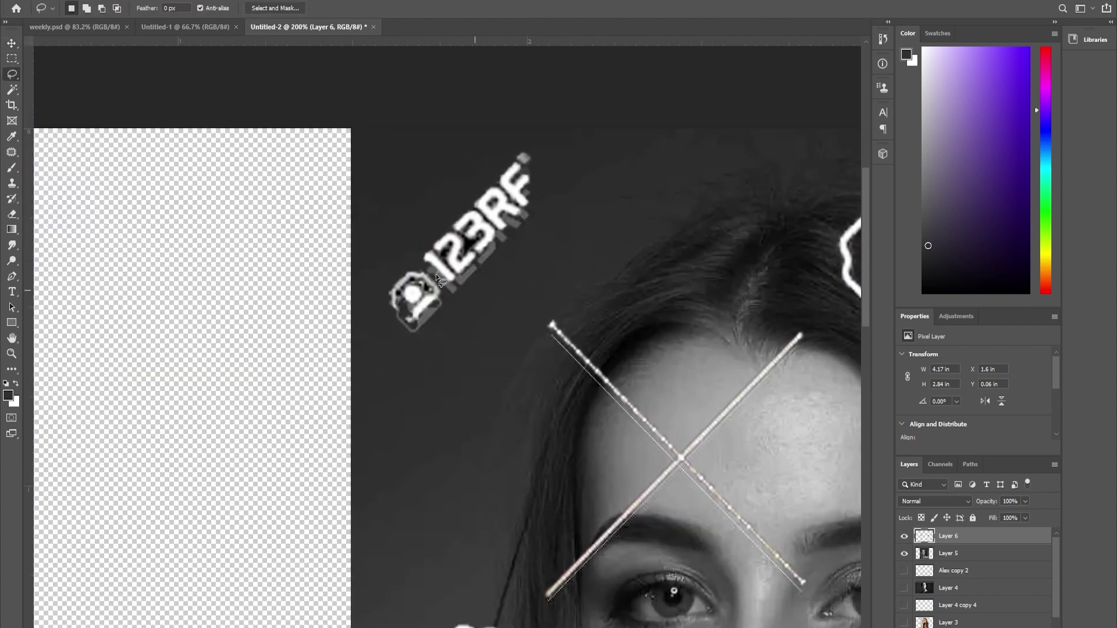
left_click_drag(355, 270, 365, 274)
scroll(435, 253, "up", 2)
key("v")
left_click_drag(474, 256, 479, 273)
key("ctrl+d")
Step: Lasso the camera icon beside the left hair, nudge it onto the portrait's watermark, and clear the selection
scroll(441, 235, "down", 3)
scroll(524, 447, "up", 3)
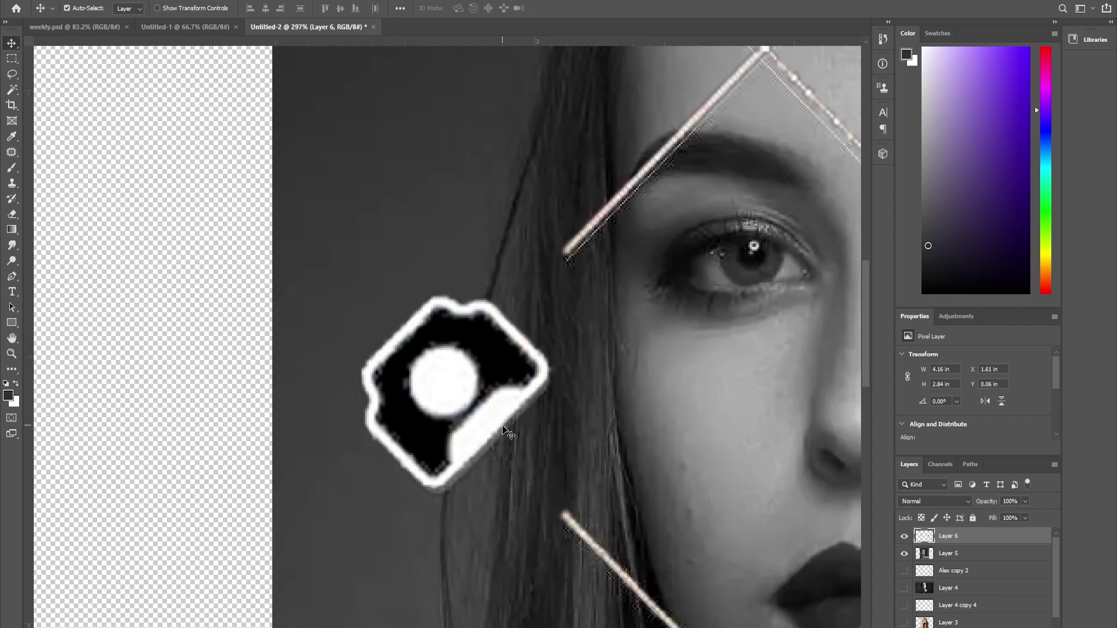
key("l")
left_click_drag(327, 363, 402, 283)
left_click_drag(419, 538, 333, 358)
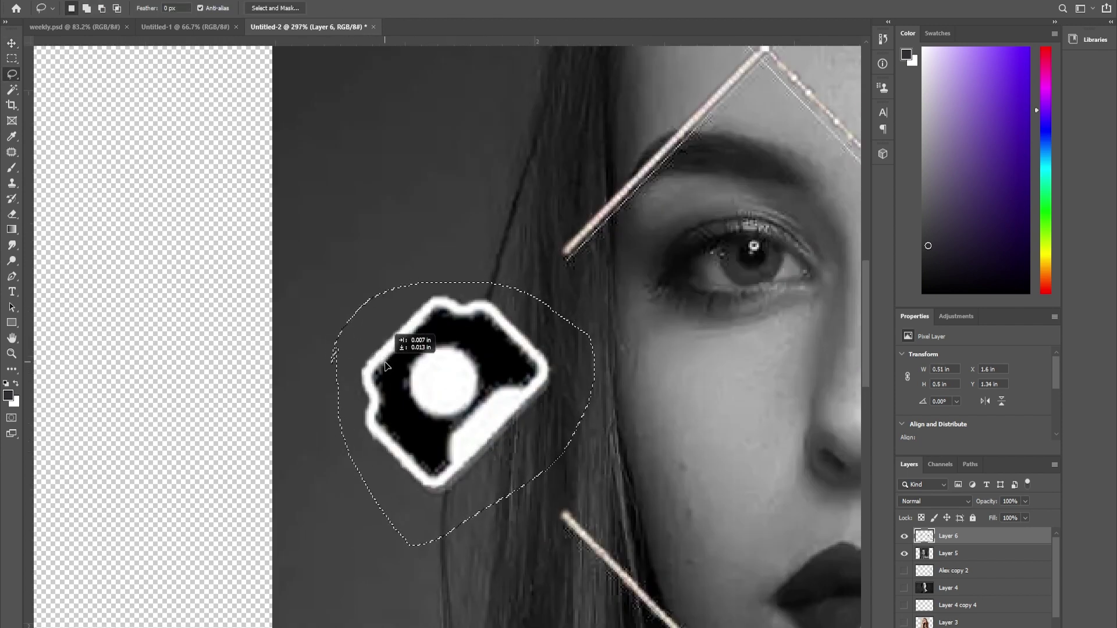
key("v")
left_click_drag(422, 371, 428, 375)
scroll(383, 319, "down", 2)
key("ctrl+d")
Step: Try to align the lower-left 123RF wordmark and its registered-trademark symbol with the portrait's watermark using lasso selections
left_click_drag(603, 593, 474, 233)
scroll(330, 407, "up", 3)
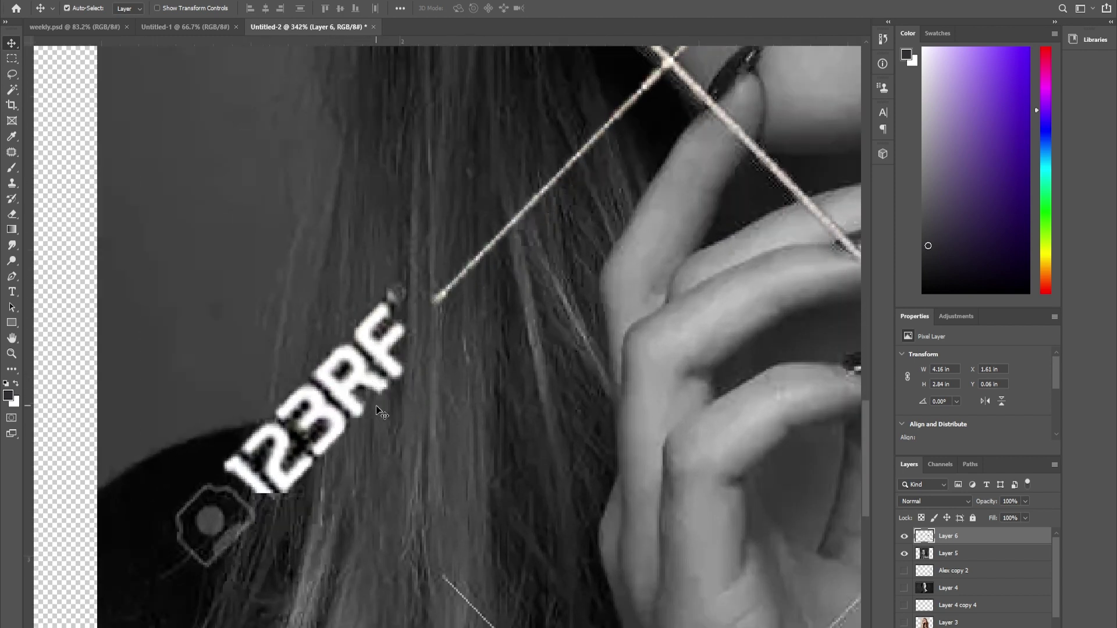
key("l")
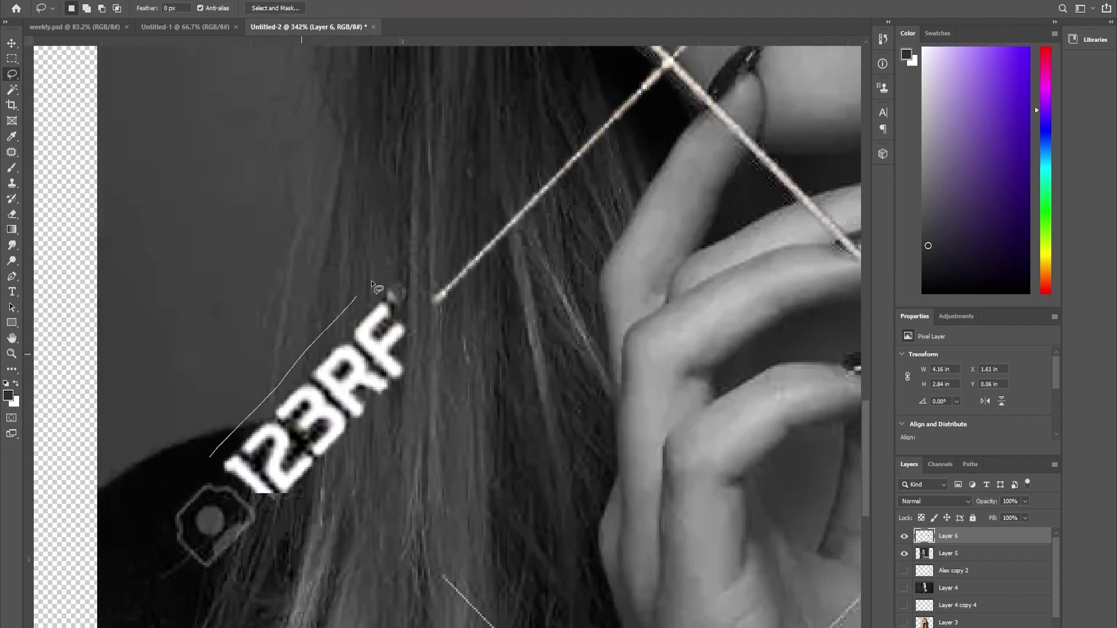
mouse_move(249, 502)
left_mouse_down()
mouse_move(213, 458)
mouse_move(289, 465)
mouse_move(278, 454)
left_mouse_up()
key("v")
scroll(393, 300, "up", 3)
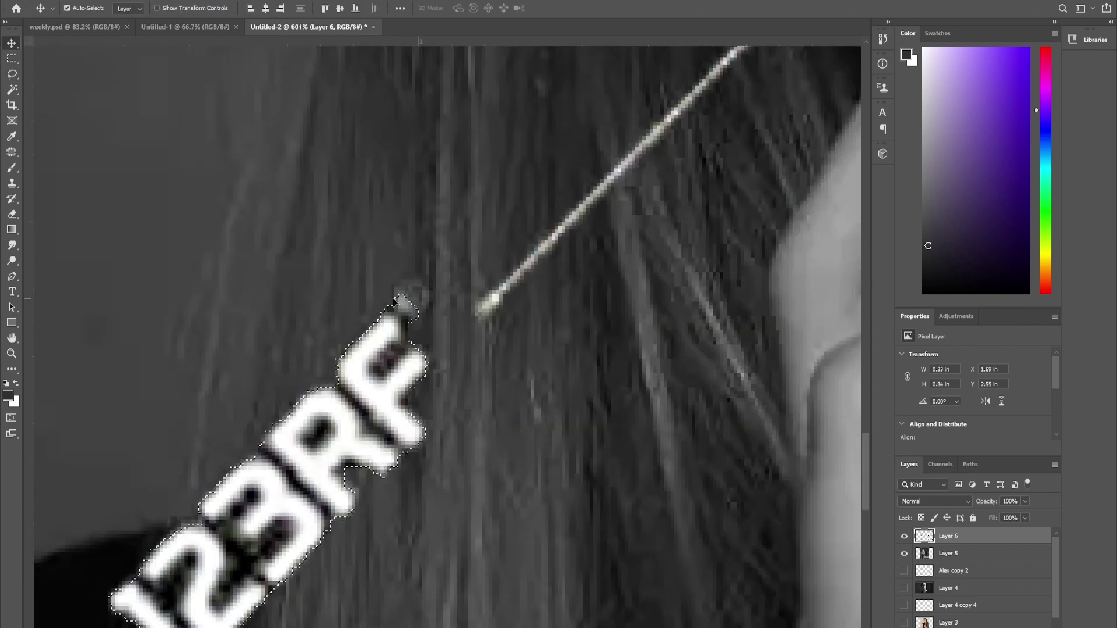
key("l")
left_click_drag(394, 344, 385, 339)
scroll(393, 343, "down", 5)
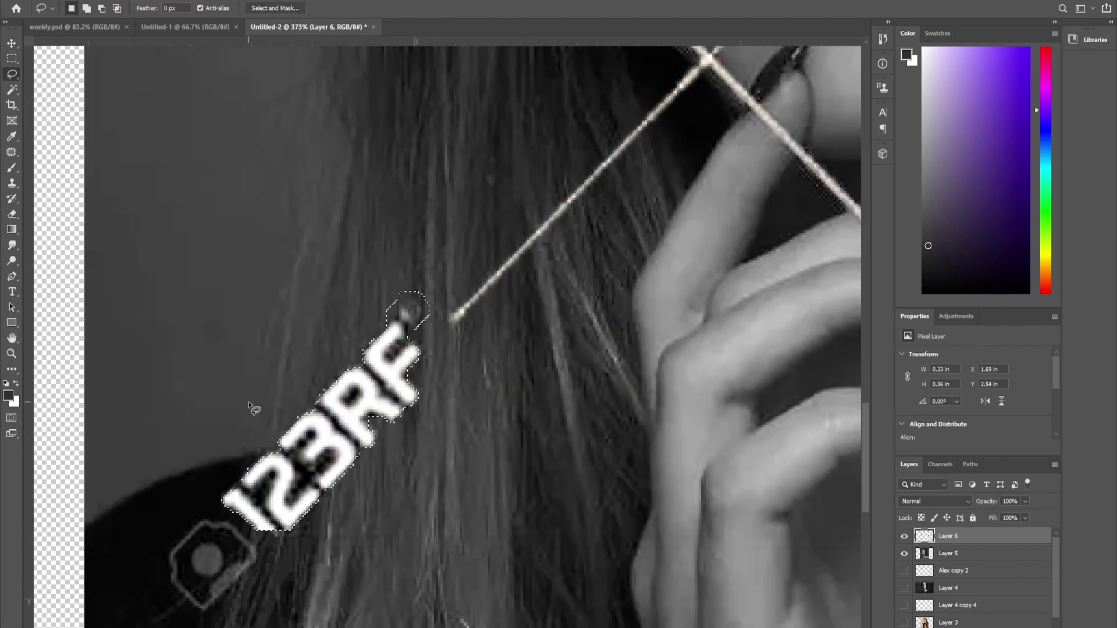
Step: Lasso the crossed lines over the lower-right hair, nudge them onto the portrait's watermark lines, and deselect
left_click_drag(645, 429, 423, 362)
scroll(520, 400, "down", 3)
left_click_drag(609, 301, 546, 402)
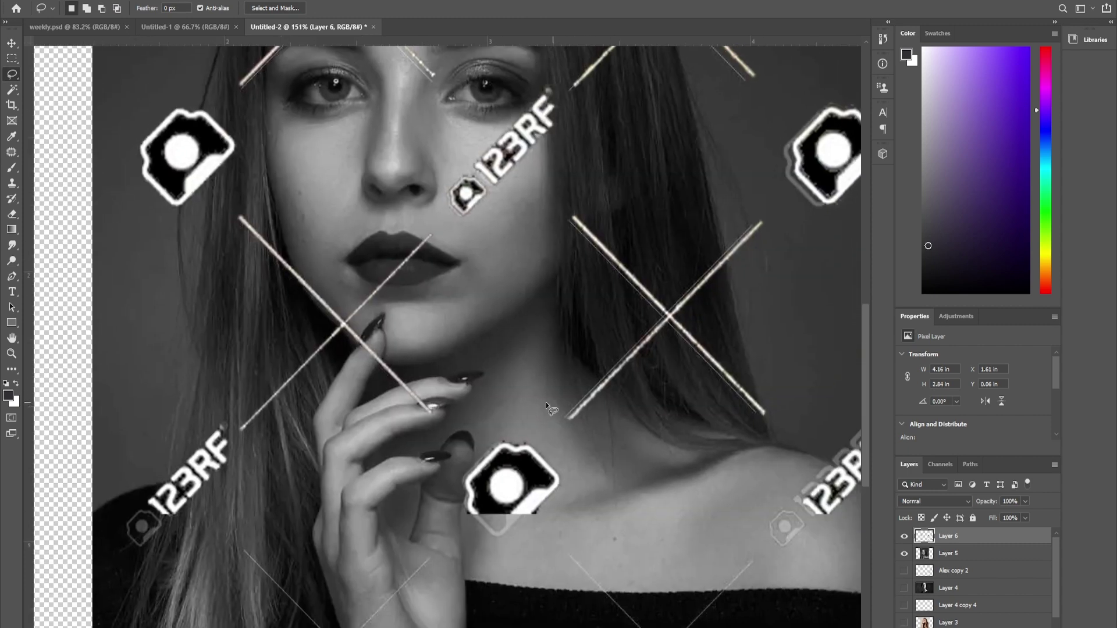
scroll(392, 382, "down", 2)
scroll(392, 383, "up", 1)
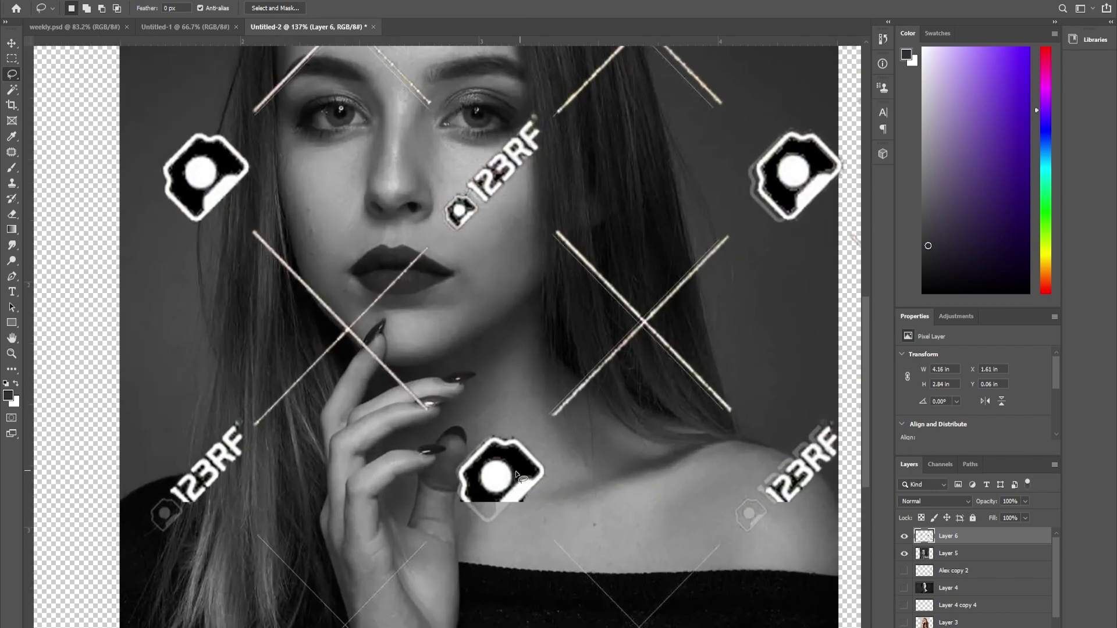
left_click_drag(538, 424, 532, 215)
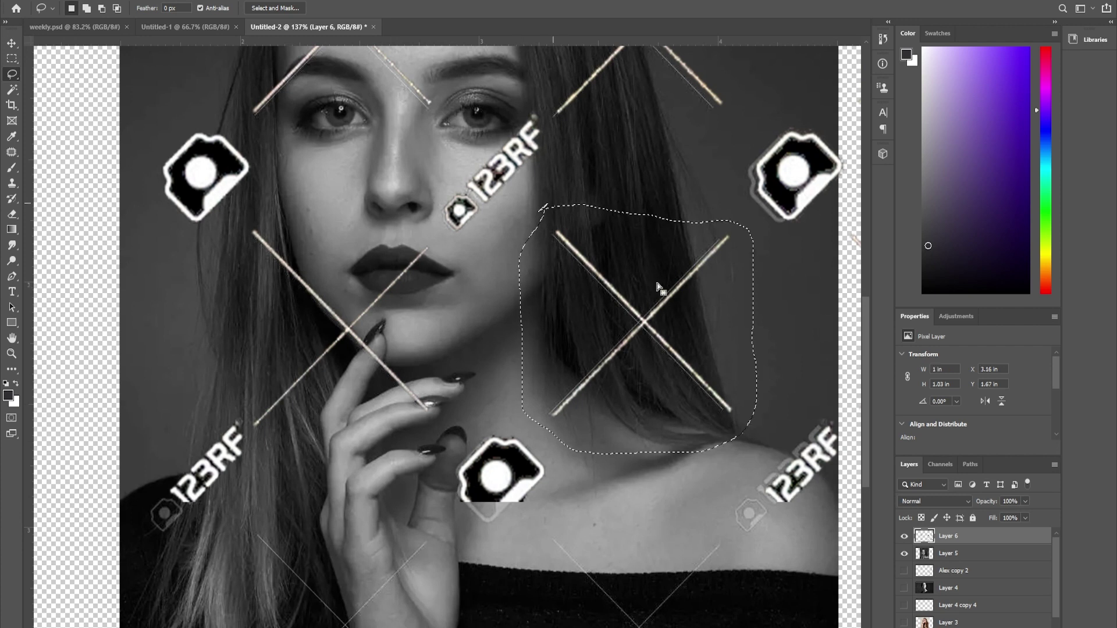
key("v")
left_click_drag(650, 334, 647, 338)
key("ctrl+d")
Step: Select the camera icon at the portrait's right edge with a rectangular marquee and shift it onto the watermark beneath
mouse_move(683, 384)
left_mouse_down()
mouse_move(548, 361)
mouse_move(566, 365)
left_mouse_up()
key("m")
left_click_drag(637, 379, 710, 499)
scroll(711, 383, "up", 5)
scroll(710, 384, "up", 3)
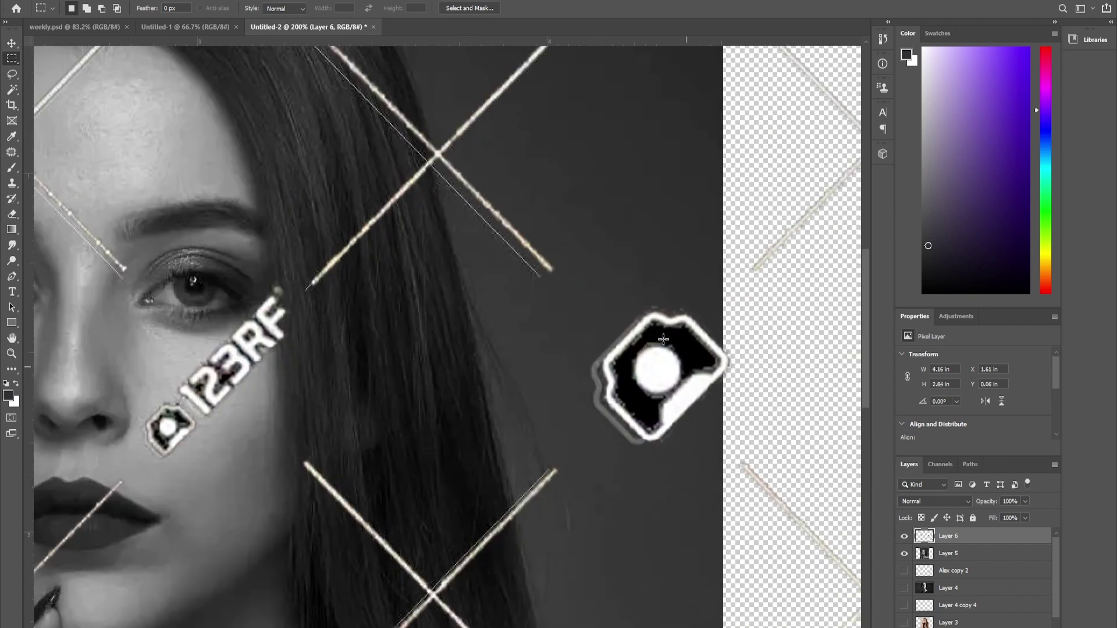
left_click_drag(681, 433, 734, 463)
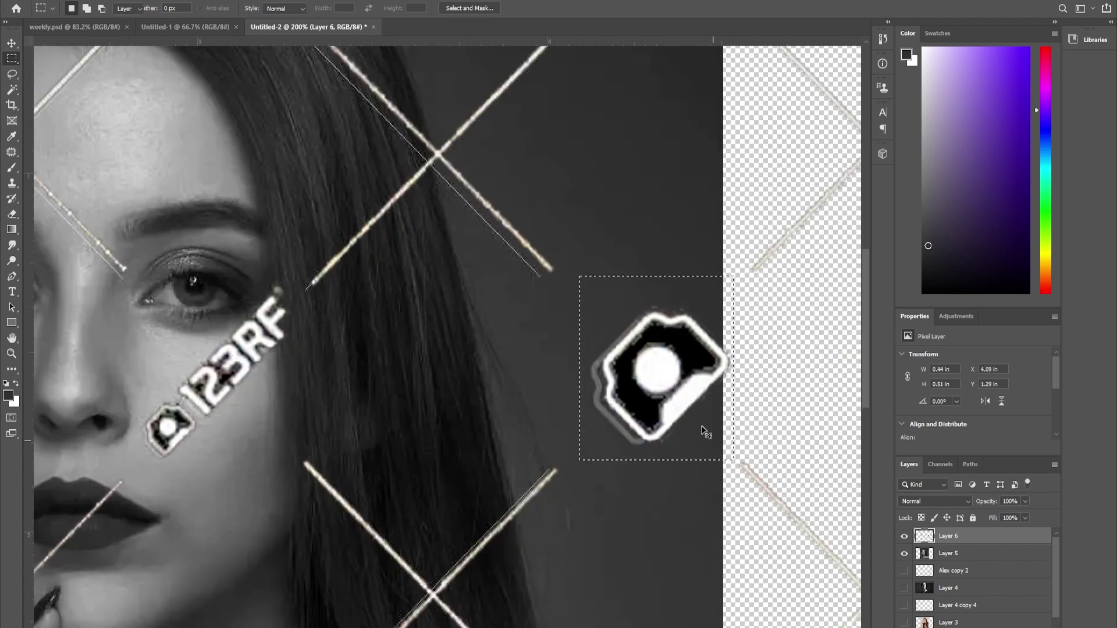
key("v")
left_click_drag(692, 399, 684, 402)
scroll(550, 292, "down", 3)
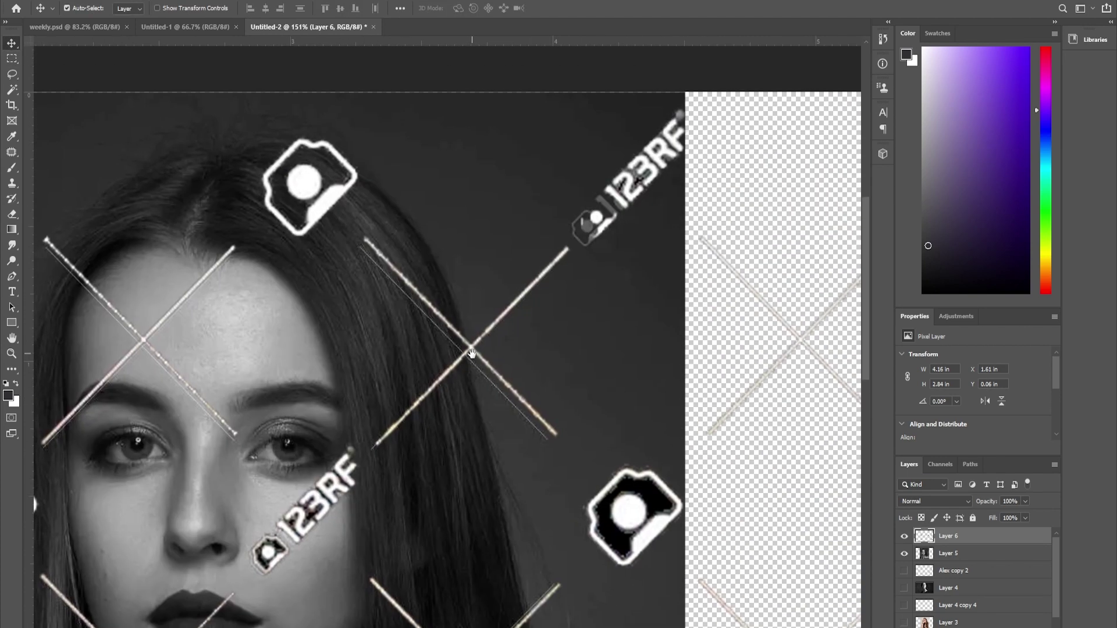
Step: Lasso the crossed lines over the upper-right hair, shift them onto the portrait's watermark lines, and clear the selection
key("l")
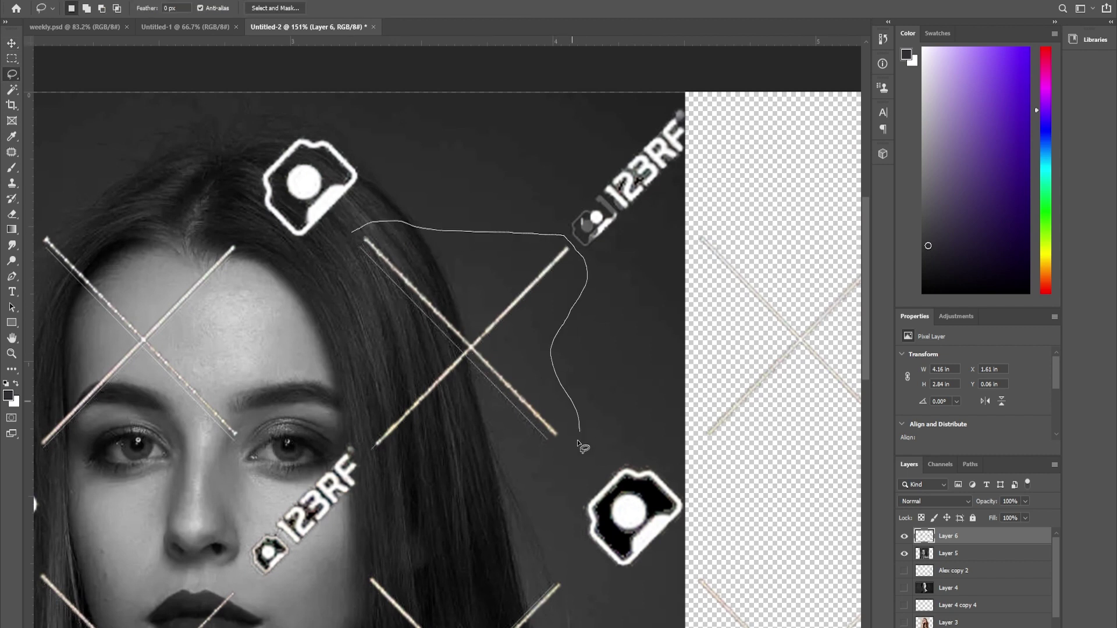
left_click_drag(347, 260, 364, 227)
scroll(407, 290, "up", 3)
key("v")
left_click_drag(458, 318, 450, 329)
key("ctrl+d")
Step: Lasso the crossed lines over the forehead, nudge them onto the watermark lines beneath, and clear the selection
scroll(457, 334, "down", 5)
scroll(381, 358, "up", 2)
key("l")
left_click_drag(106, 231, 150, 220)
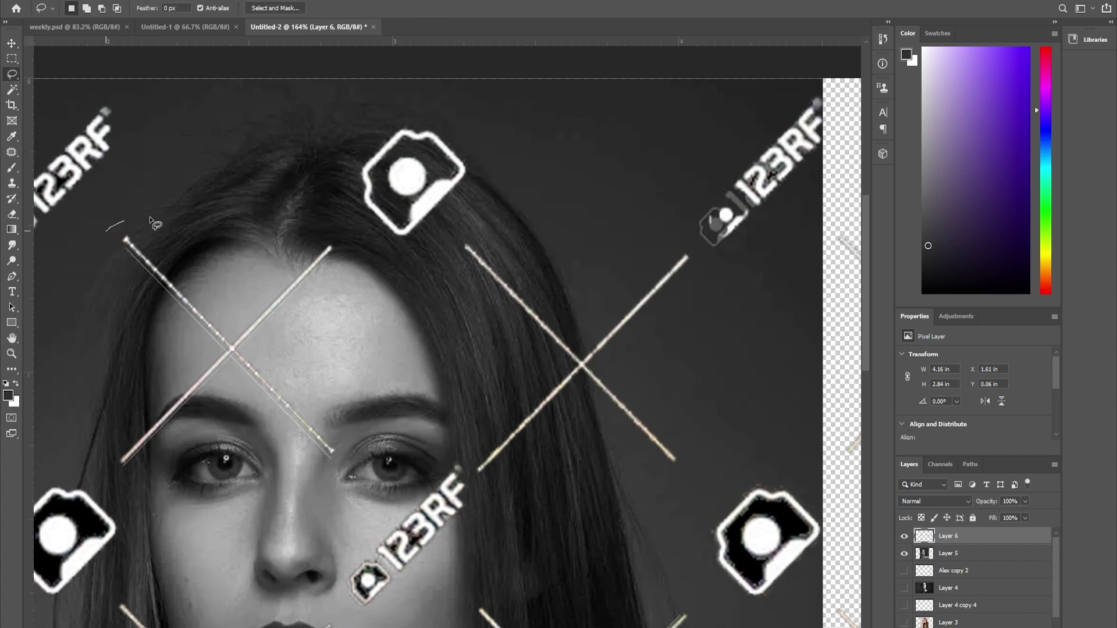
left_click_drag(124, 370, 109, 236)
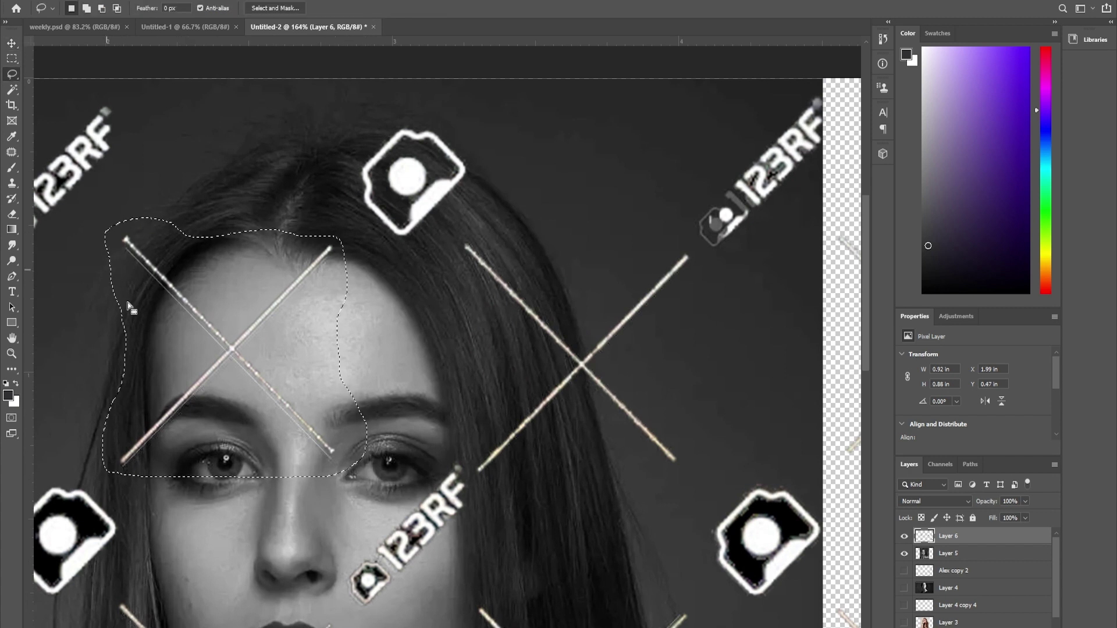
scroll(177, 323, "up", 3)
key("v")
left_click_drag(262, 351, 259, 356)
key("ctrl+d")
Step: Lasso and delete the misaligned 123RF wordmarks at the portrait's upper-right and lower-right
scroll(274, 357, "down", 4)
left_click_drag(491, 341, 349, 397)
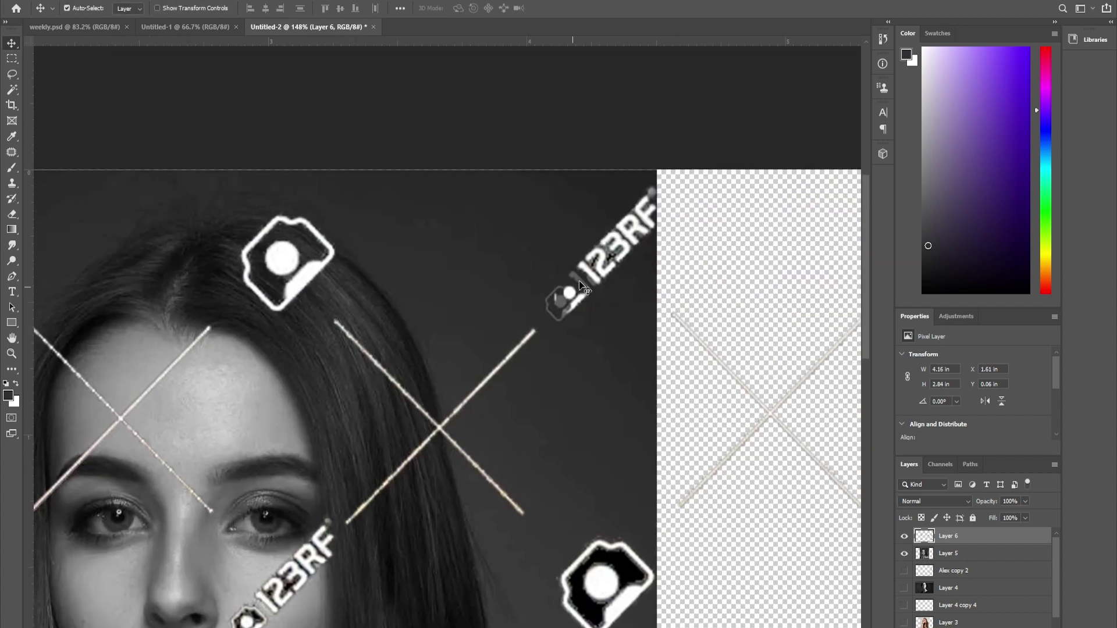
scroll(589, 274, "up", 4)
key("m")
key("l")
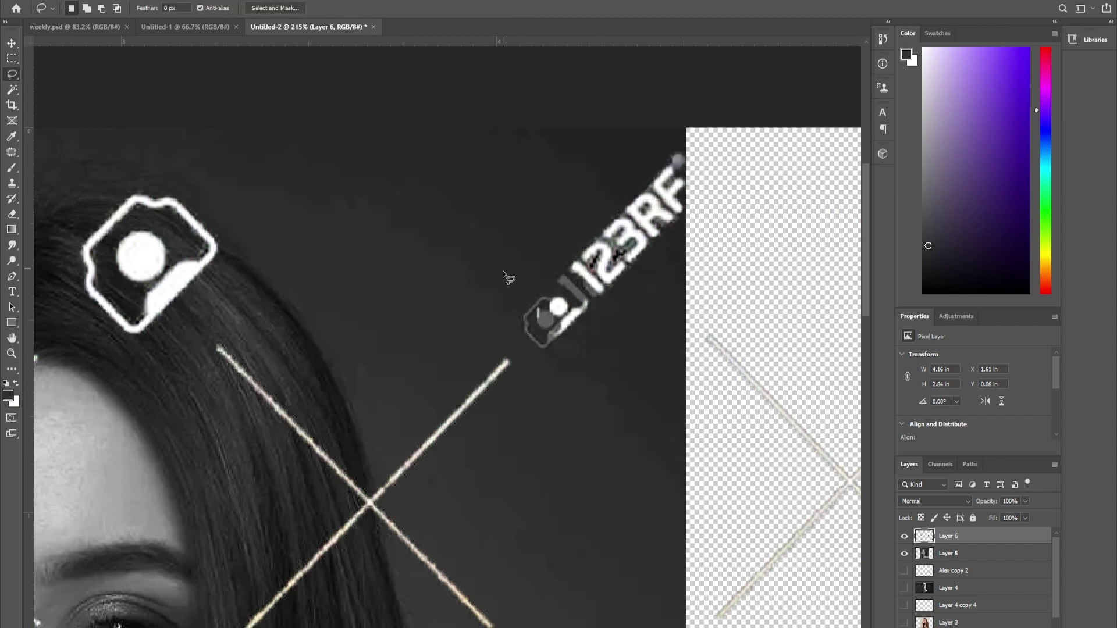
left_click_drag(532, 258, 534, 257)
key("Delete")
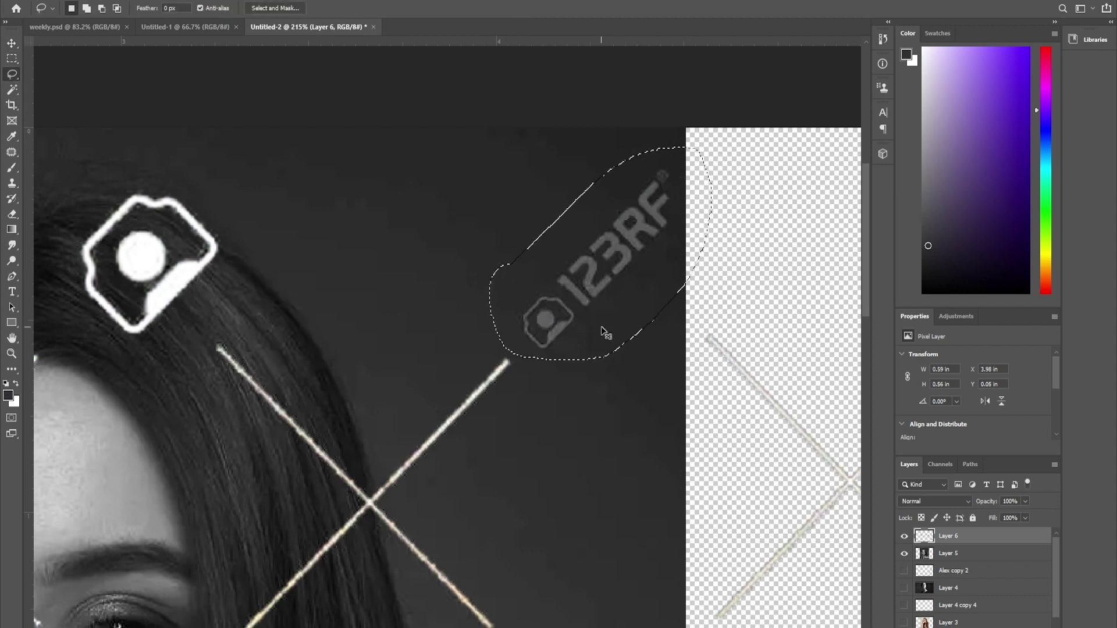
key("ctrl+d")
scroll(603, 329, "down", 6)
left_click_drag(383, 356, 509, 285)
Step: Lasso the spare 123RF wordmark on the transparent area outside the portrait and move it onto the upper-right watermark
key("v")
left_click_drag(660, 369, 417, 281)
scroll(705, 392, "right", 3)
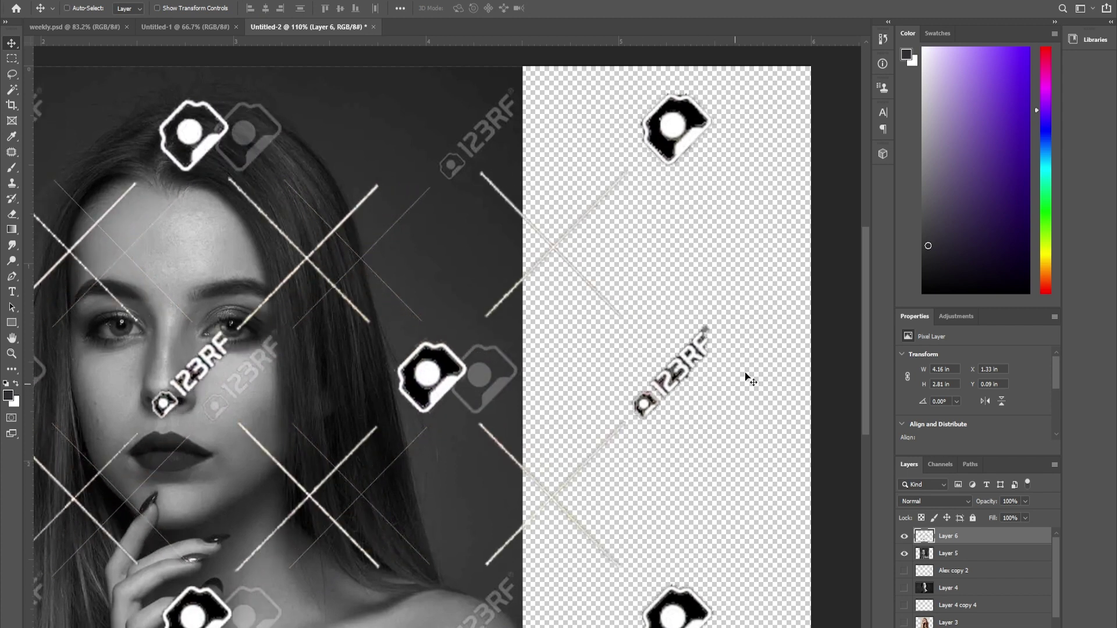
scroll(668, 401, "up", 3)
key("l")
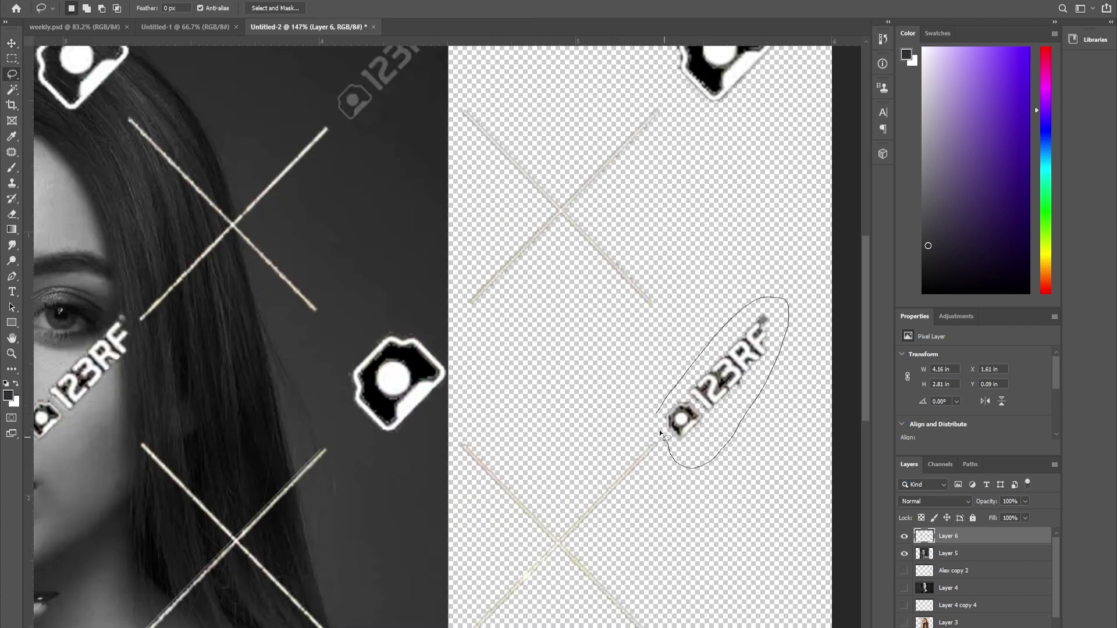
key("ctrl+minus")
left_click_drag(658, 430, 465, 201)
key("v")
key("ctrl+0")
left_click_drag(614, 177, 394, 439)
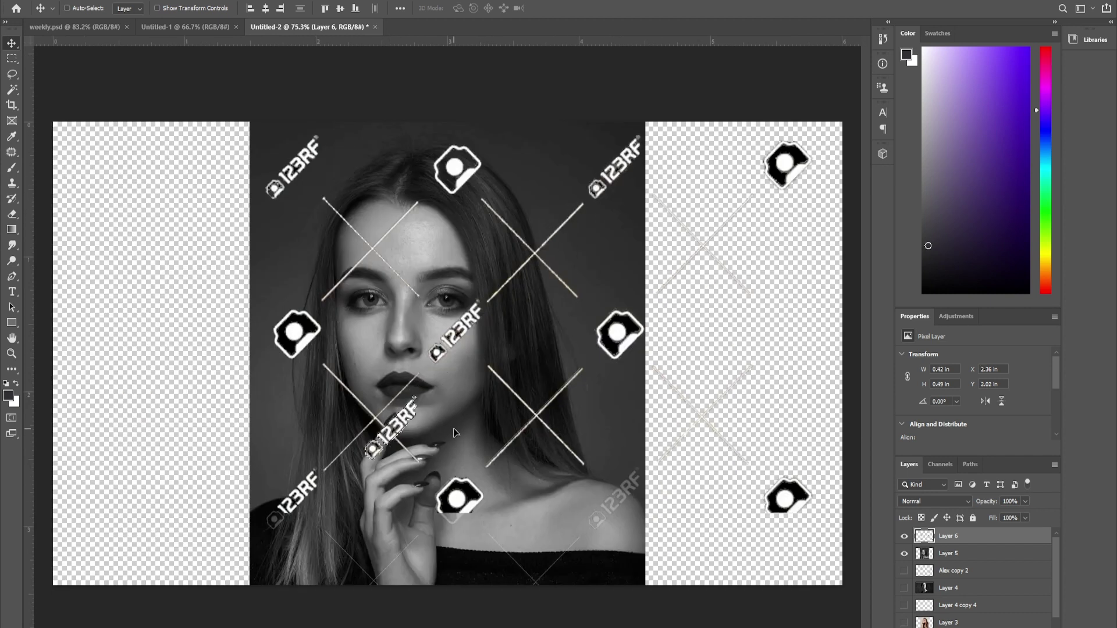
key("ctrl+z")
Step: Lasso and delete the incomplete 123RF wordmark at the portrait's lower-left, then clear the selection
scroll(343, 498, "up", 6)
key("l")
left_click_drag(283, 491, 382, 452)
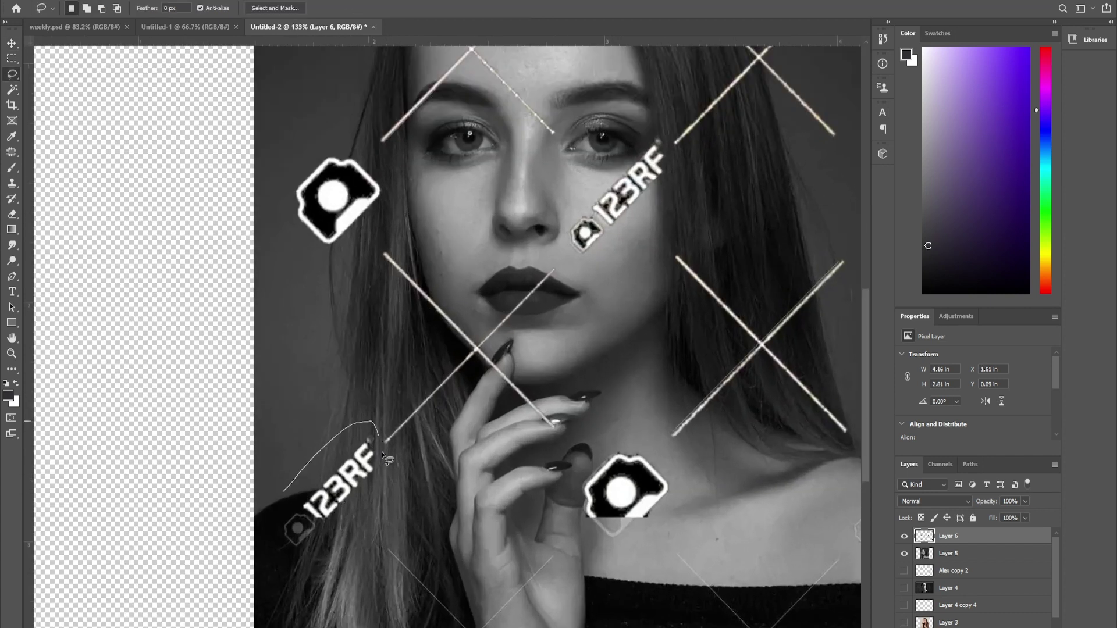
left_click_drag(309, 463, 312, 460)
key("Delete")
key("ctrl+d")
Step: Lasso the complete 123RF wordmark on the cheek and place a copy over the portrait's lower-left watermark
mouse_move(710, 250)
left_mouse_down()
mouse_move(359, 224)
mouse_move(517, 416)
left_mouse_up()
key("v")
mouse_move(399, 400)
left_mouse_down()
mouse_move(425, 414)
mouse_move(399, 400)
left_mouse_up()
scroll(399, 401, "up", 3)
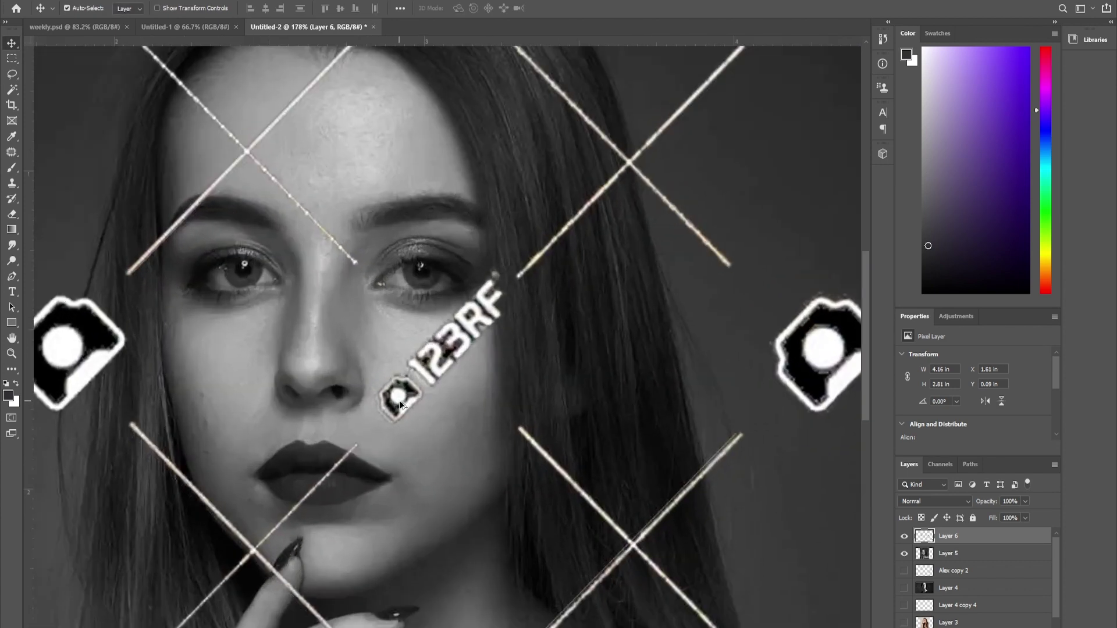
key("l")
scroll(427, 306, "up", 2)
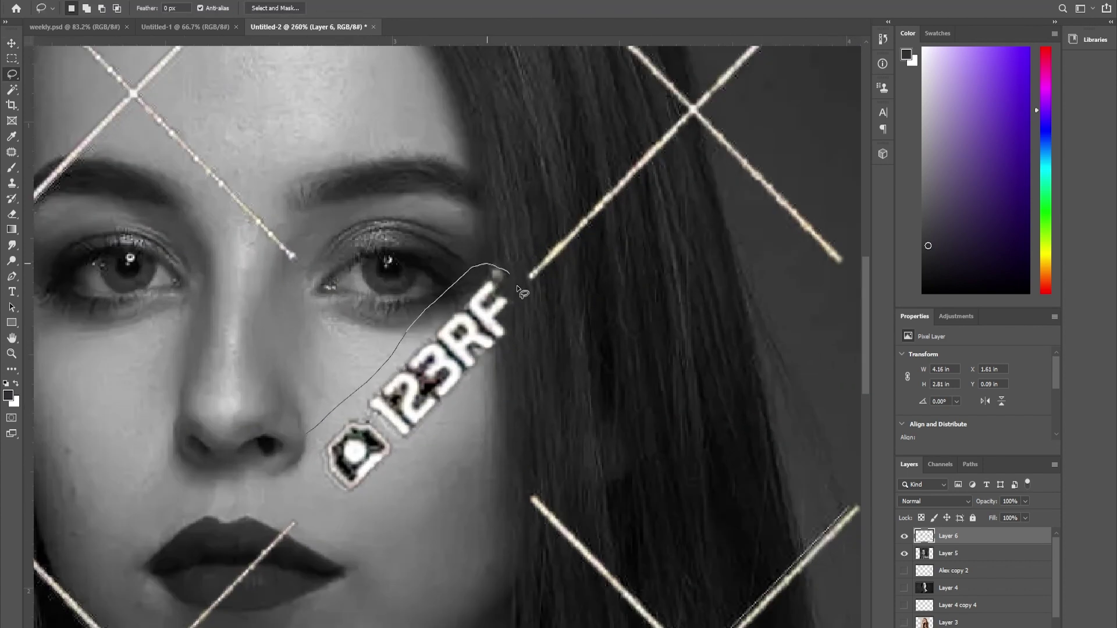
left_click_drag(335, 517, 308, 436)
scroll(415, 395, "down", 2)
key("v")
scroll(415, 394, "down", 2)
left_click_drag(424, 395, 199, 623)
left_click_drag(243, 592, 282, 445)
scroll(242, 494, "up", 6)
scroll(281, 446, "down", 6)
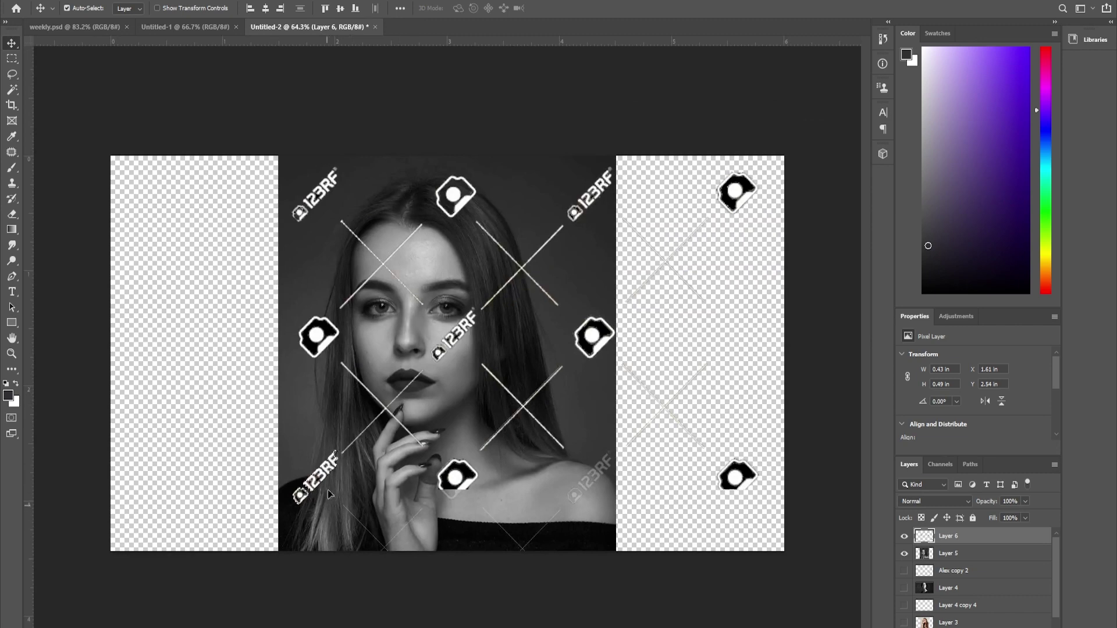
Step: Place another copy of the 123RF wordmark over the lower-right watermark, fine-tune its position, and clear the selection
left_click_drag(329, 472, 607, 471)
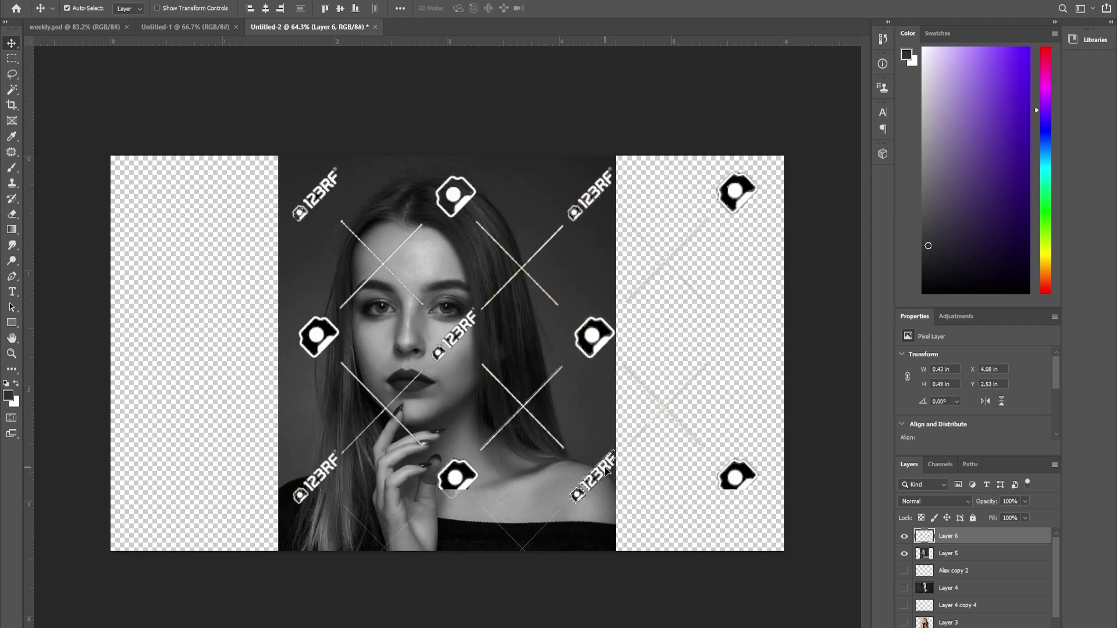
scroll(604, 469, "up", 6)
left_click_drag(674, 547, 525, 430)
scroll(526, 430, "down", 4)
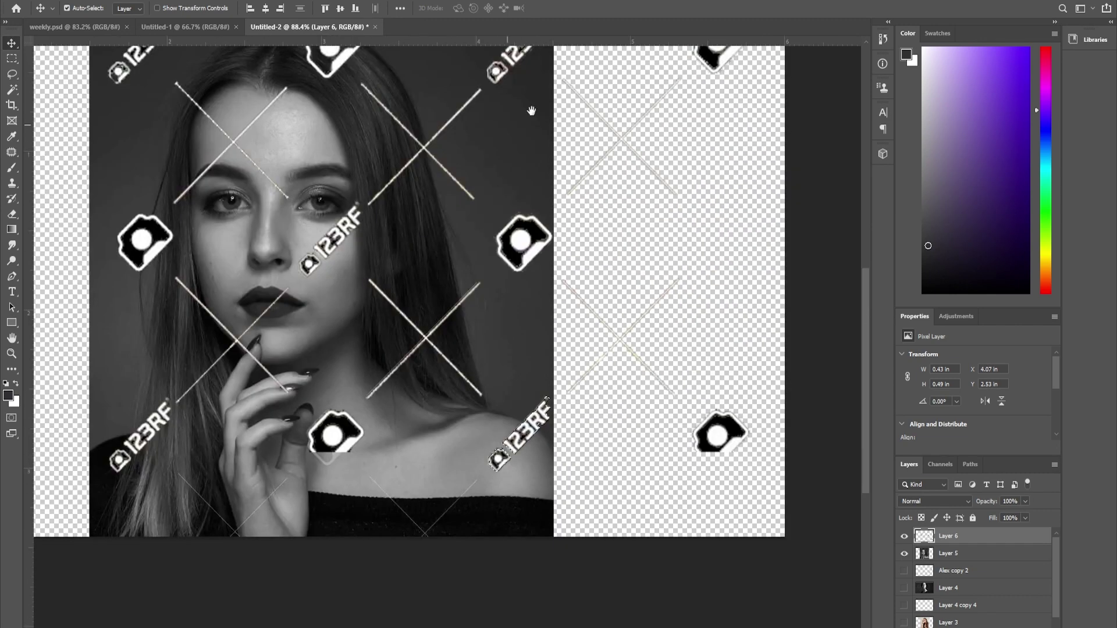
left_click_drag(531, 110, 501, 299)
key("ctrl+d")
left_click_drag(489, 251, 515, 278)
key("ctrl+z")
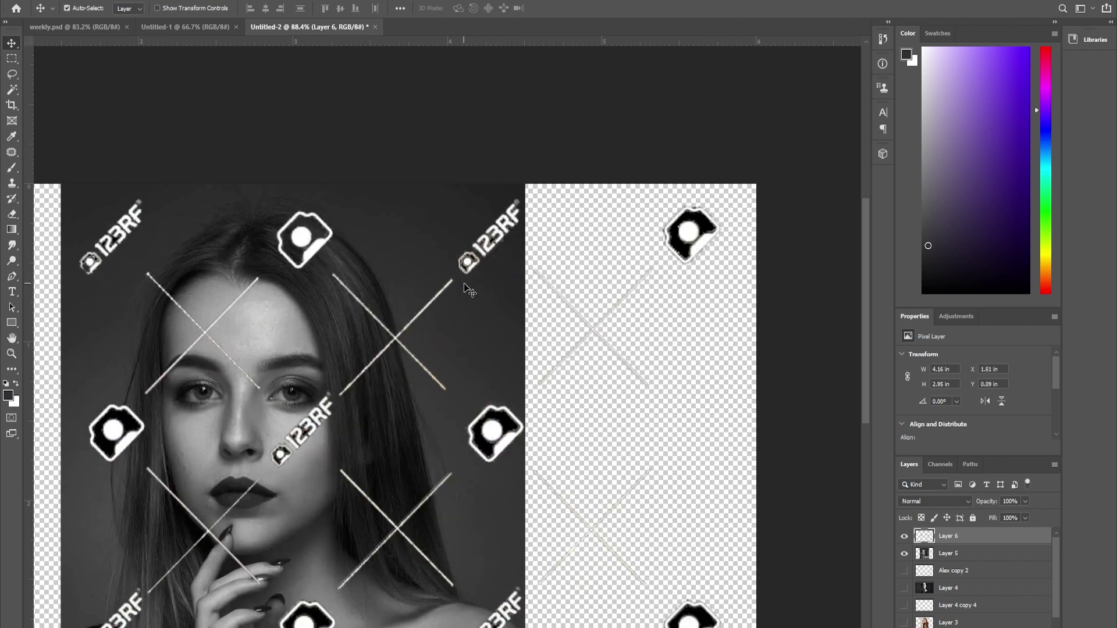
left_click_drag(324, 432, 473, 335)
scroll(468, 402, "down", 3)
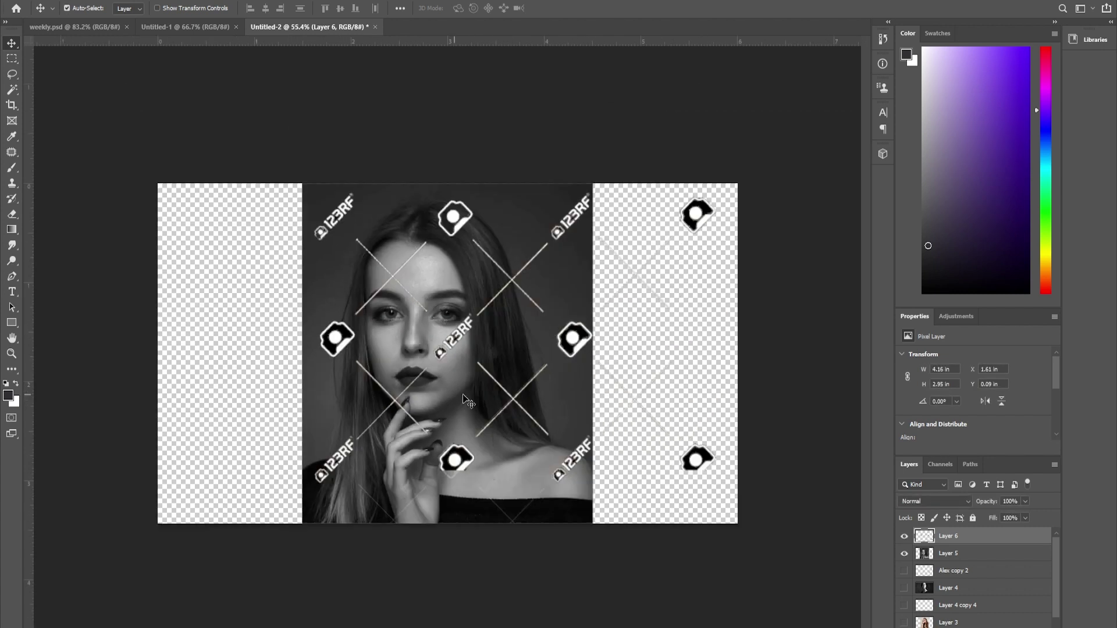
Step: Check Layer 6 without the portrait, lasso and delete the spare camera icons and lines outside the portrait, and clear the selection
left_click(905, 554)
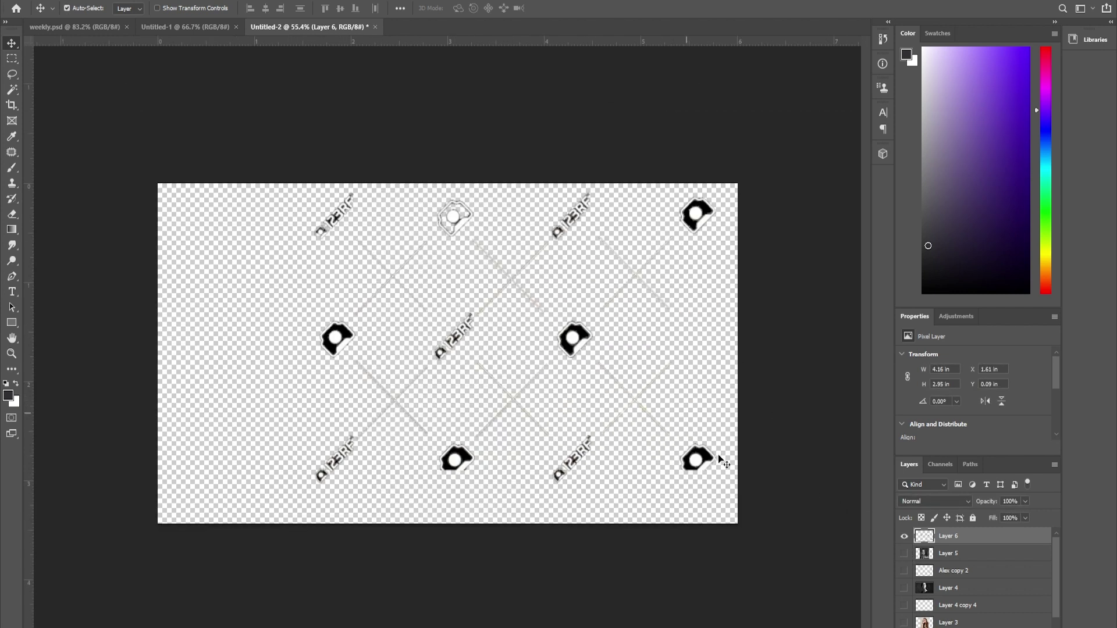
left_click(904, 554)
key("l")
mouse_move(706, 187)
left_mouse_down()
mouse_move(616, 220)
mouse_move(587, 298)
mouse_move(604, 465)
mouse_move(759, 217)
mouse_move(701, 187)
left_mouse_up()
key("Delete")
key("ctrl+d")
key("v")
Step: Load the Layer 6 marks as a selection expanded by 4 pixels, and hide Layer 6 with Layer 5 made active
scroll(472, 306, "up", 2)
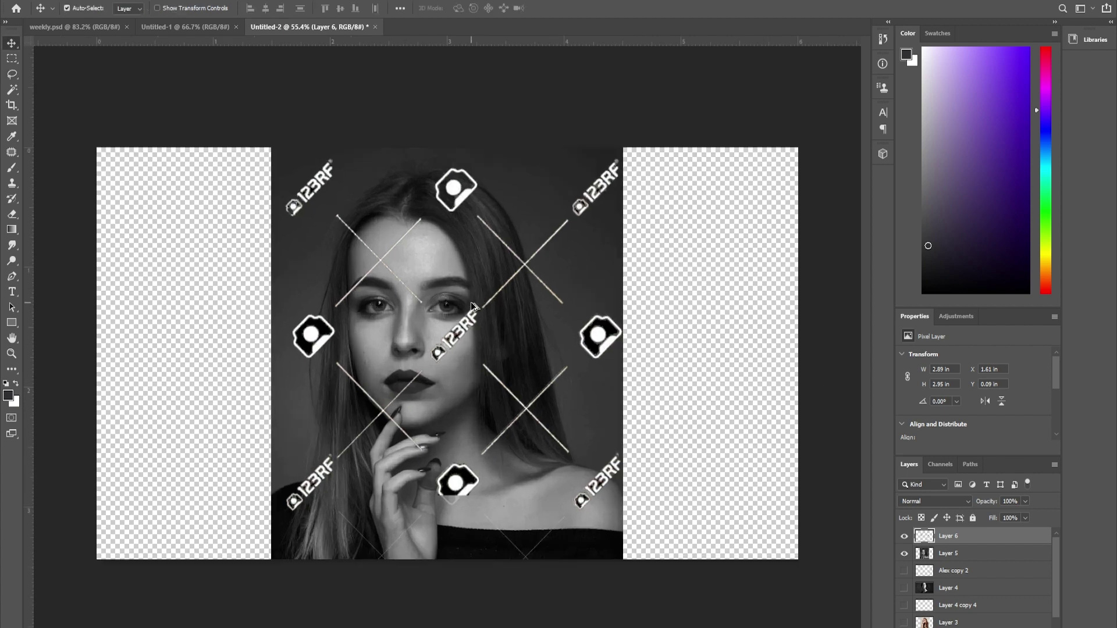
scroll(471, 305, "up", 3)
left_click(925, 536, "ctrl")
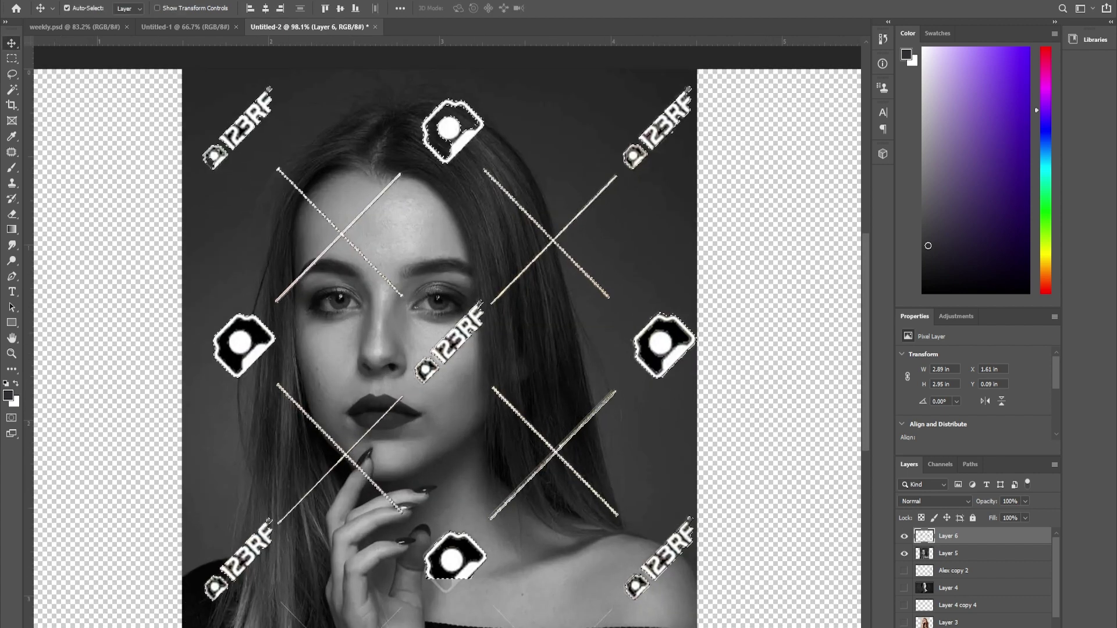
left_click(139, 1)
mouse_move(182, 176)
left_click(265, 193)
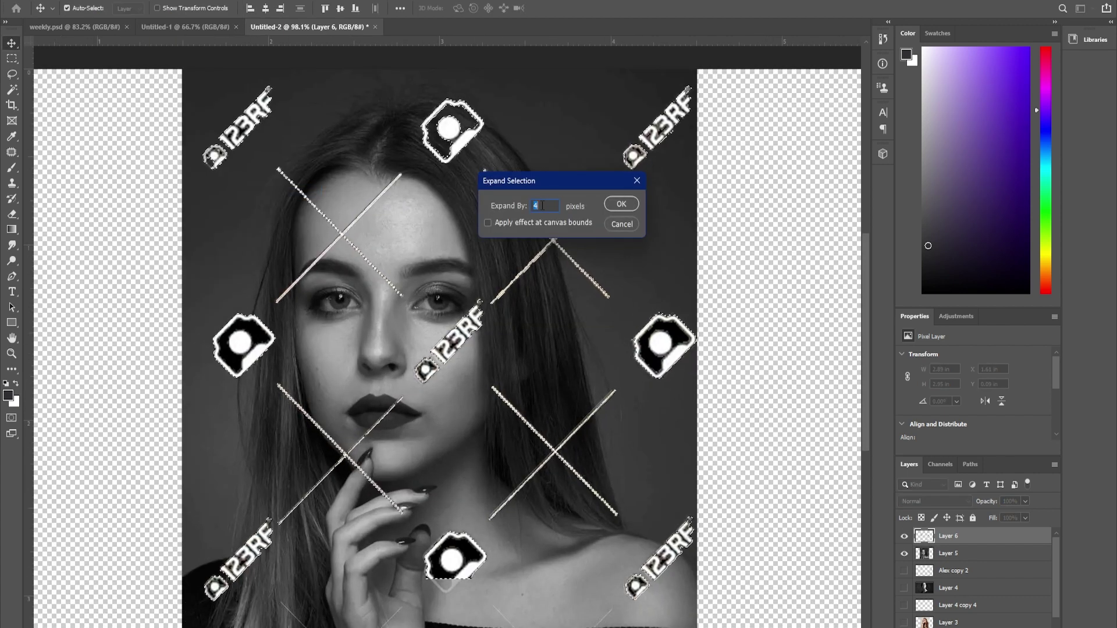
key("Return")
left_click(904, 536)
left_click(960, 553)
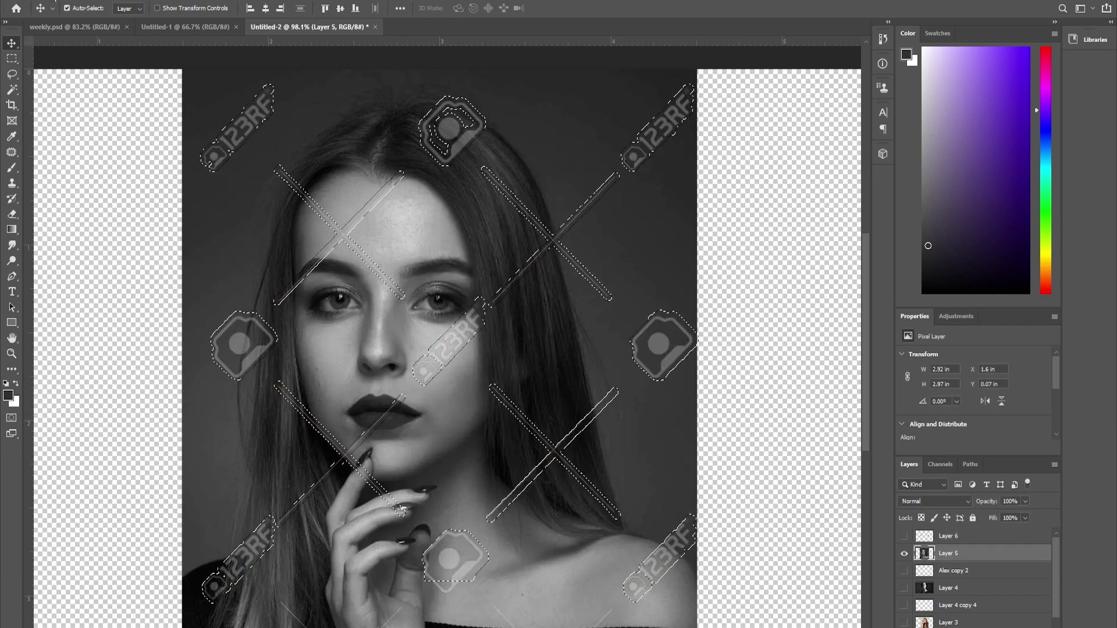
Step: Try a Content-Aware fill of the selected watermarks on Layer 5 and clear the selection
left_click(44, 1)
left_click(119, 178)
left_click(646, 200)
key("v")
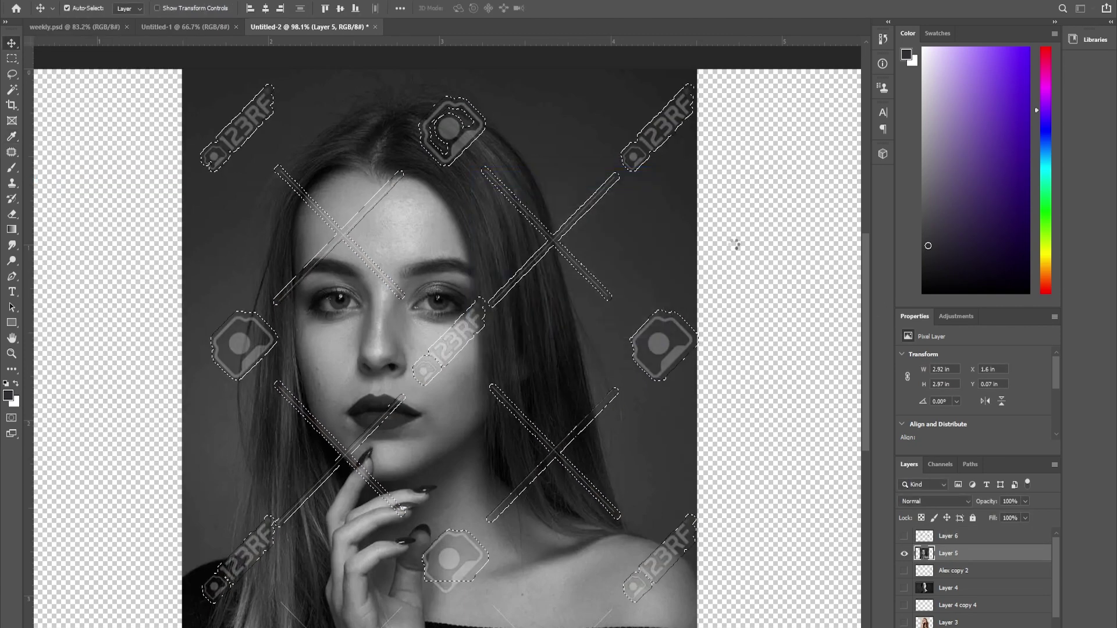
key("ctrl+d")
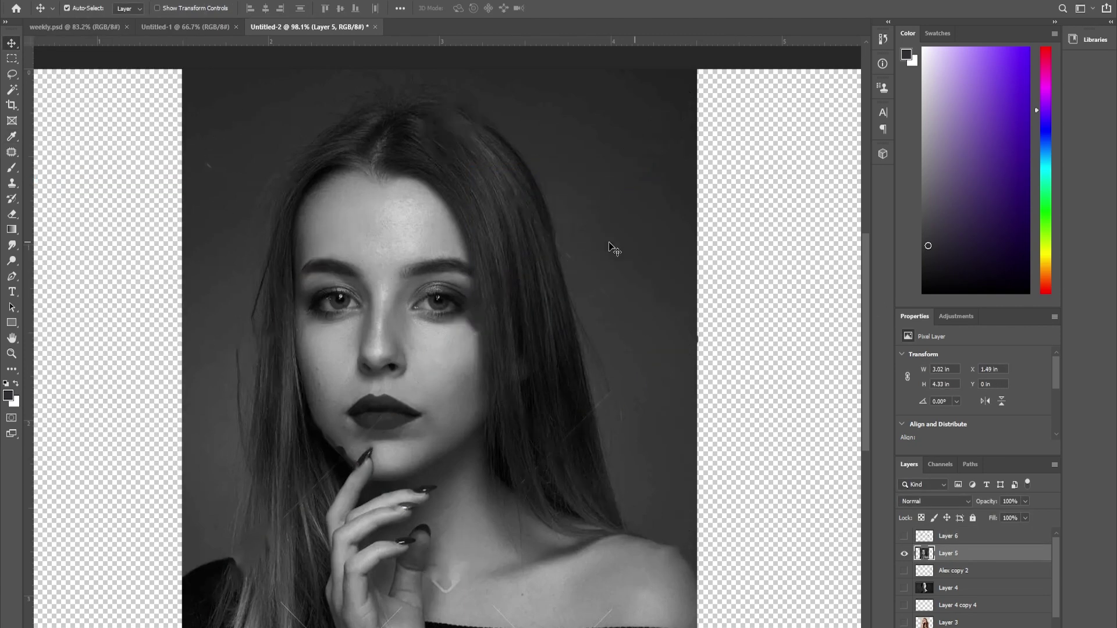
Step: Restore the watermark selection, inspect the lower part of the portrait, and undo the fill
key("ctrl+shift+d")
left_click_drag(456, 590, 467, 462)
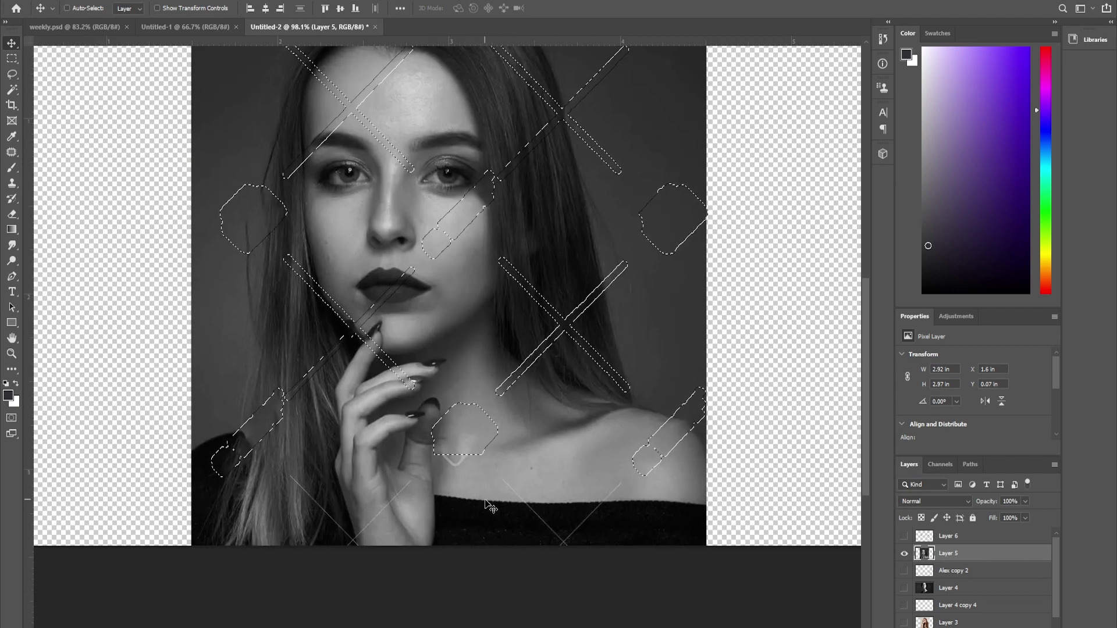
key("ctrl+z")
Step: Extend the selection with the Lasso to enclose the whole camera icon on the chest, including its lower edge
scroll(457, 476, "up", 5)
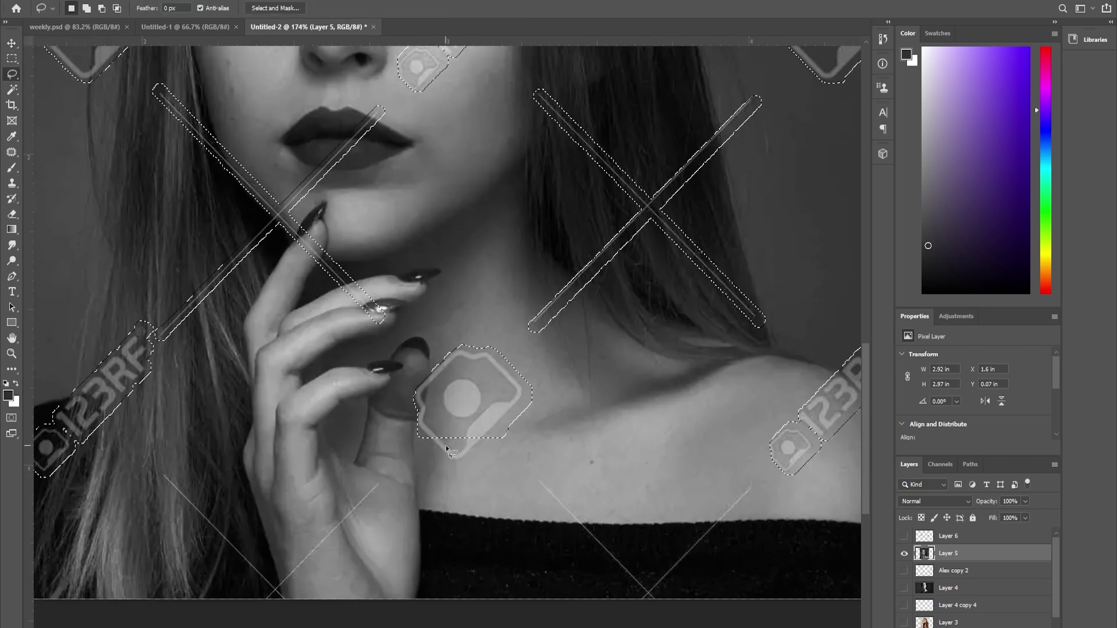
key("l")
left_click_drag(412, 419, 458, 470)
left_click_drag(505, 423, 488, 412)
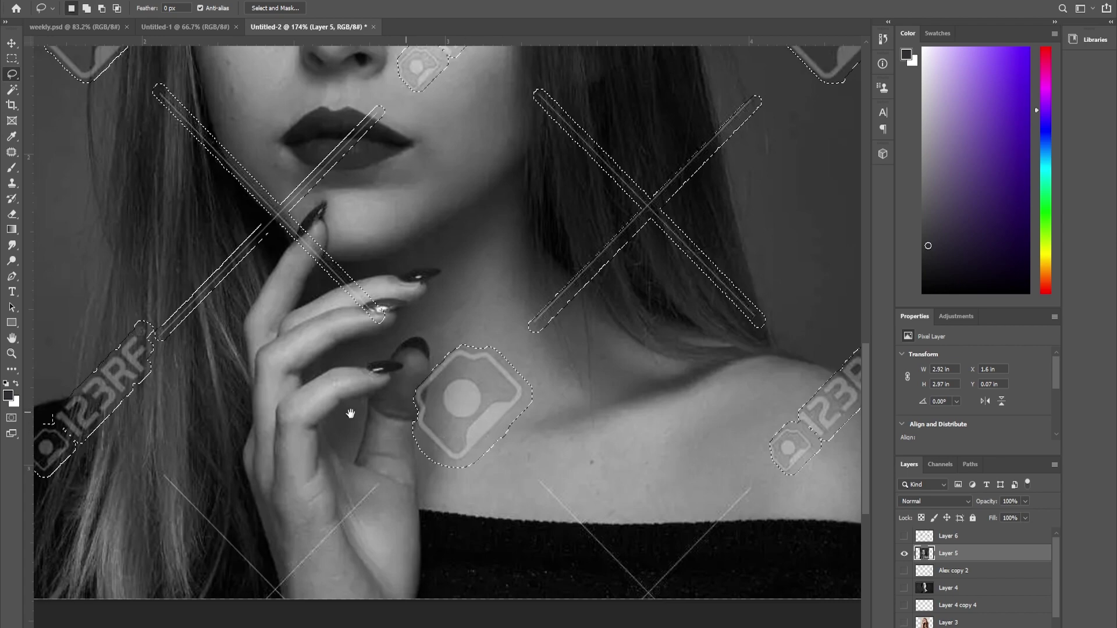
left_click_drag(246, 462, 314, 349)
mouse_move(499, 275)
left_mouse_down()
mouse_move(270, 374)
mouse_move(266, 354)
mouse_move(268, 394)
left_mouse_up()
Step: Refine the selection around the 123RF wordmark on the shoulder with the Lasso
left_click_drag(544, 416, 454, 474)
scroll(575, 474, "up", 5)
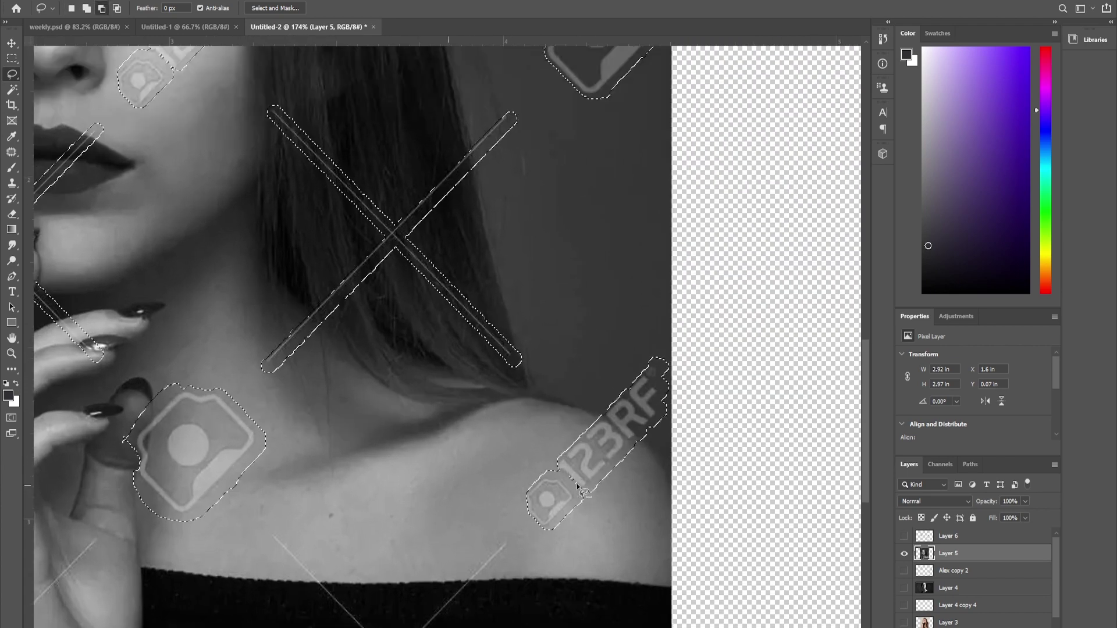
mouse_move(550, 452)
left_mouse_down()
mouse_move(587, 498)
mouse_move(549, 490)
mouse_move(549, 454)
left_mouse_up()
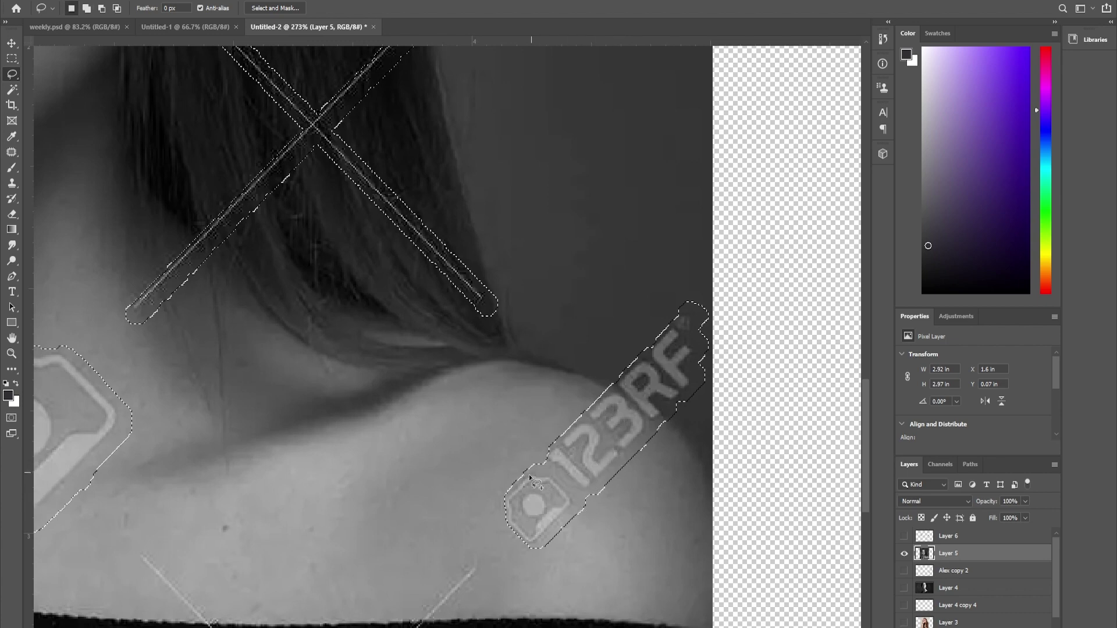
scroll(460, 358, "up", 5)
scroll(459, 358, "left", 4)
scroll(409, 376, "down", 5)
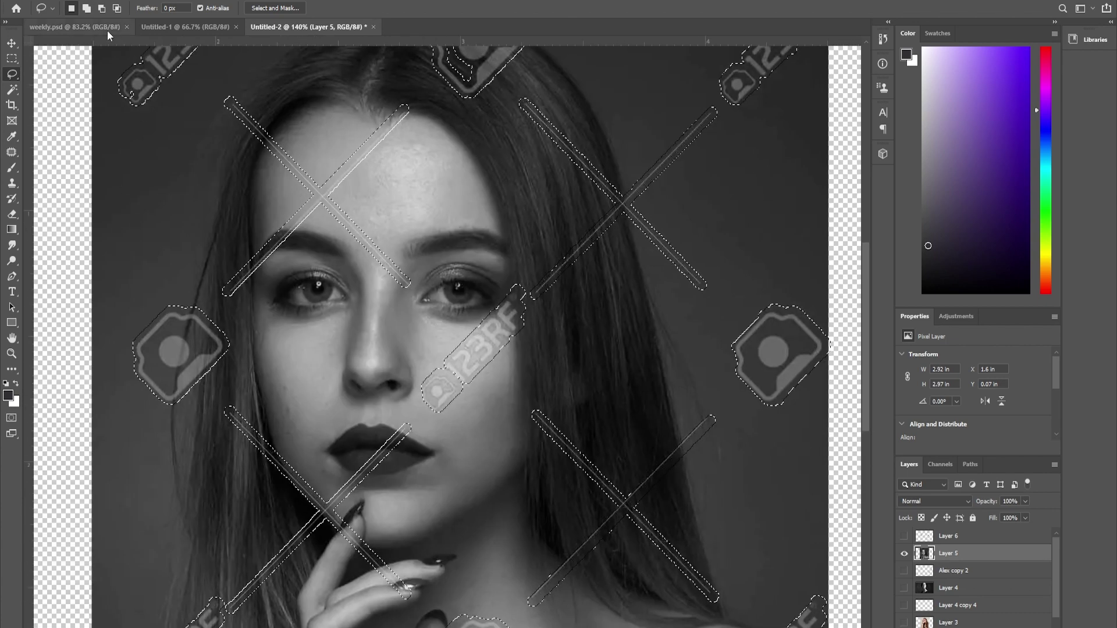
Step: Apply a Content-Aware fill to the refined watermark selection on Layer 5, clear the selection, and review the cleaned portrait
left_click(48, 2)
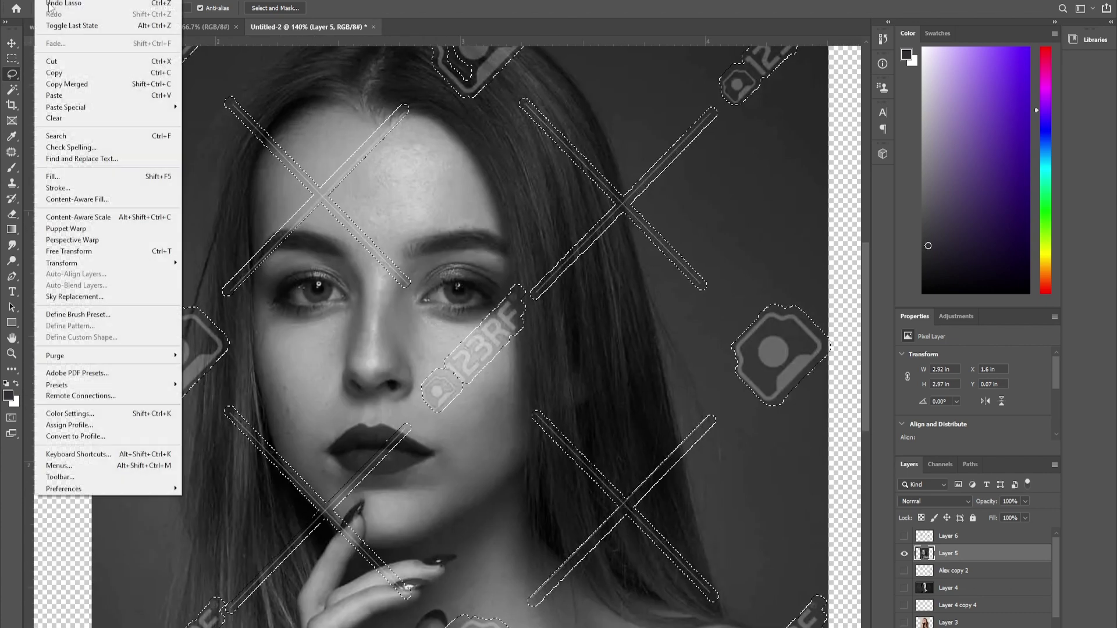
left_click(100, 179)
left_click(642, 202)
scroll(418, 344, "down", 3)
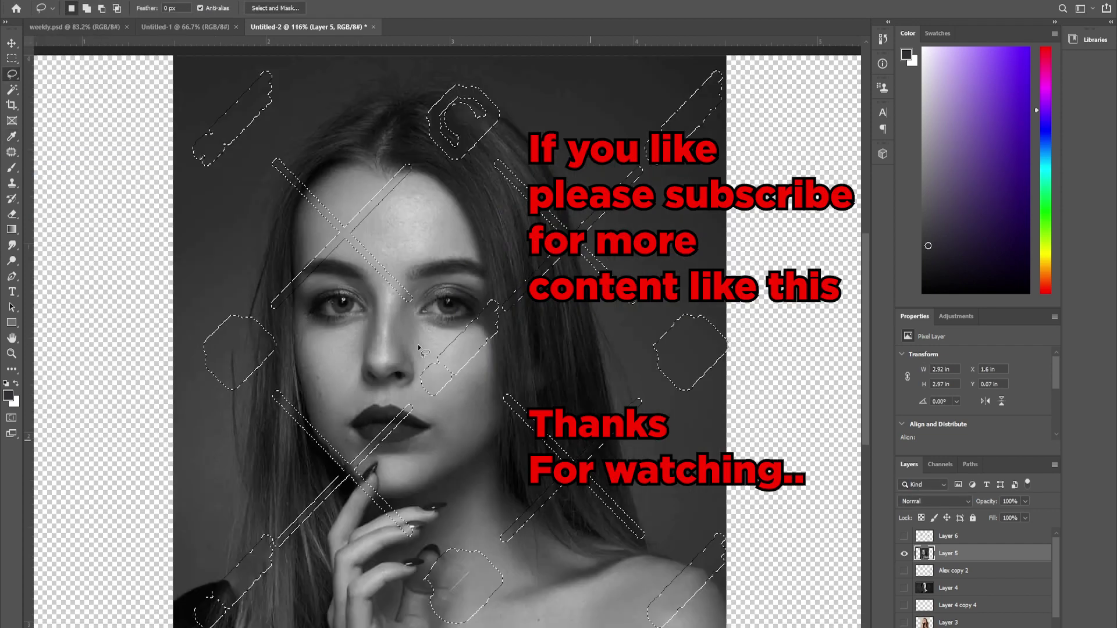
scroll(441, 320, "up", 3)
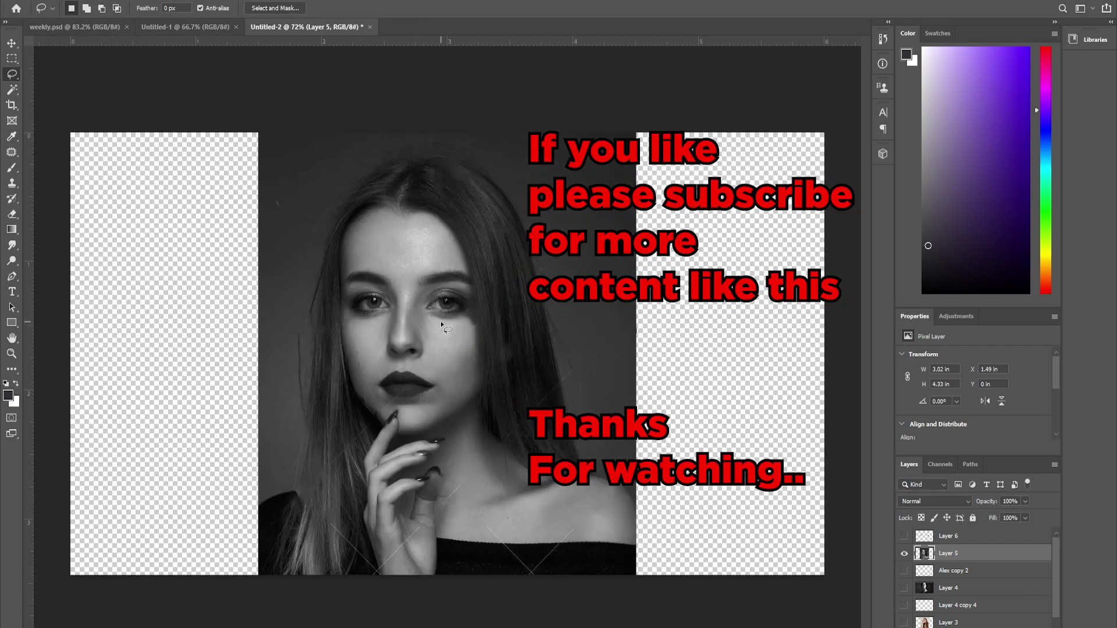
key("v")
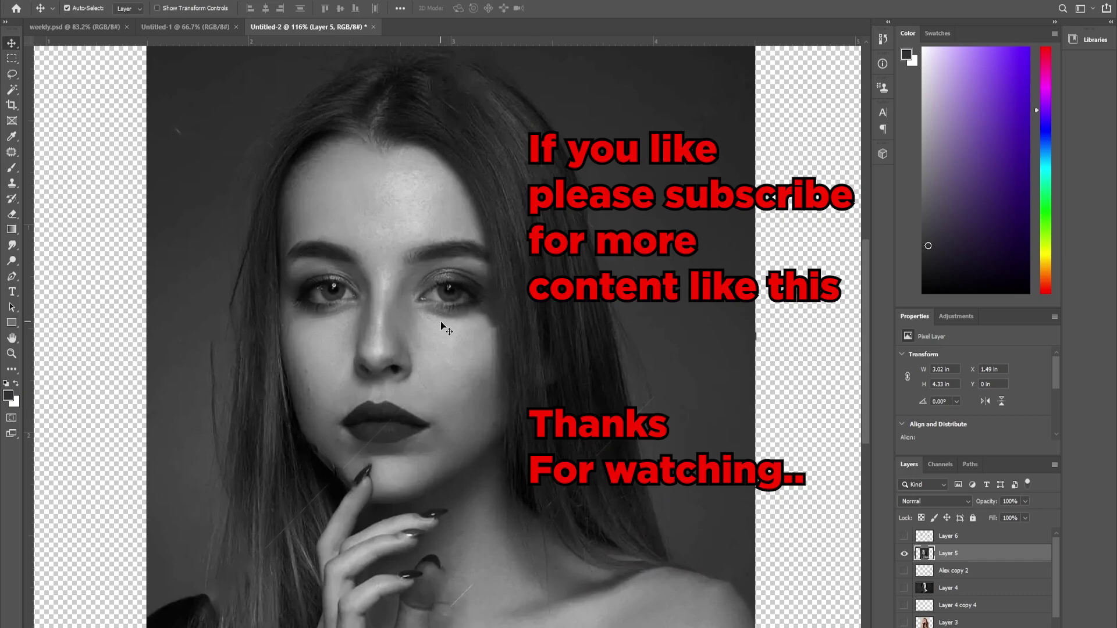
scroll(441, 320, "down", 3)
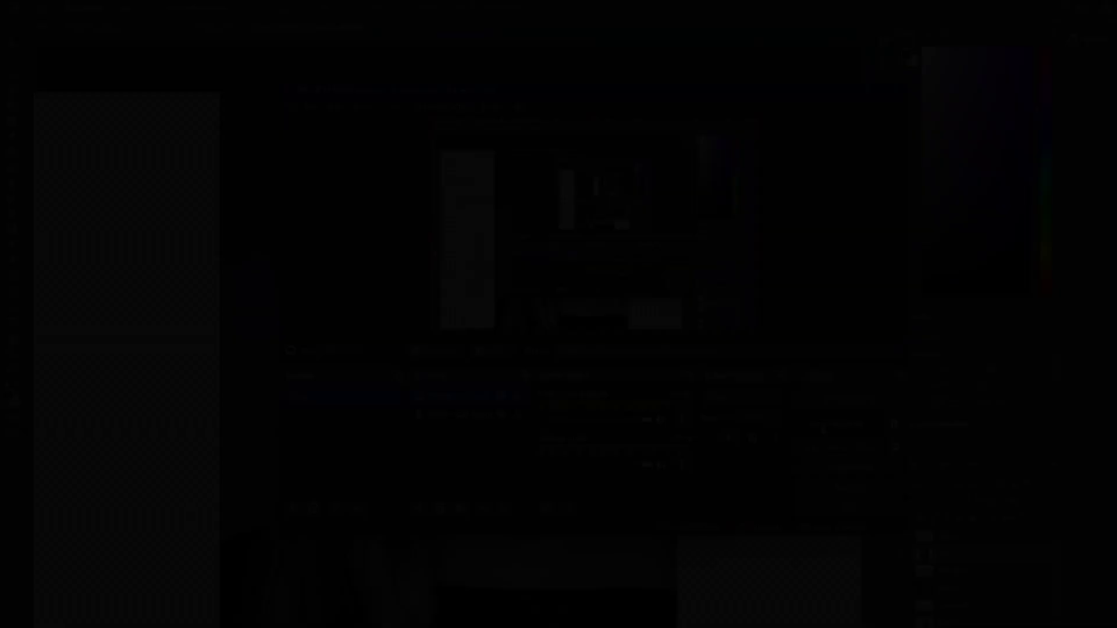